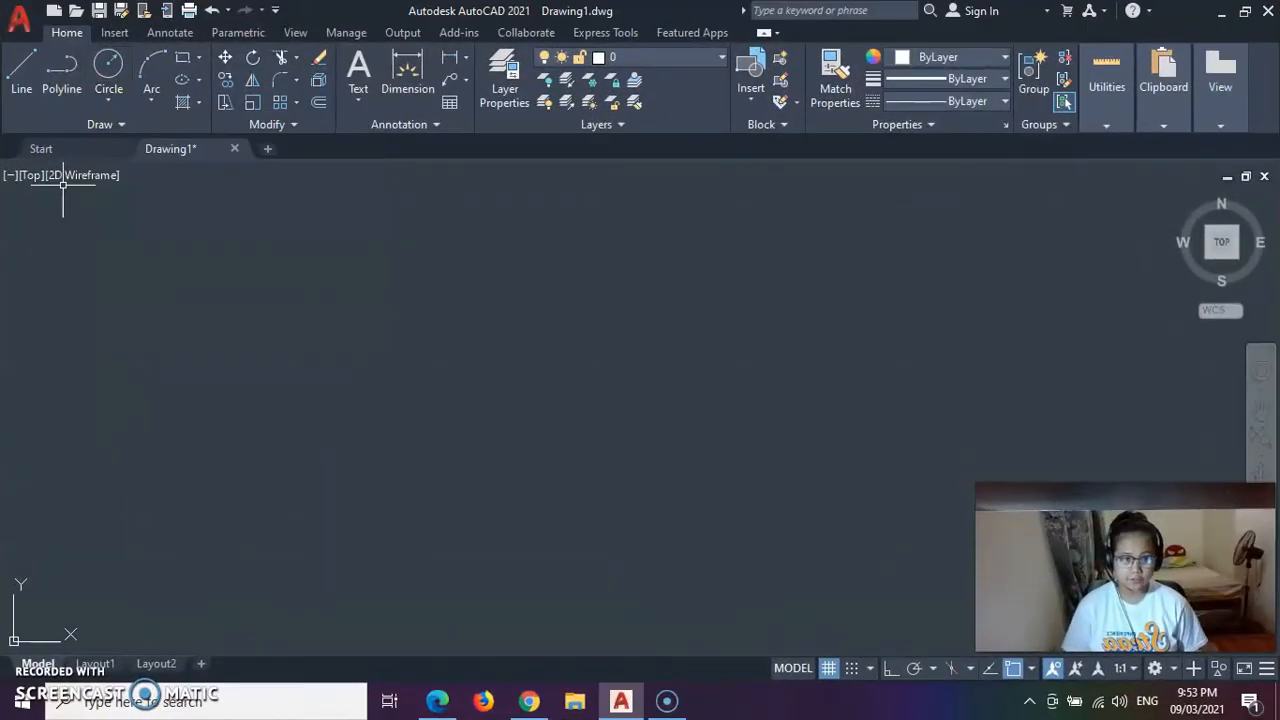
- Draw a circle with a radius of 20 in the empty drawing area
left_click(107, 68)
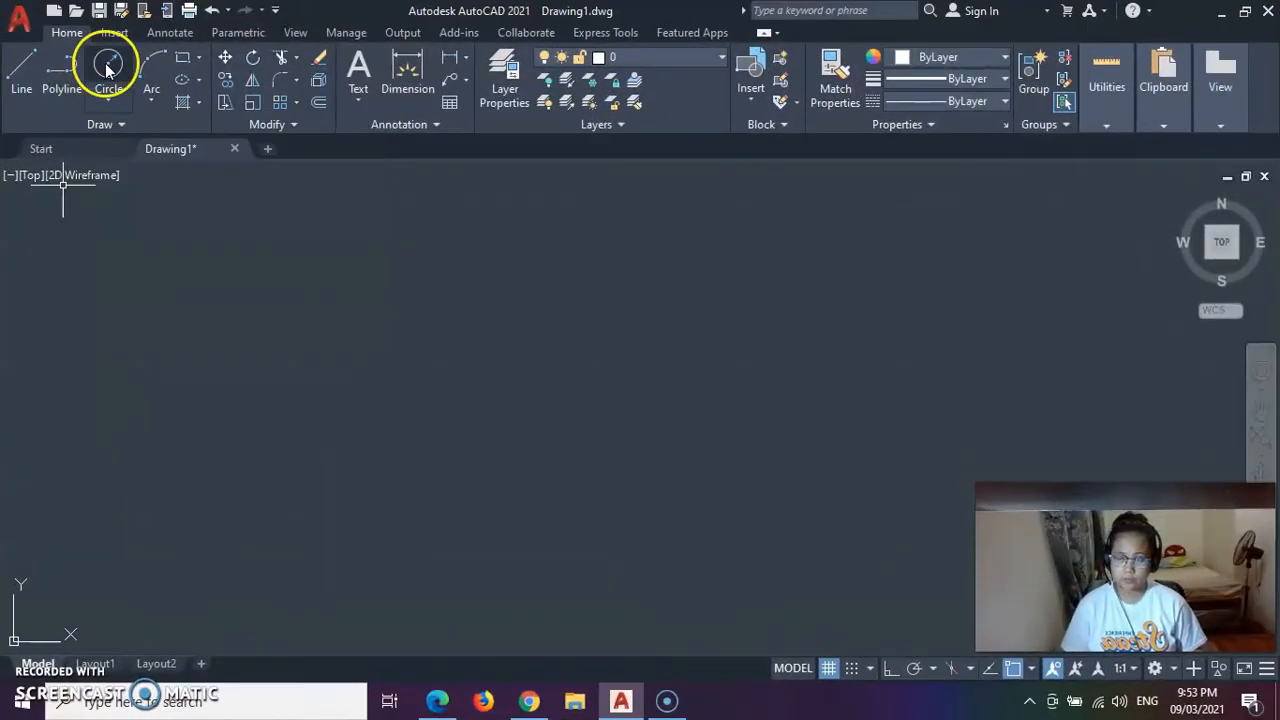
left_click(230, 313)
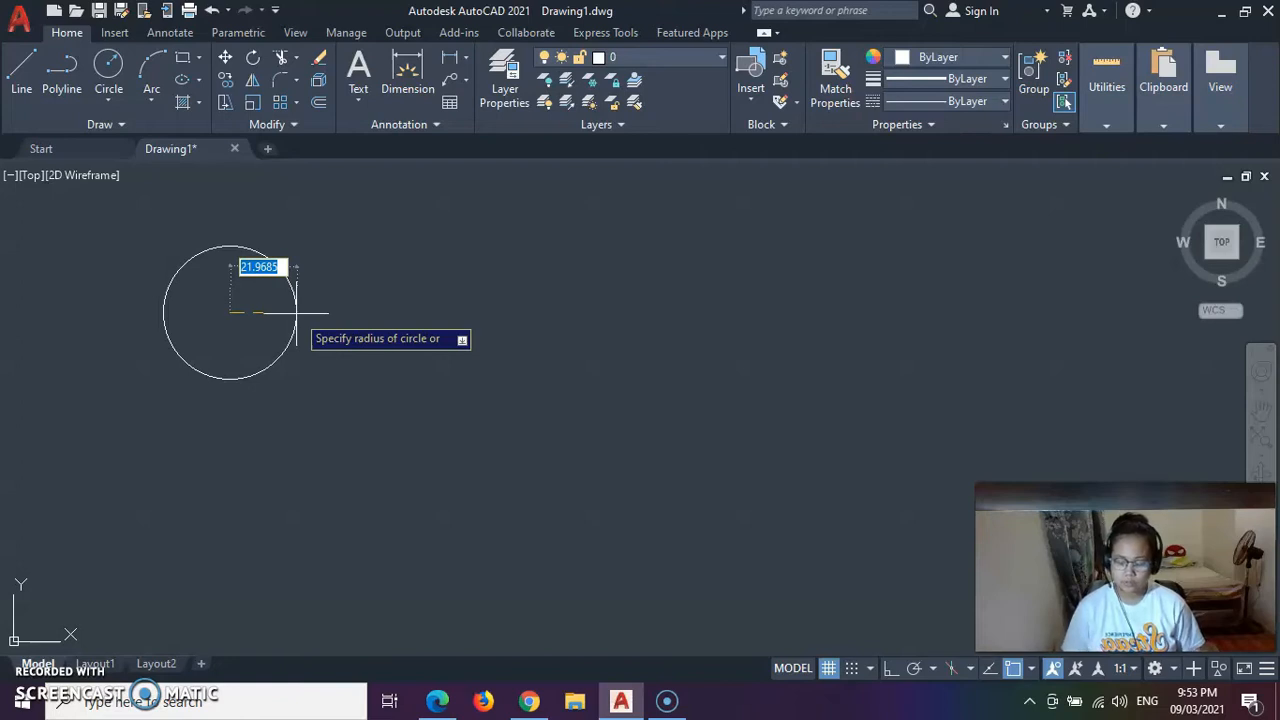
type("20")
key("Return")
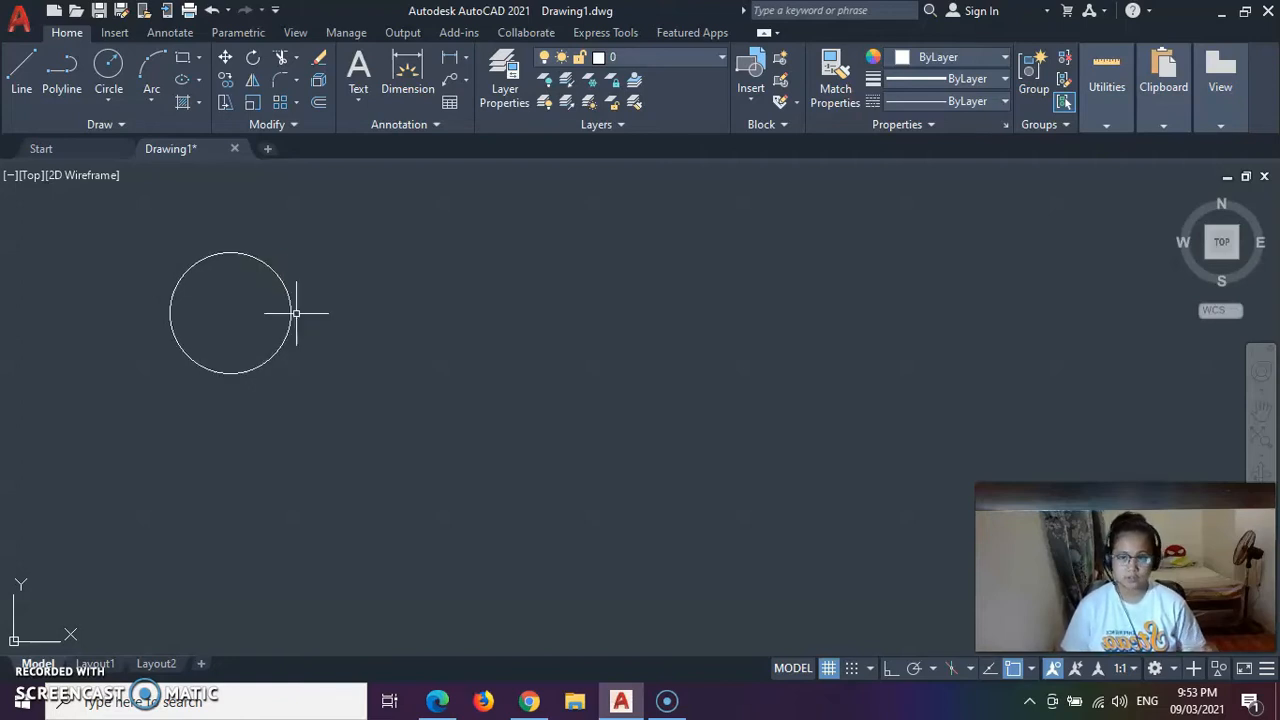
- Draw a vertical line 50 units long straight down from the circle's center
left_click(21, 64)
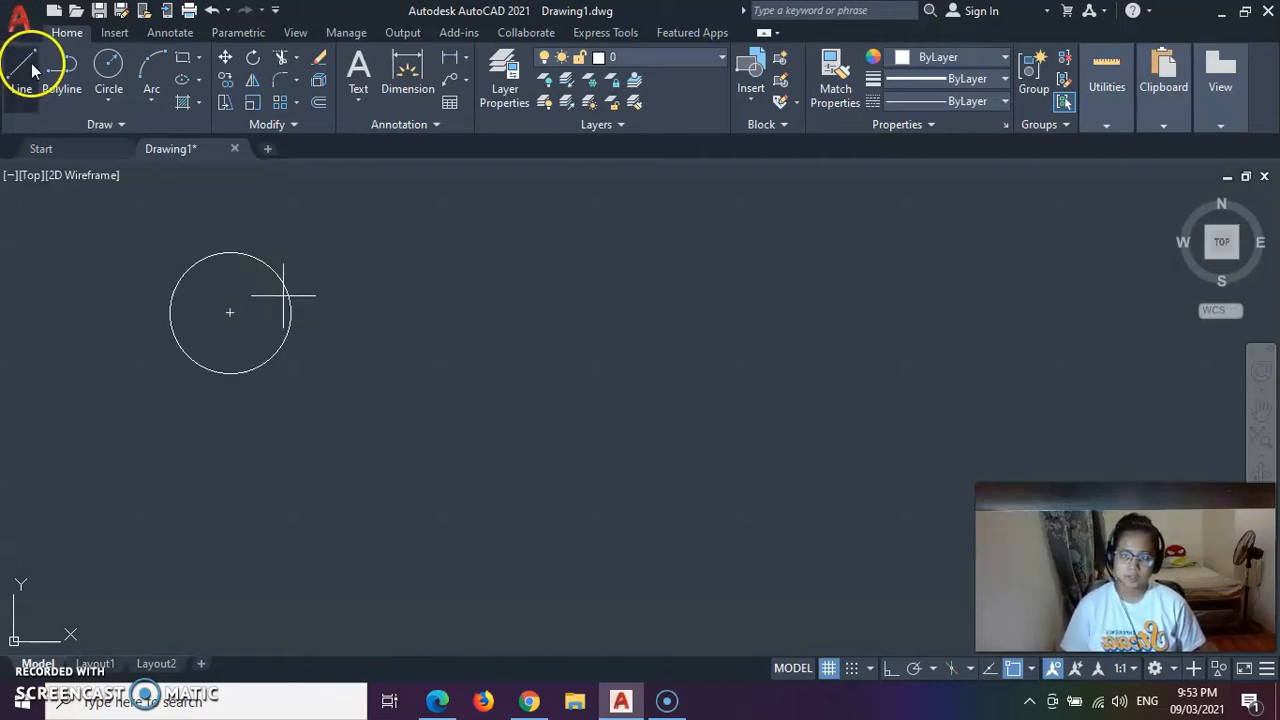
left_click(229, 313)
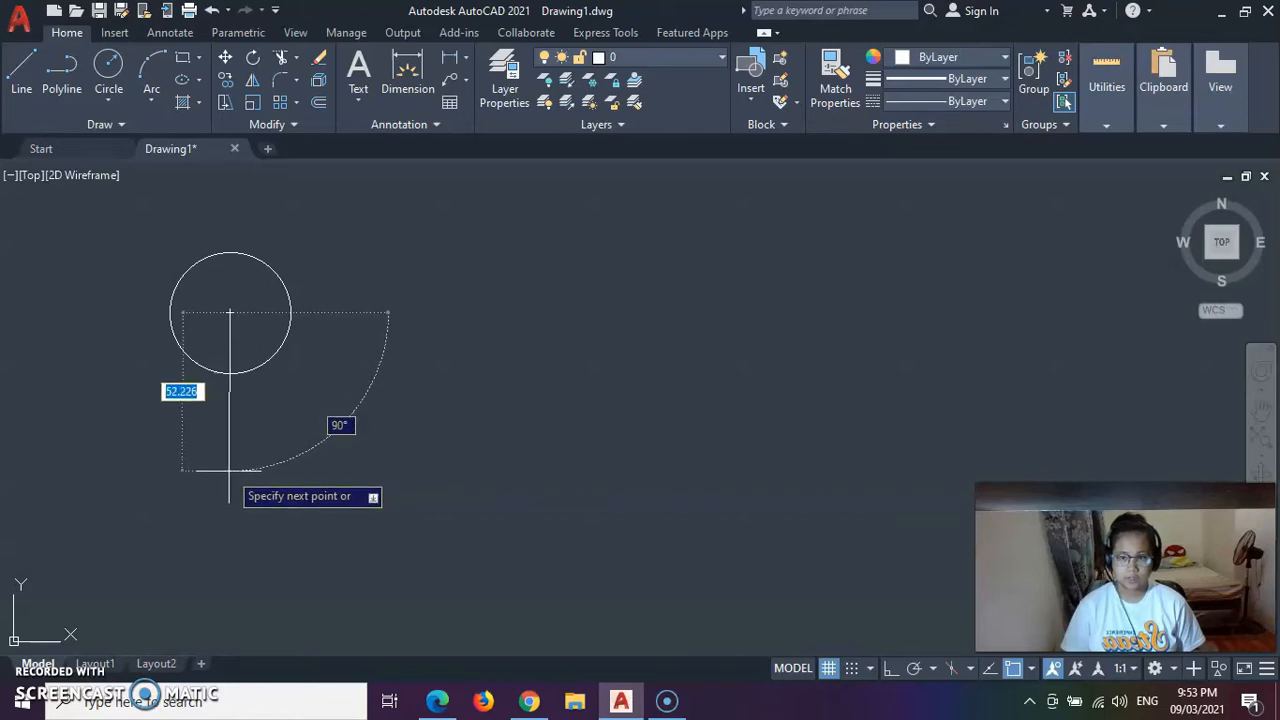
type("50")
key("Return")
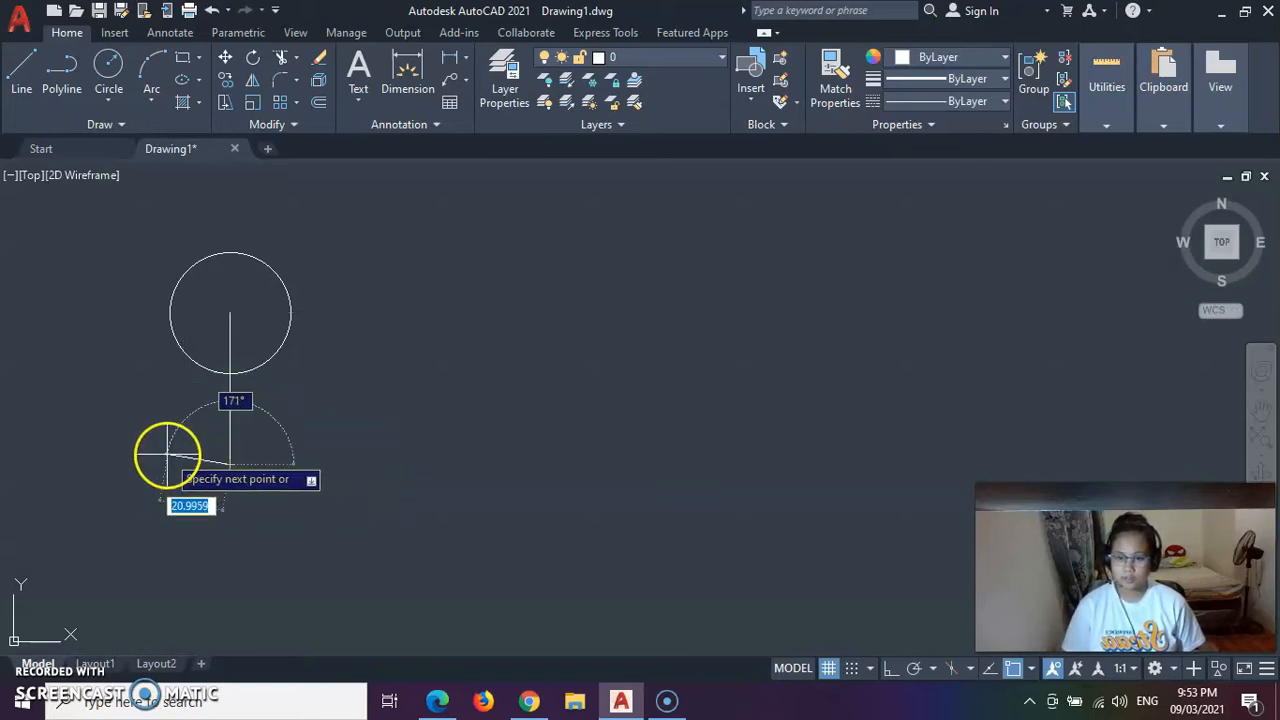
key("Return")
- Draw a closed triangle of lines from the circle's center: 25 units down, 30 units left, and back to the center
key("Return")
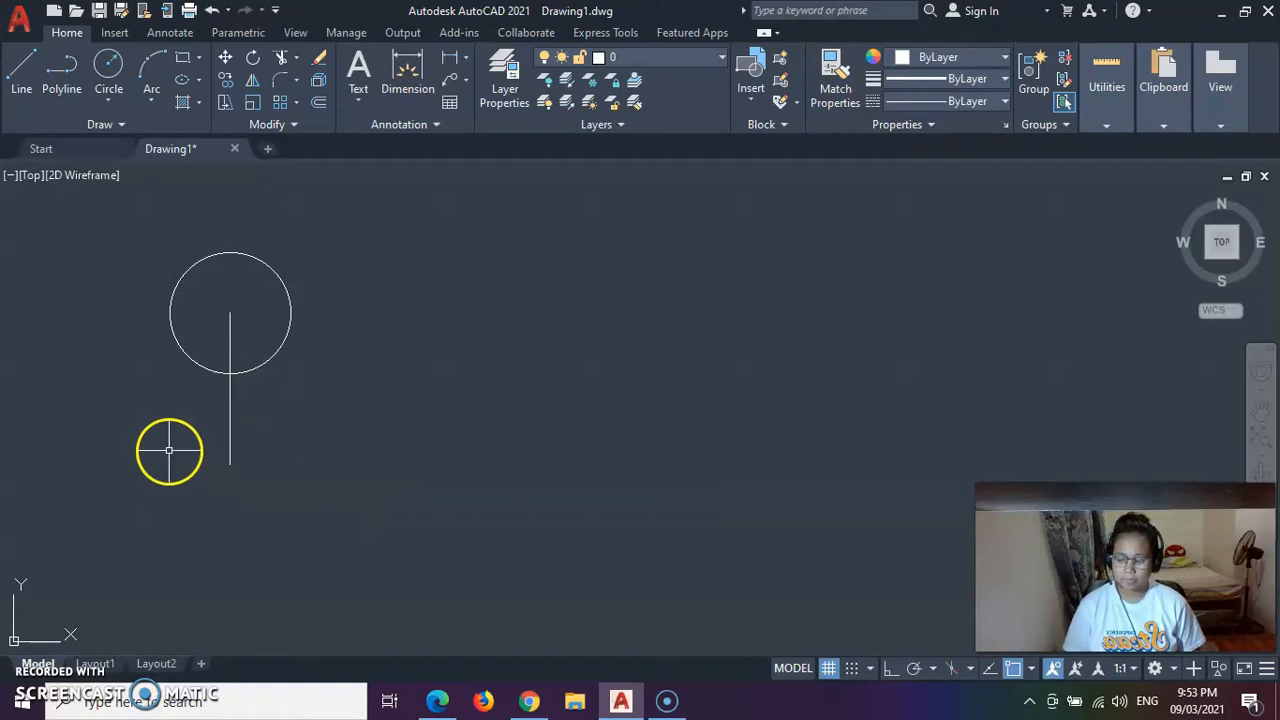
left_click(230, 313)
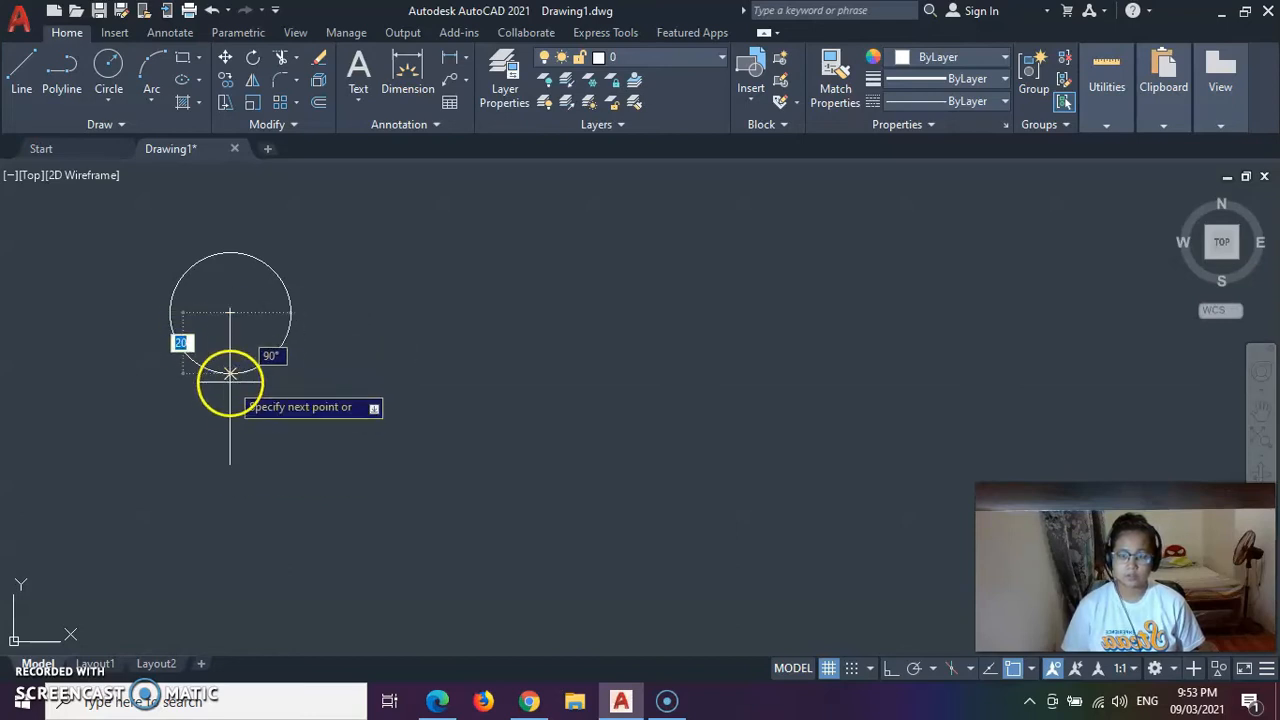
type("2")
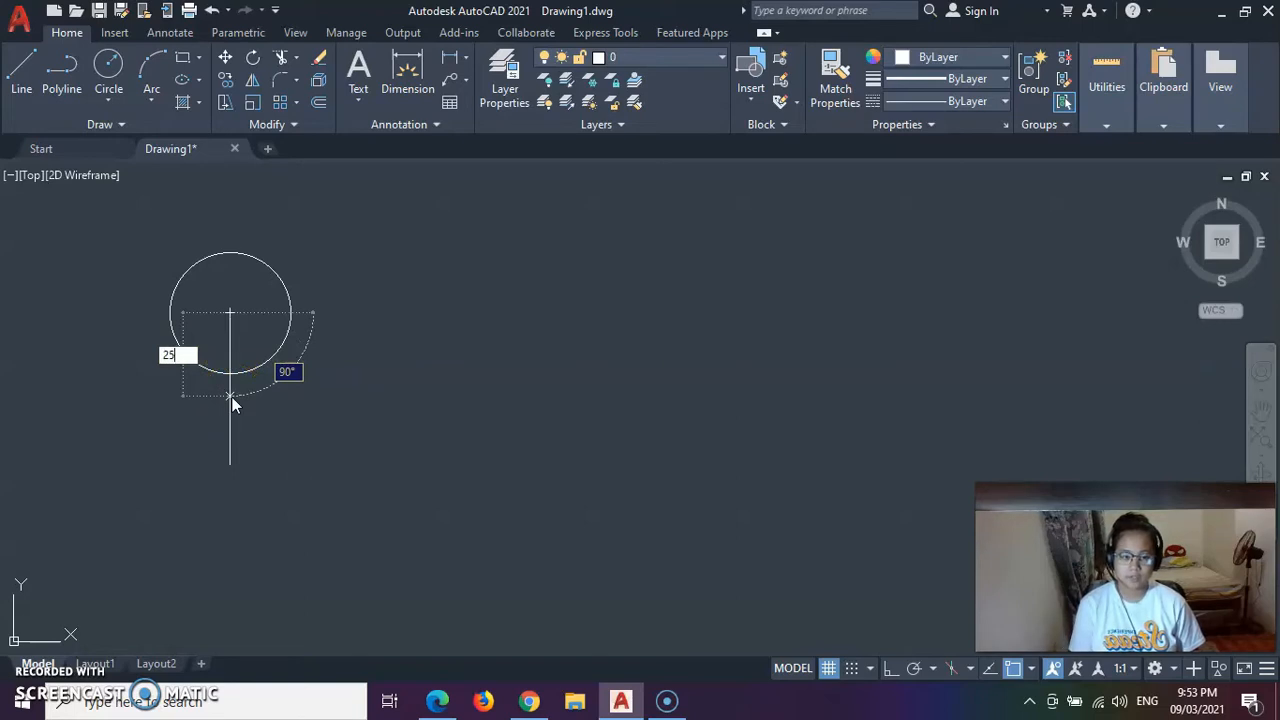
key("Return")
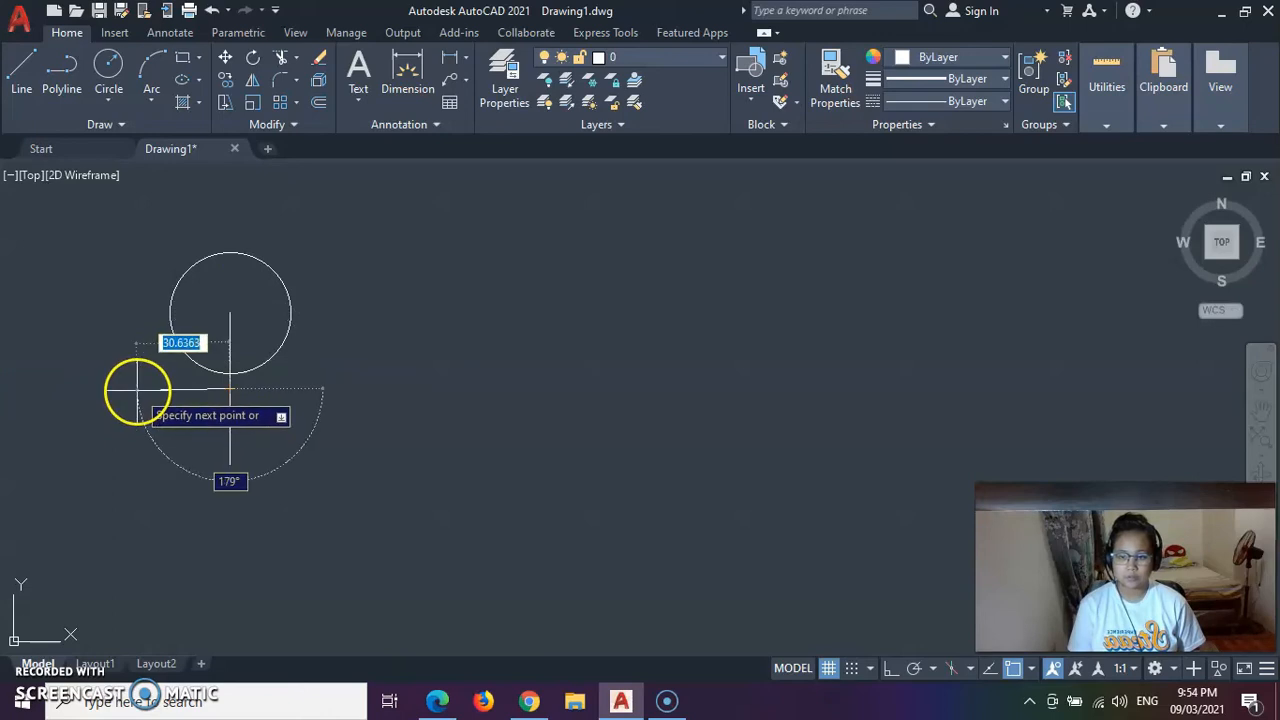
type("30")
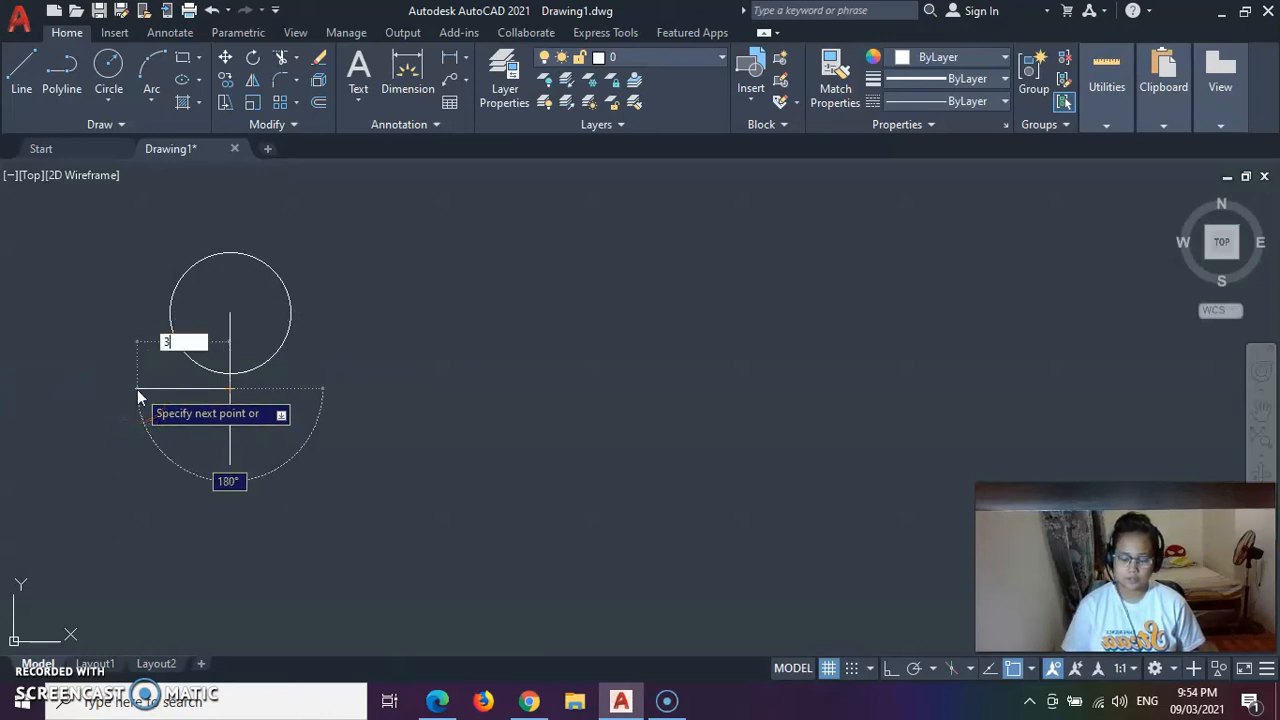
key("Return")
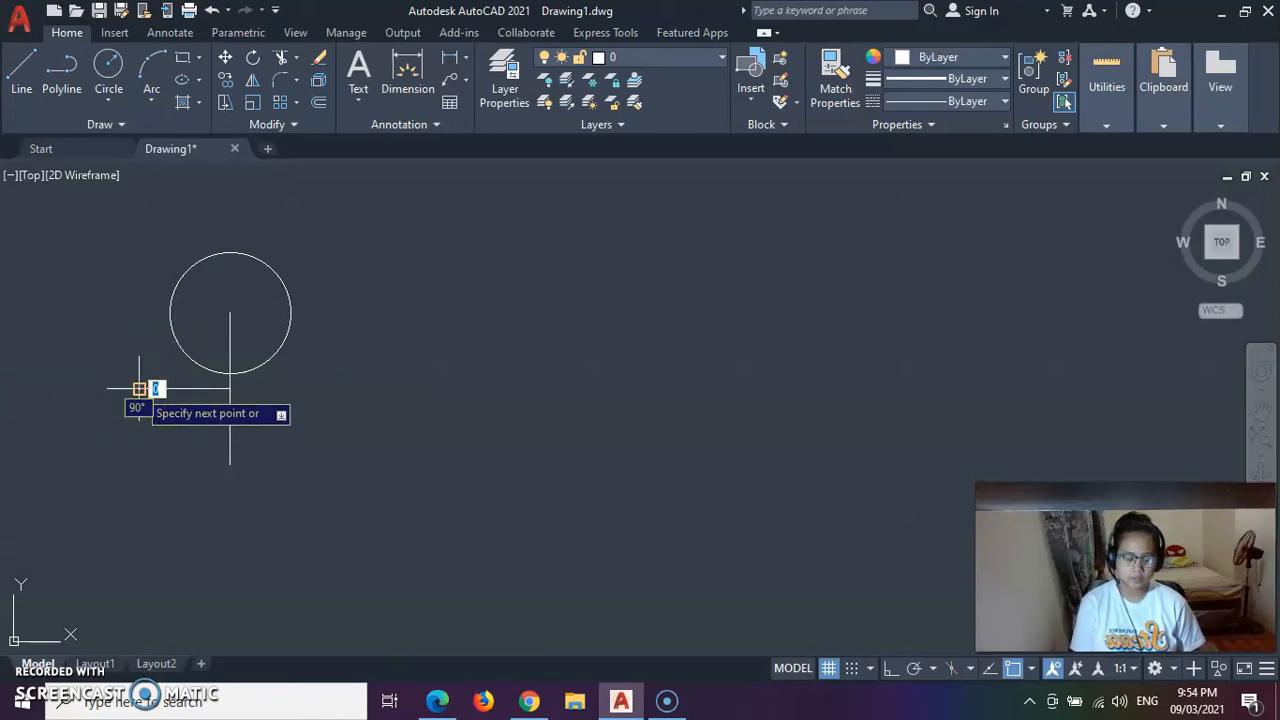
left_click(230, 314)
key("Escape")
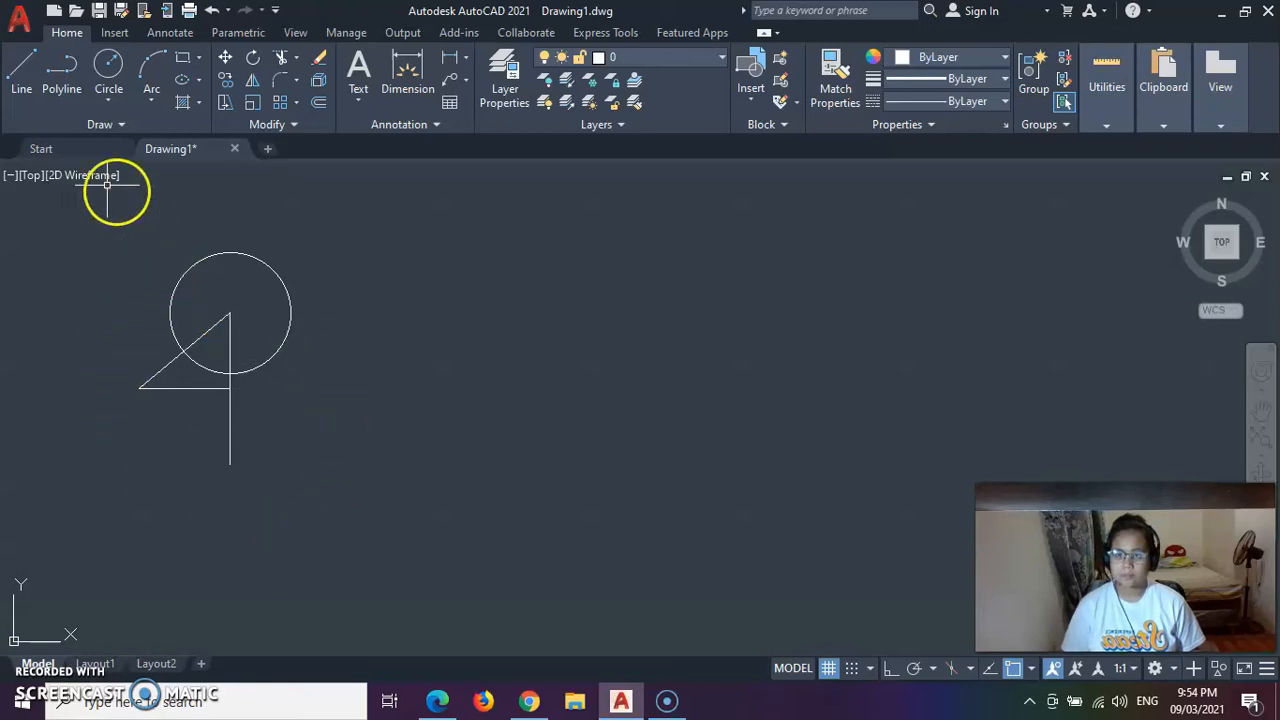
- Draw a line 20 units left from the circle's center, continuing to the triangle's outer left corner
left_click(20, 80)
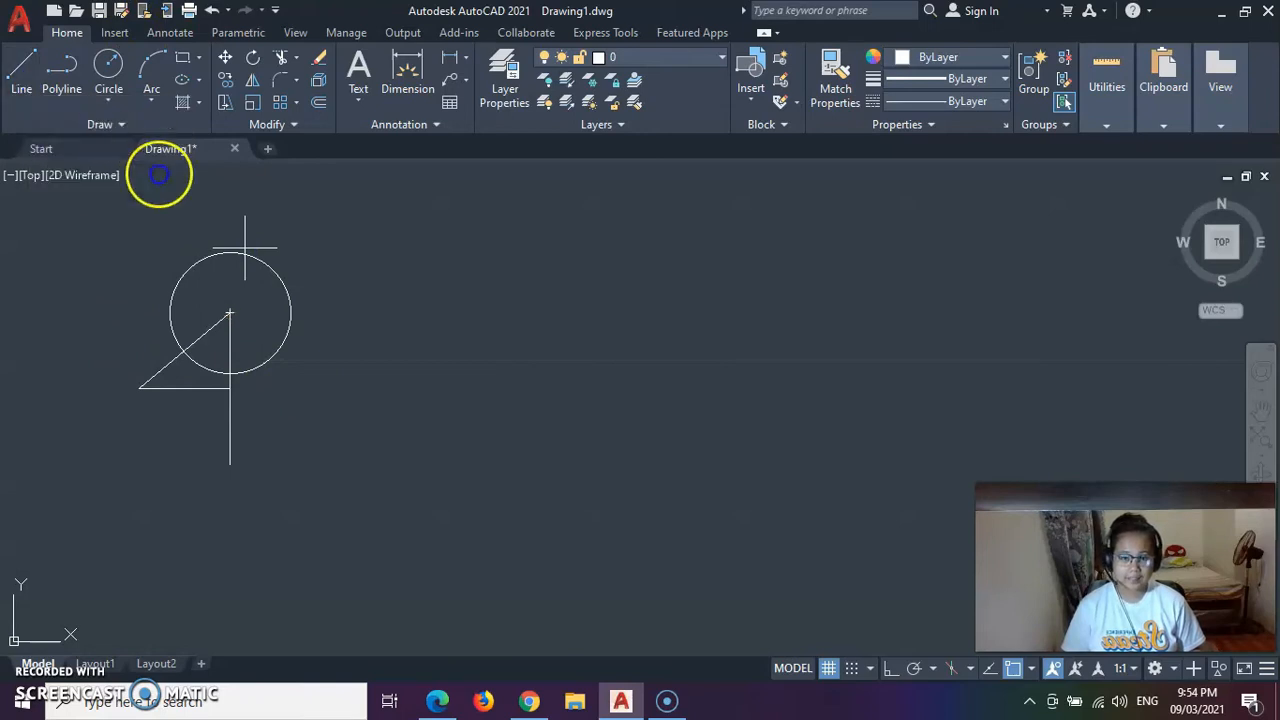
left_click(229, 314)
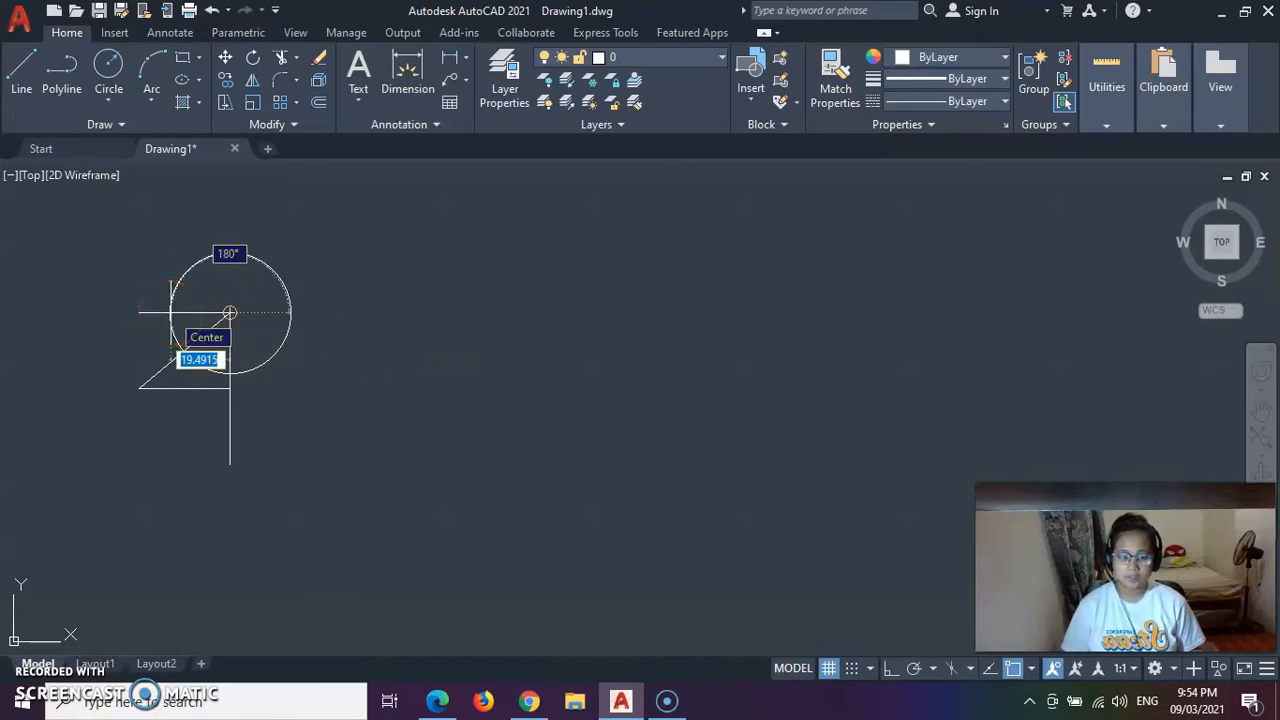
type("20")
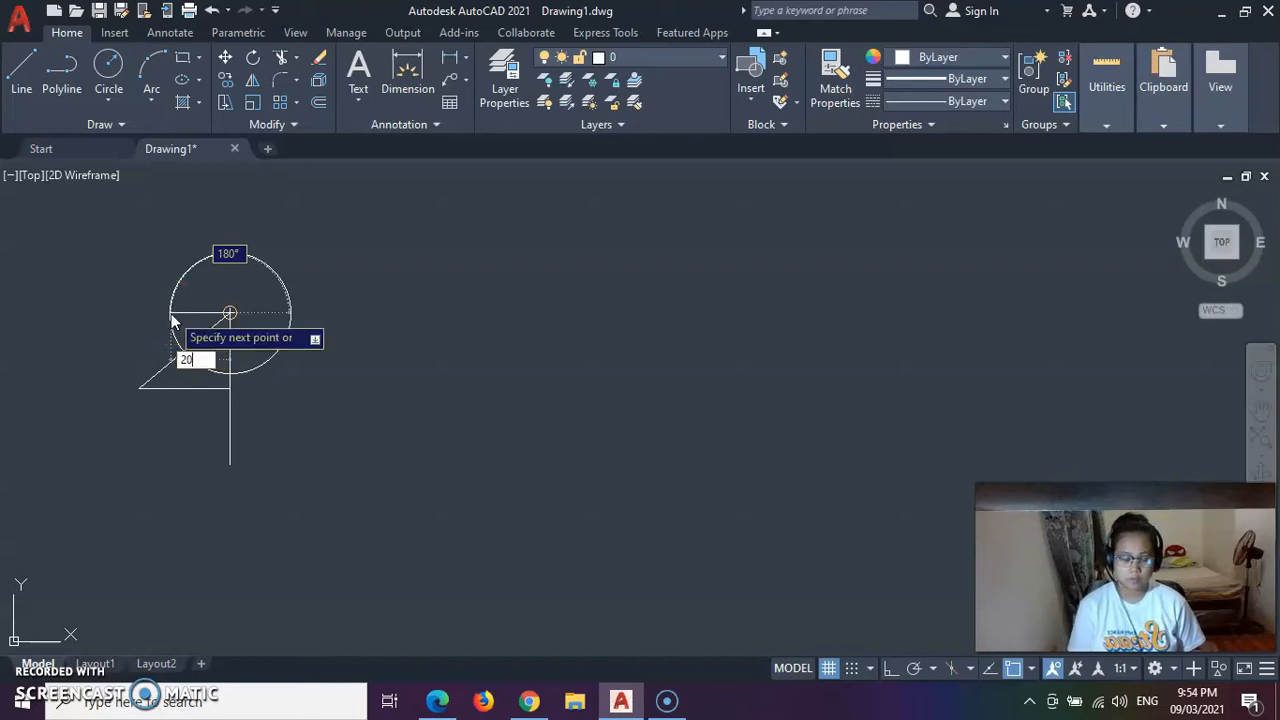
key("Return")
left_click(170, 318)
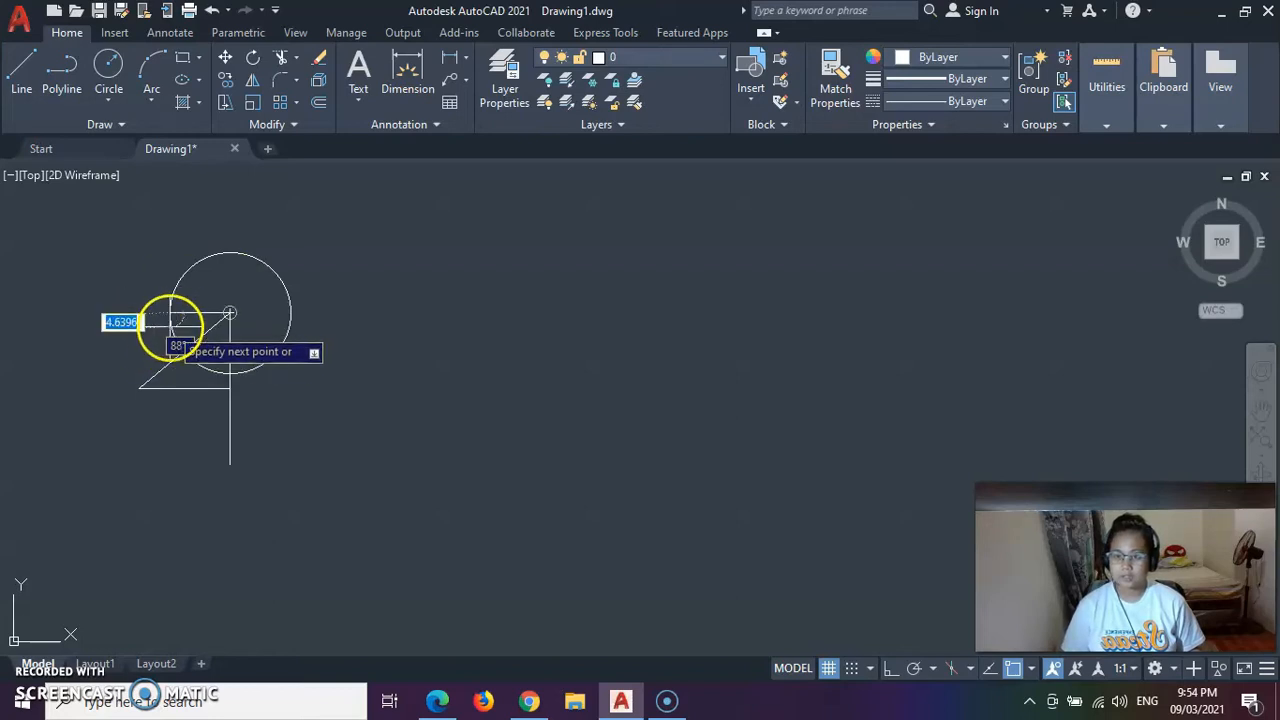
left_click(139, 389)
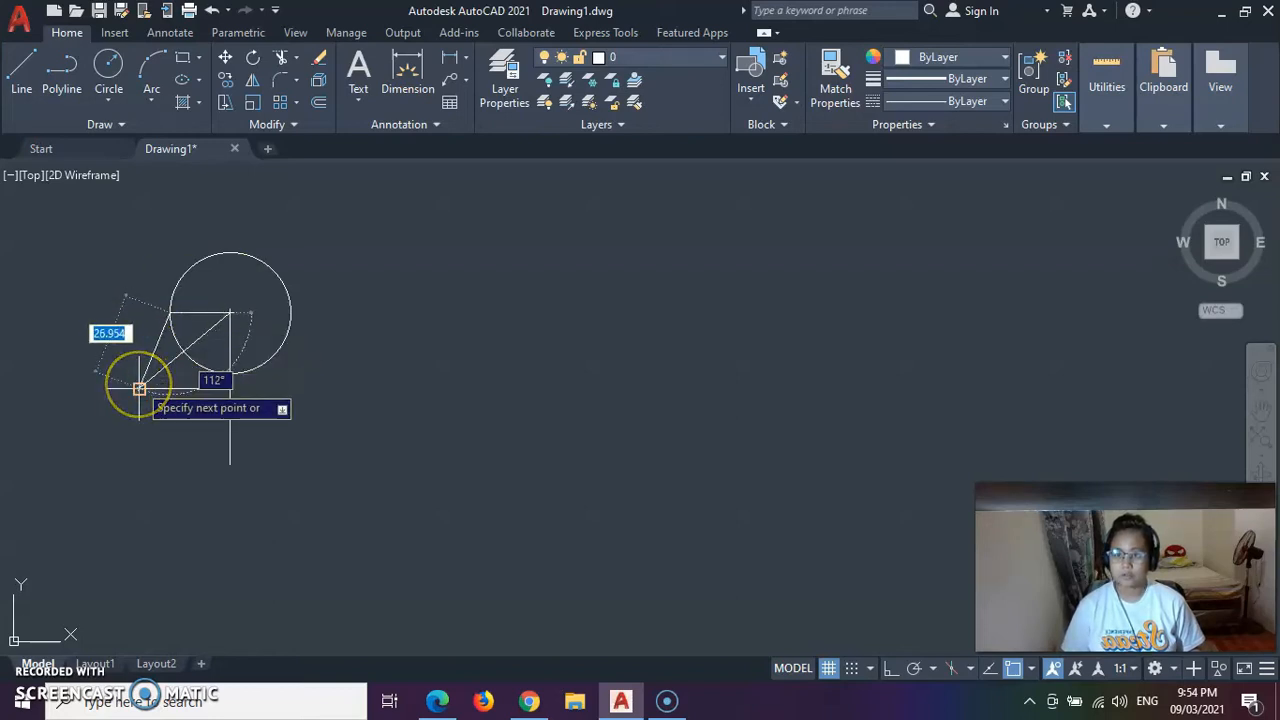
key("Escape")
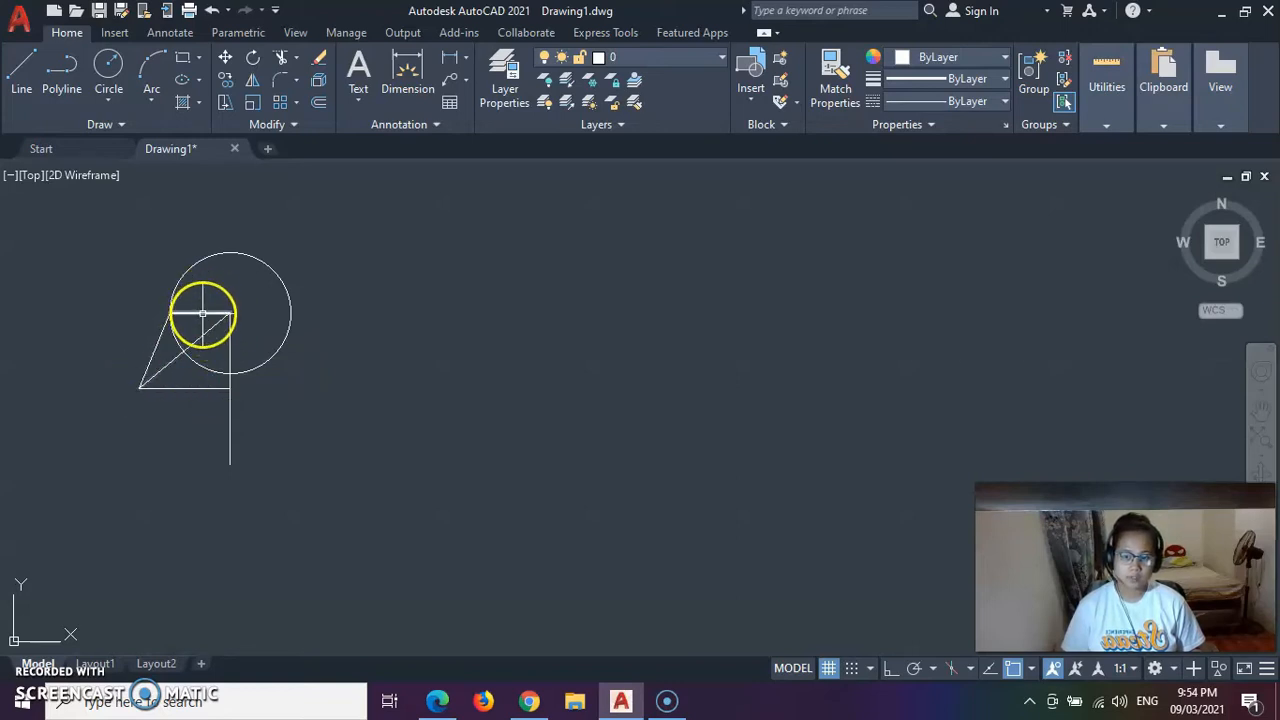
- Trim away the horizontal line between the circle's center and its left edge
left_click(412, 62)
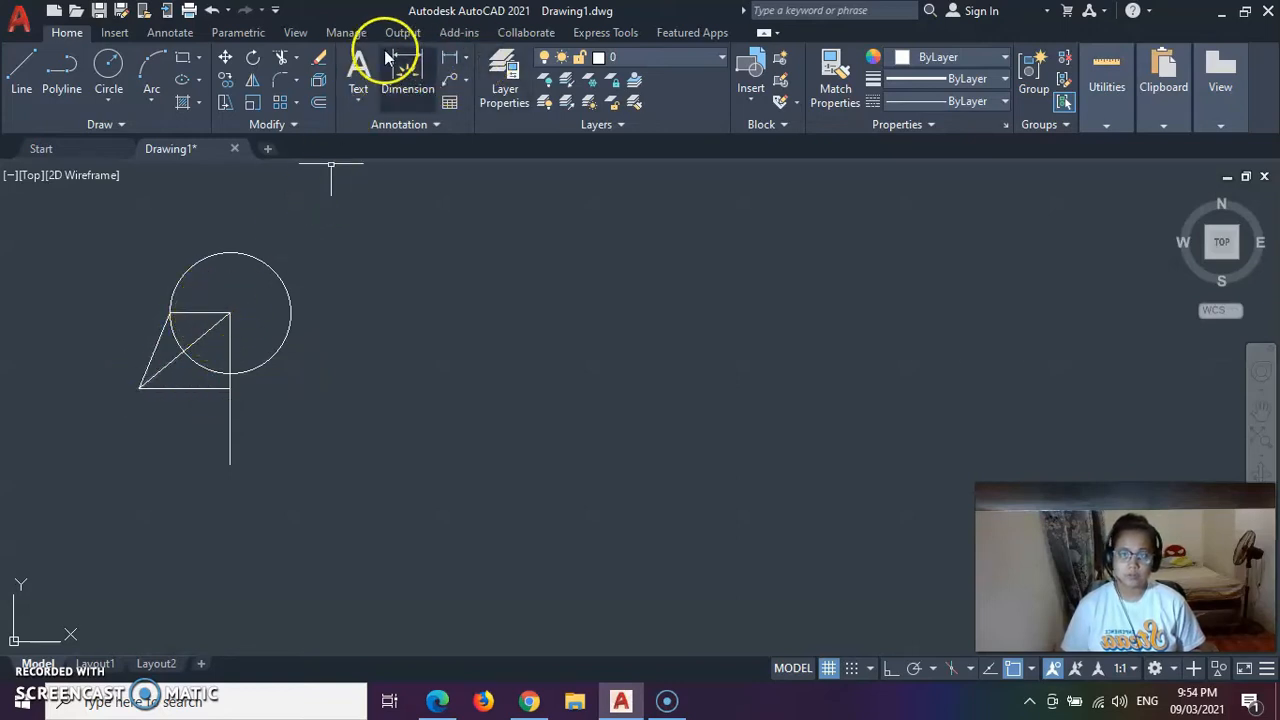
left_click(288, 60)
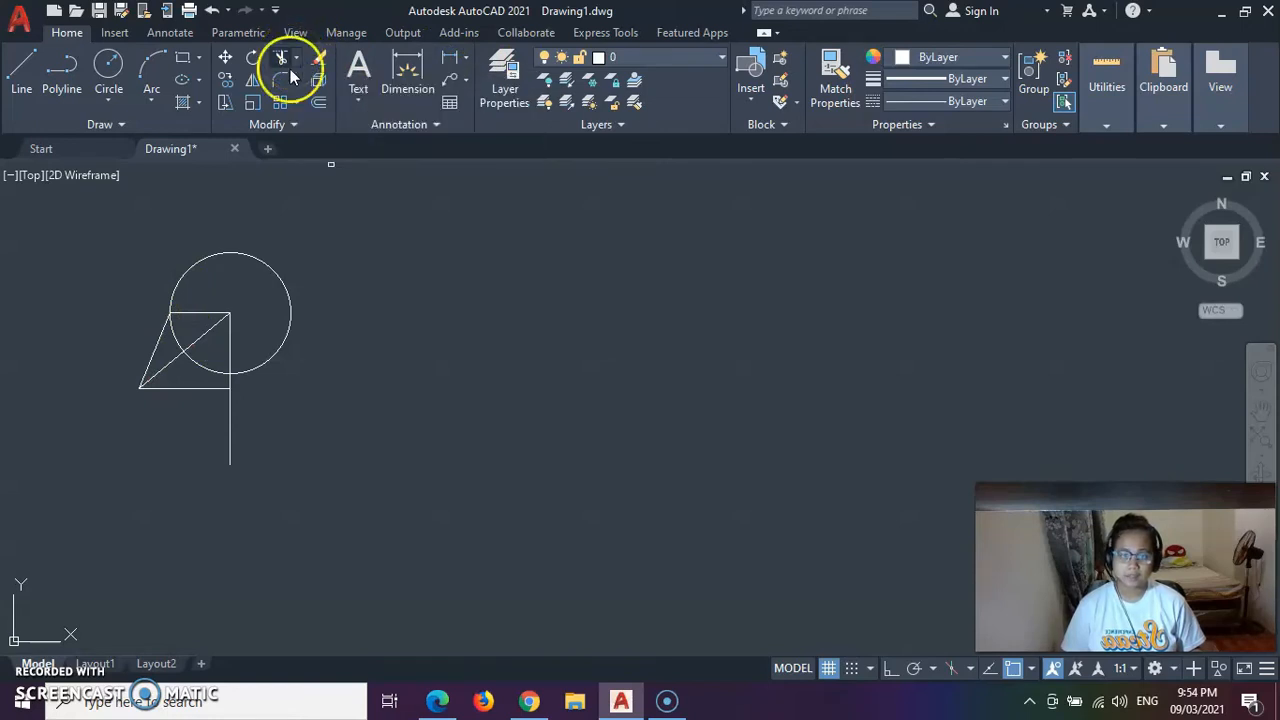
left_click(194, 312)
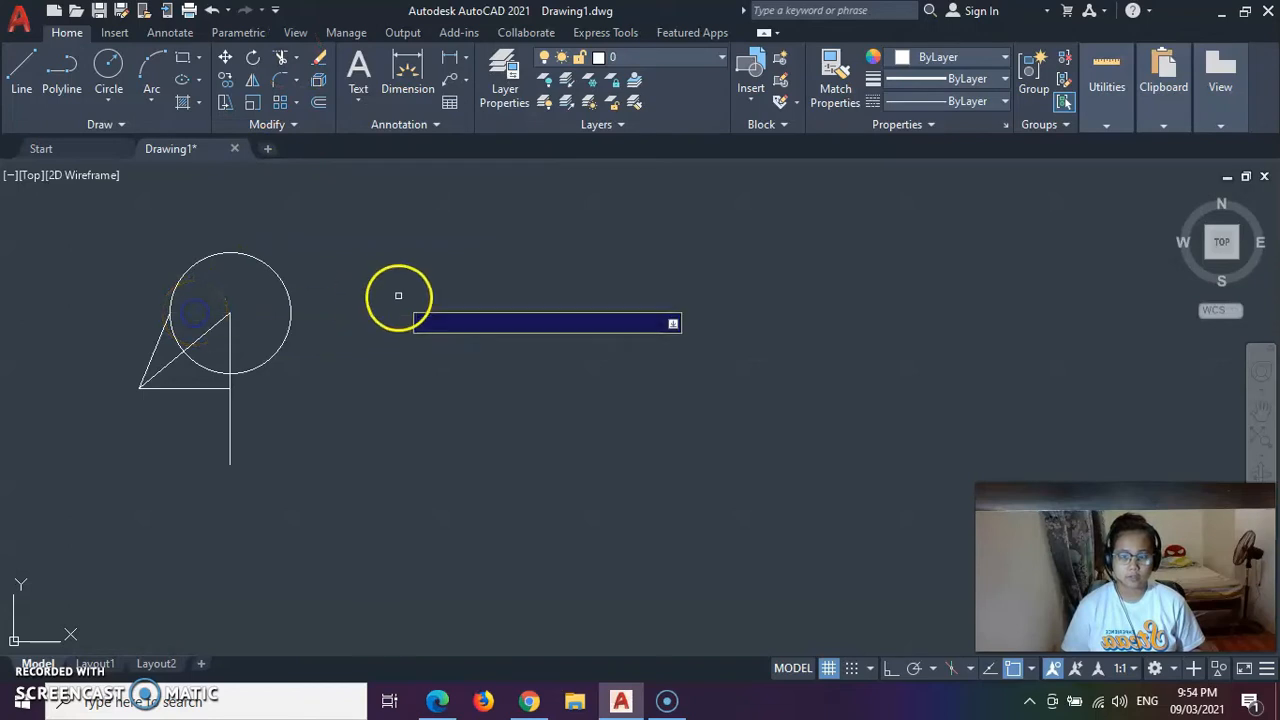
key("Escape")
- Draw a horizontal line 40 units to the right from the lower end of the vertical line
left_click(24, 80)
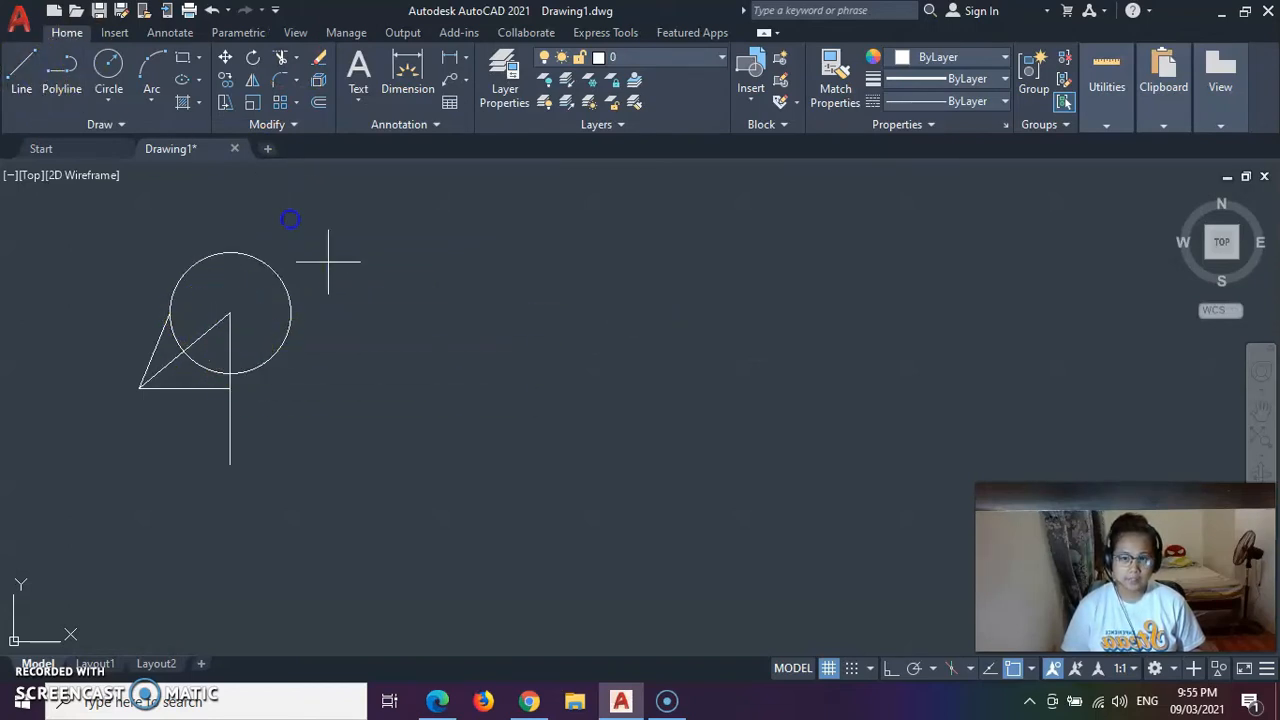
left_click(230, 463)
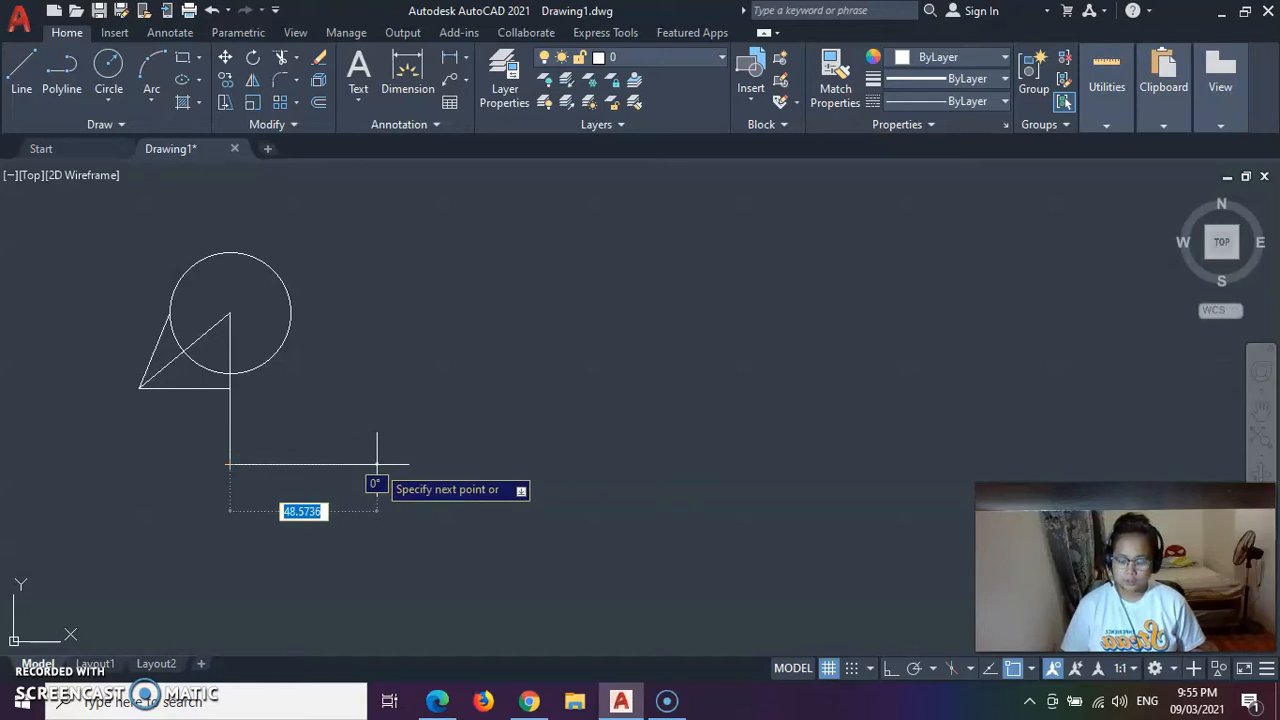
type("45")
key("Return")
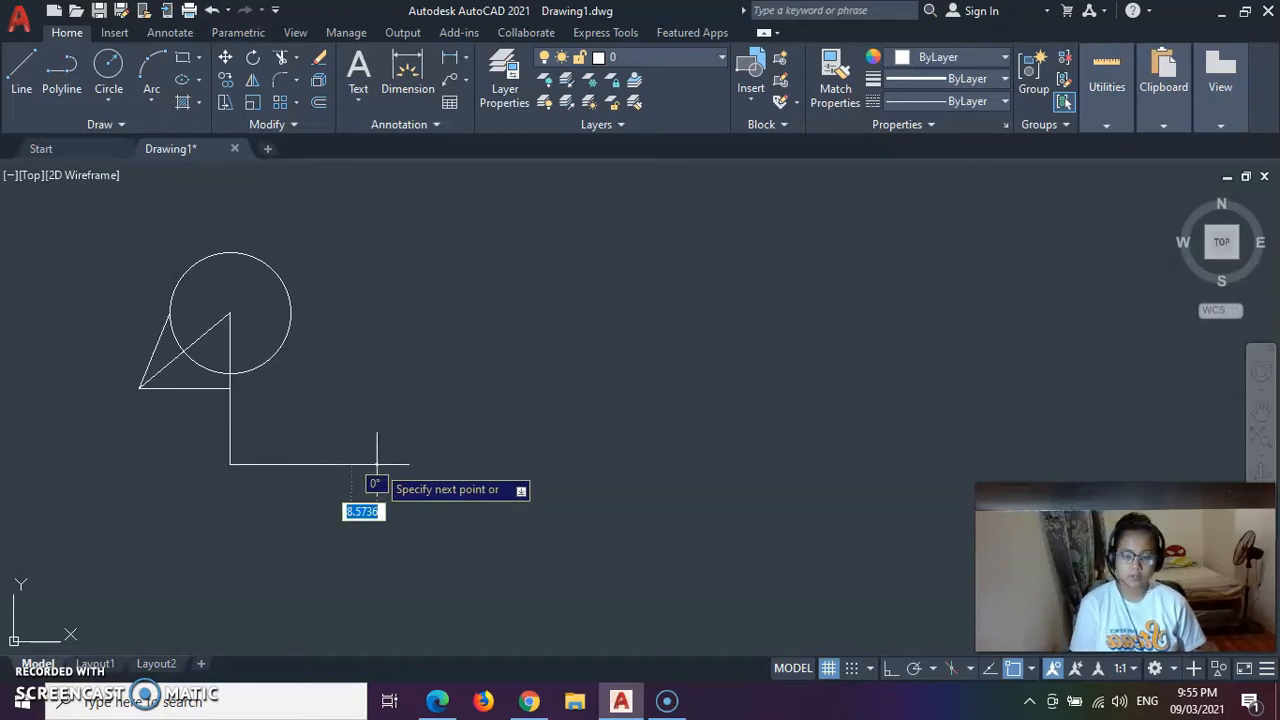
key("Escape")
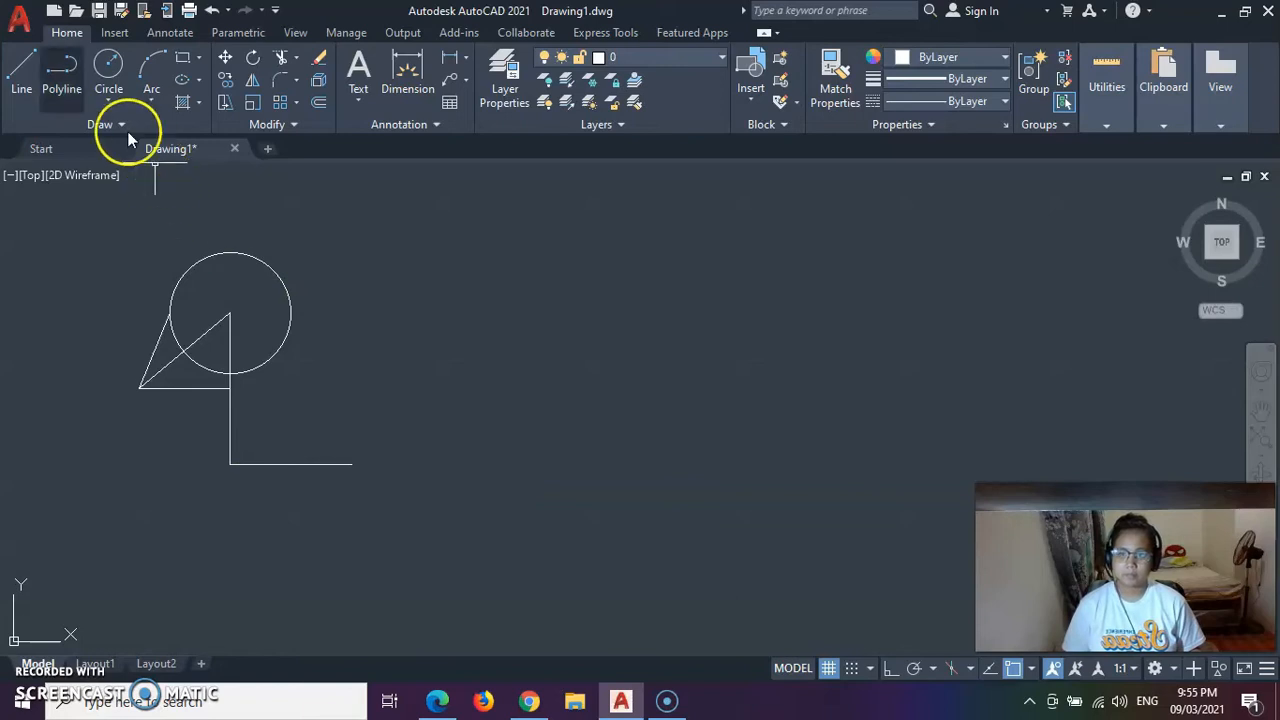
- Draw a line 20 units right from the circle's center, continuing to the right end of the base line
left_click(24, 76)
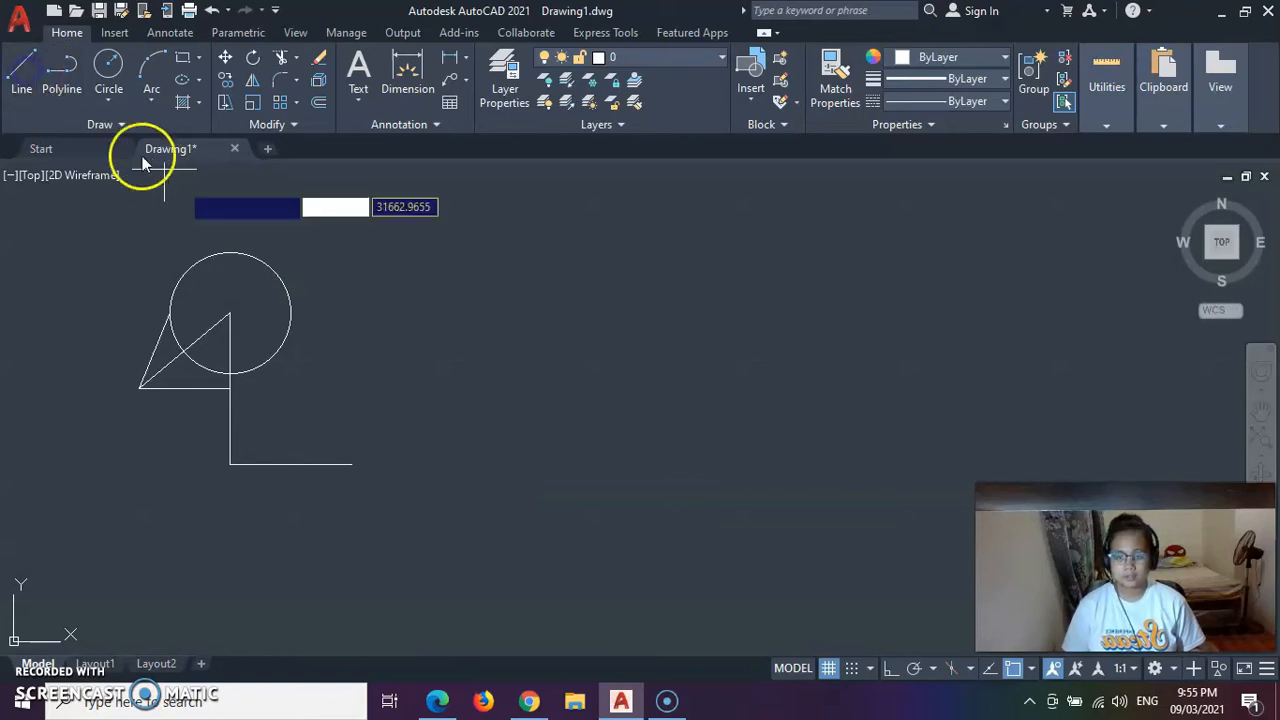
left_click(230, 313)
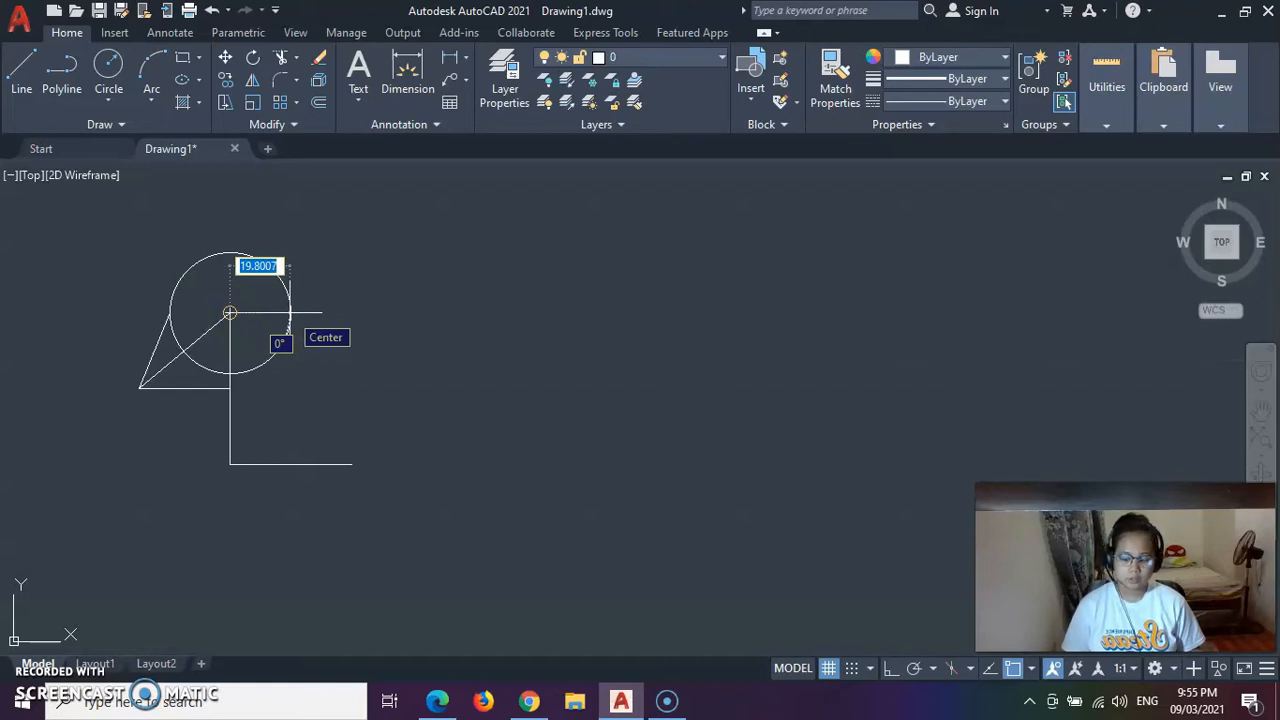
type("20")
key("Return")
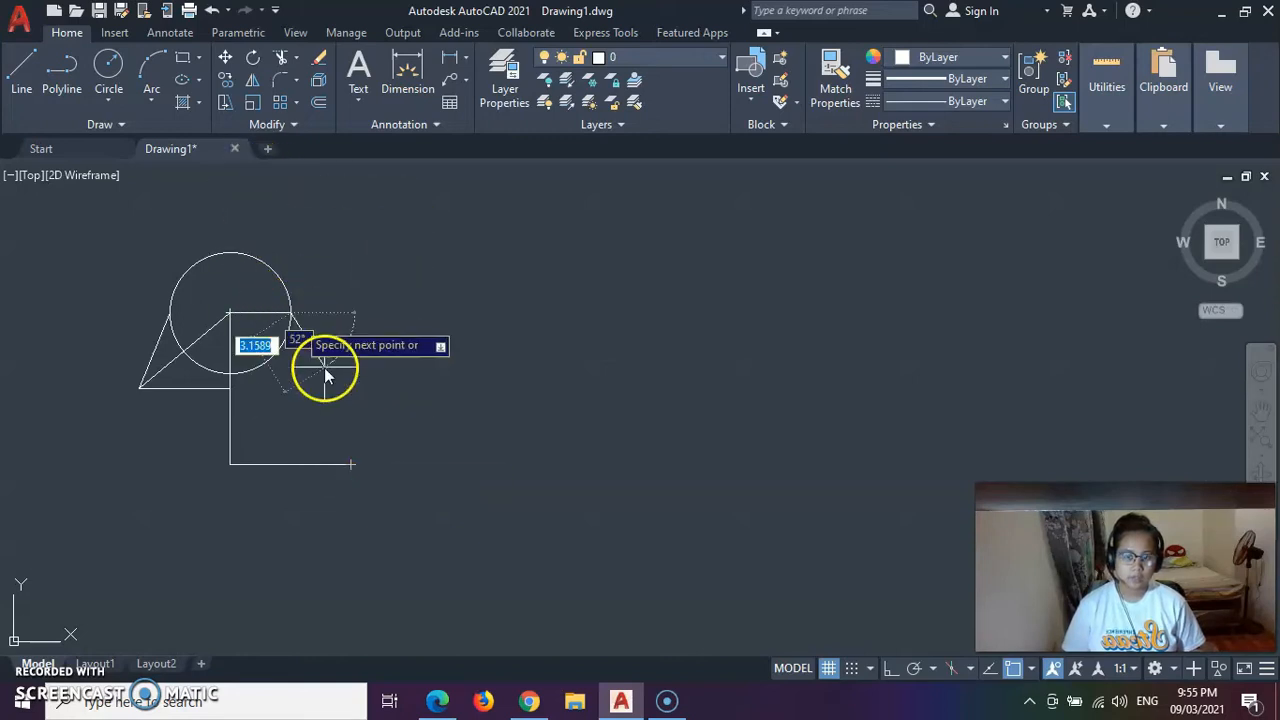
left_click(351, 463)
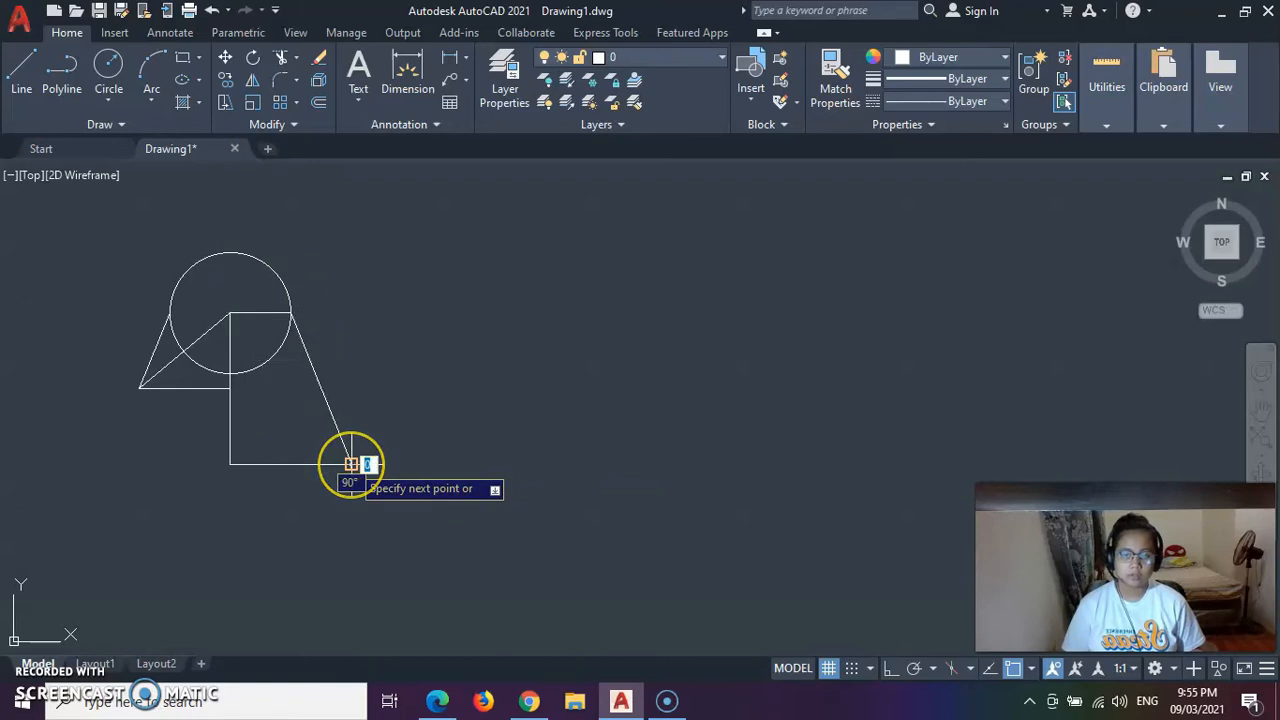
key("Escape")
- Draw a vertical line about 50 units long from the circle's right edge straight down to the base line
left_click(22, 65)
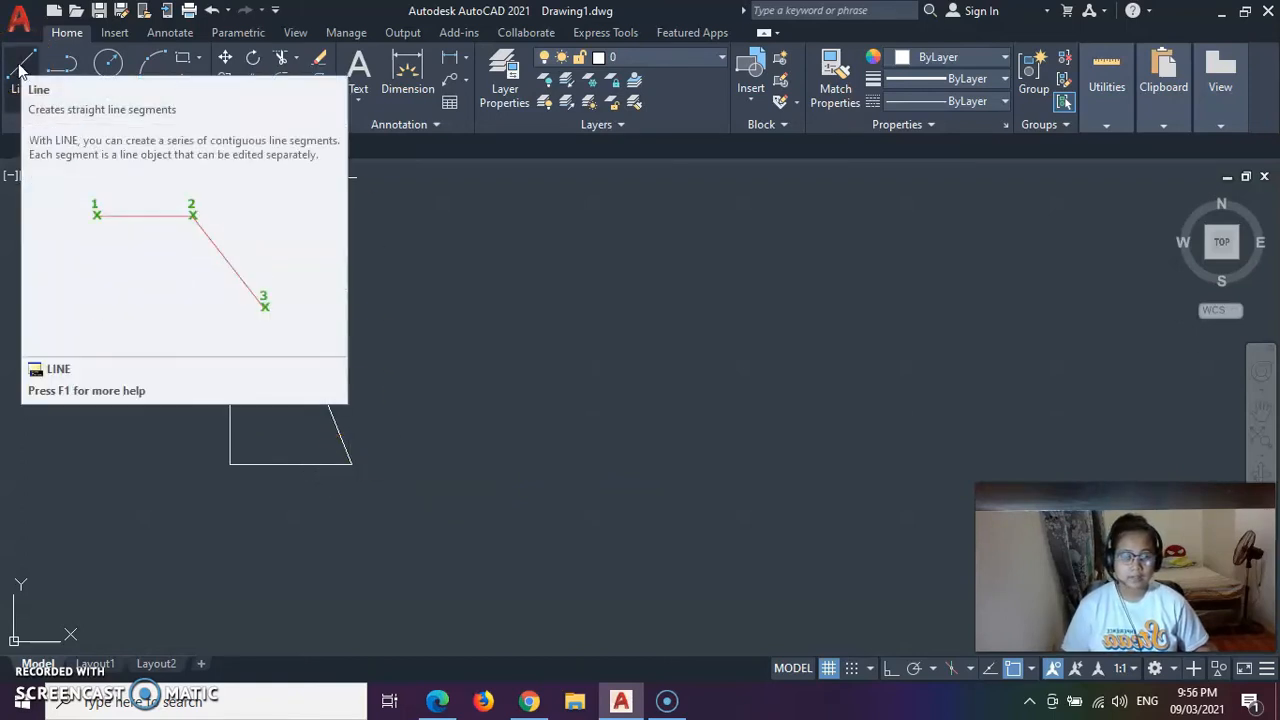
left_click(22, 68)
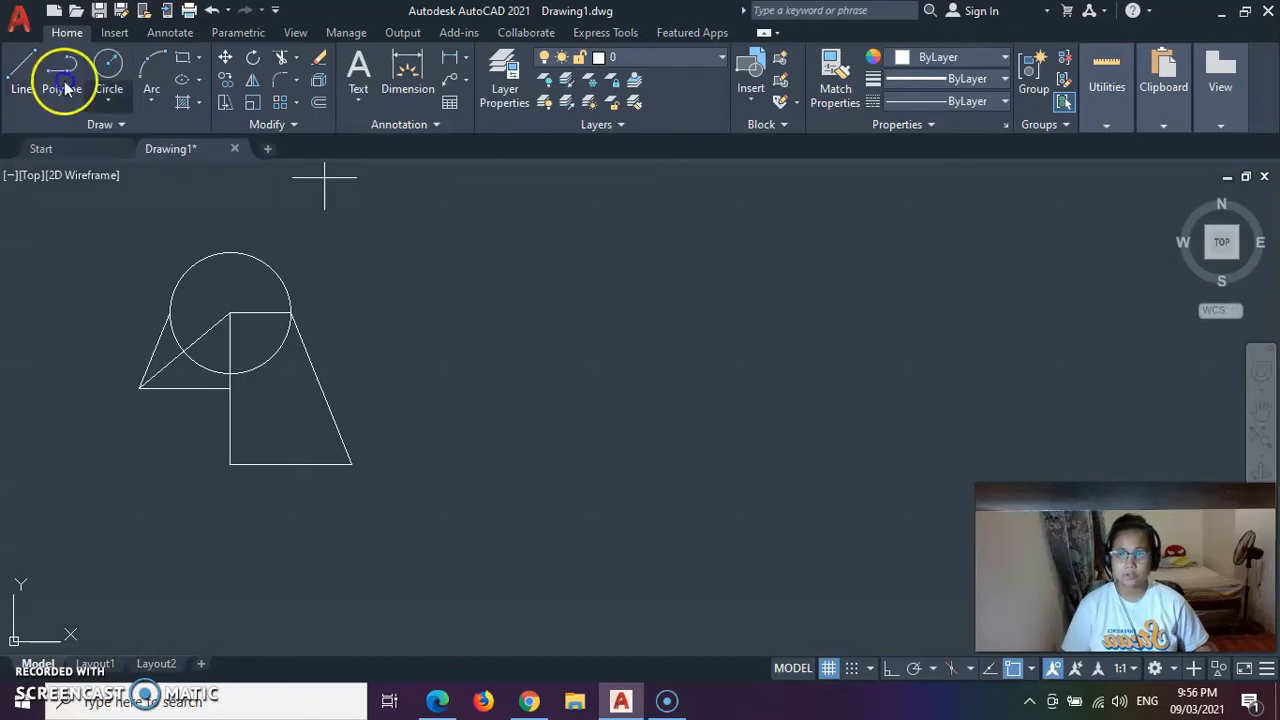
left_click(289, 315)
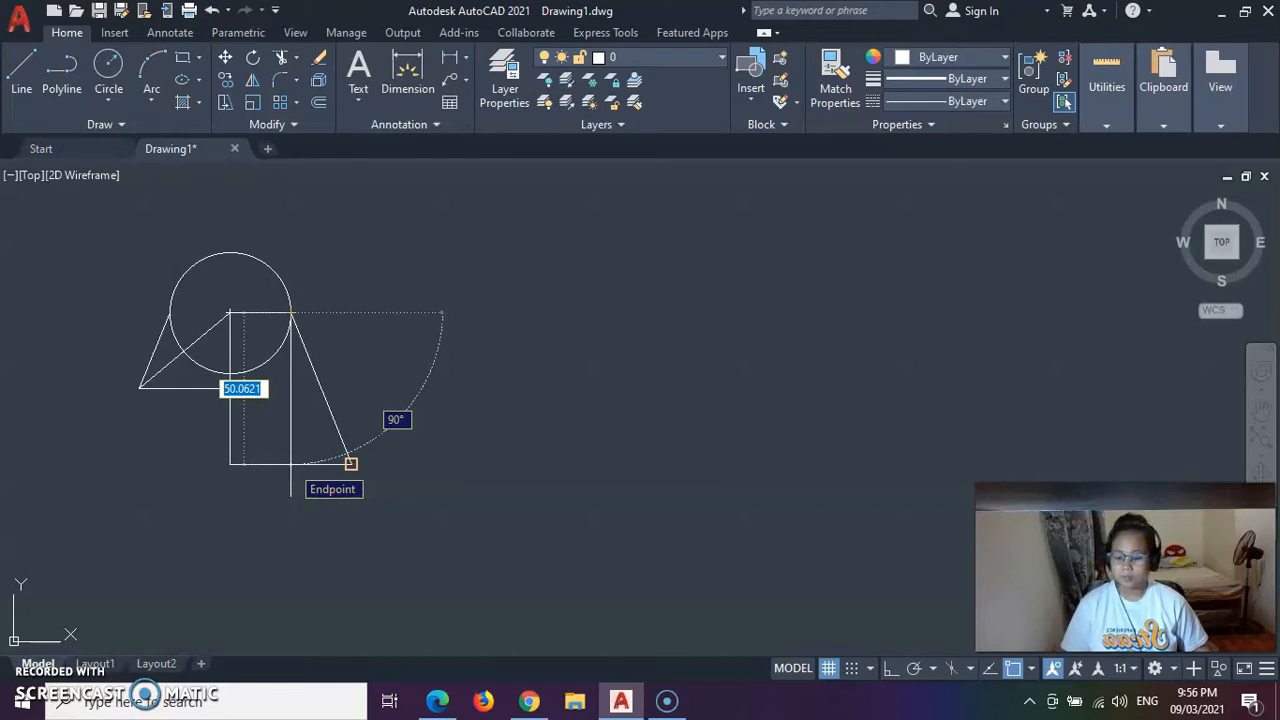
left_click(351, 463)
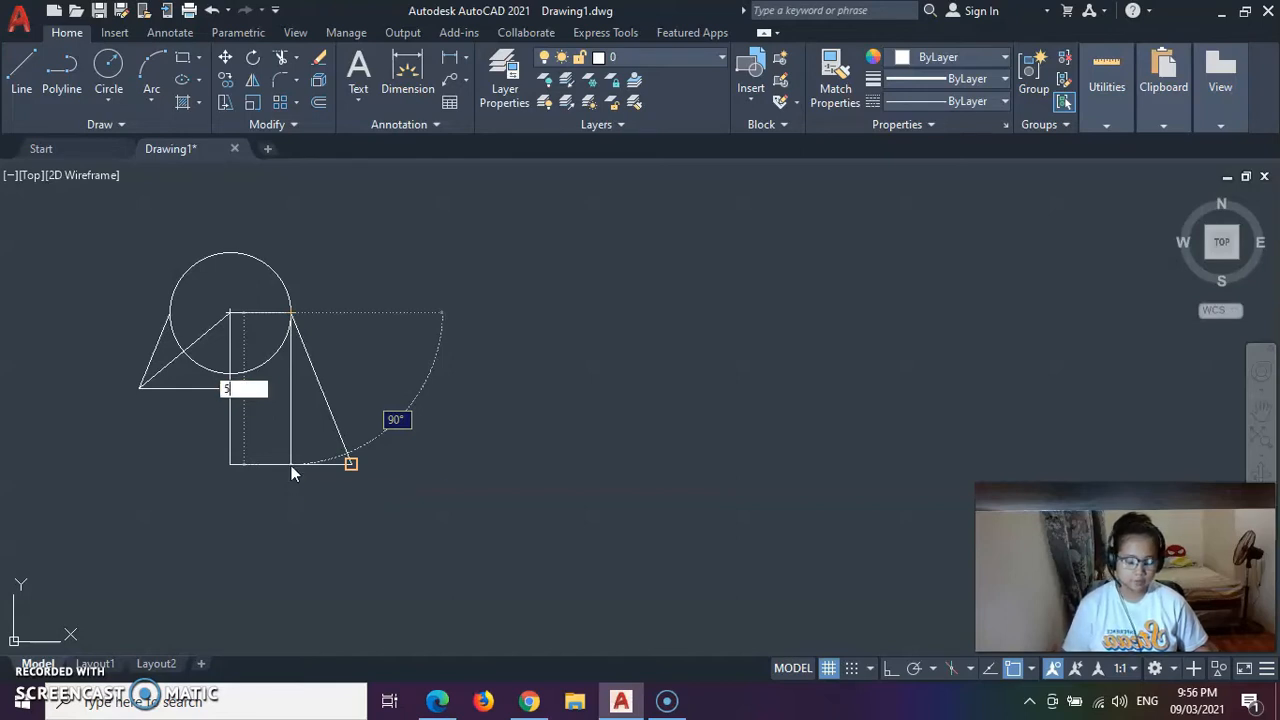
left_click(291, 463)
key("Return")
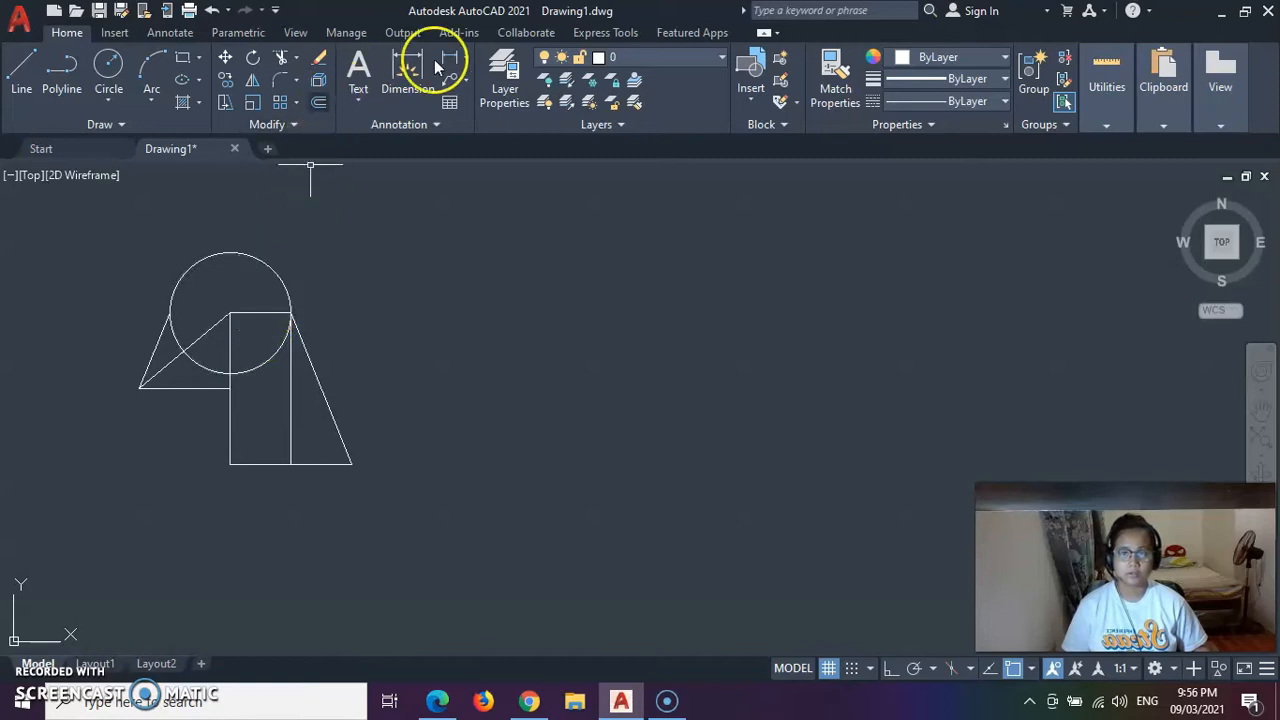
- Trim away the horizontal line between the circle's center and its right edge
left_click(279, 61)
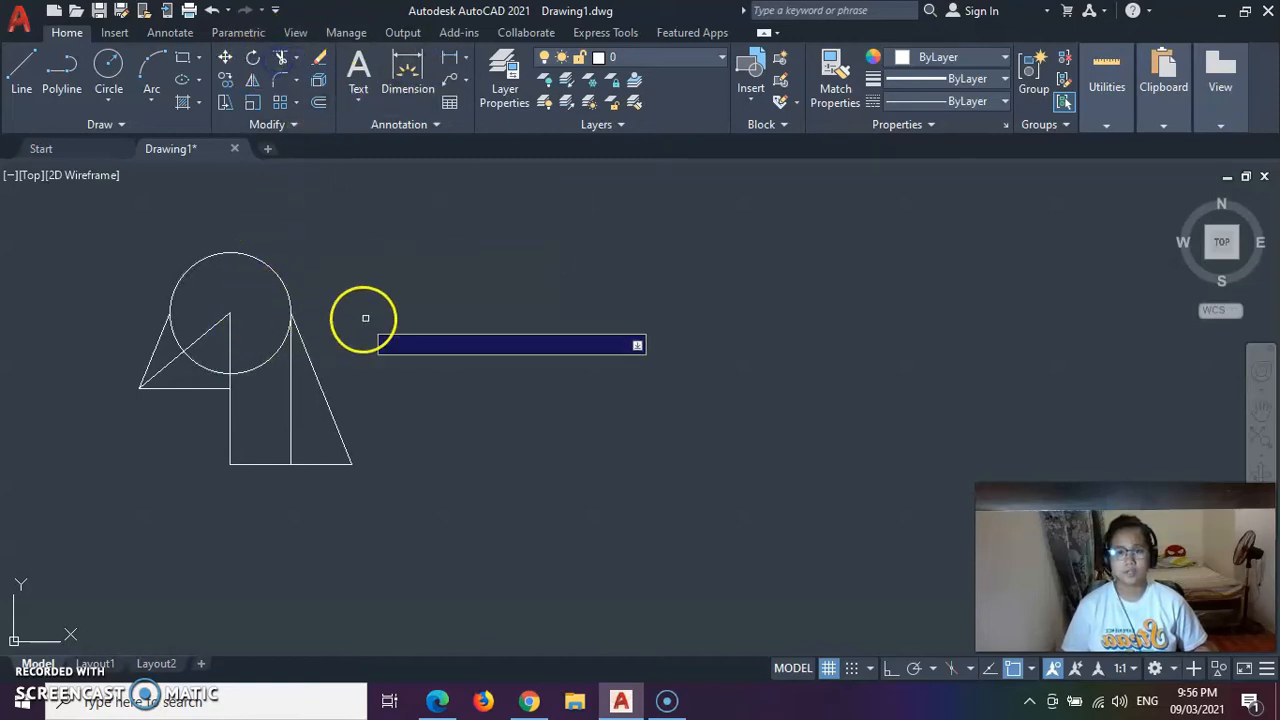
key("Escape")
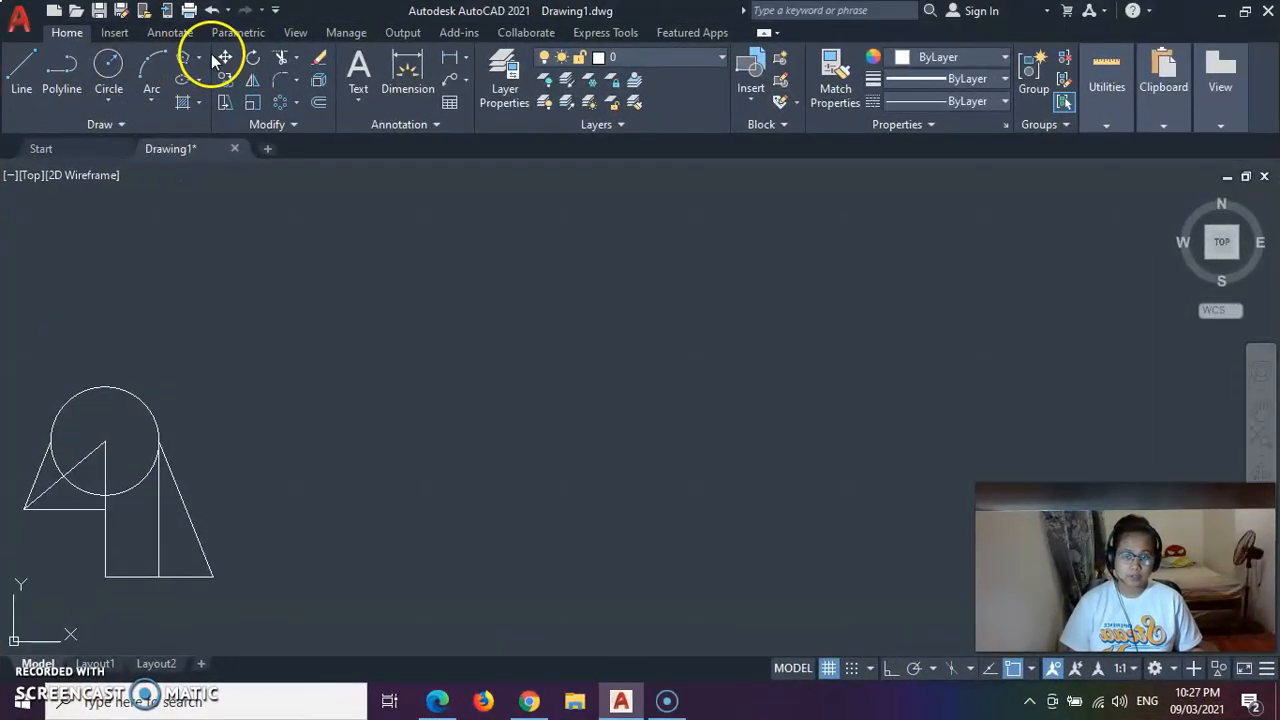
- Draw a six-sided polygon inscribed in a circle of radius about 55, with a corner pointing straight up, beside the first figure
left_click(203, 62)
left_click(229, 126)
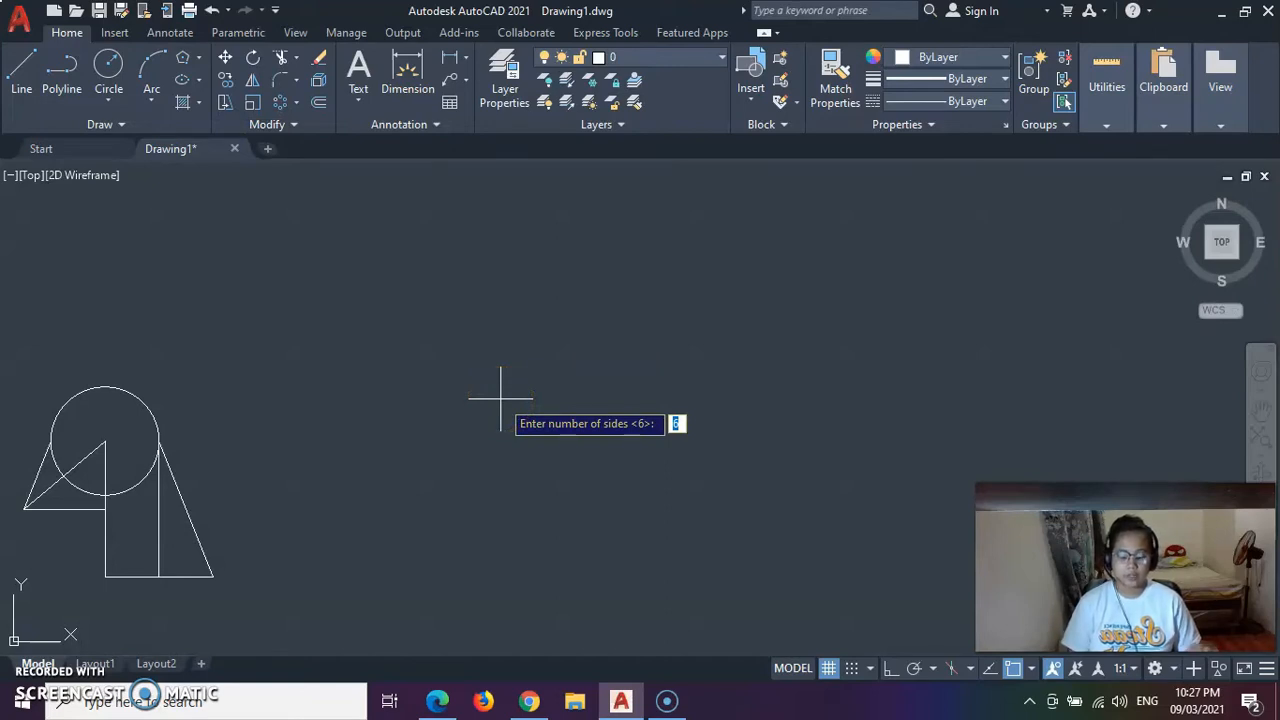
key("Return")
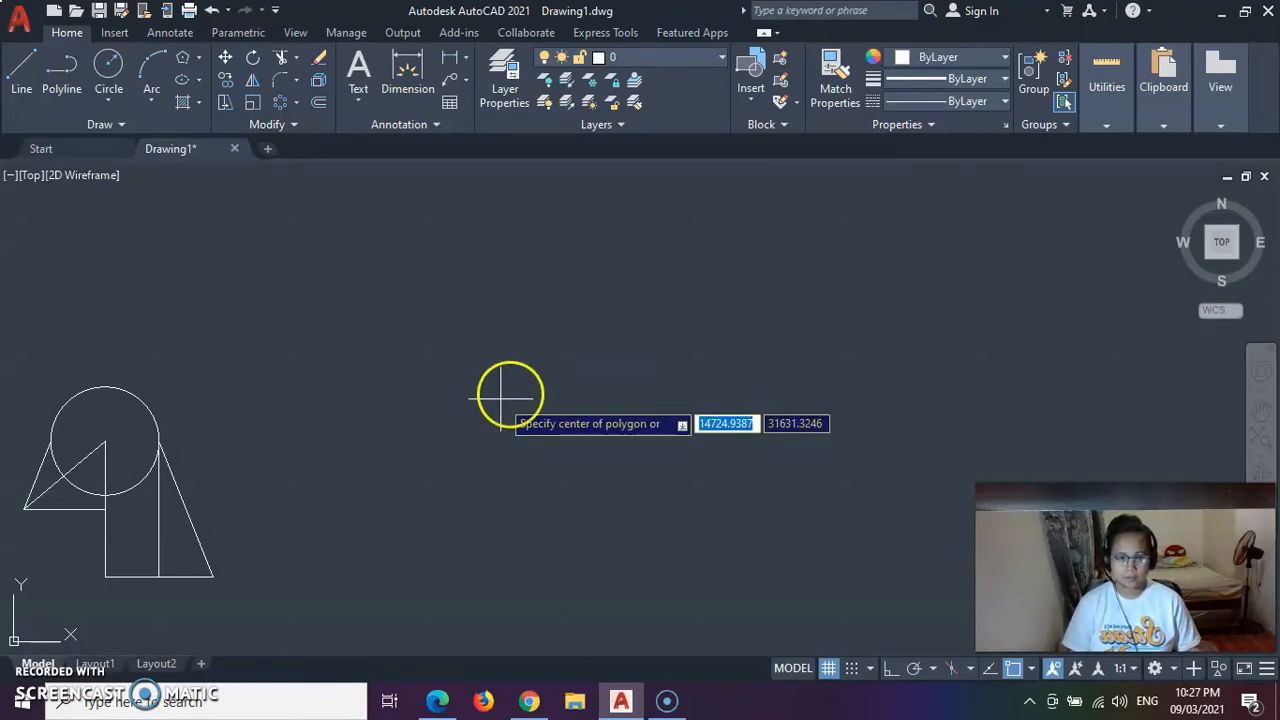
left_click(465, 464)
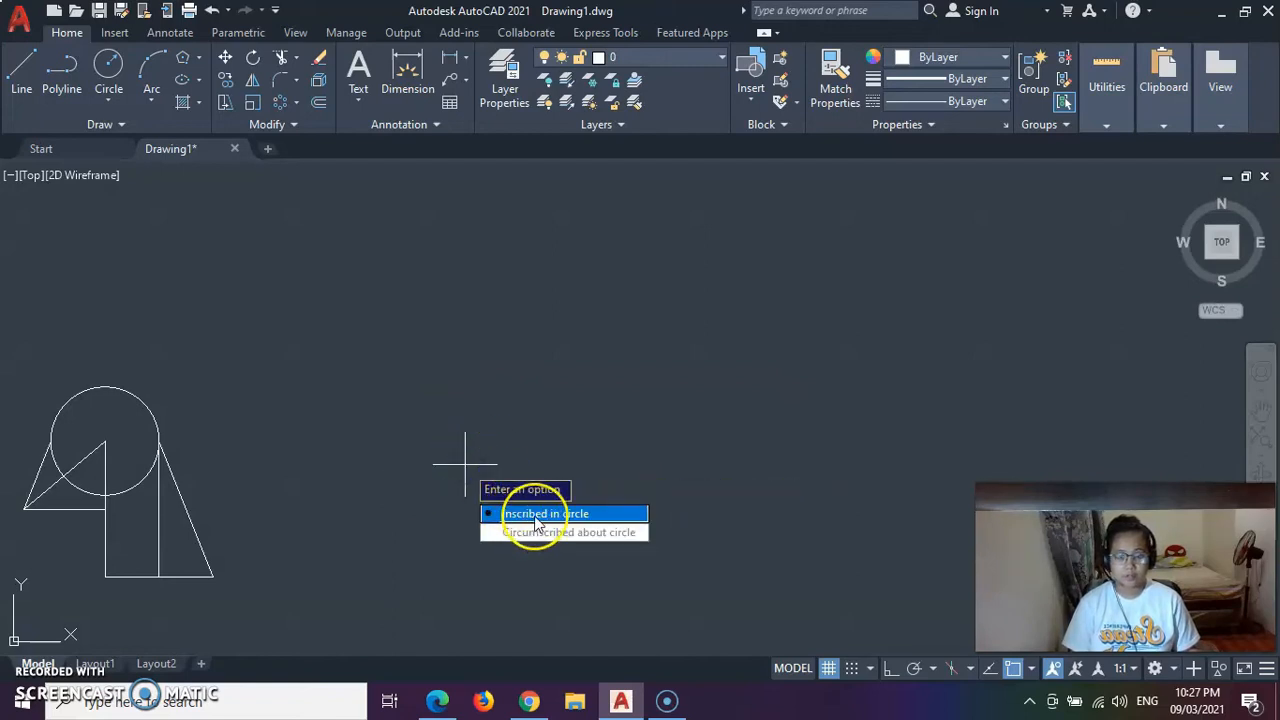
left_click(538, 514)
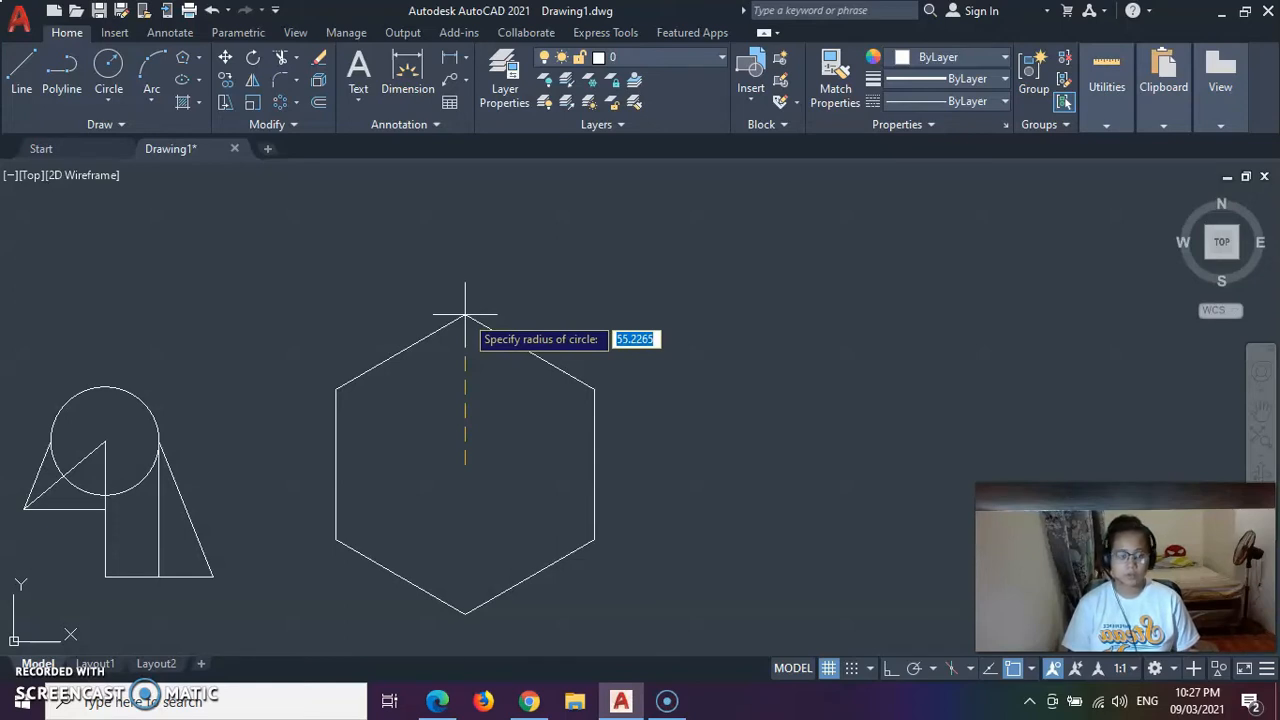
left_click(465, 314)
- Connect the hexagon's side corners with two crossing diagonals and a horizontal line between the two lower side corners
left_click(21, 66)
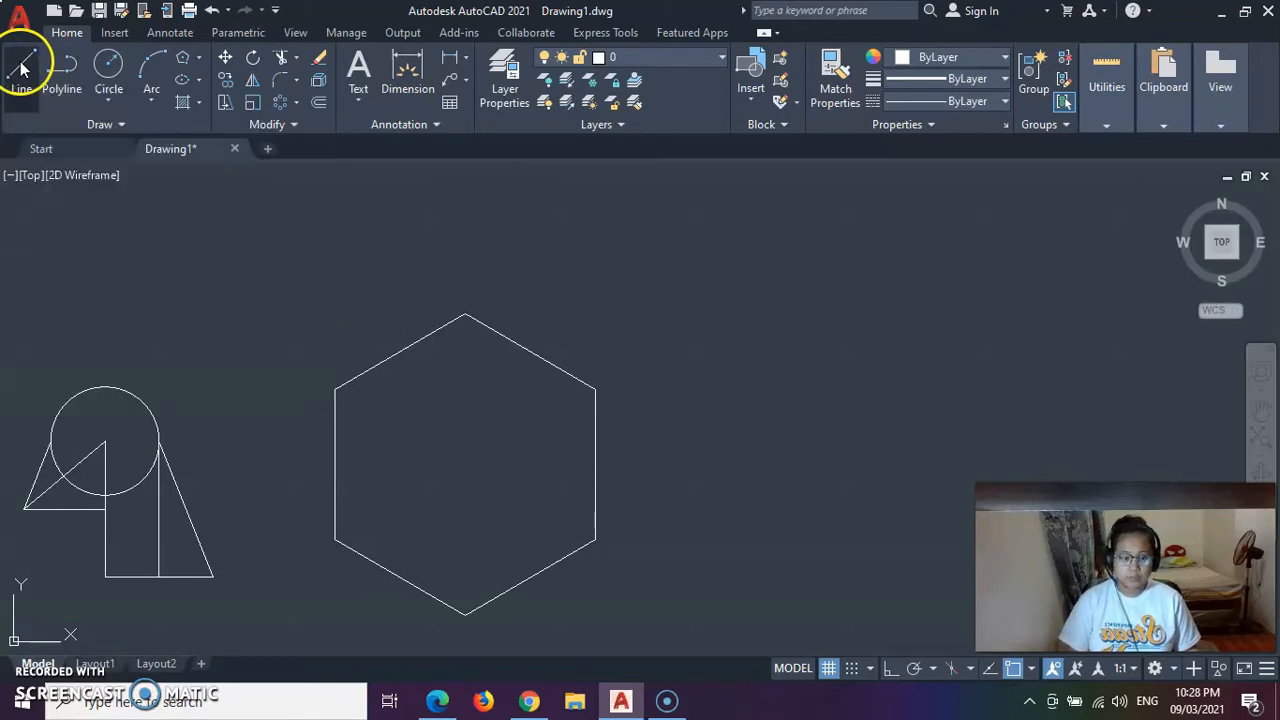
left_click(335, 389)
left_click(595, 538)
left_click(333, 540)
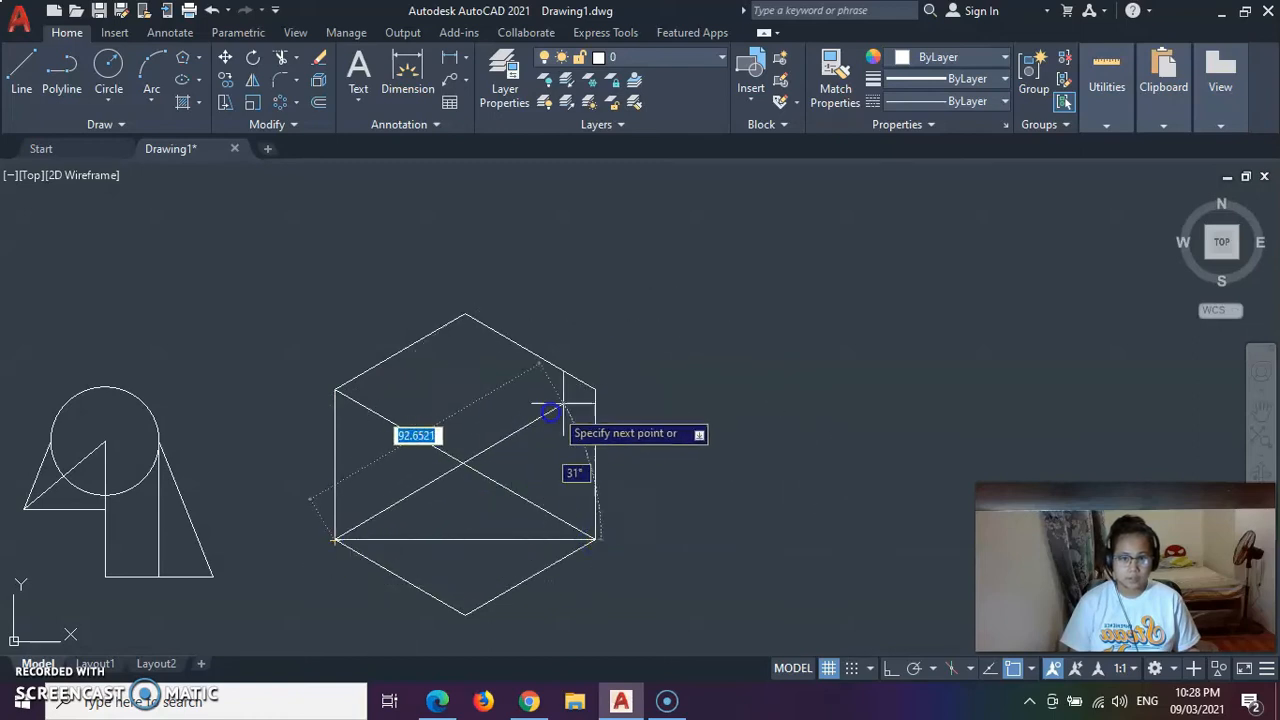
left_click(595, 389)
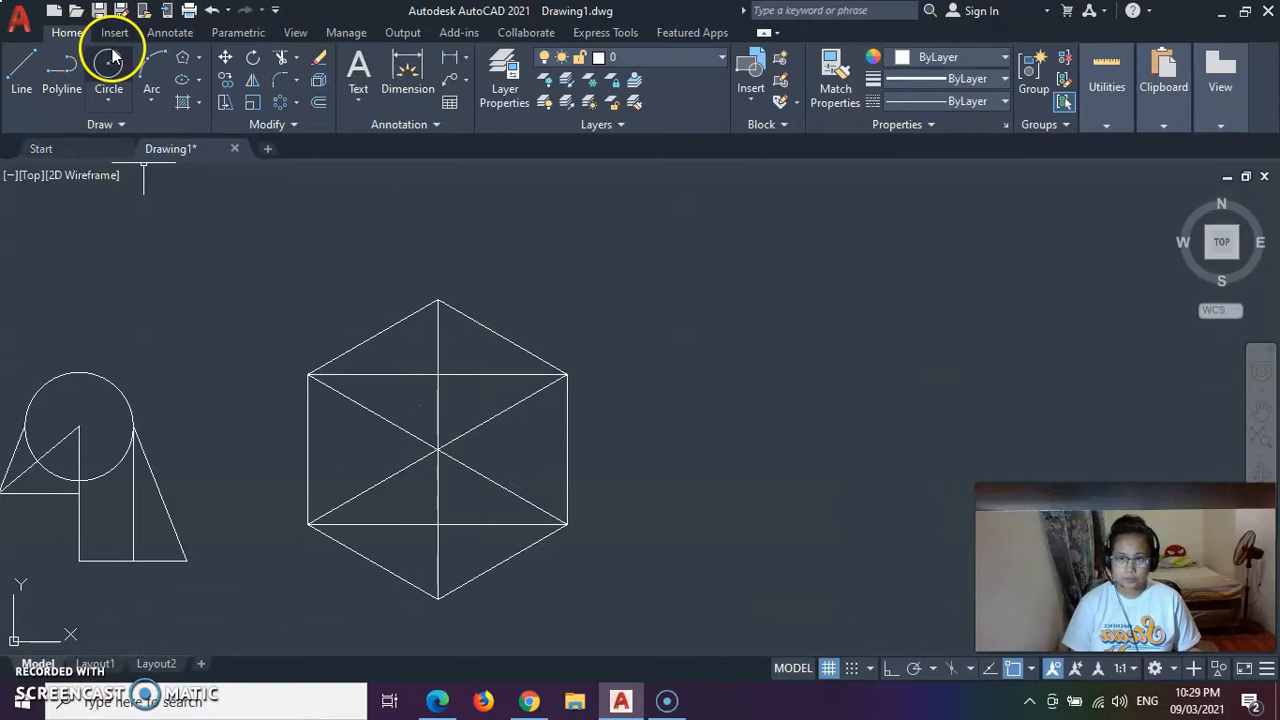
- Draw a circle of radius 24.25 centered where the hexagon's upper horizontal line crosses the vertical line
left_click(118, 62)
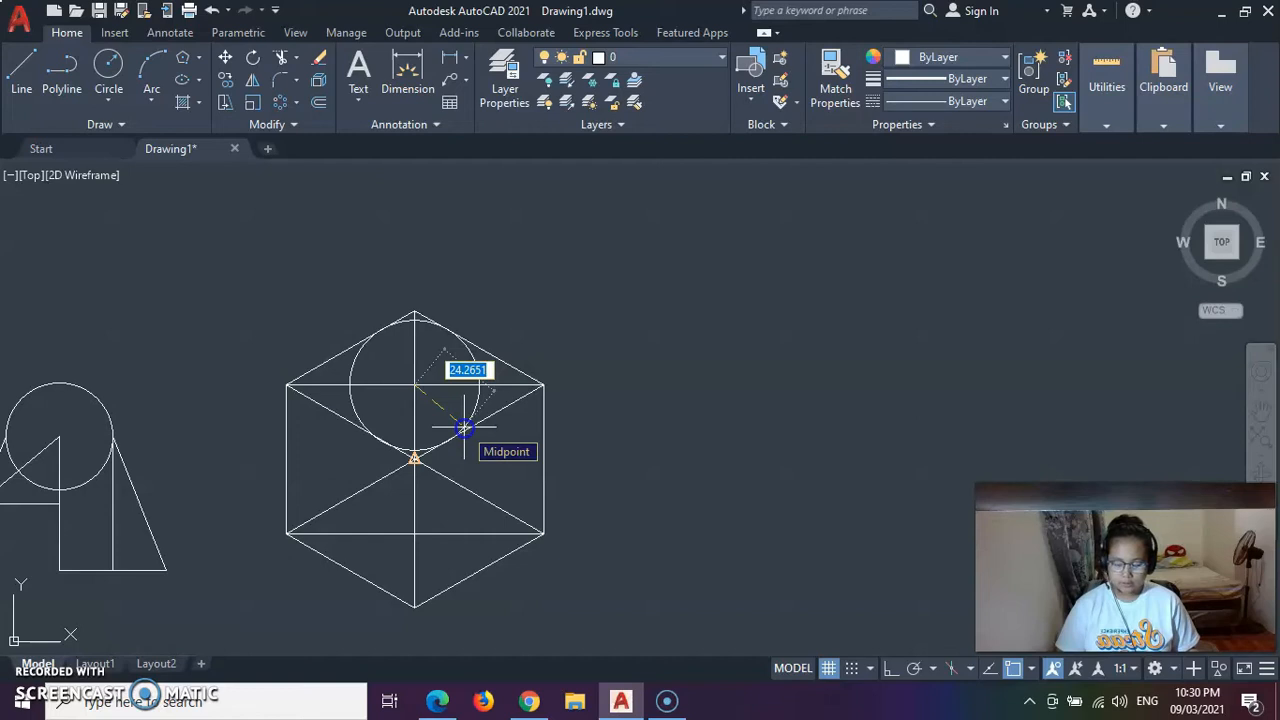
type("4")
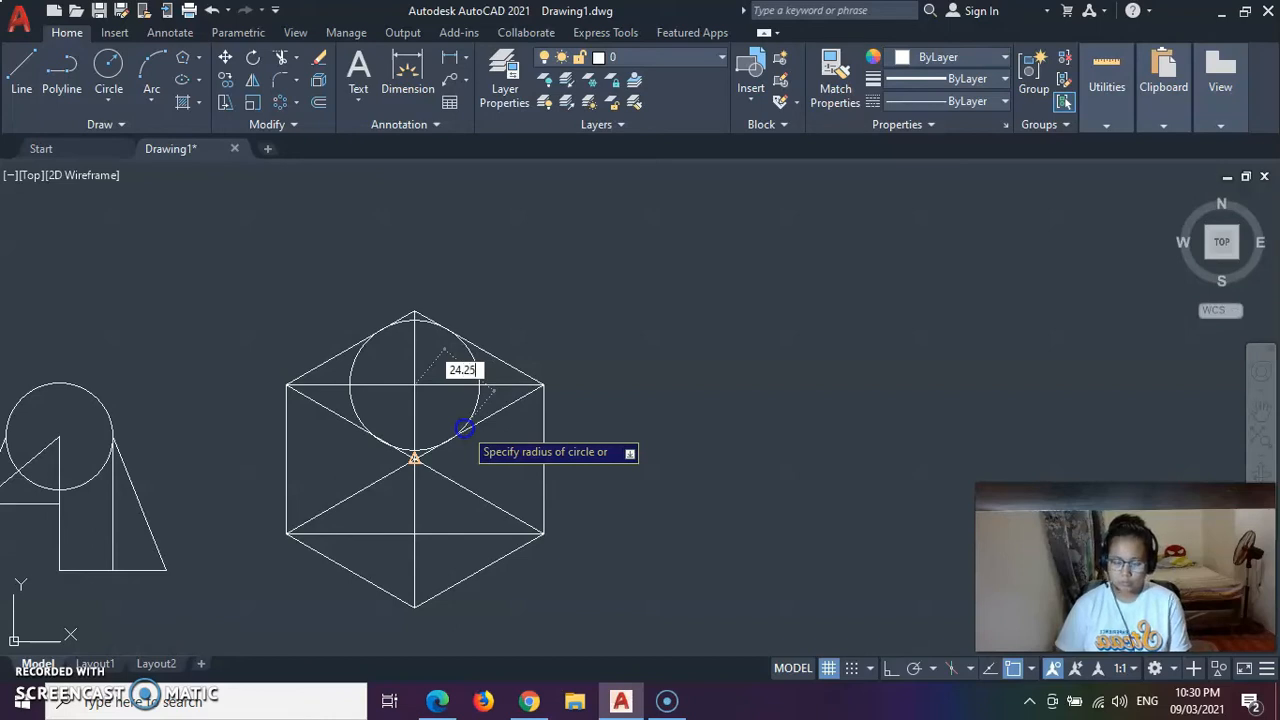
type(".25")
key("Return")
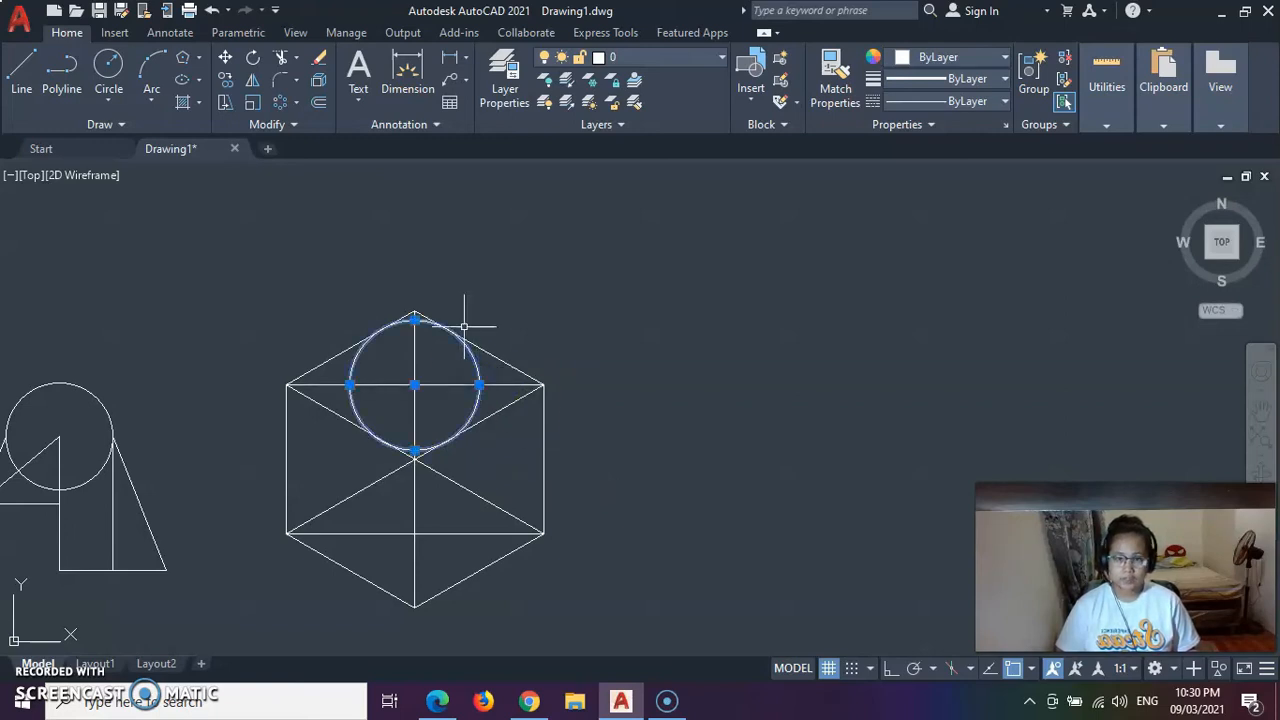
- Create a polar array of the circle around the hexagon's center with 3 items
left_click(281, 102)
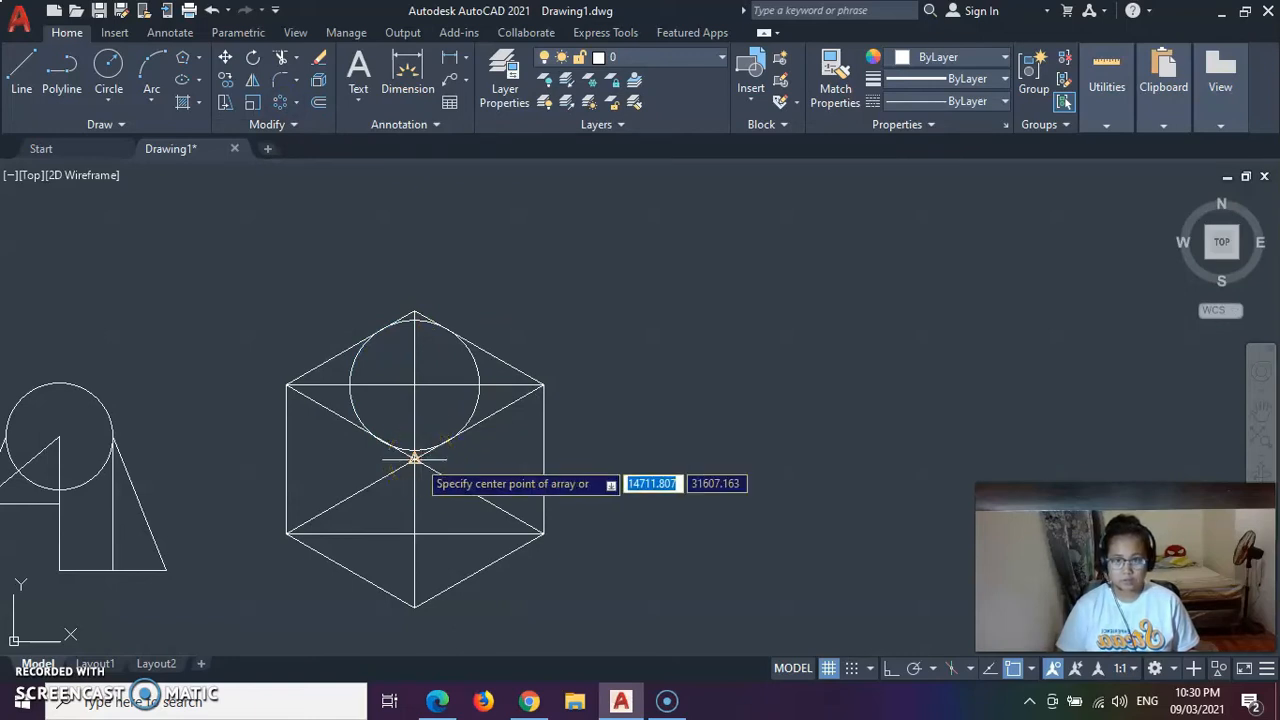
left_click(414, 458)
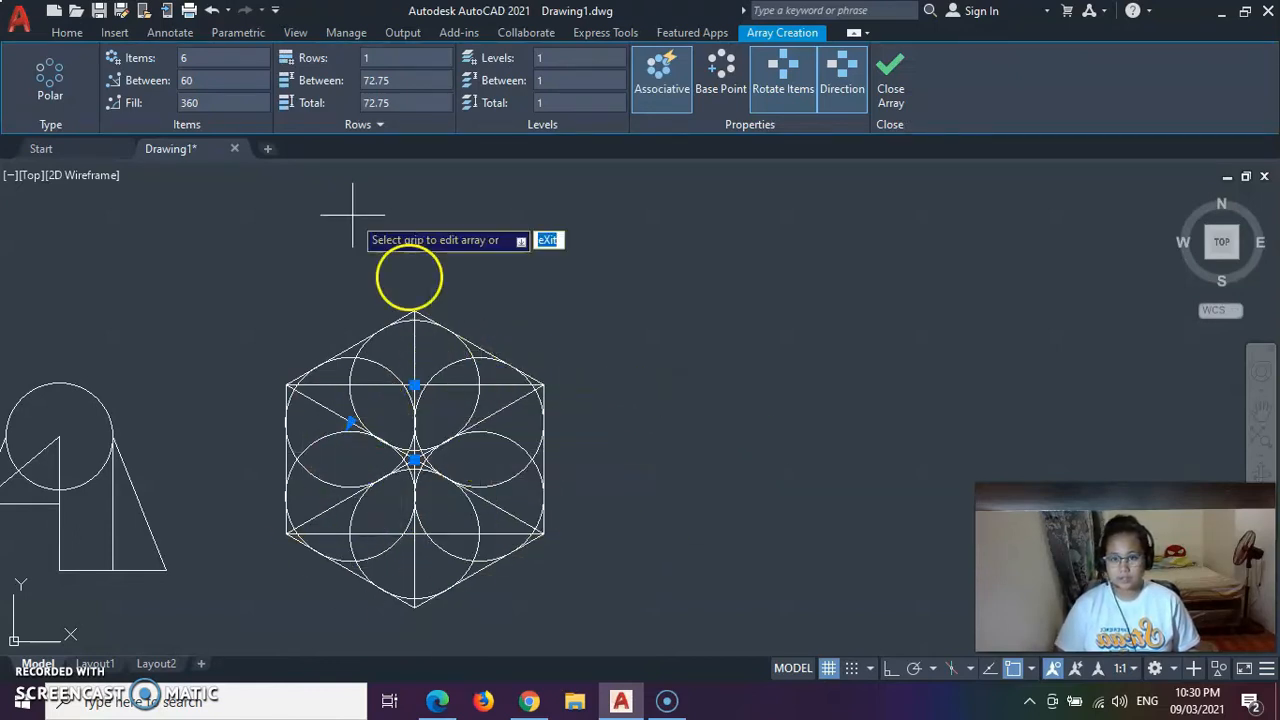
left_click(183, 59)
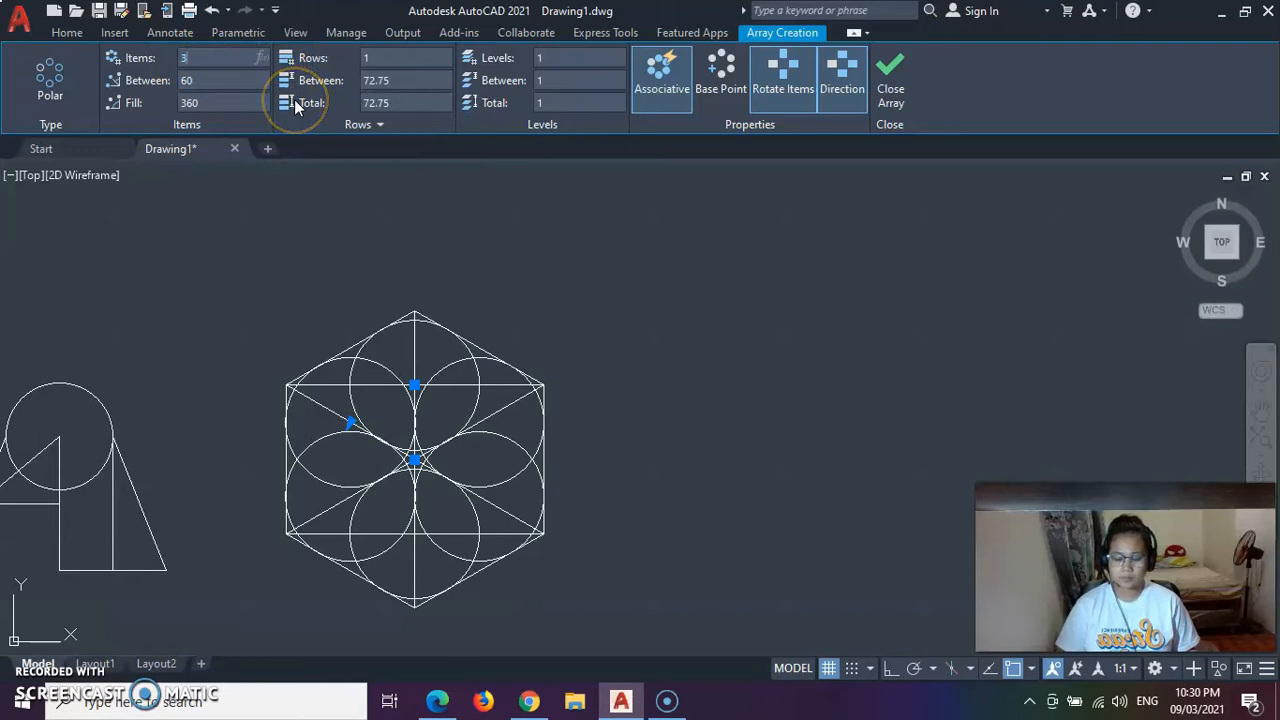
type("3")
key("Return")
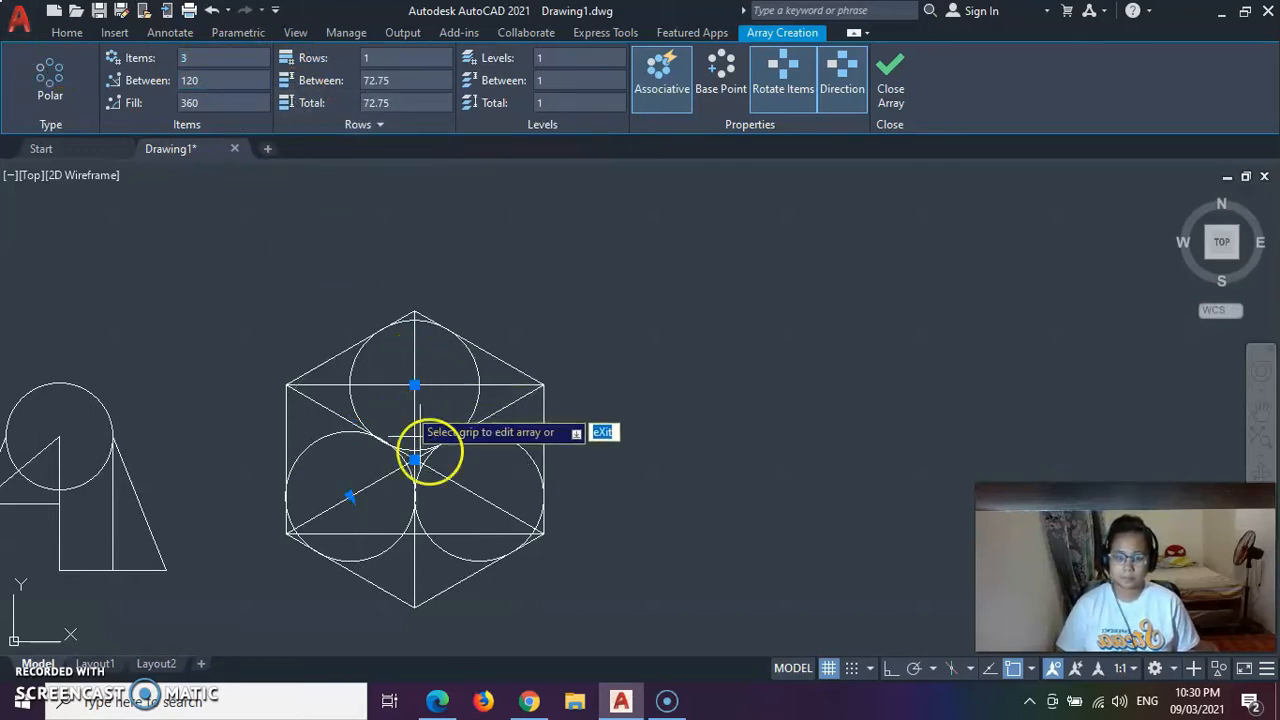
key("Return")
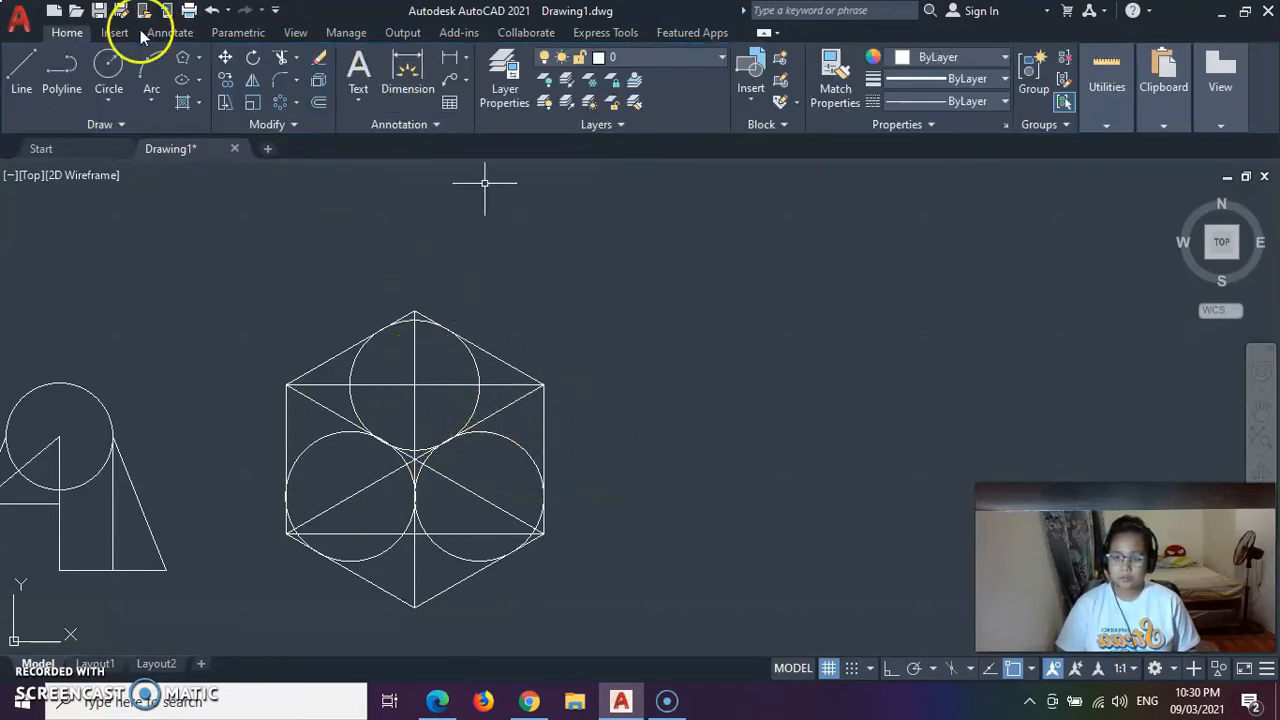
- Trim the hexagon's lower horizontal line inside the lower-left circle
left_click(285, 60)
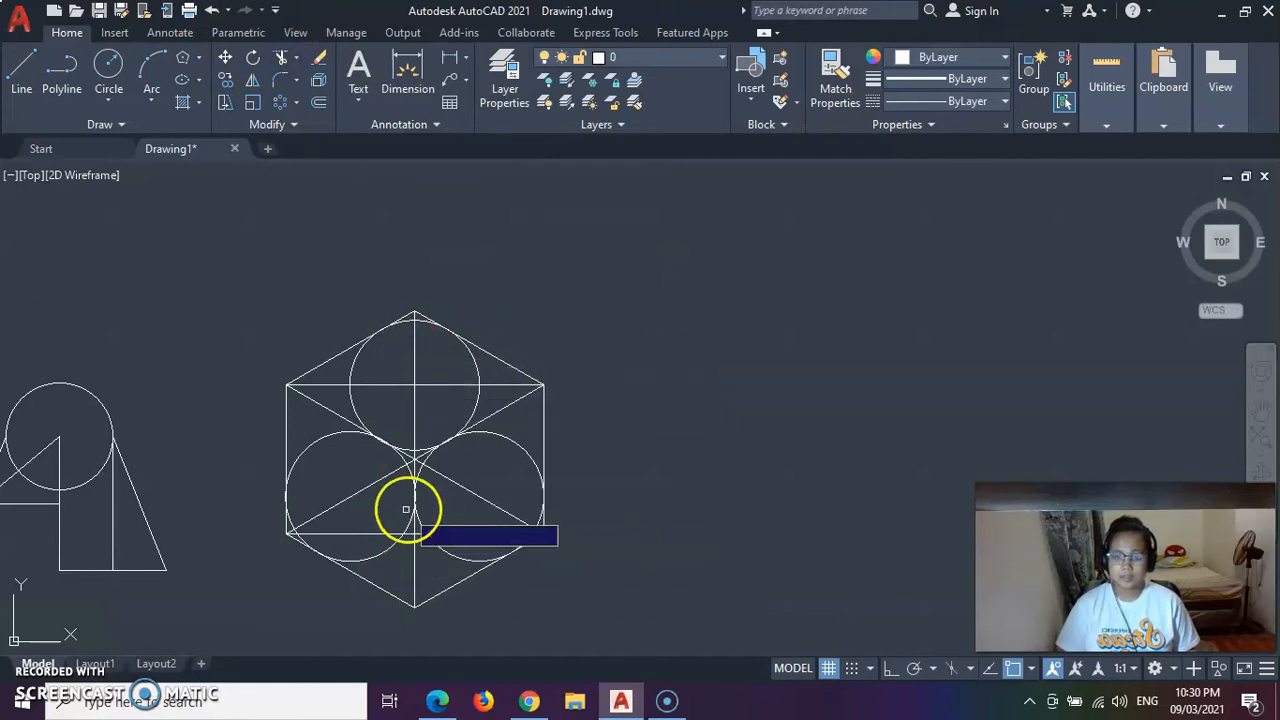
left_click(369, 534)
left_click(492, 533)
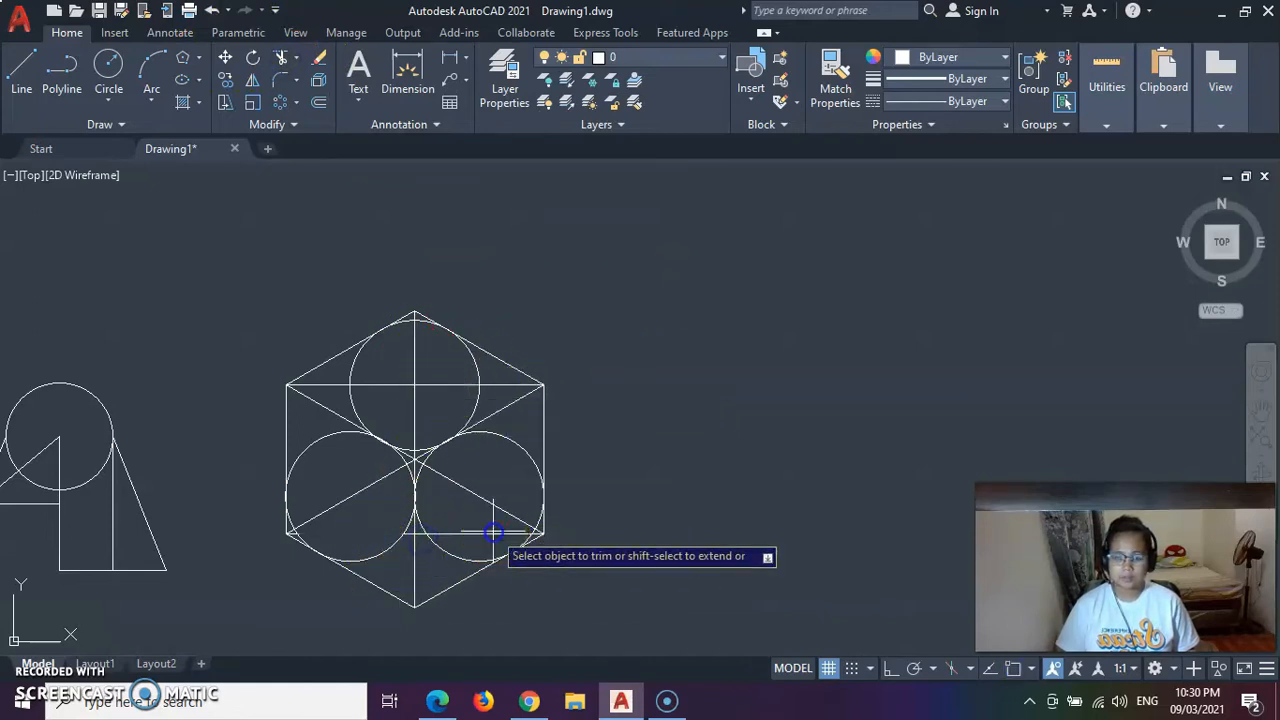
key("Escape")
left_click(475, 533)
- Trim away the left half of the hexagon's upper horizontal line and the diagonal running to its upper-left corner
left_click(281, 57)
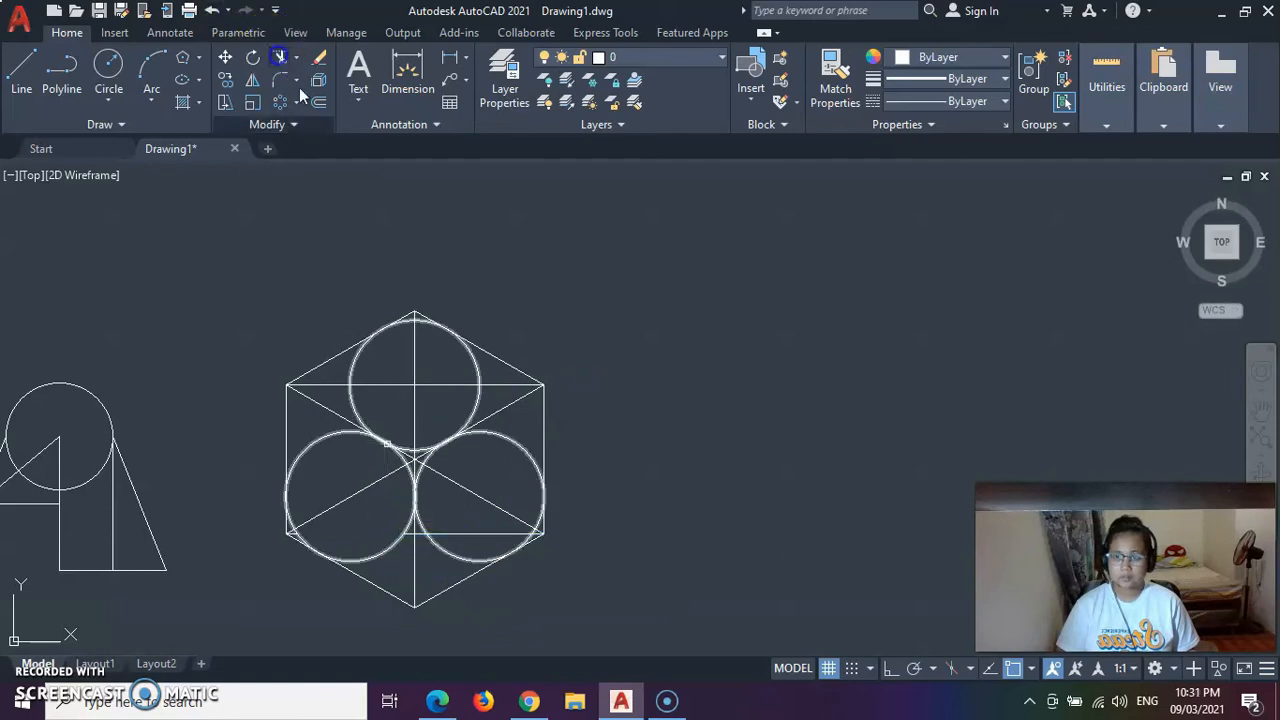
left_click(358, 385)
left_click(336, 387)
left_click(327, 408)
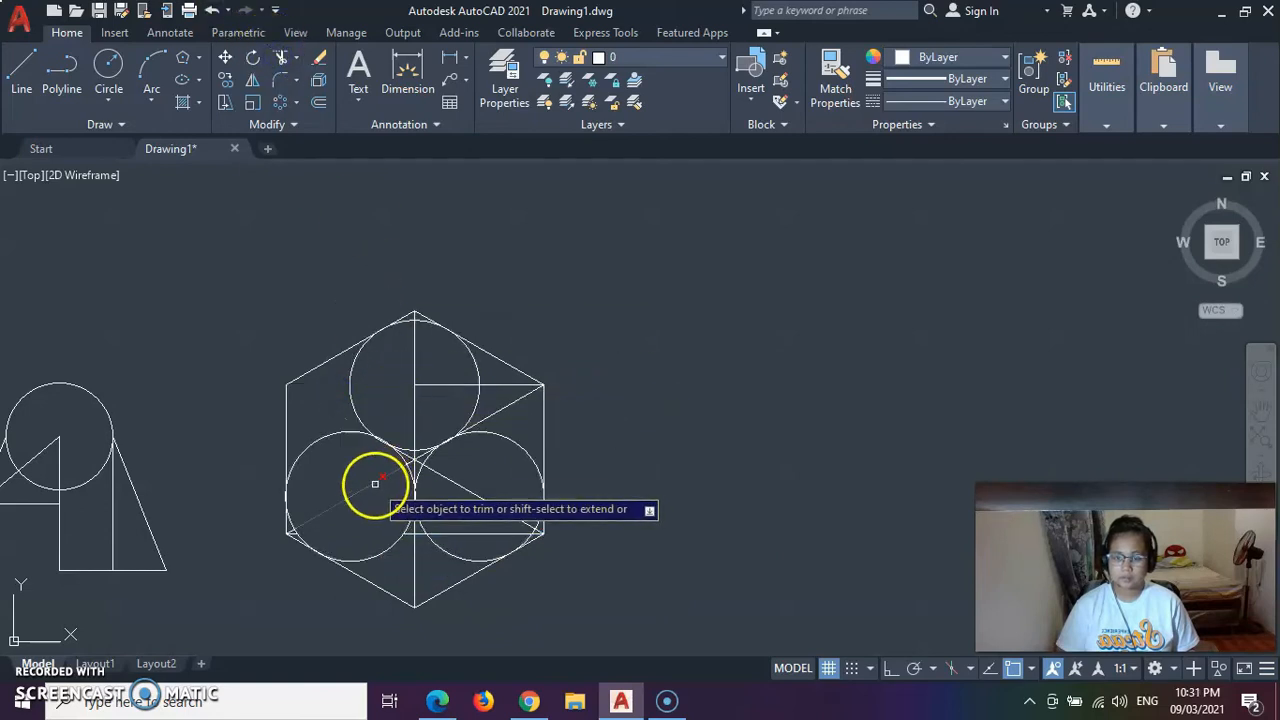
- Trim the remaining lines inside the two lower circles, the upper-right diagonal, and the right half of the upper horizontal line
left_click(509, 392)
key("Escape")
left_click(509, 385)
left_click(281, 57)
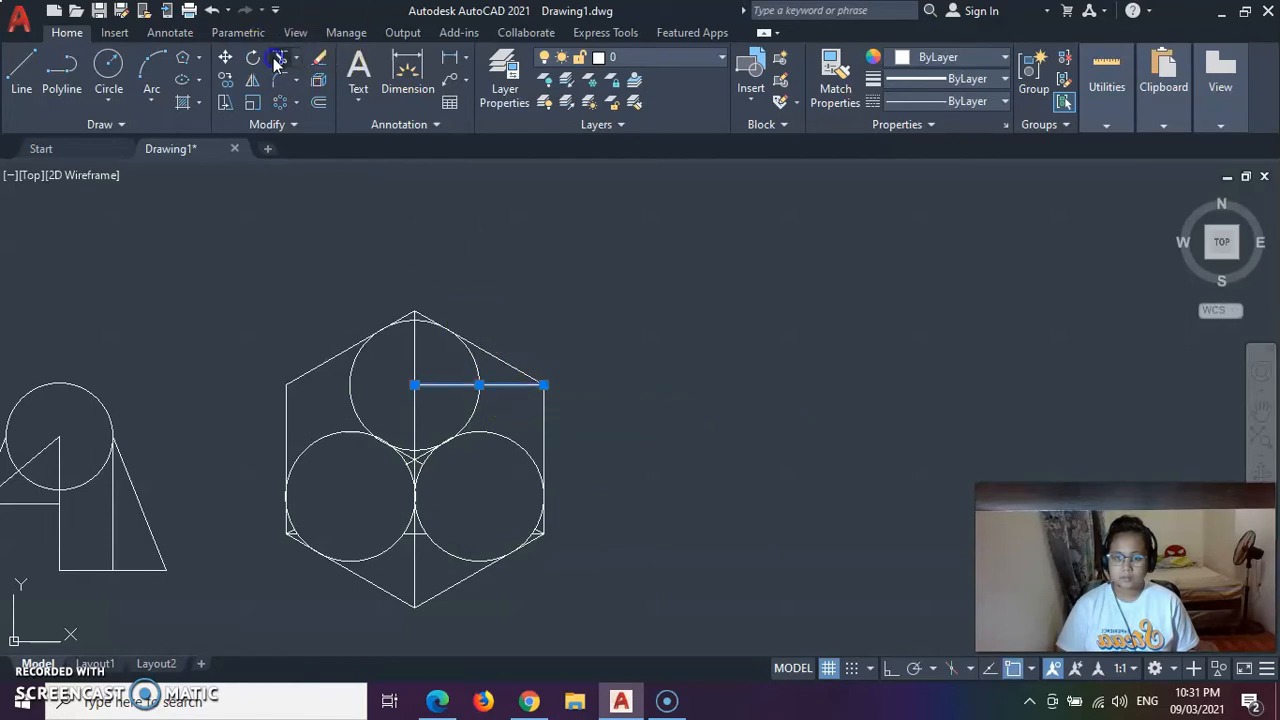
left_click(449, 384)
- Trim away the vertical line and the leftover short segments between the circles and at the hexagon's lower side corners
scroll(410, 423, "up", 2)
left_click(418, 437)
left_click(415, 482)
left_click(419, 481)
left_click(417, 598)
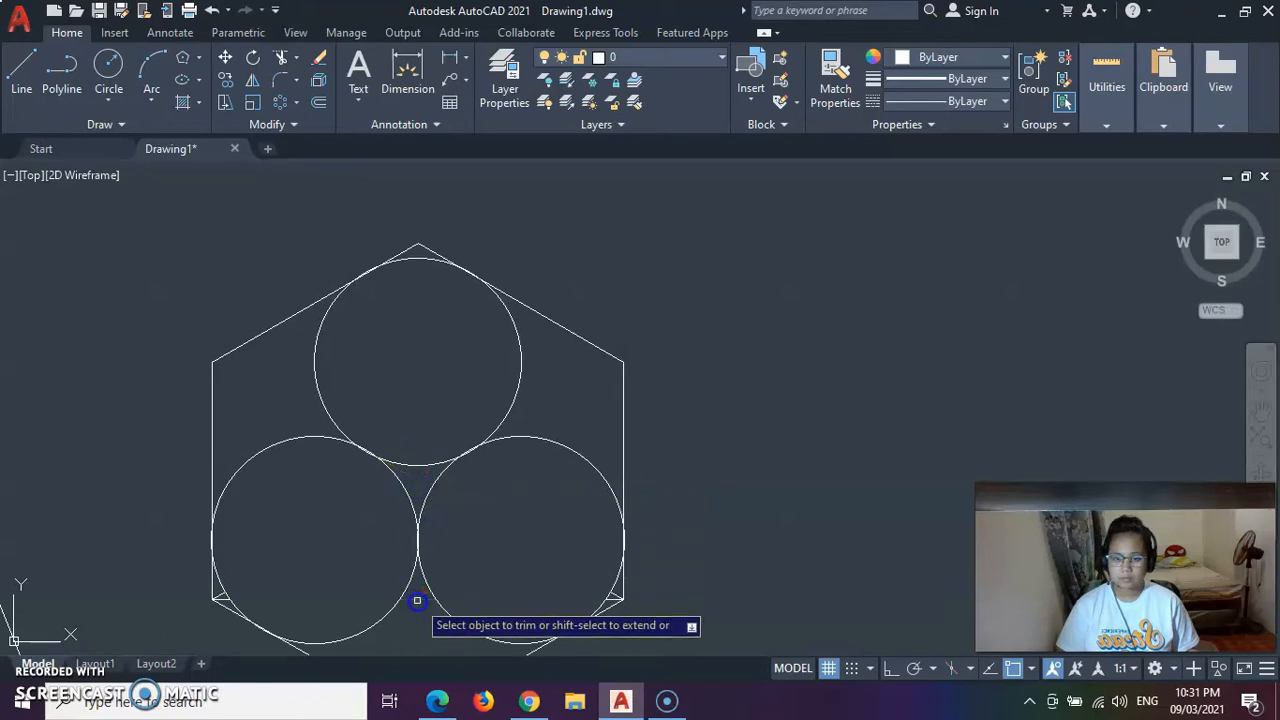
left_click(613, 600)
left_click(618, 597)
scroll(384, 518, "down", 2)
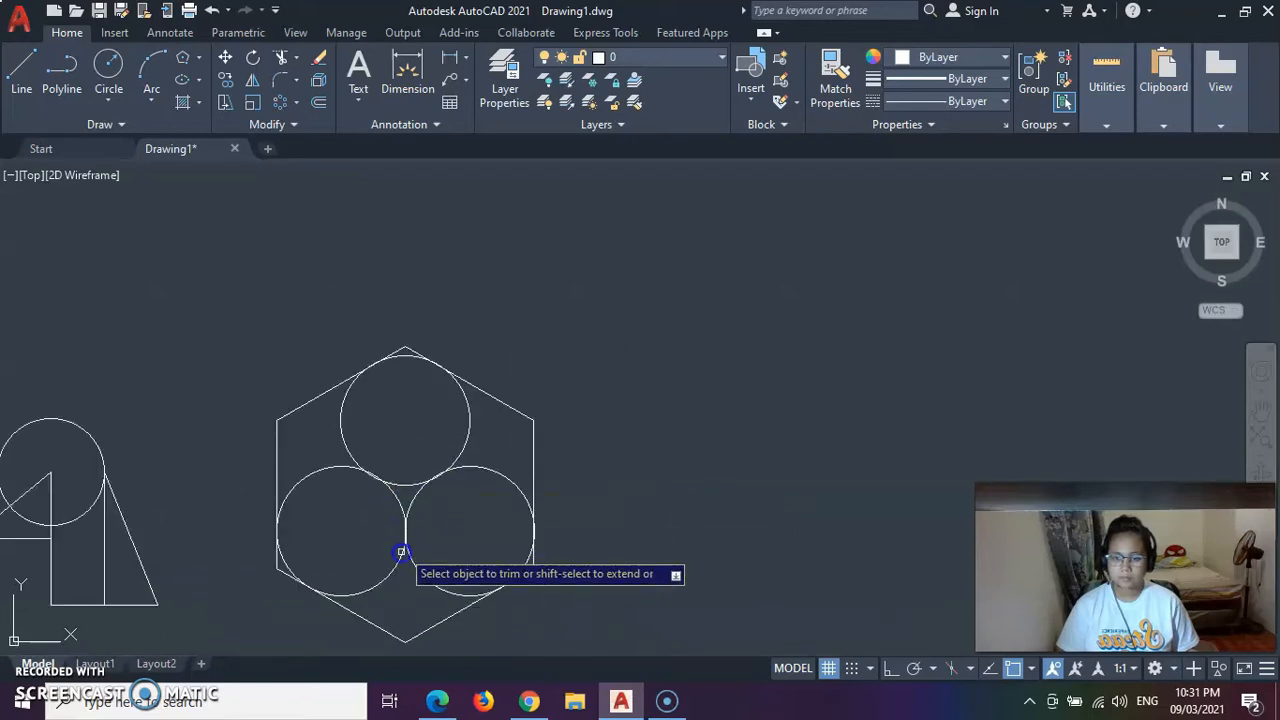
key("Escape")
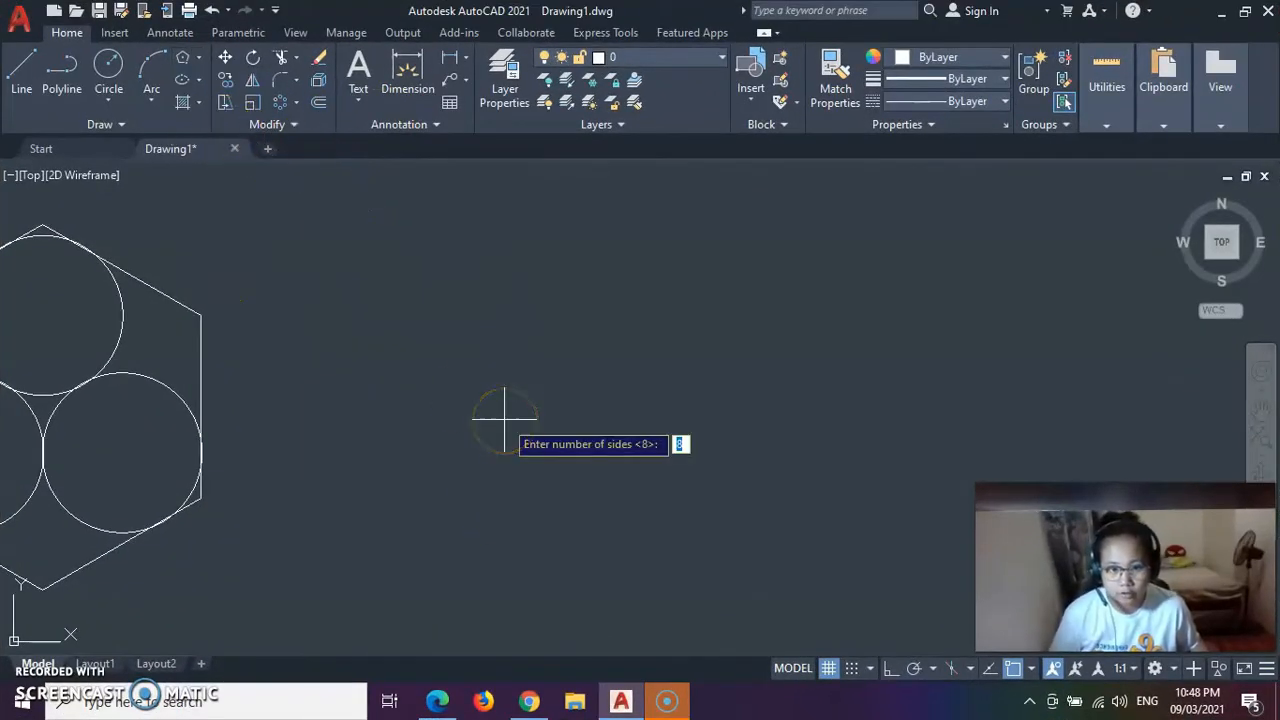
- Draw an 8-sided polygon inscribed in a circle of radius about 43, with a corner pointing straight up, beside the hexagon
key("Return")
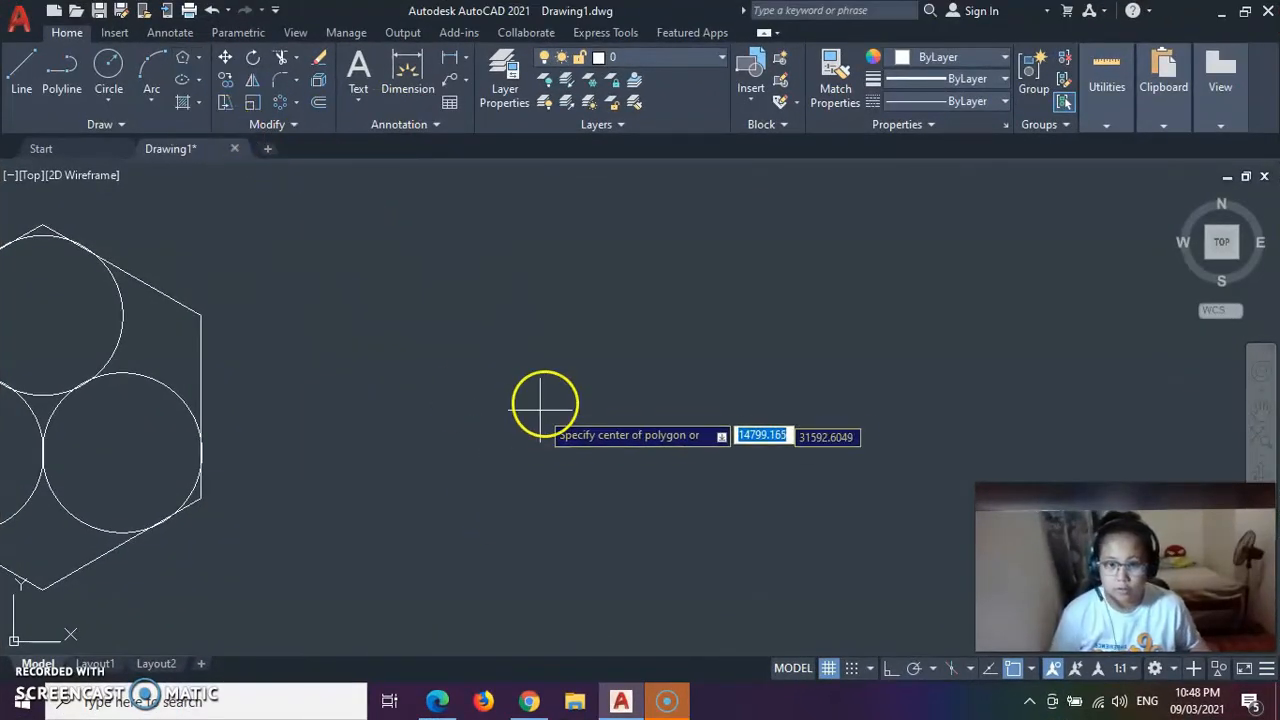
left_click(539, 382)
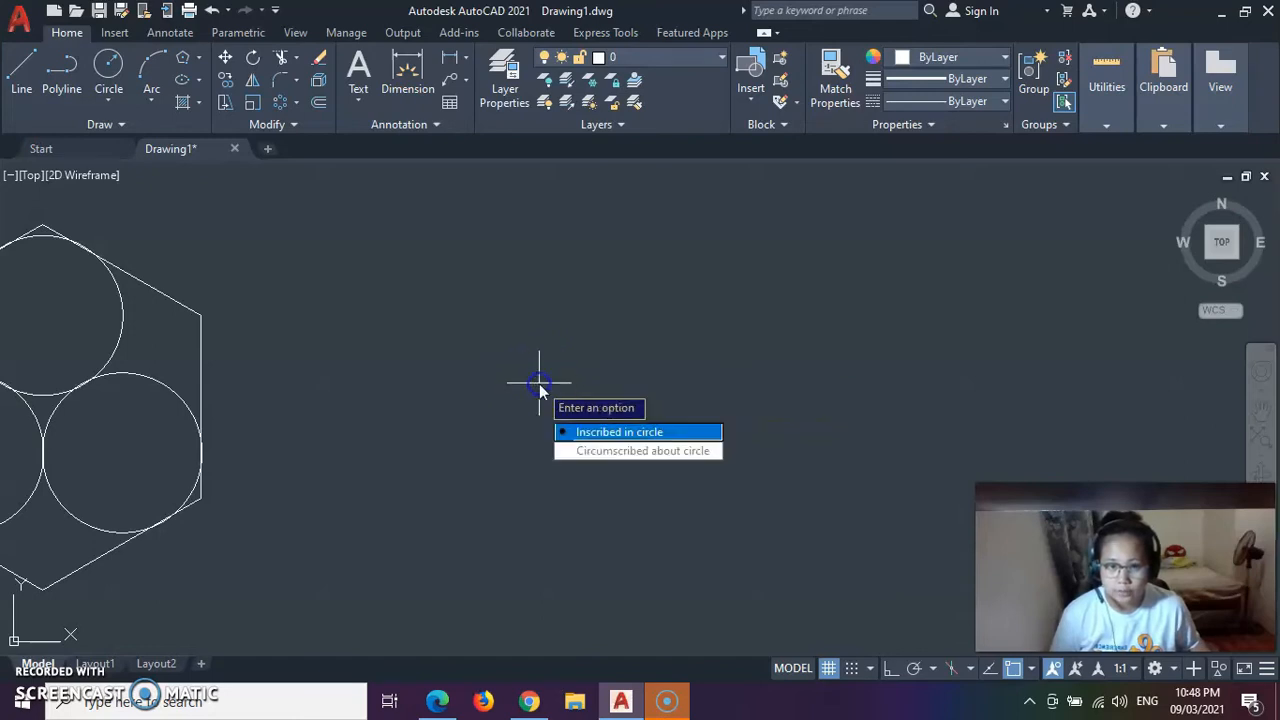
left_click(615, 433)
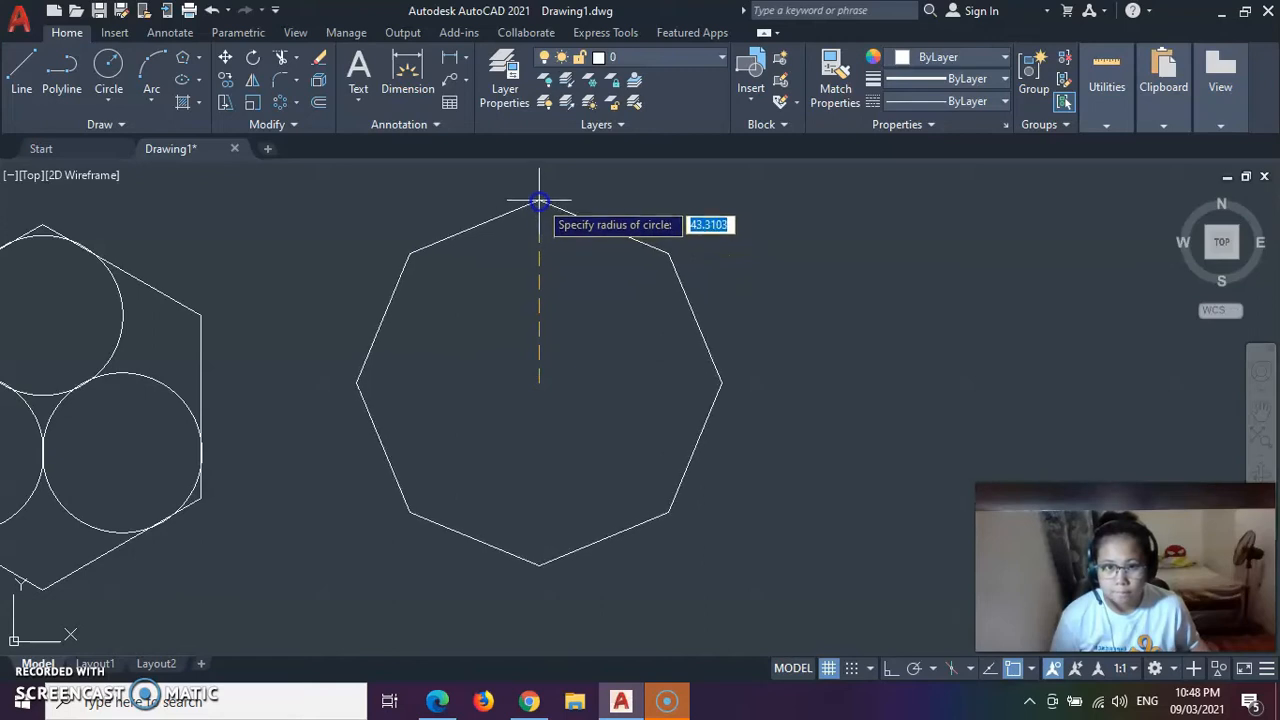
left_click(539, 201)
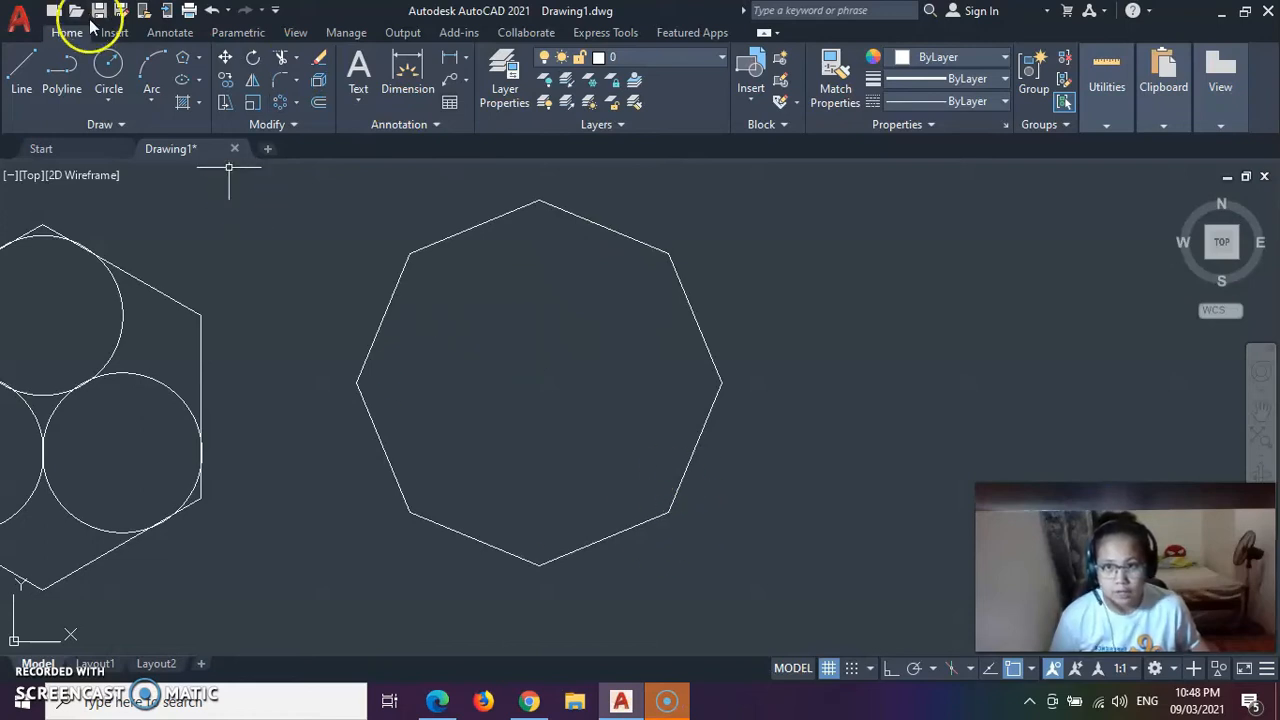
- Draw a vertical line between the octagon's top and bottom corners and a horizontal line between its left and right corners
left_click(26, 68)
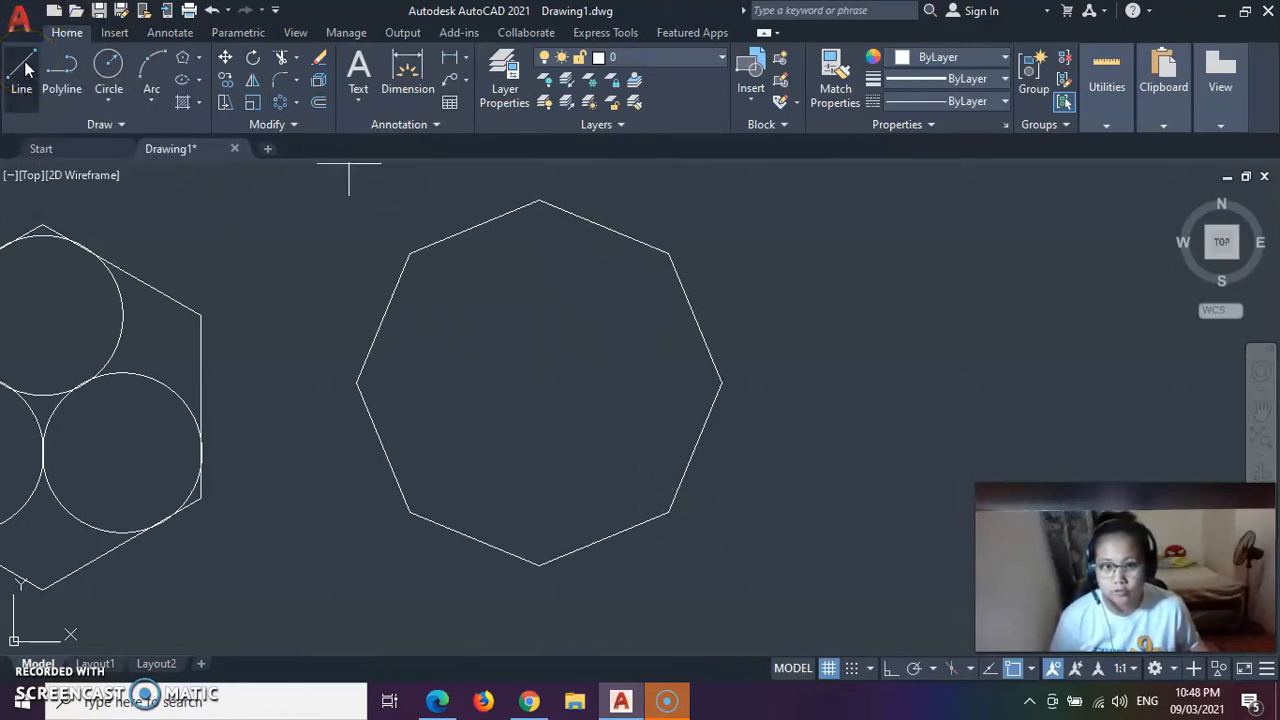
left_click(539, 201)
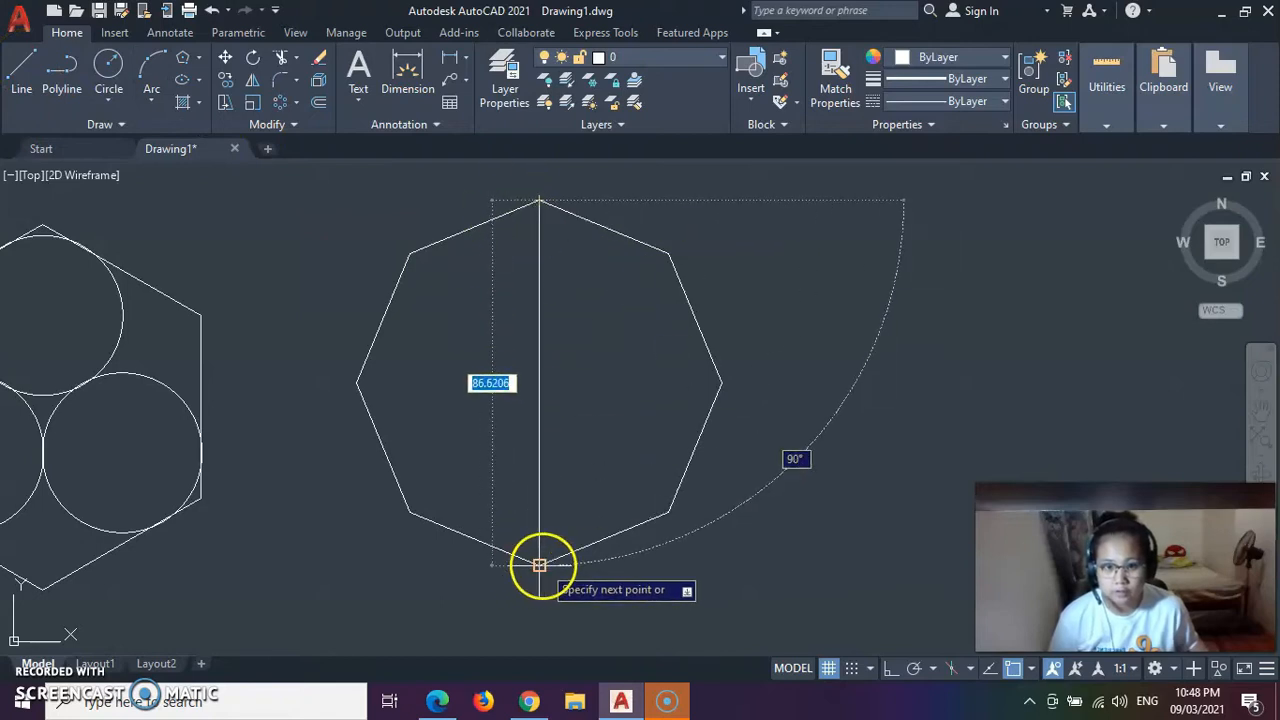
left_click(539, 565)
key("Return")
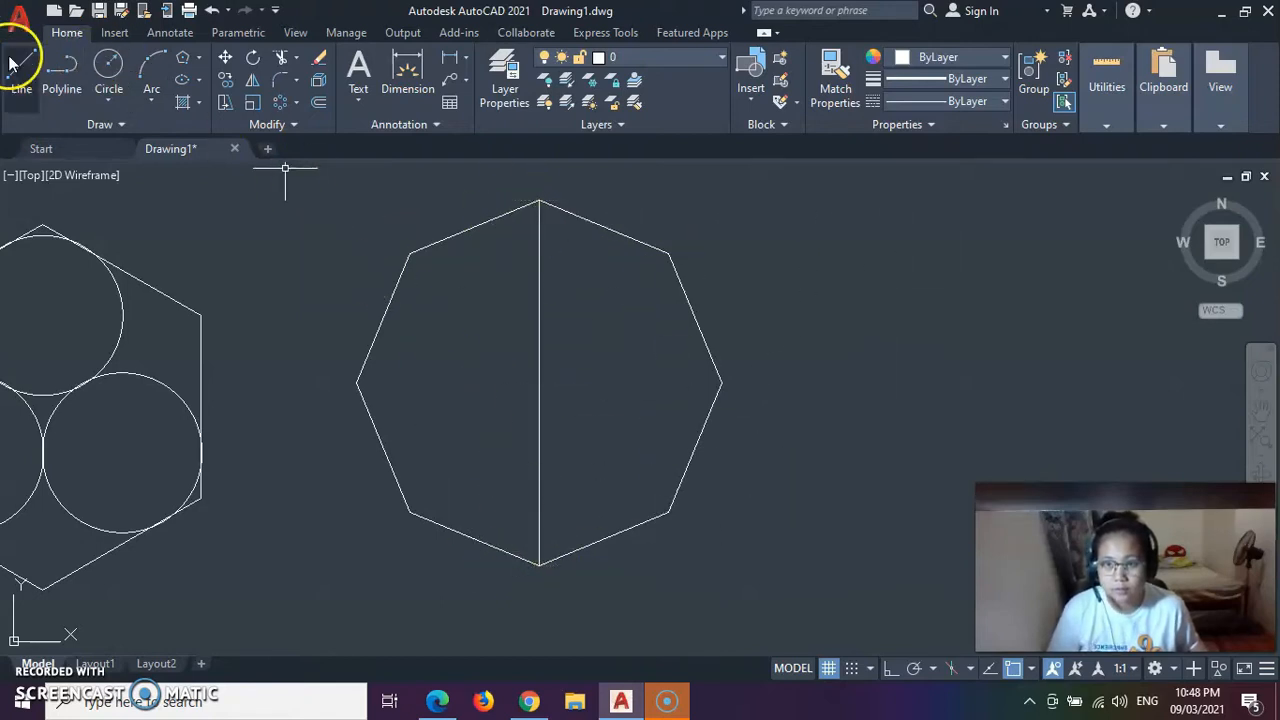
key("Return")
left_click(357, 383)
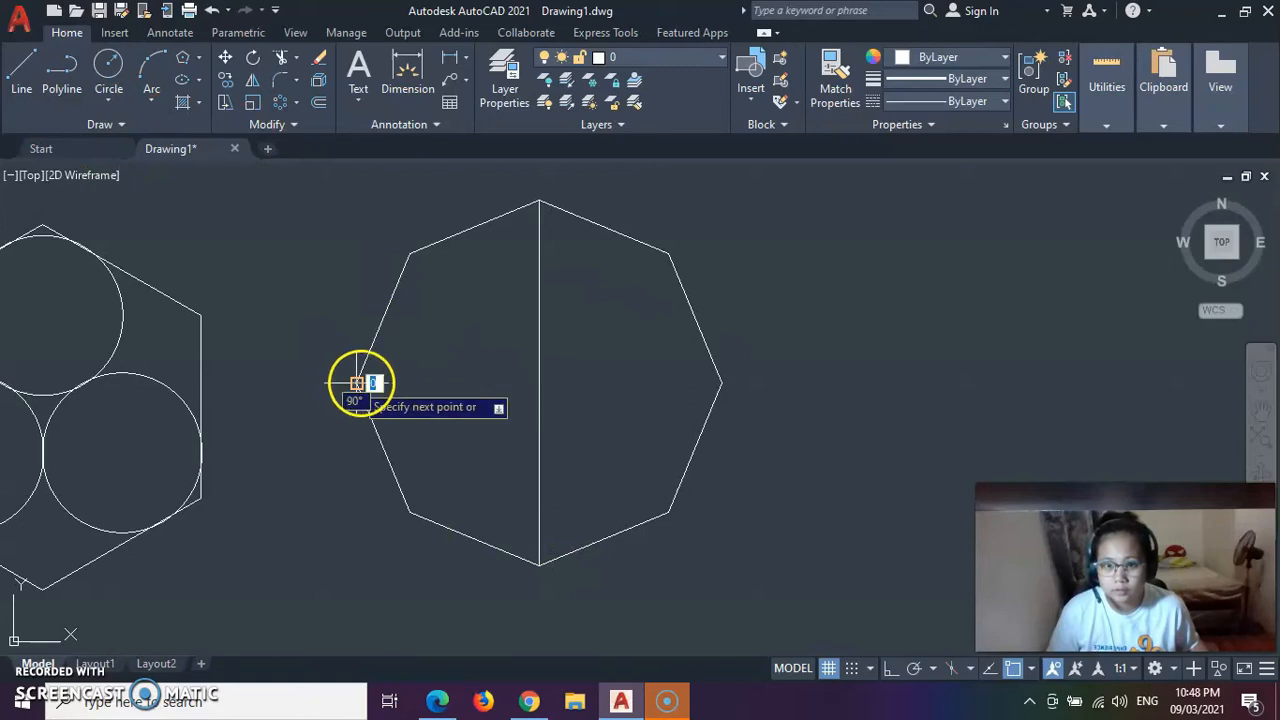
left_click(721, 383)
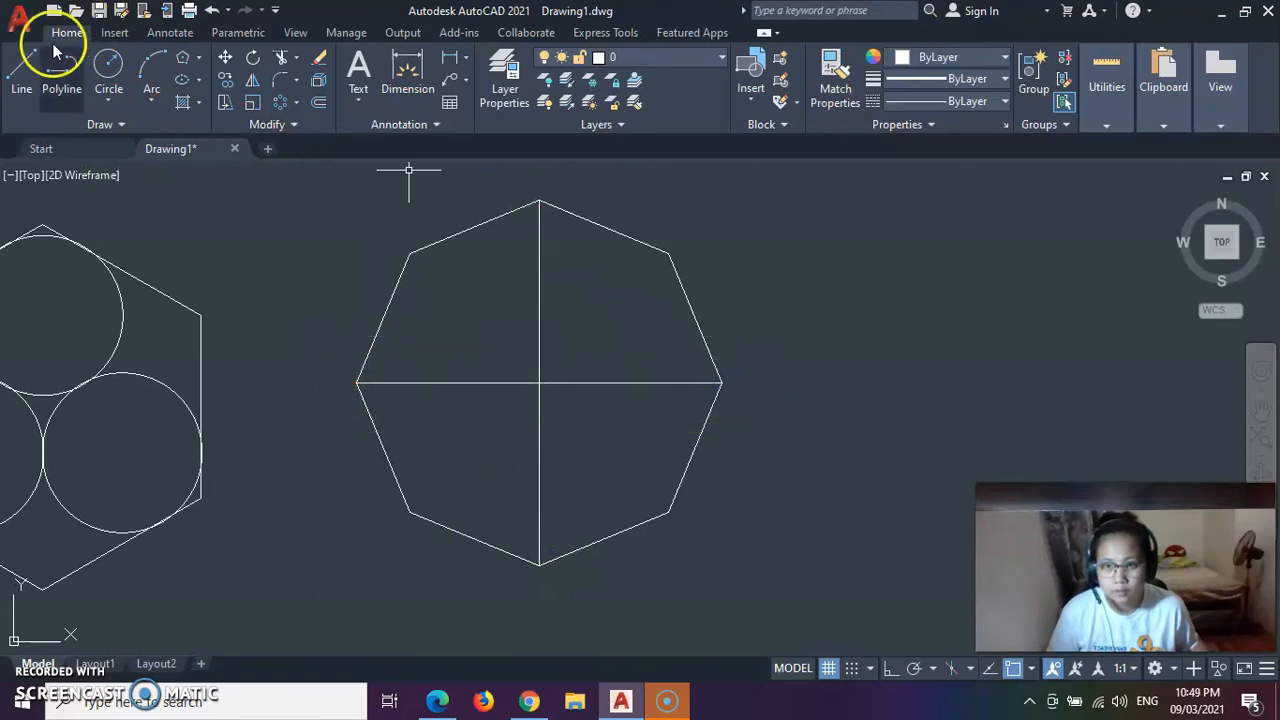
- Draw two diagonal lines through the octagon's centre, joining the upper-right to lower-left corners and the upper-left to lower-right corners
left_click(14, 64)
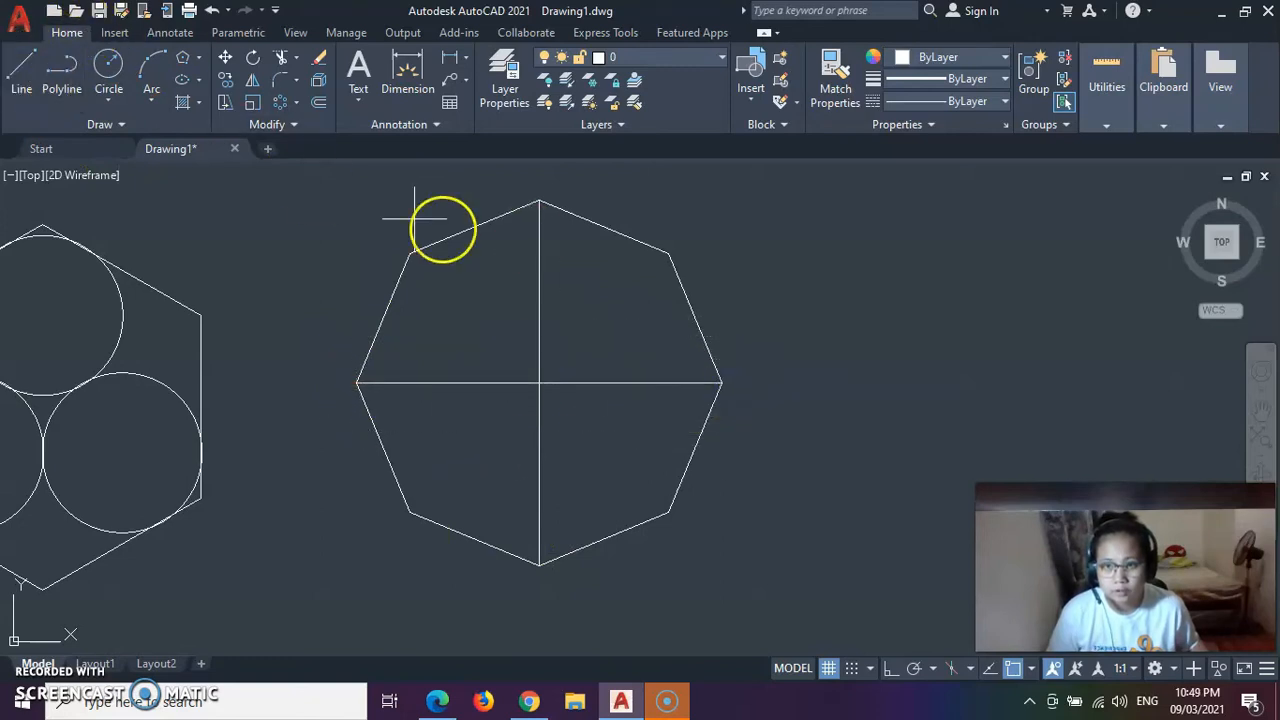
left_click(669, 252)
left_click(409, 513)
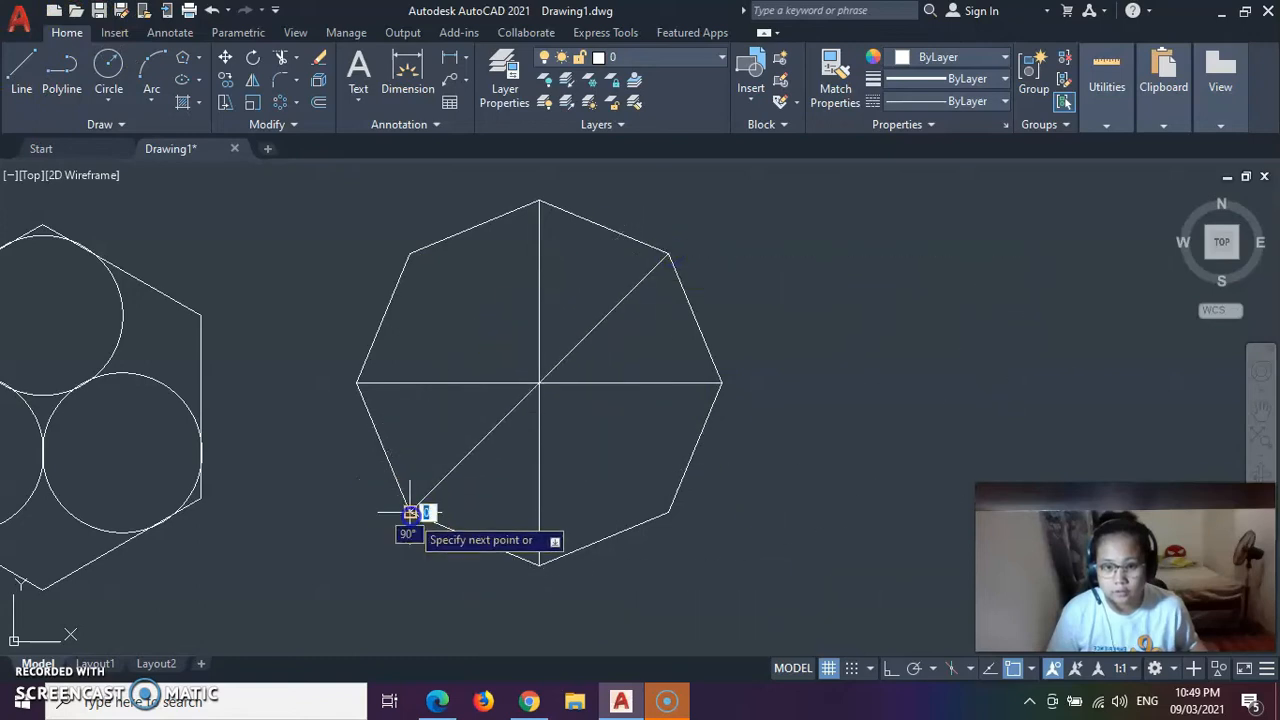
left_click(27, 90)
left_click(409, 255)
left_click(669, 513)
key("Escape")
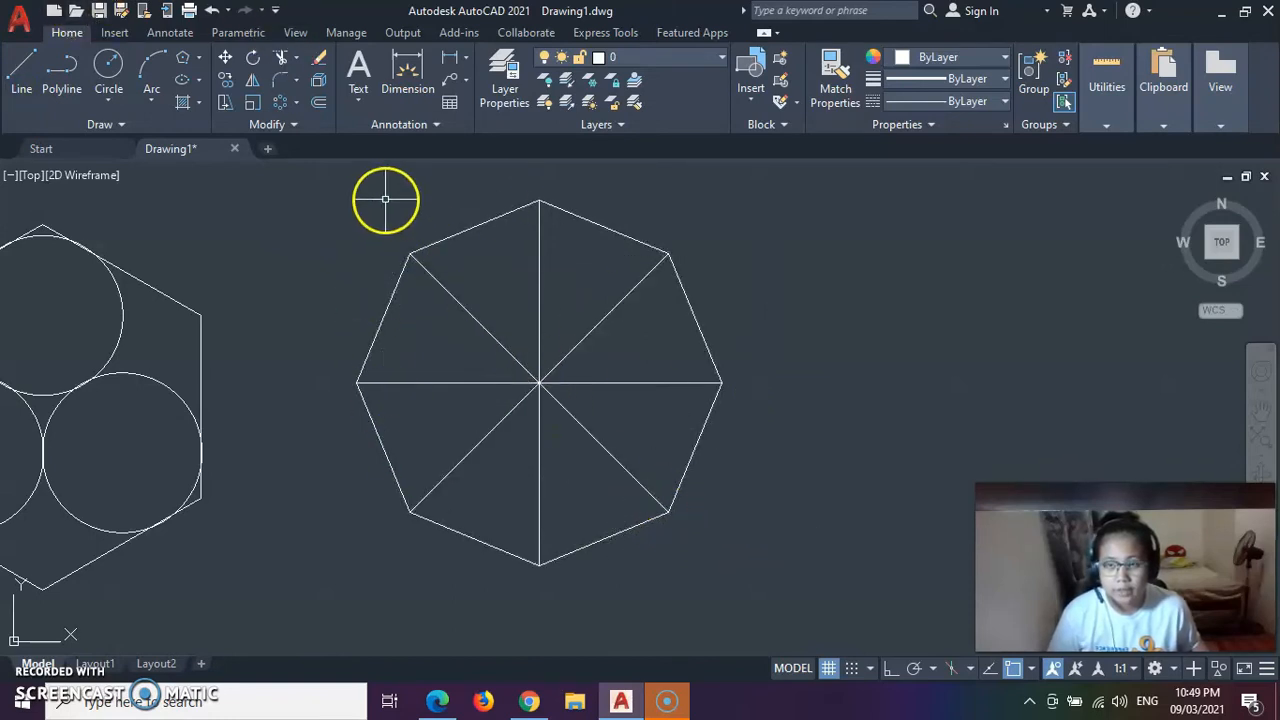
- Draw a rectangle inside the octagon from its upper-left corner to its lower-right corner
left_click(201, 60)
left_click(429, 189)
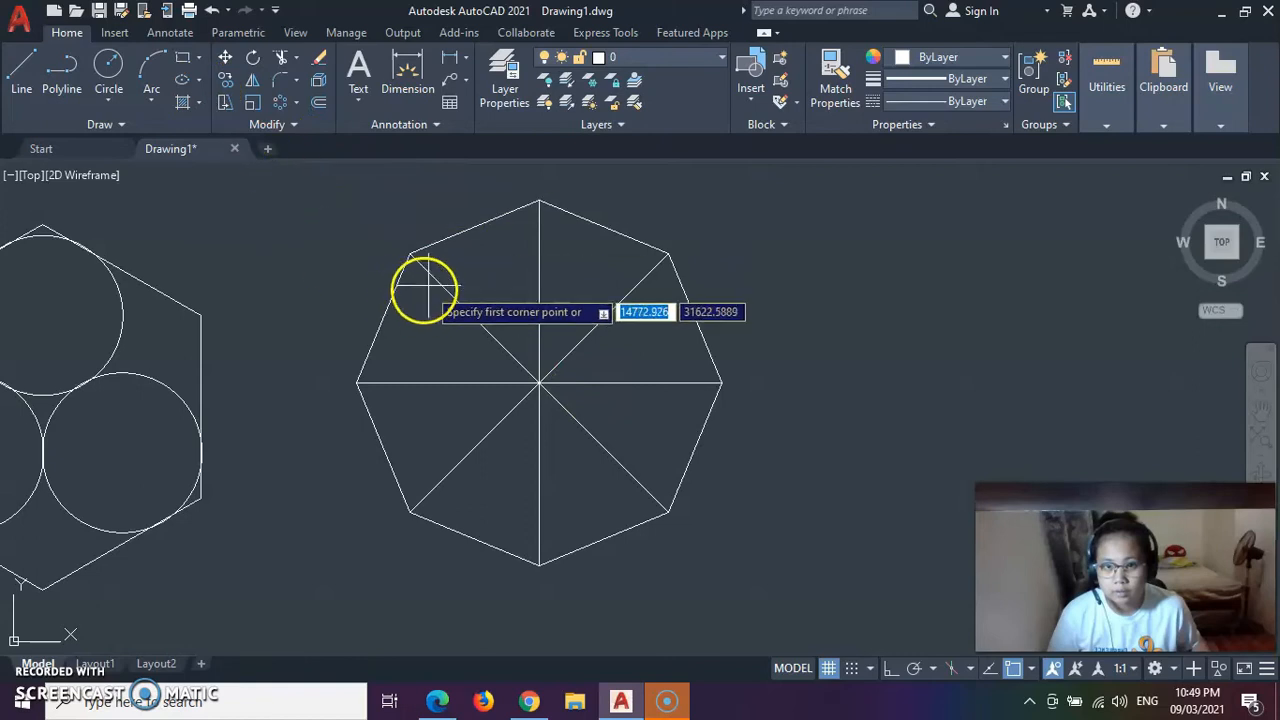
left_click(410, 254)
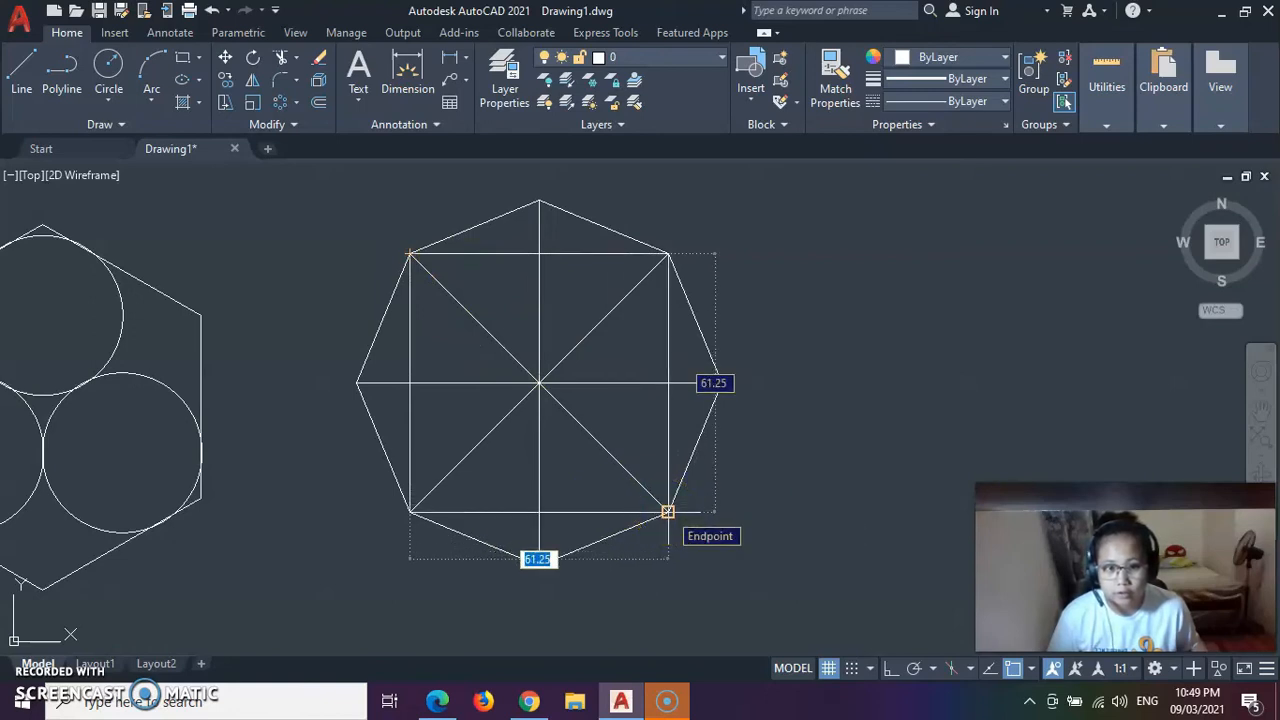
left_click(668, 512)
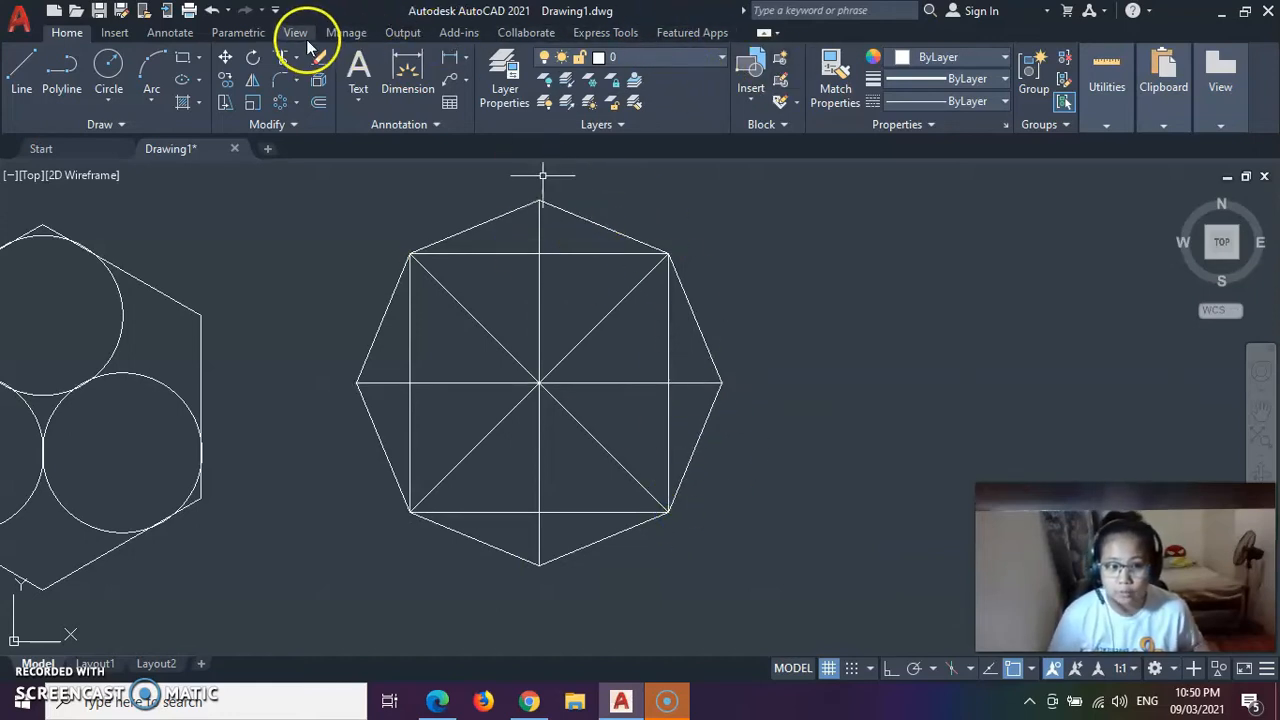
- Draw a closed diamond of lines through the octagon's top, left, bottom and right corners
left_click(31, 76)
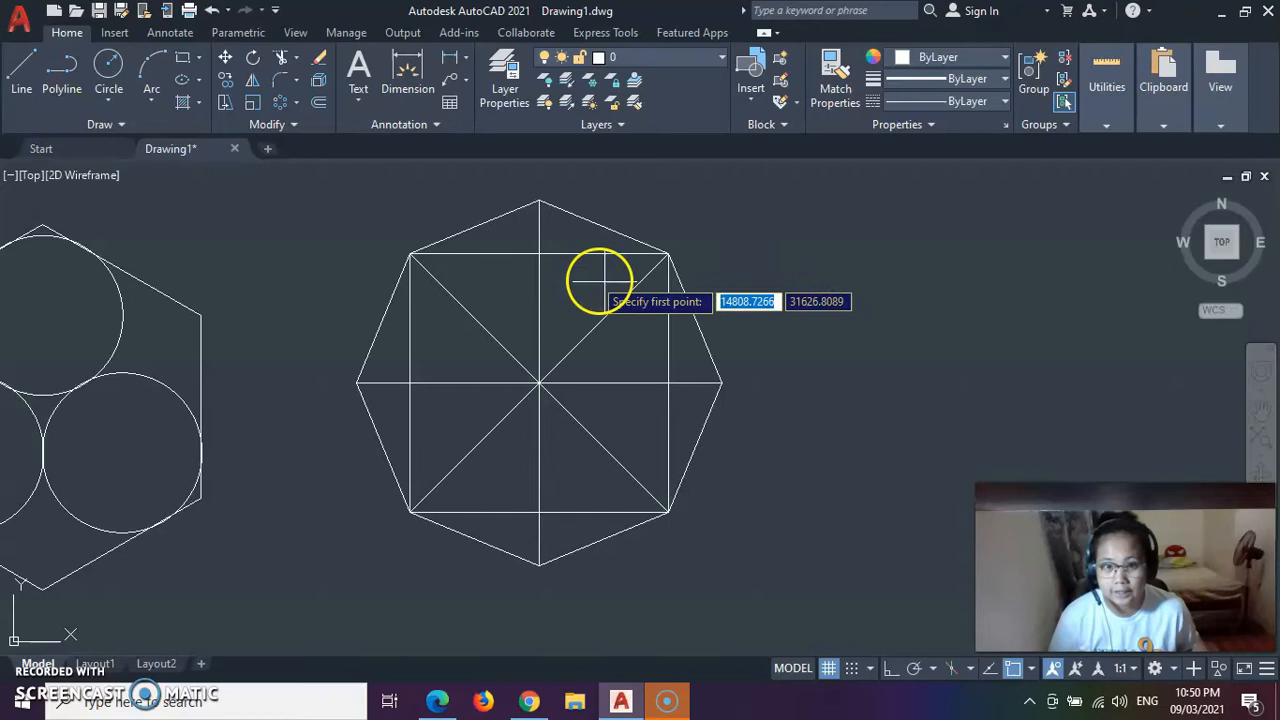
left_click(539, 201)
left_click(356, 383)
left_click(539, 565)
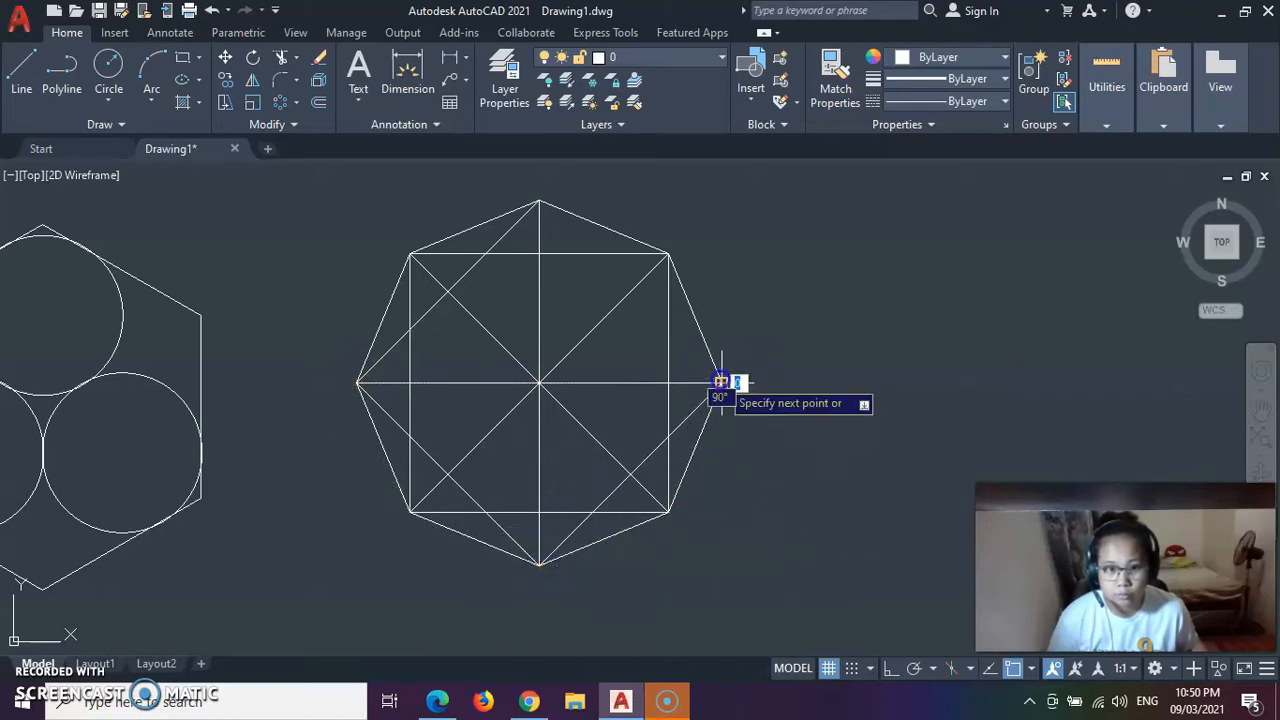
left_click(721, 382)
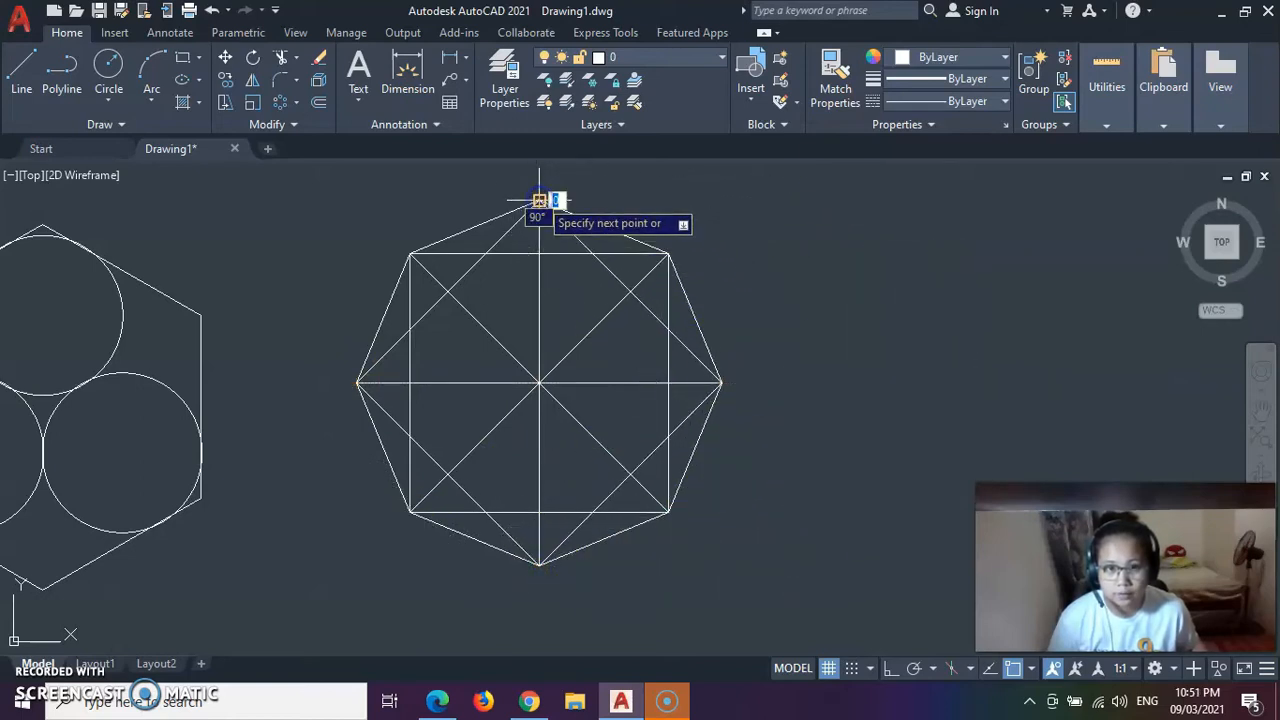
left_click(539, 201)
key("Return")
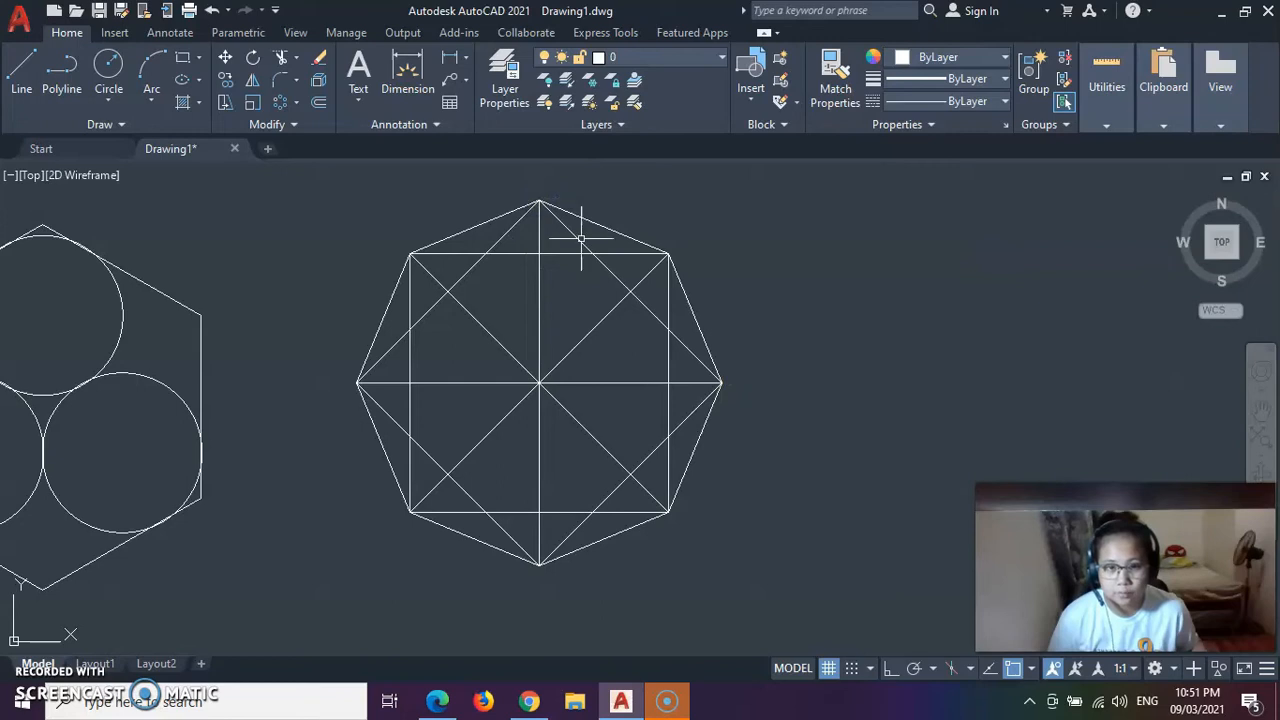
- Draw lines from the octagon's centre to the square-diamond intersections right of centre on the top edge and below centre on the right edge
left_click(30, 67)
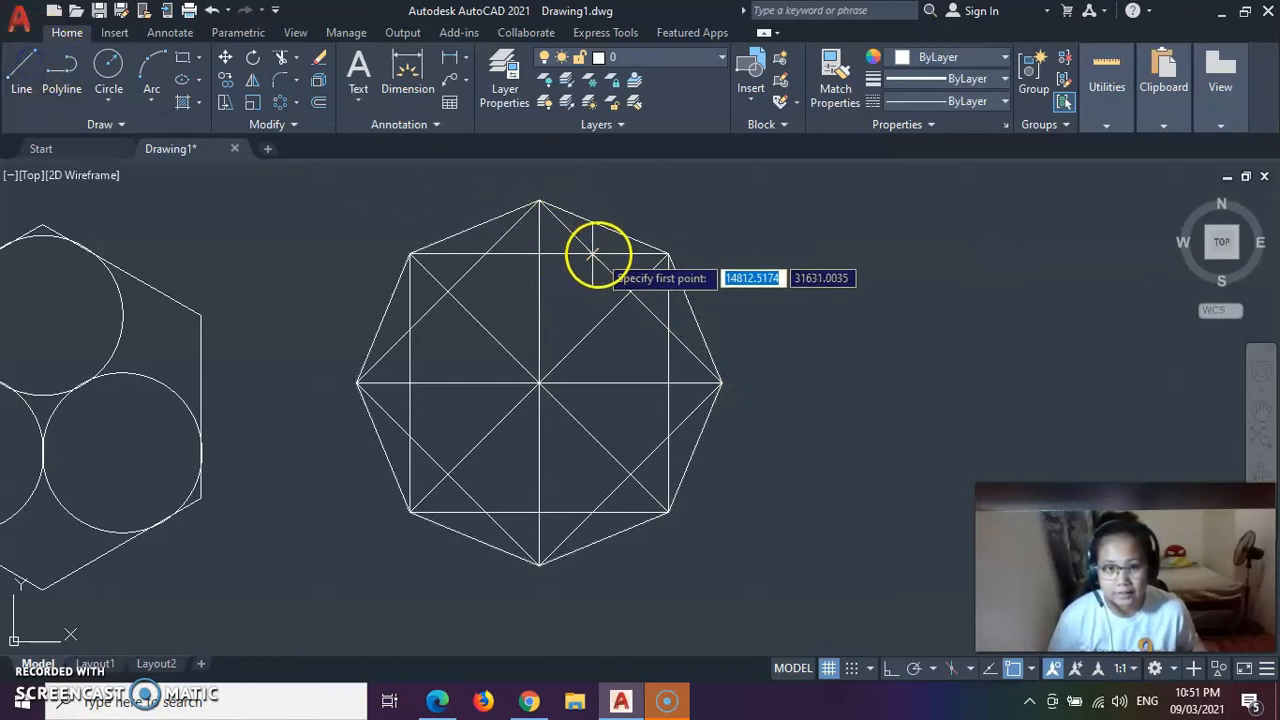
left_click(539, 384)
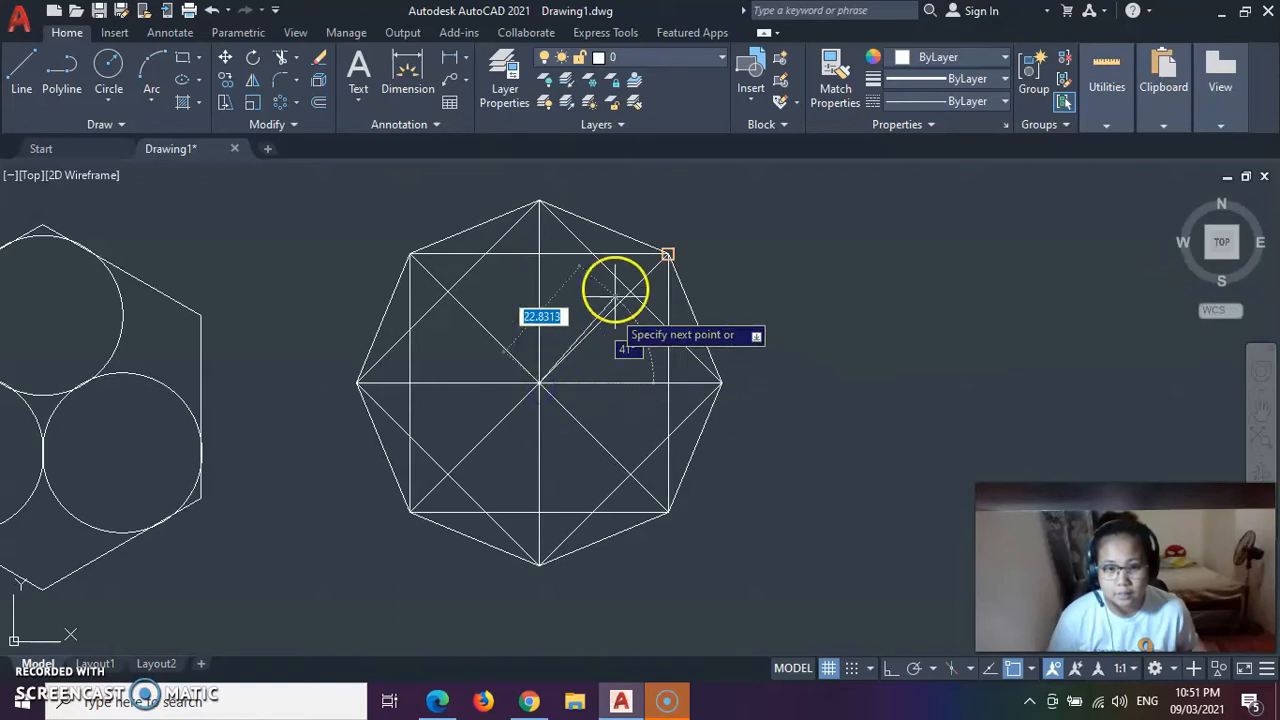
left_click(595, 257)
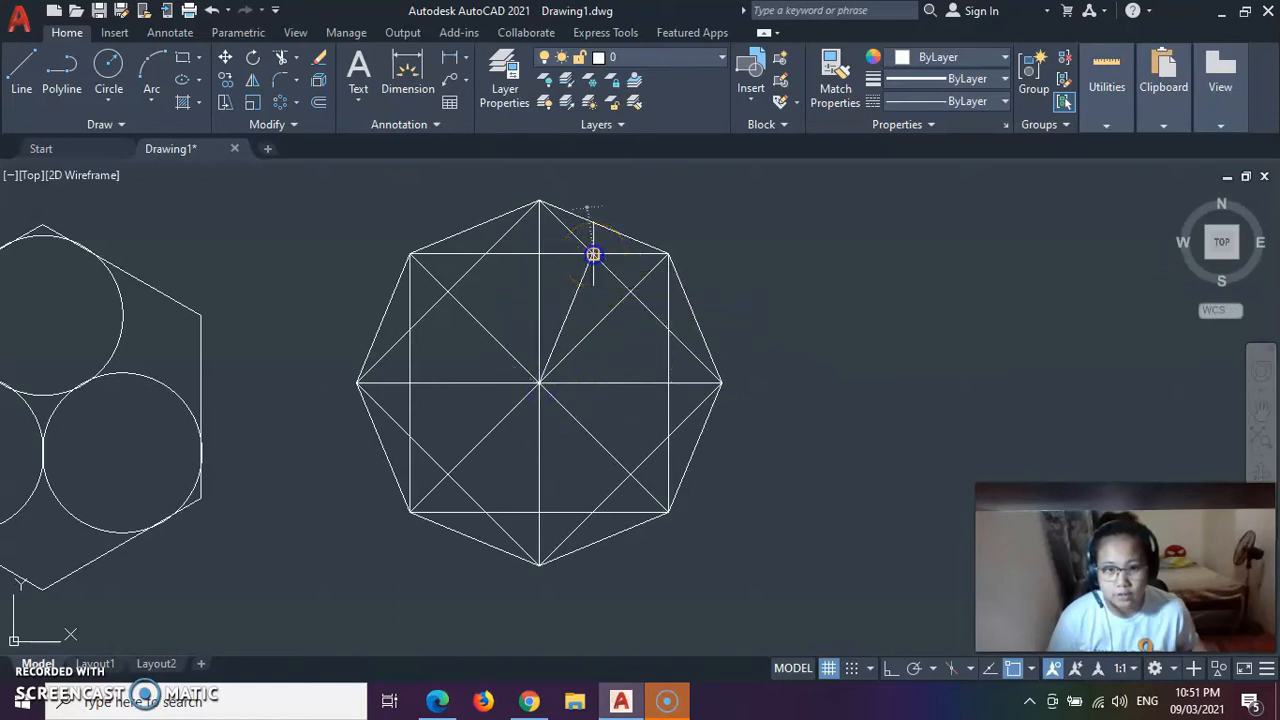
key("Escape")
left_click(23, 71)
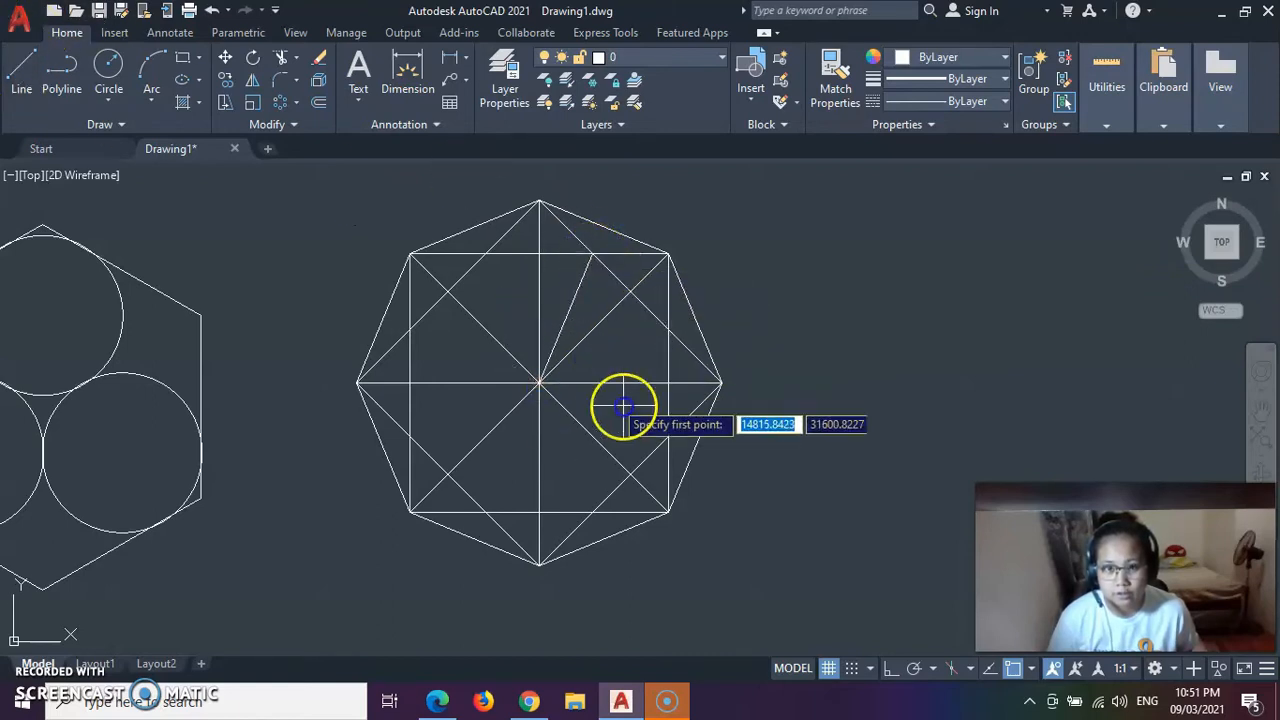
left_click(539, 382)
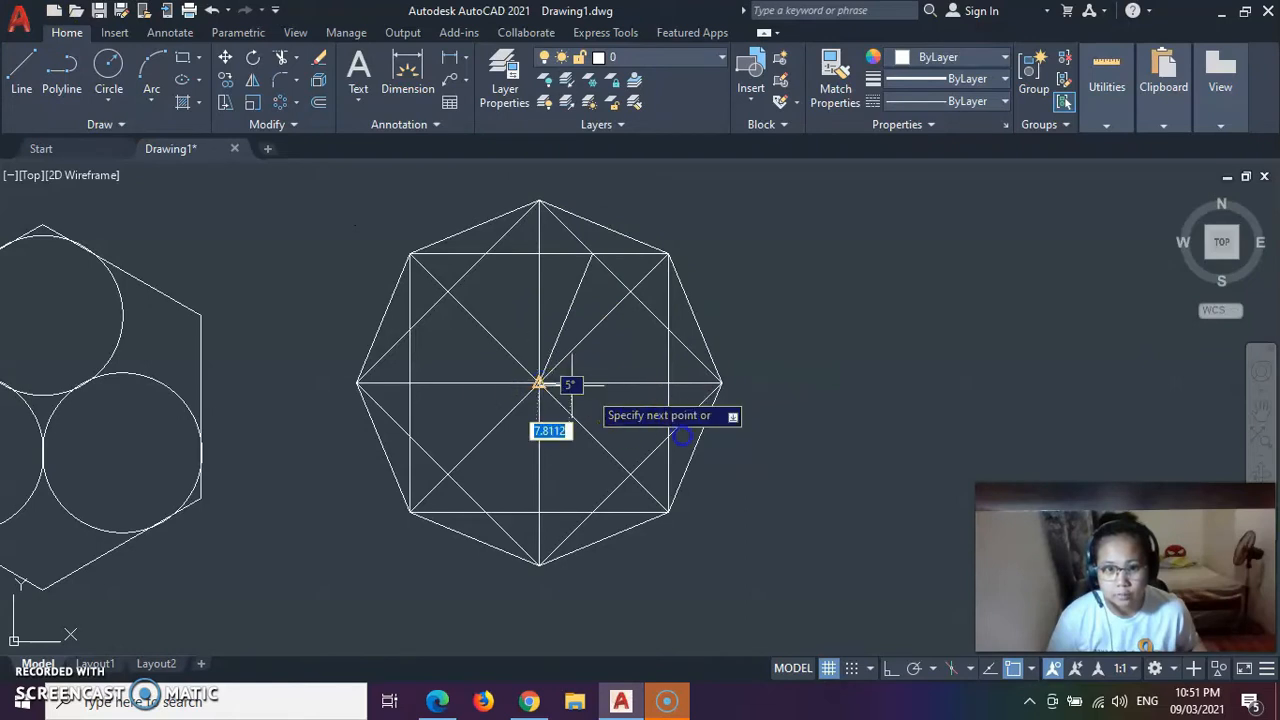
left_click(668, 436)
key("Escape")
- Draw lines from the octagon's centre to the two square-diamond intersections on the square's bottom edge
left_click(23, 71)
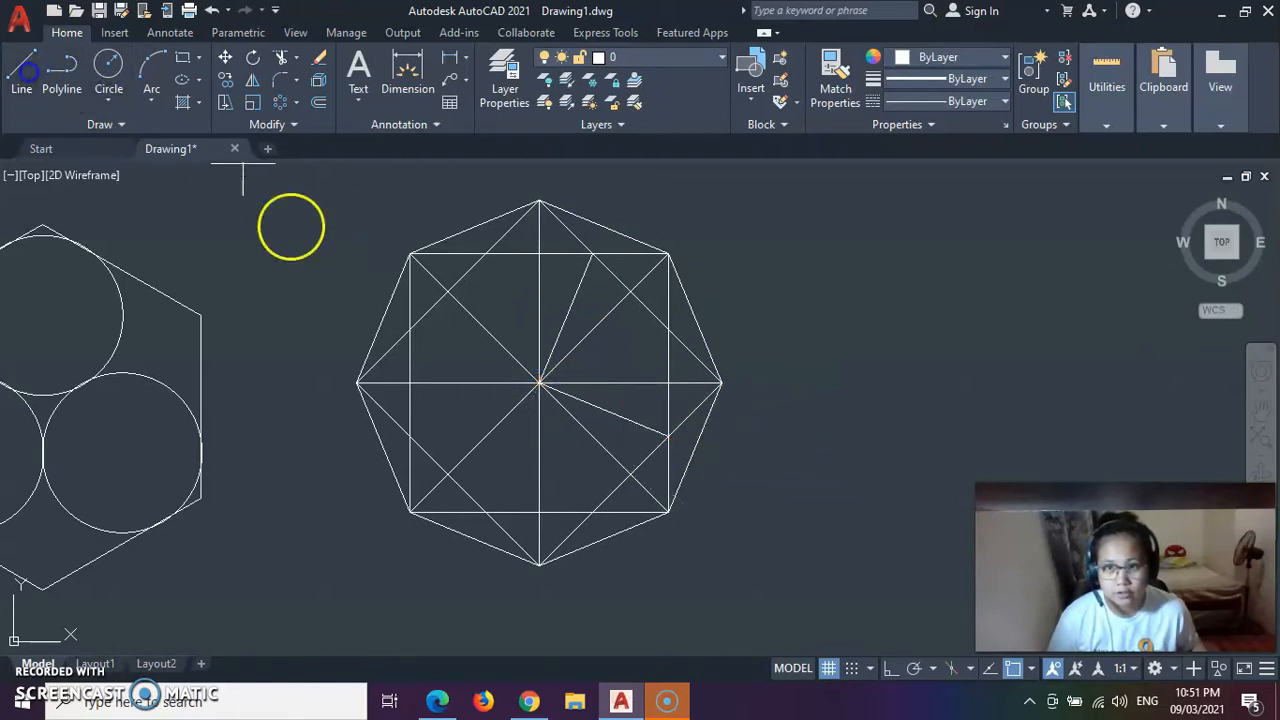
left_click(540, 382)
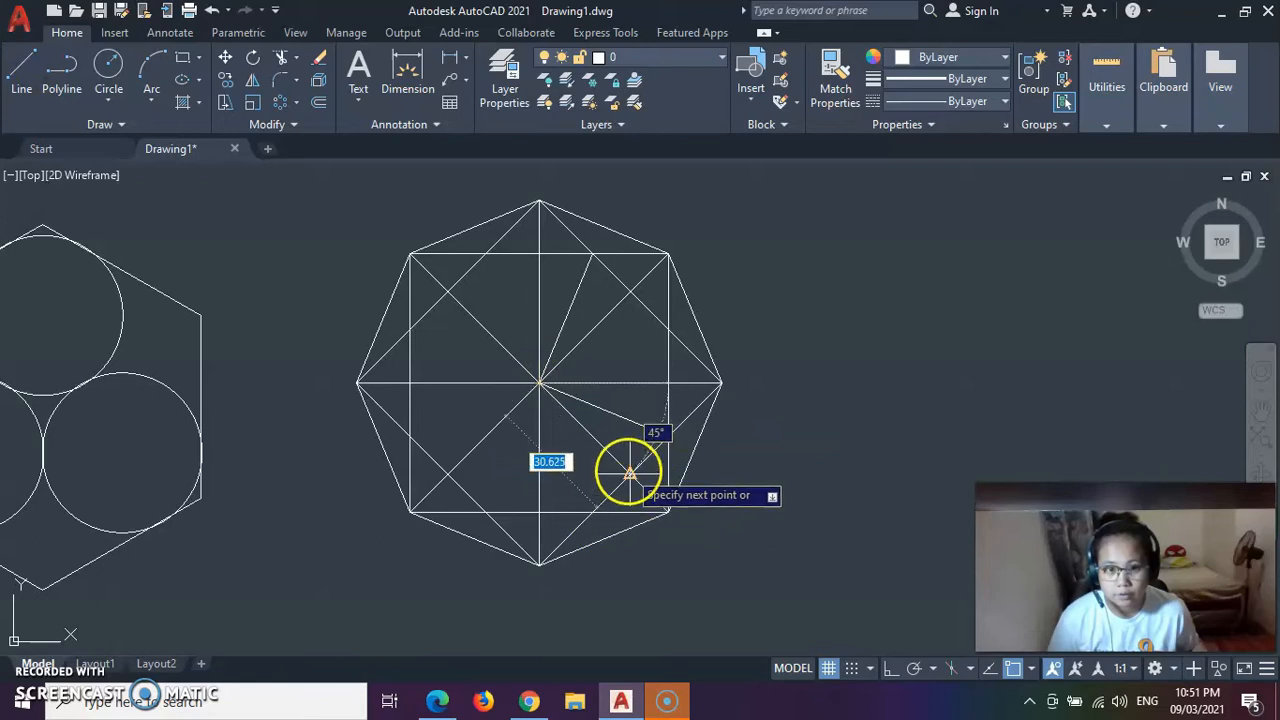
left_click(592, 512)
key("Escape")
left_click(20, 70)
left_click(540, 382)
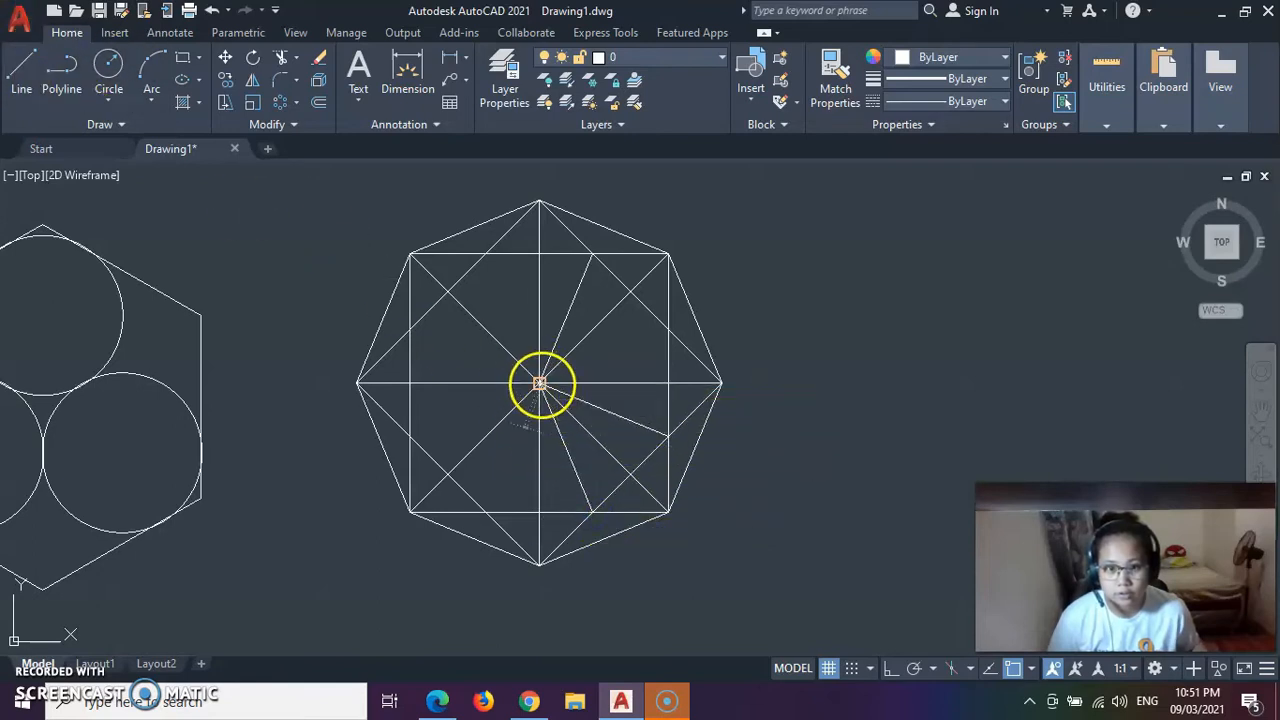
left_click(489, 509)
key("Escape")
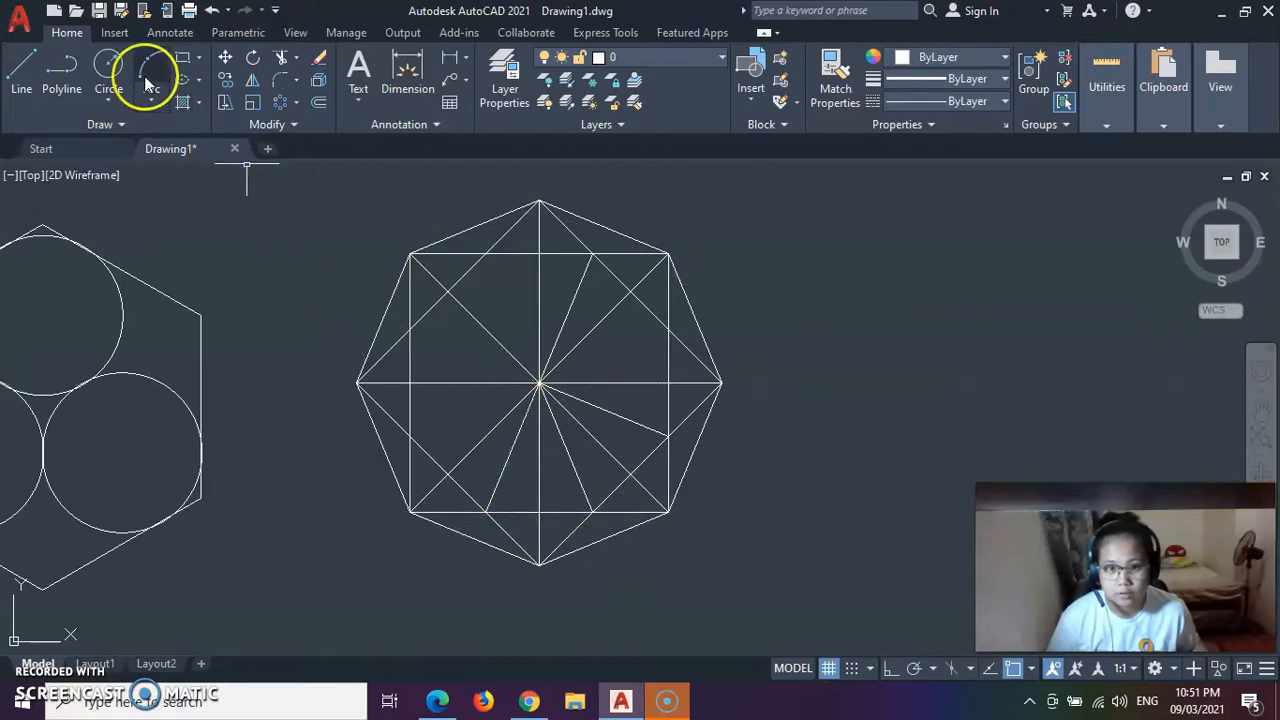
- Draw lines from the octagon's centre to the two square-diamond intersections on the square's left edge
left_click(20, 68)
left_click(540, 382)
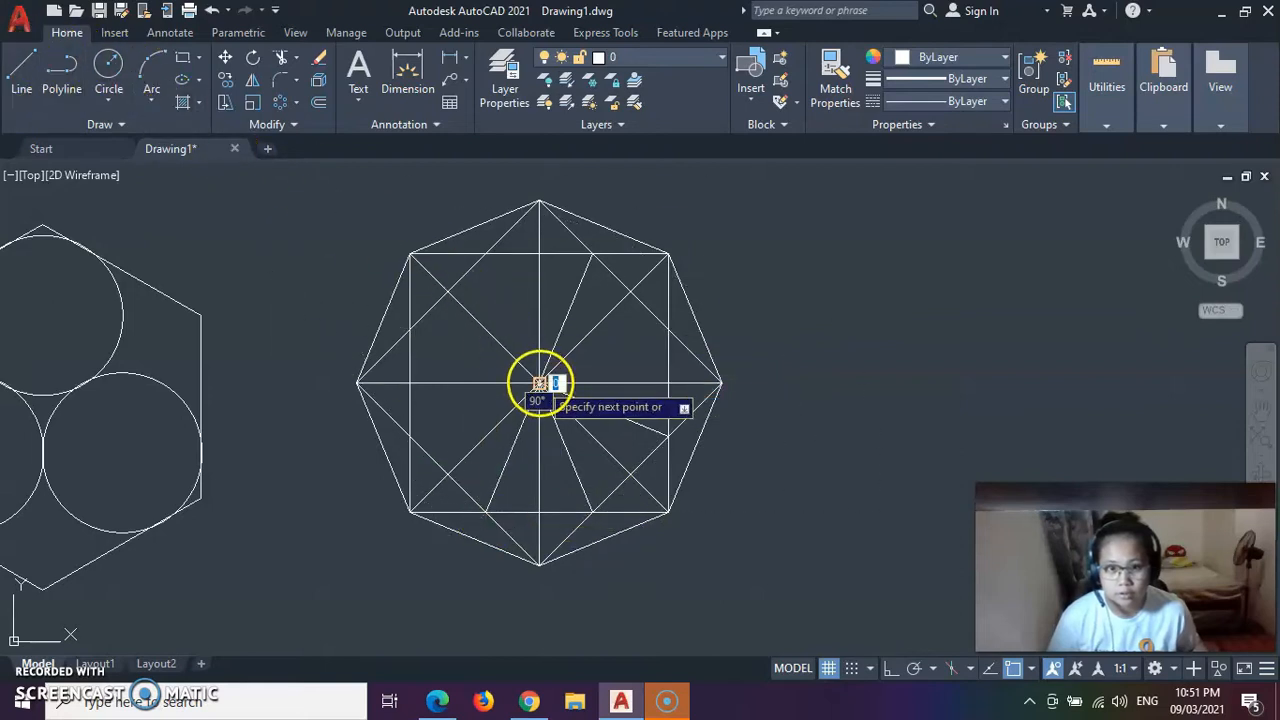
left_click(395, 425)
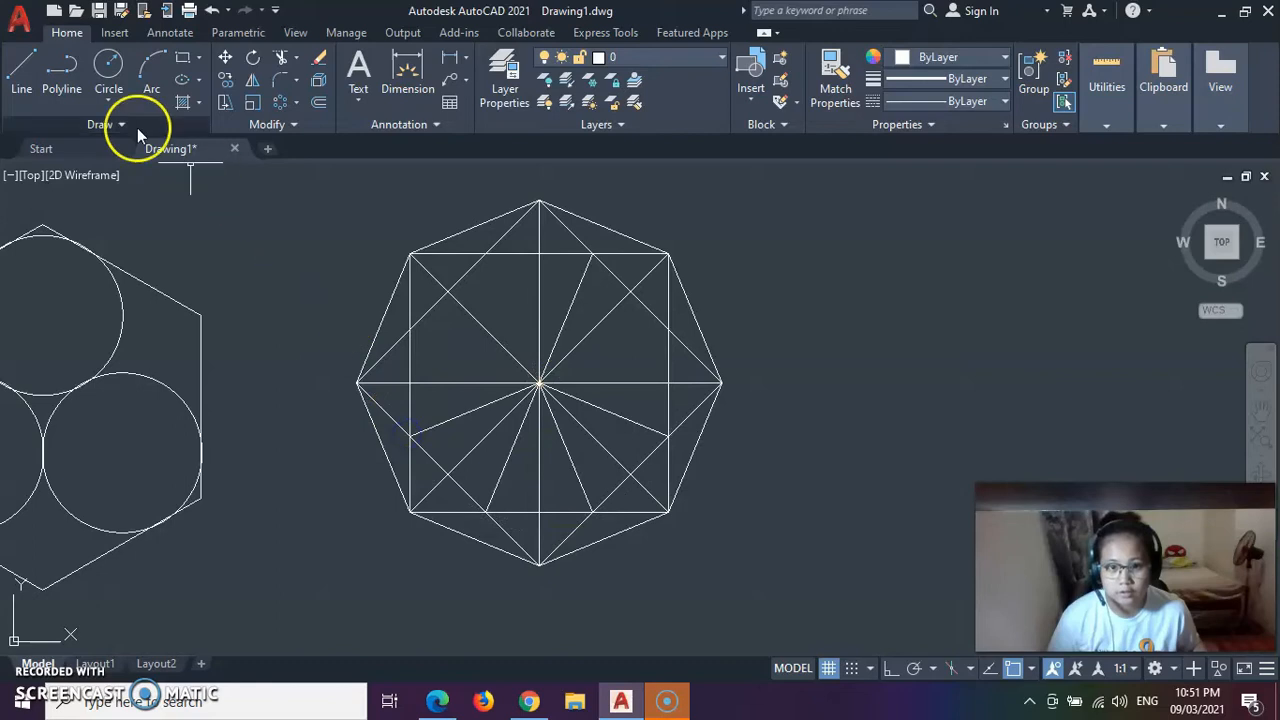
left_click(22, 68)
left_click(540, 382)
left_click(410, 330)
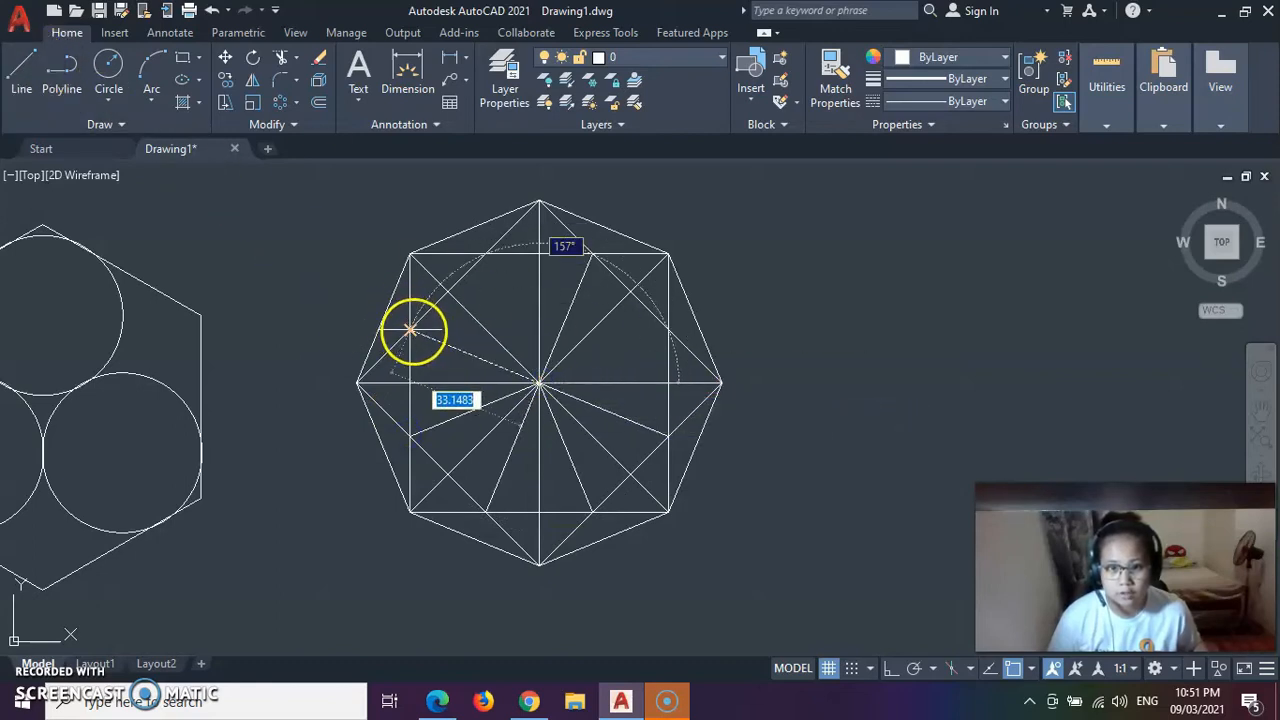
right_click(410, 330)
- Draw lines from the octagon's centre to the remaining square-diamond intersections on the top edge's left part and the right edge's upper part
left_click(18, 68)
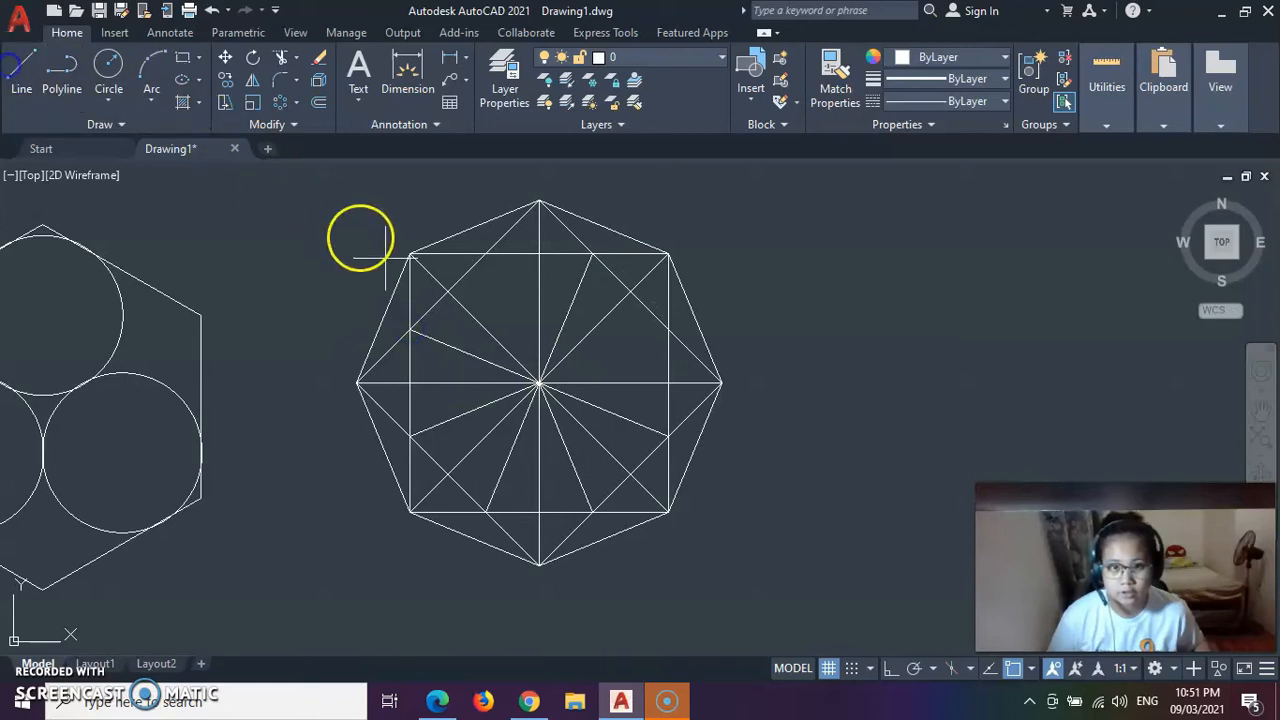
left_click(540, 382)
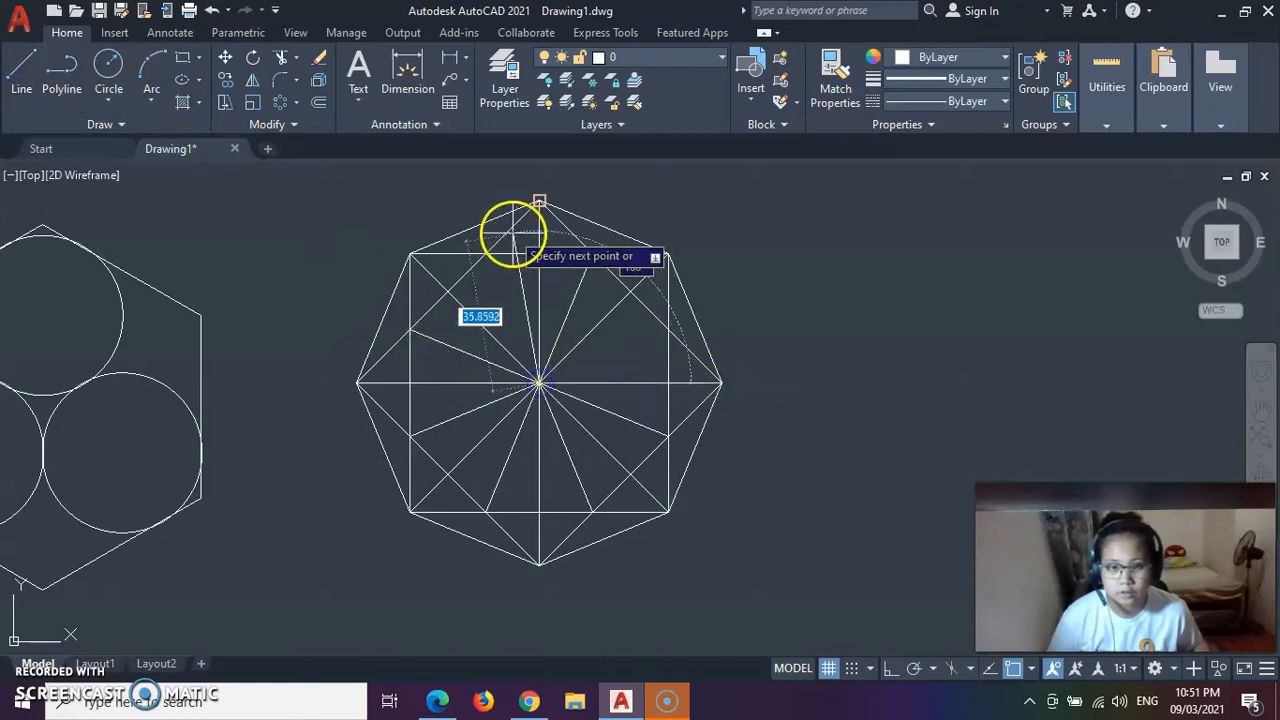
left_click(489, 257)
right_click(489, 257)
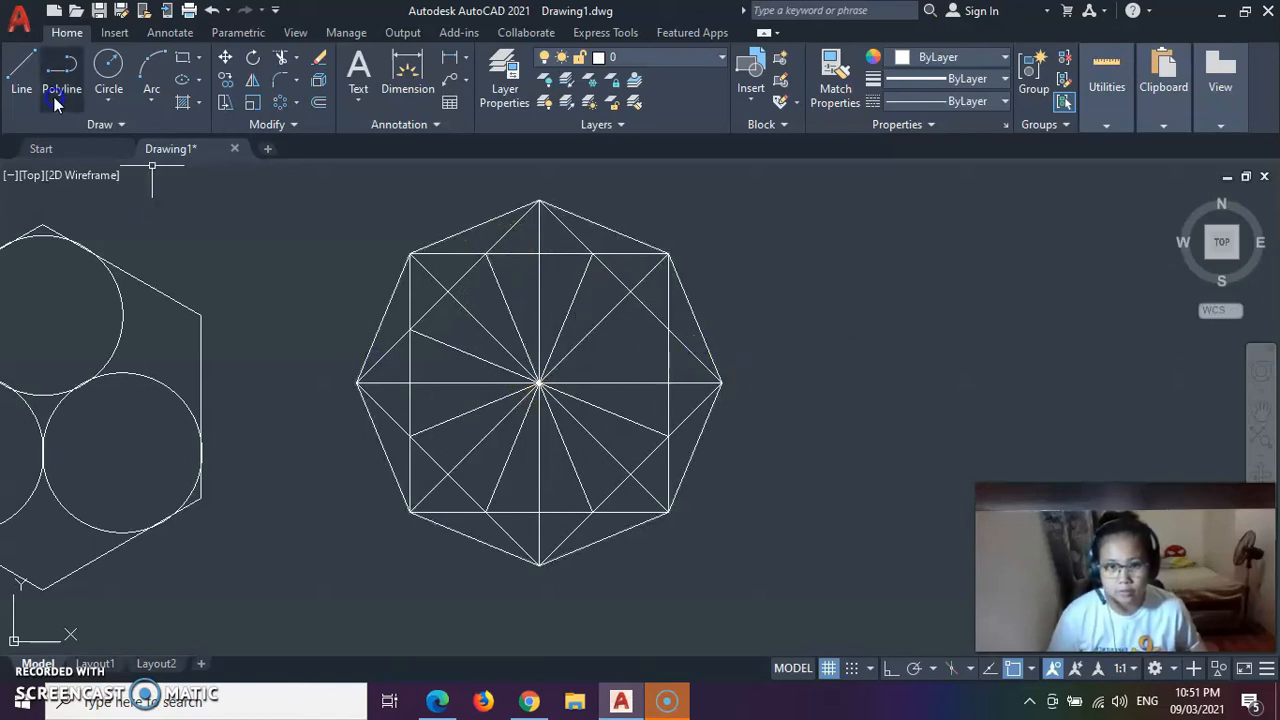
left_click(22, 80)
left_click(540, 382)
left_click(666, 332)
right_click(665, 331)
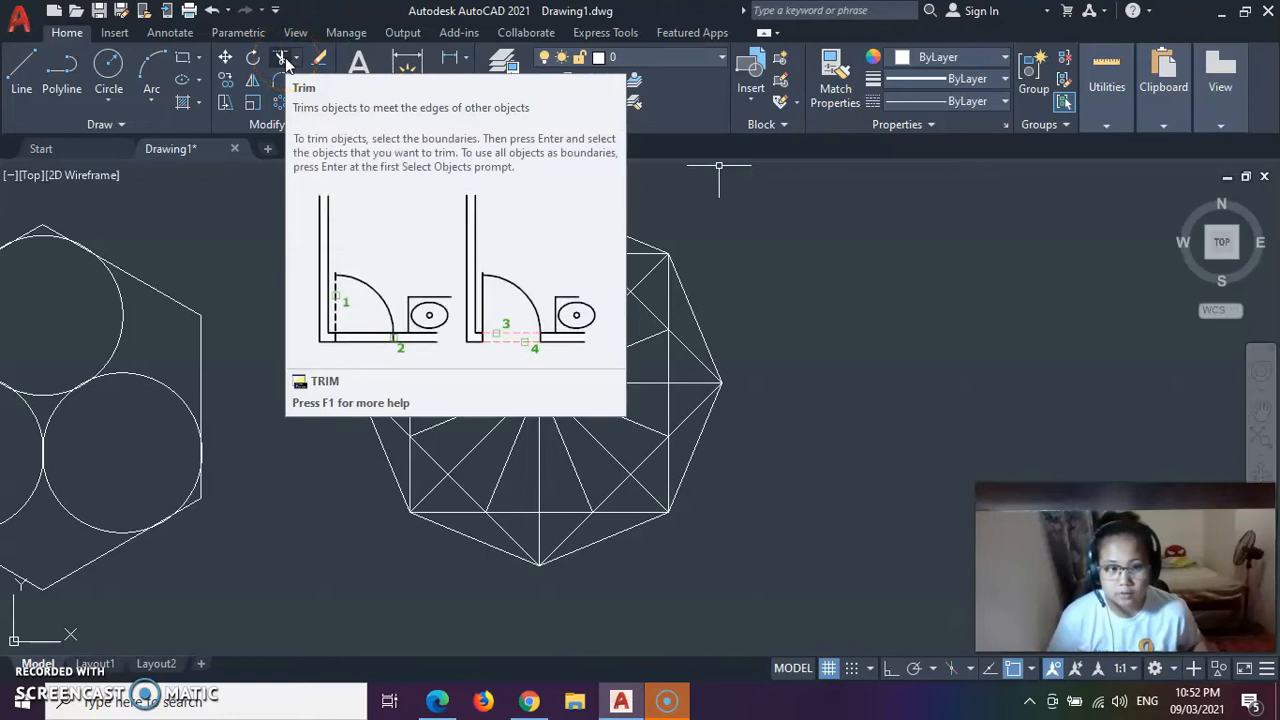
- Trim the square and diamond segments between the star's inner points along the top, upper-left and left sides
left_click(284, 57)
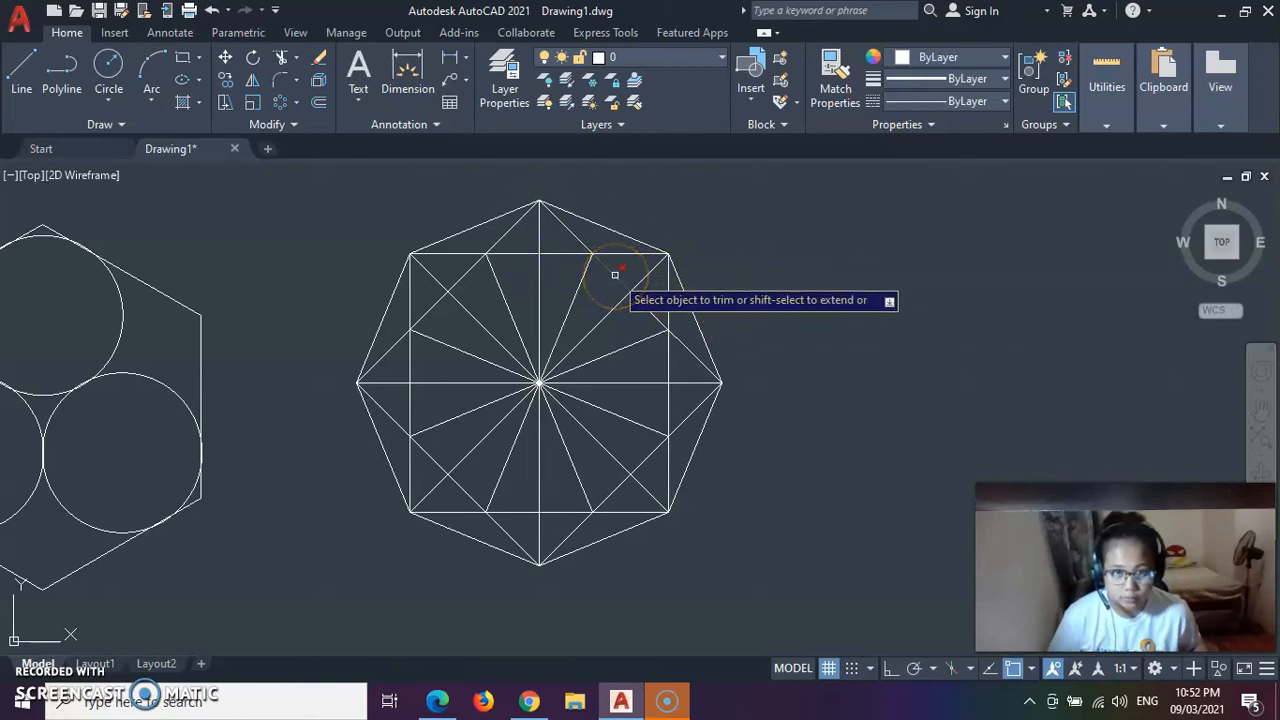
left_click(557, 250)
left_click(525, 248)
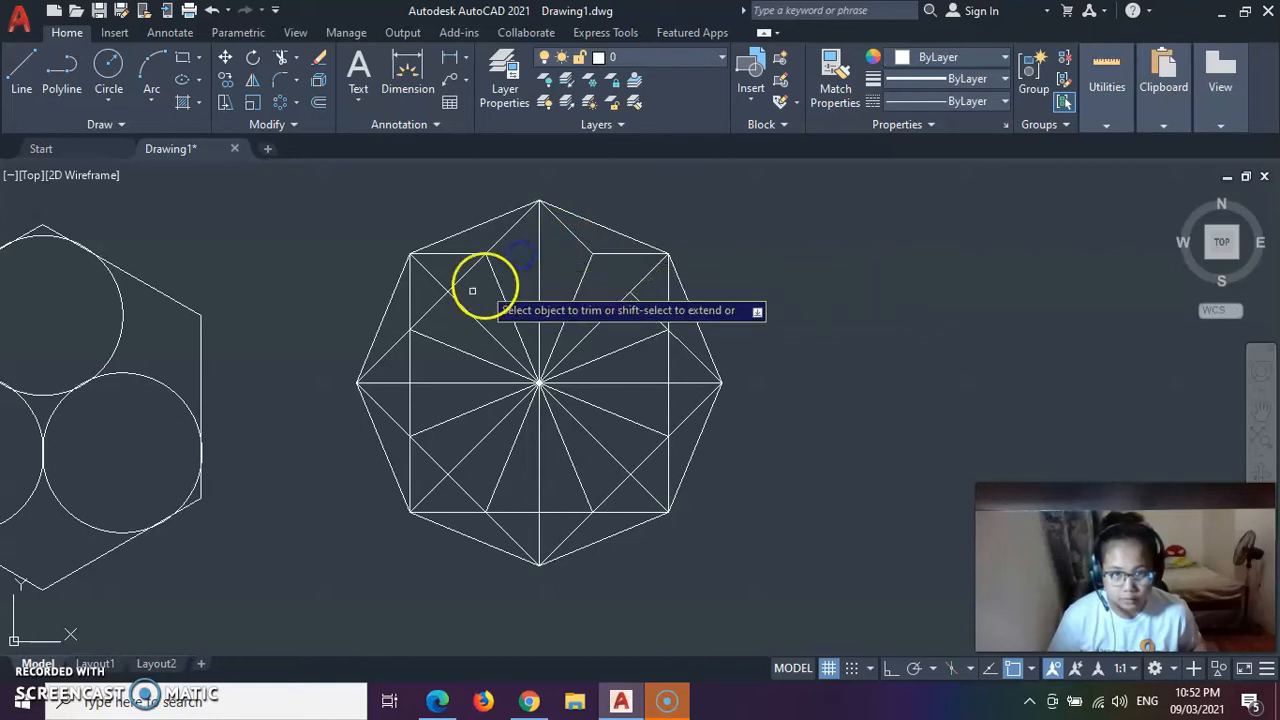
left_click(461, 277)
left_click(429, 311)
left_click(411, 363)
left_click(407, 408)
left_click(411, 409)
- Trim the diamond segments on the lower-left side and the left middle segment of the square's bottom edge
left_click(437, 456)
left_click(469, 491)
left_click(523, 514)
left_click(564, 510)
key("Escape")
left_click(577, 511)
key("Escape")
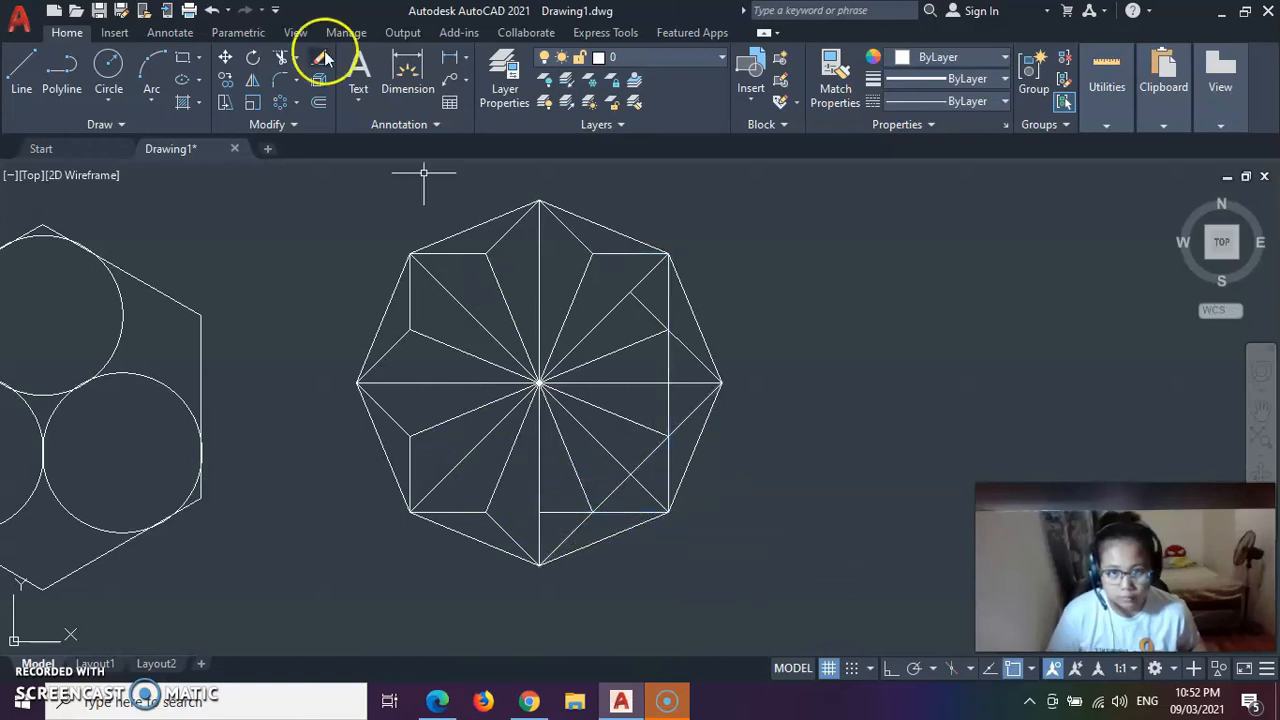
- Trim the remaining square and diamond segments between the star's inner points along the bottom, lower-right, right and upper-right sides
left_click(280, 58)
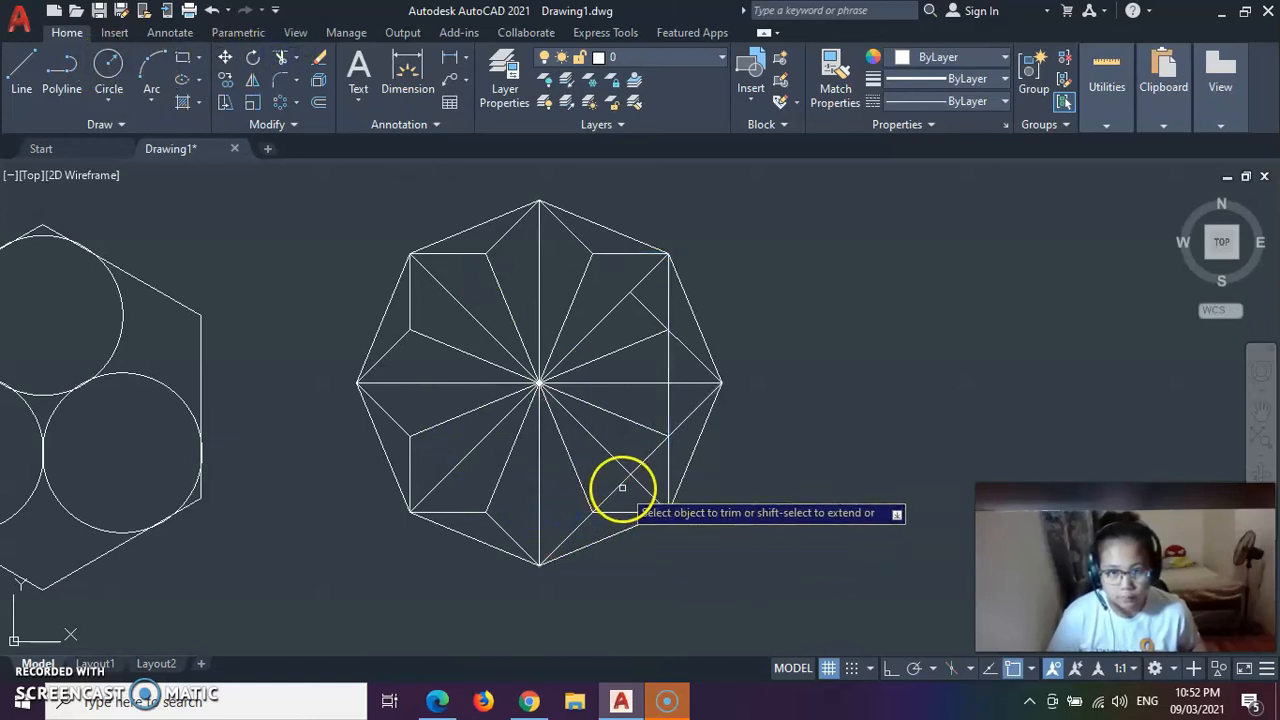
right_click(641, 445)
left_click(280, 58)
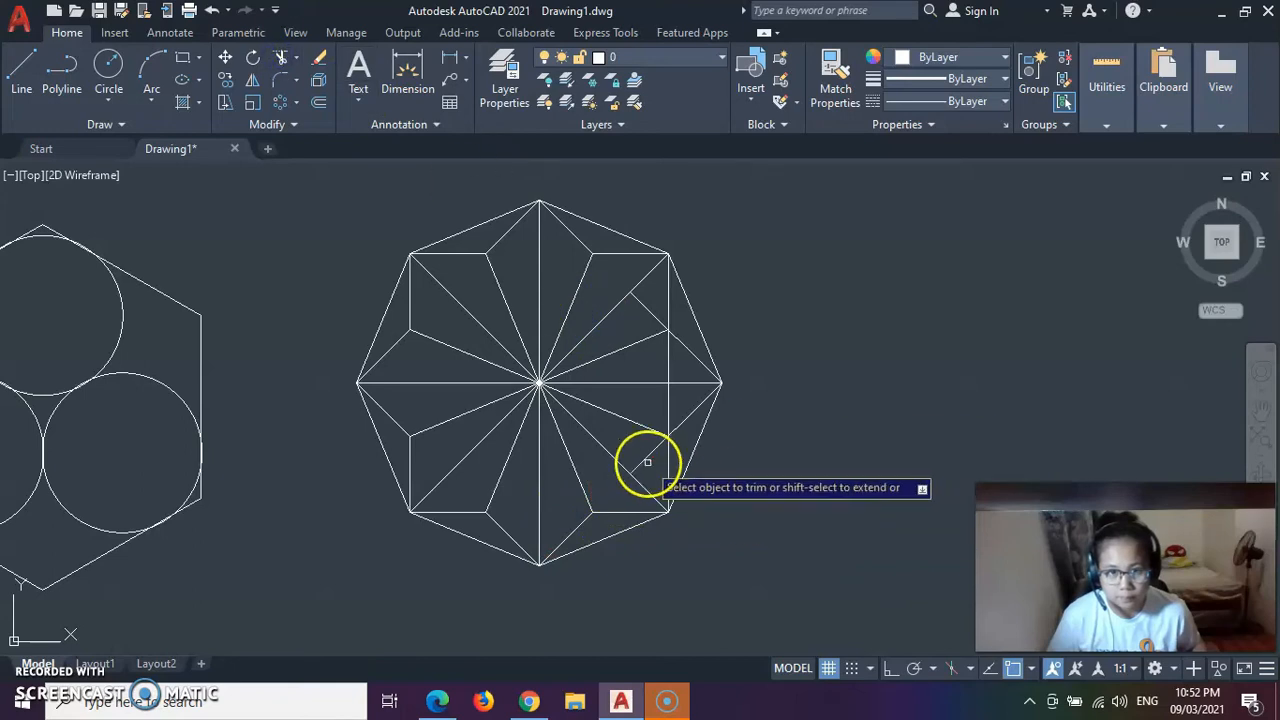
left_click(668, 358)
left_click(650, 312)
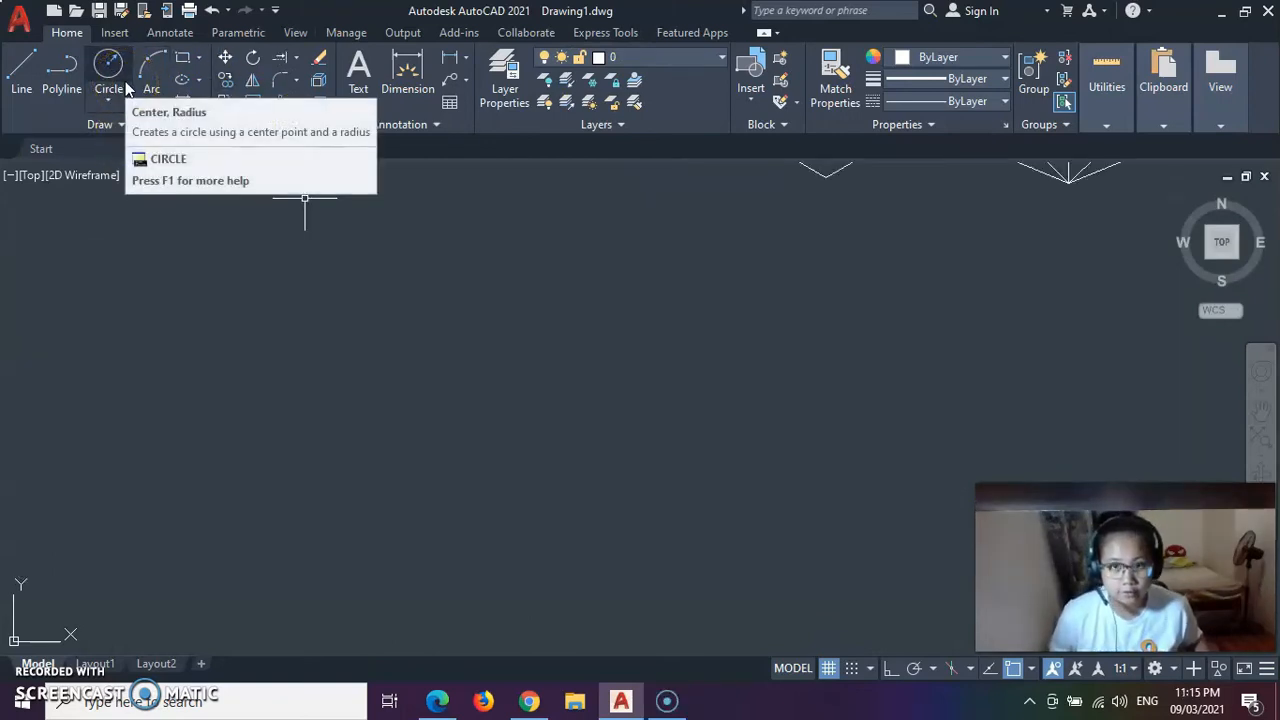
- Draw a circle by centre and radius in the empty area below the earlier figures, and select it
left_click(109, 68)
left_click(421, 362)
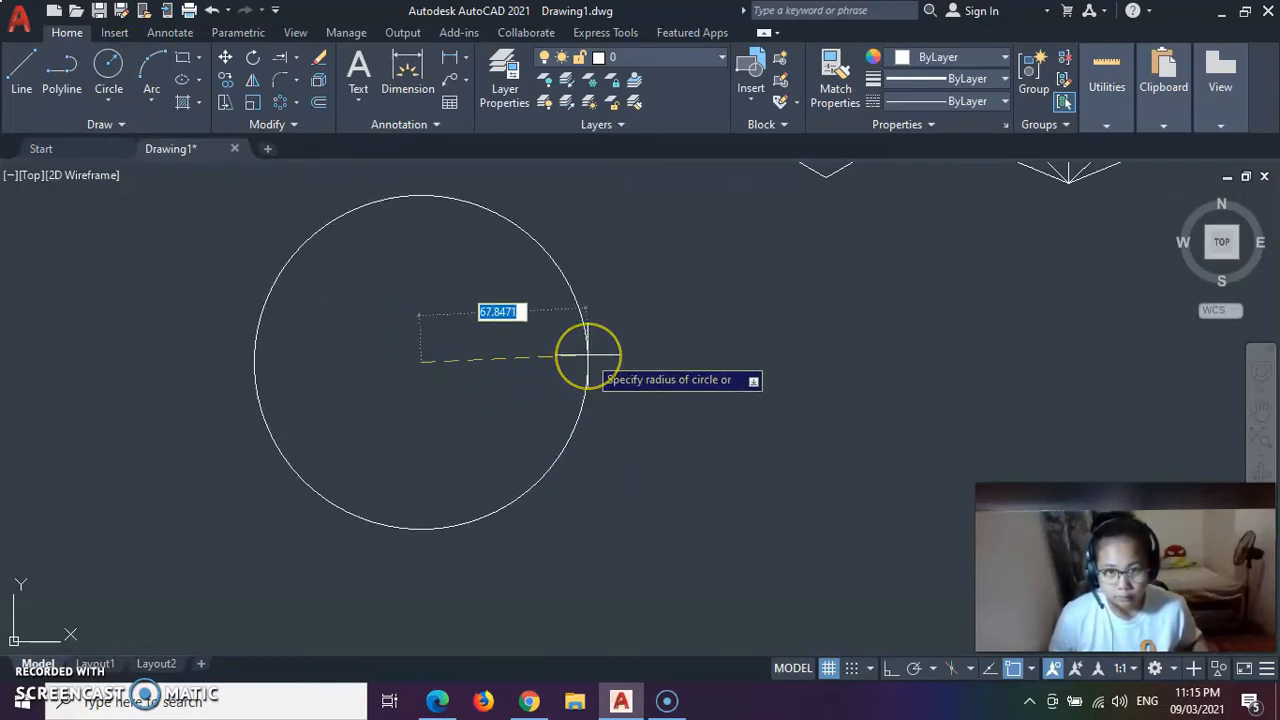
key("Return")
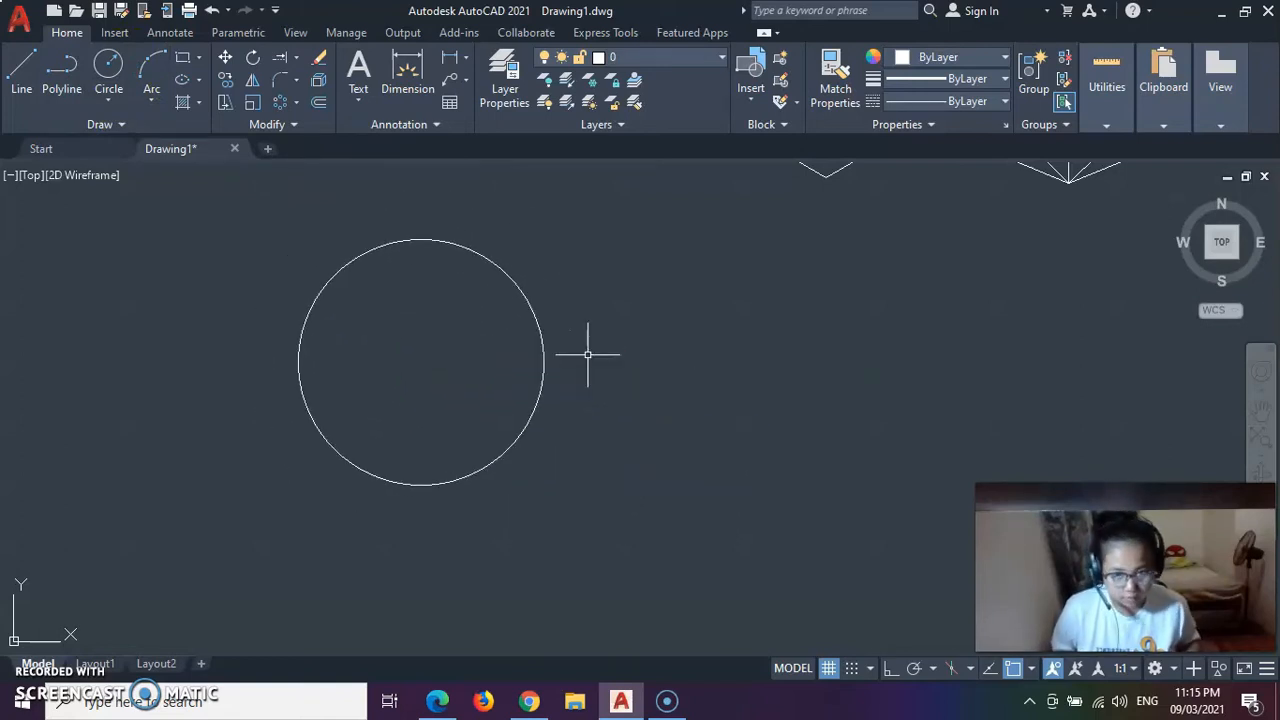
left_click(448, 241)
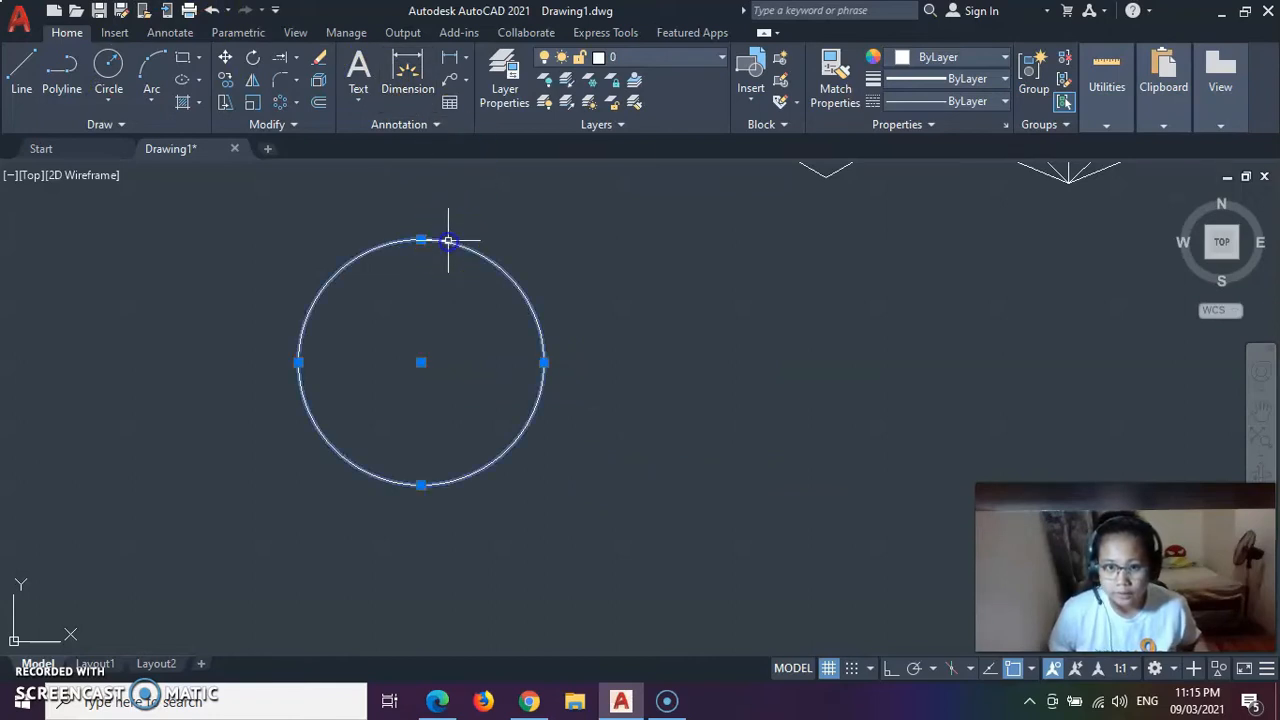
- Offset the new circle inward by 5 to make a smaller concentric circle
left_click(320, 103)
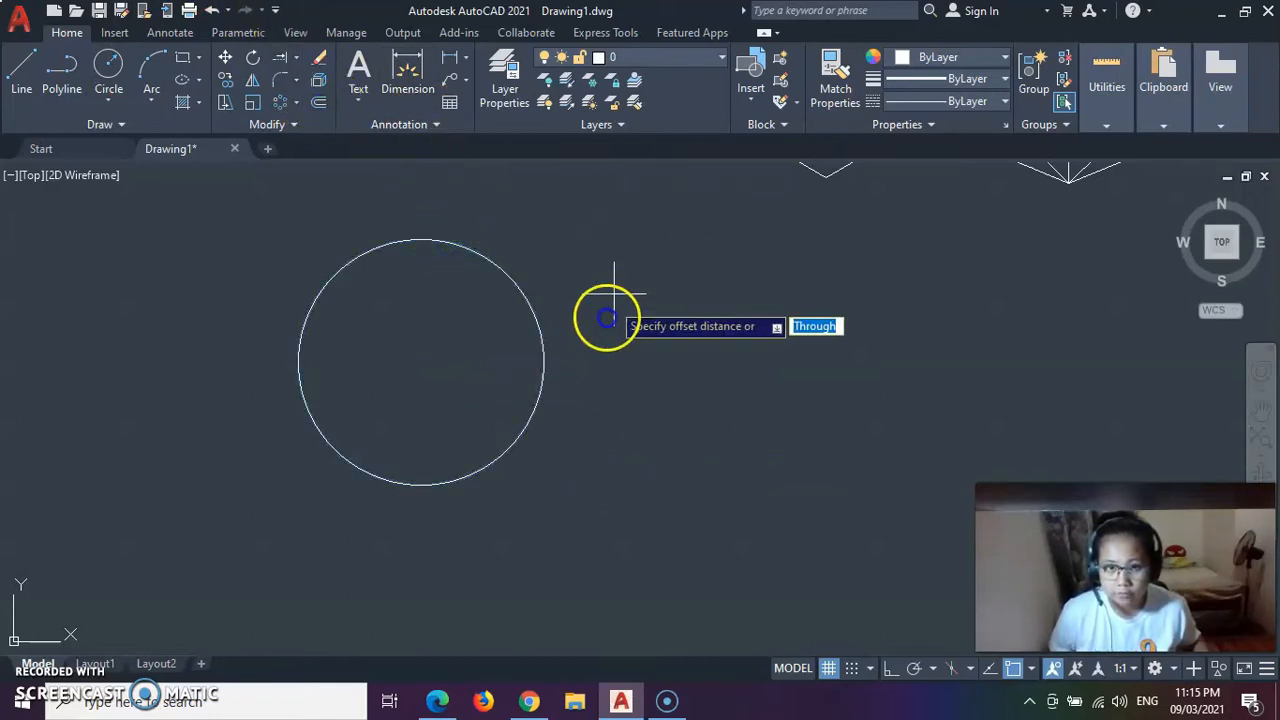
left_click(421, 362)
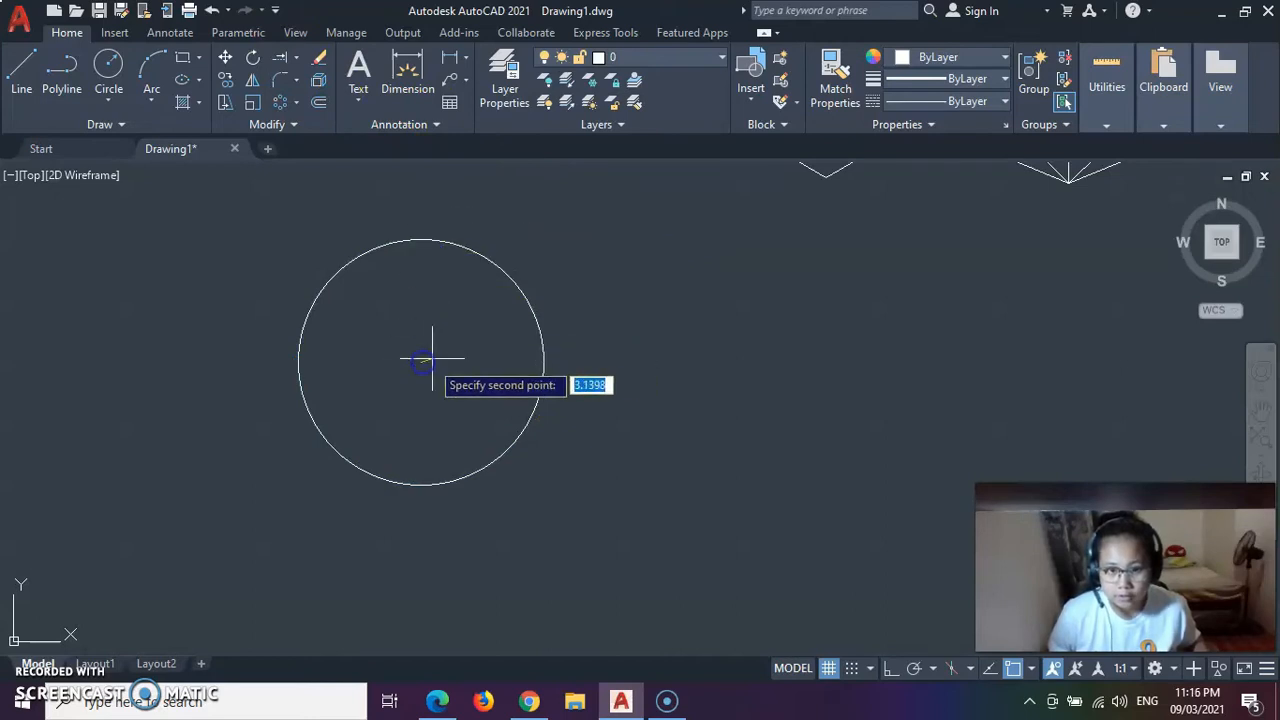
type("5")
key("Return")
left_click(421, 242)
left_click(423, 233)
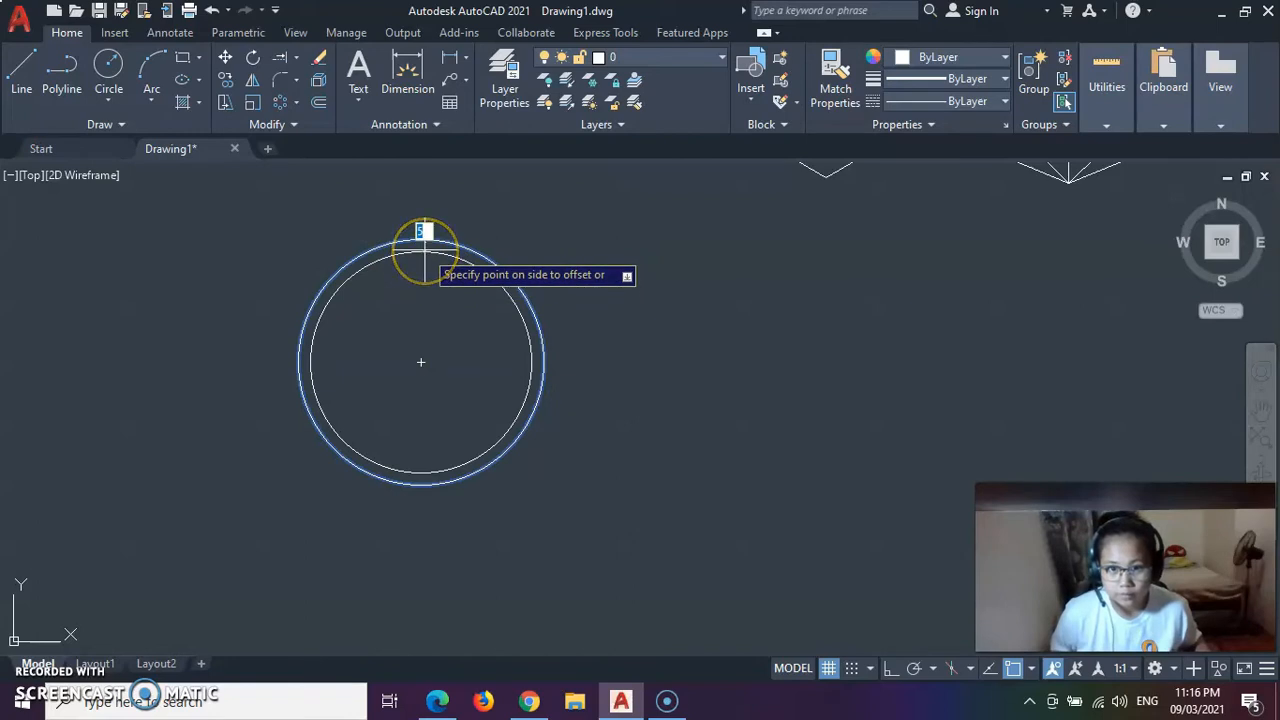
left_click(425, 256)
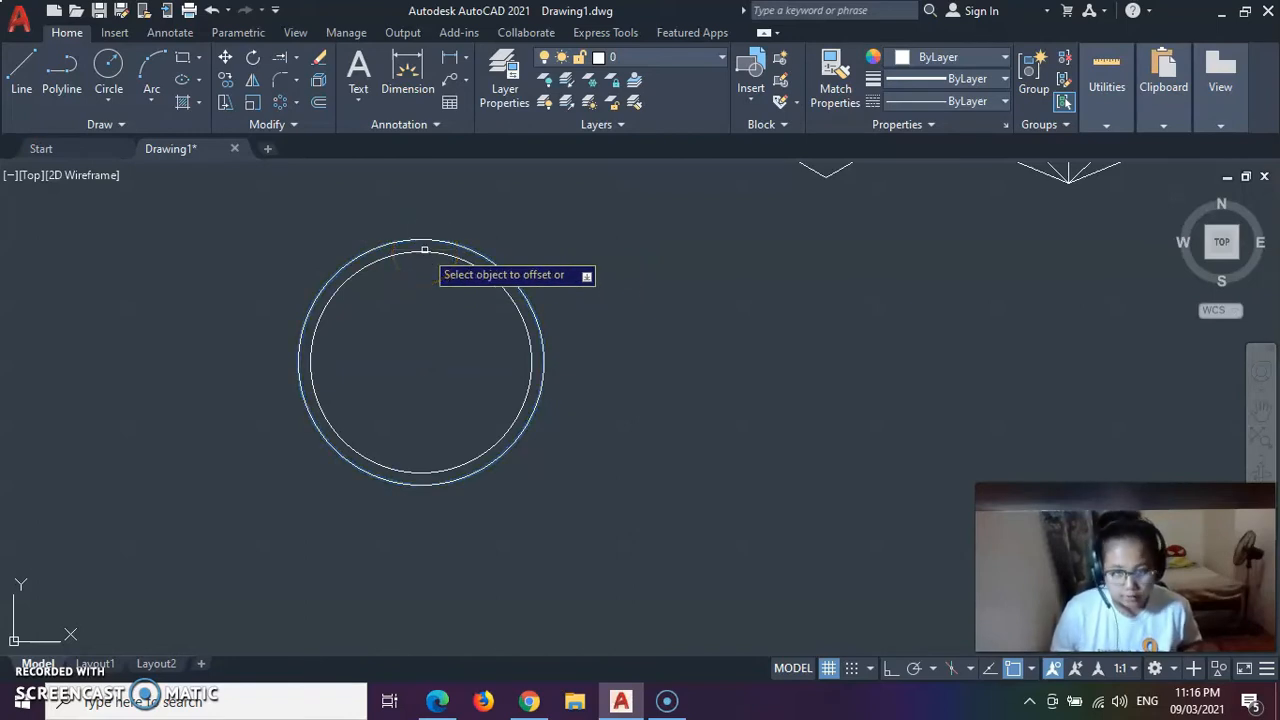
left_click(434, 231)
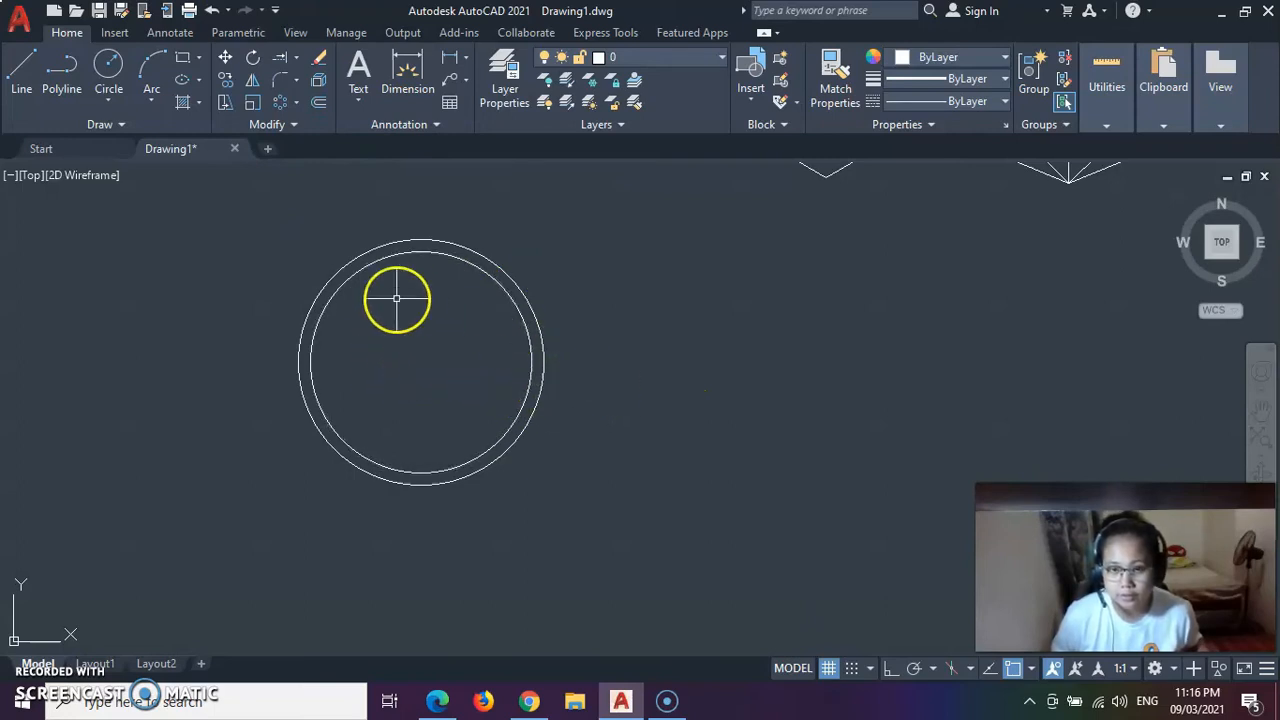
- Draw two horizontal lines of length 50 from the circles' centre, one rightward and one leftward to the outer circle
left_click(24, 70)
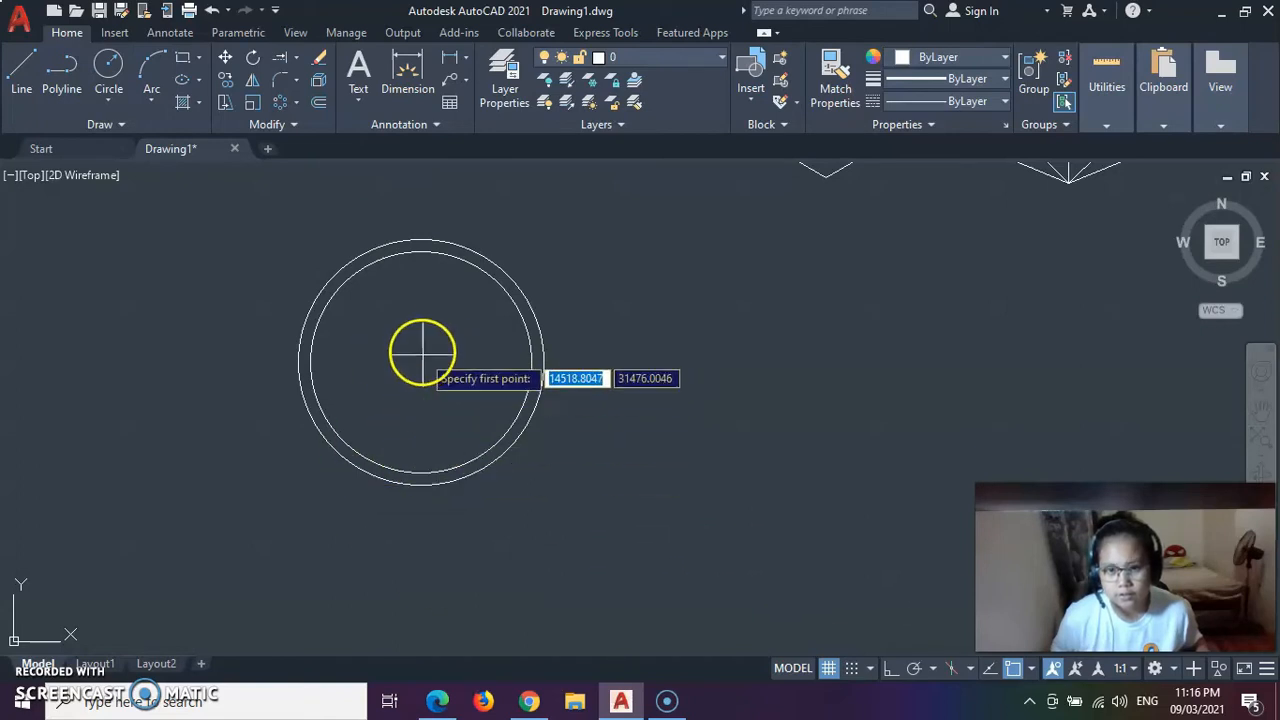
left_click(521, 392)
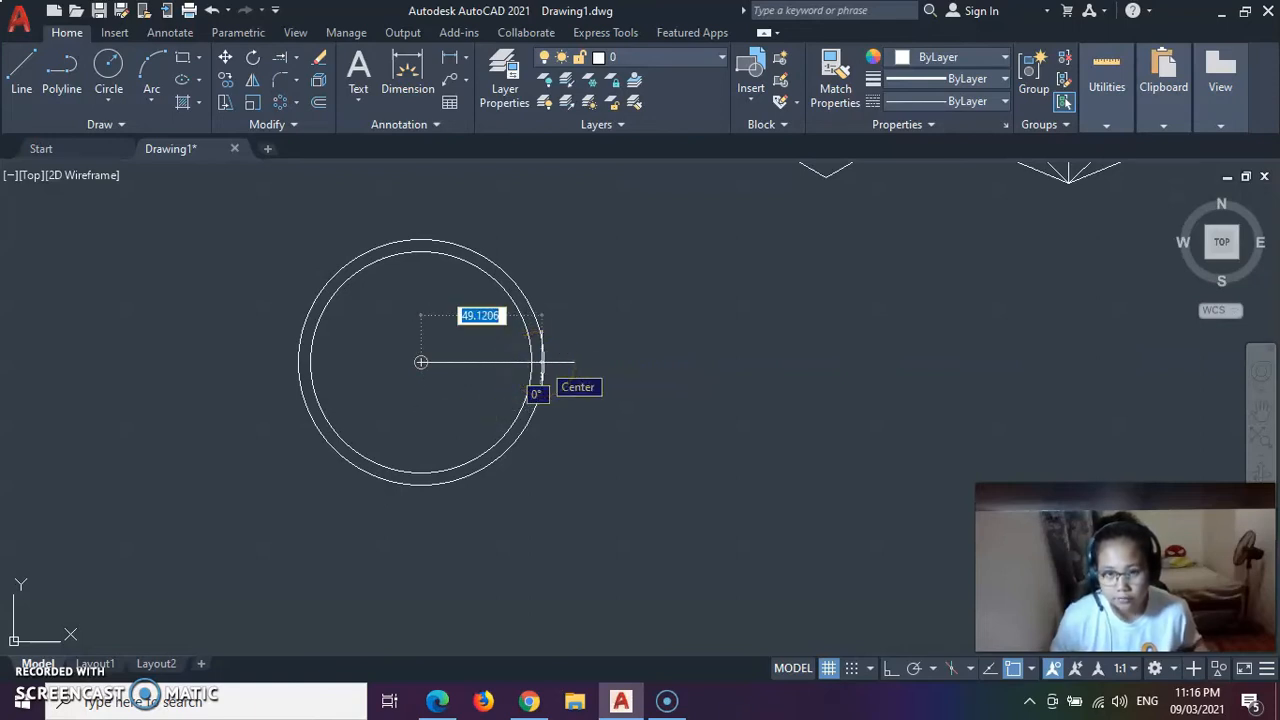
type("50")
key("Return")
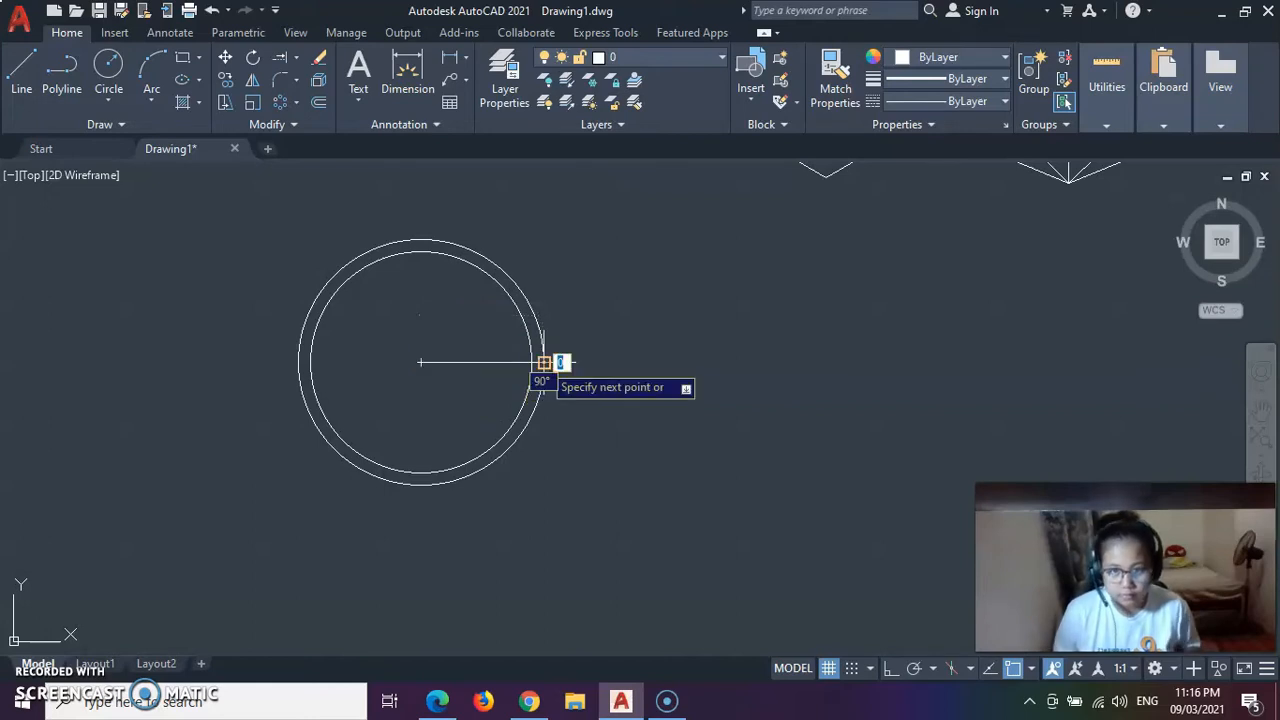
key("Return")
left_click(20, 64)
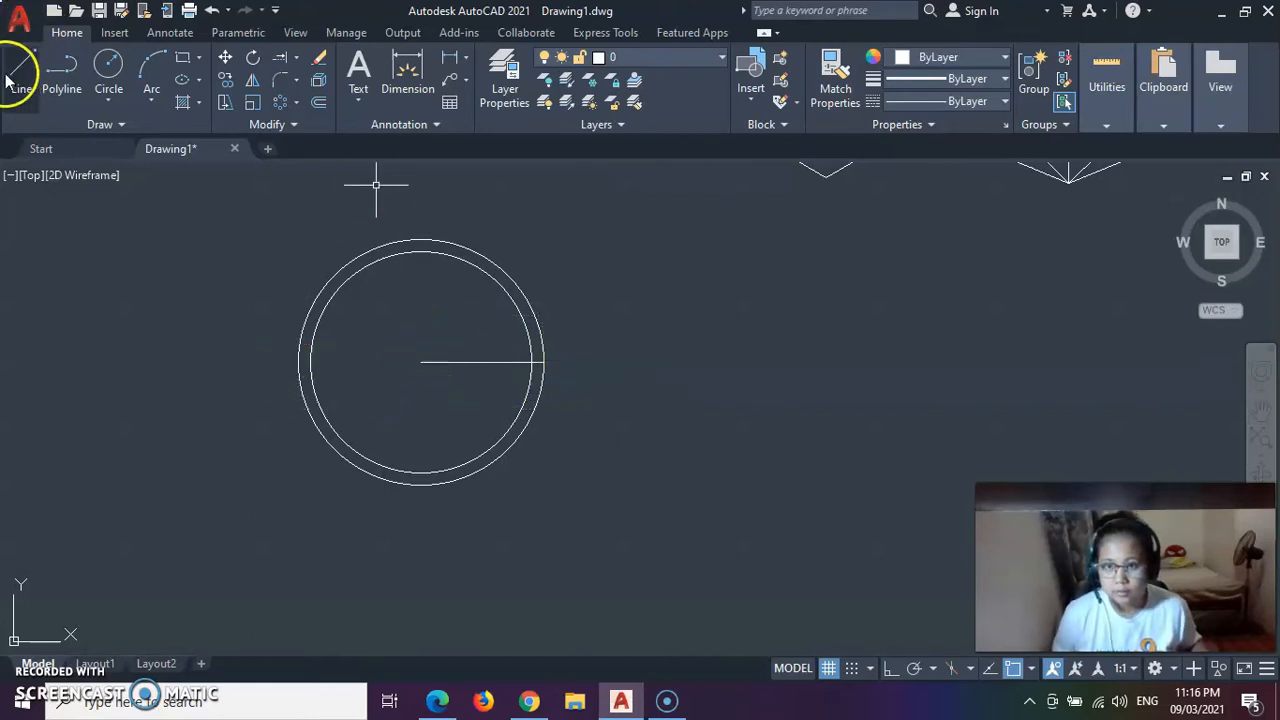
left_click(421, 361)
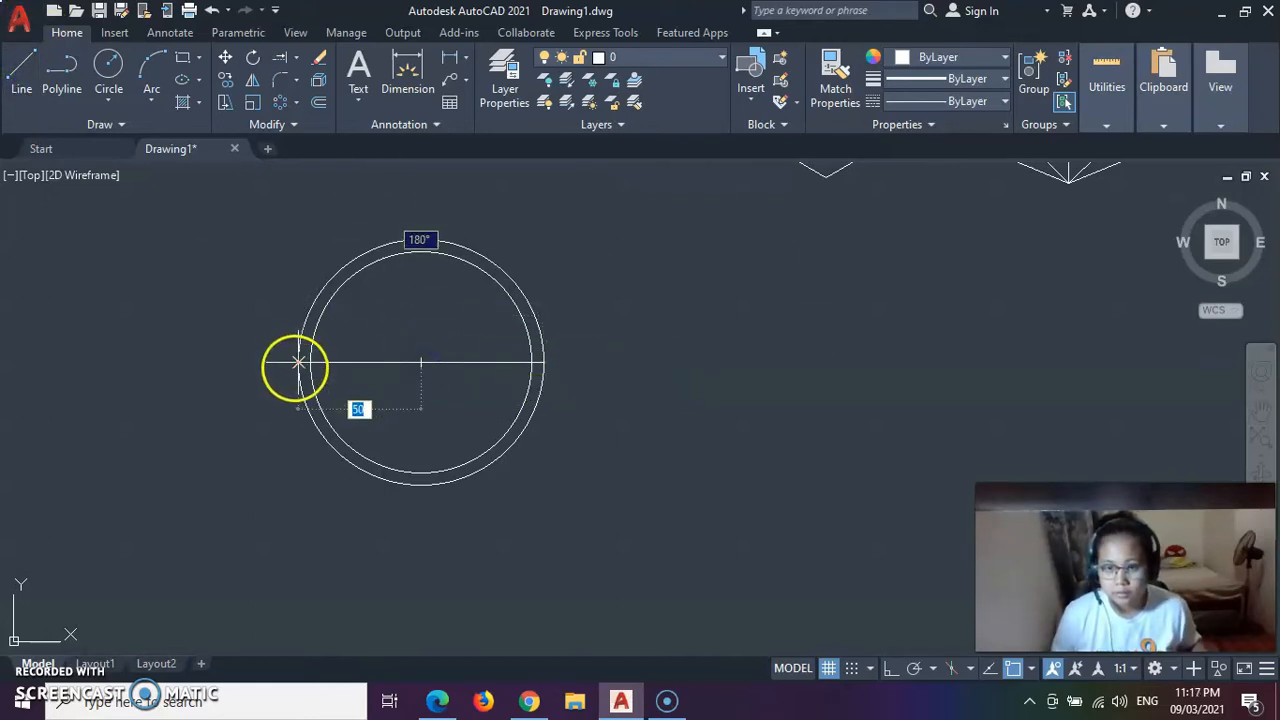
left_click(298, 361)
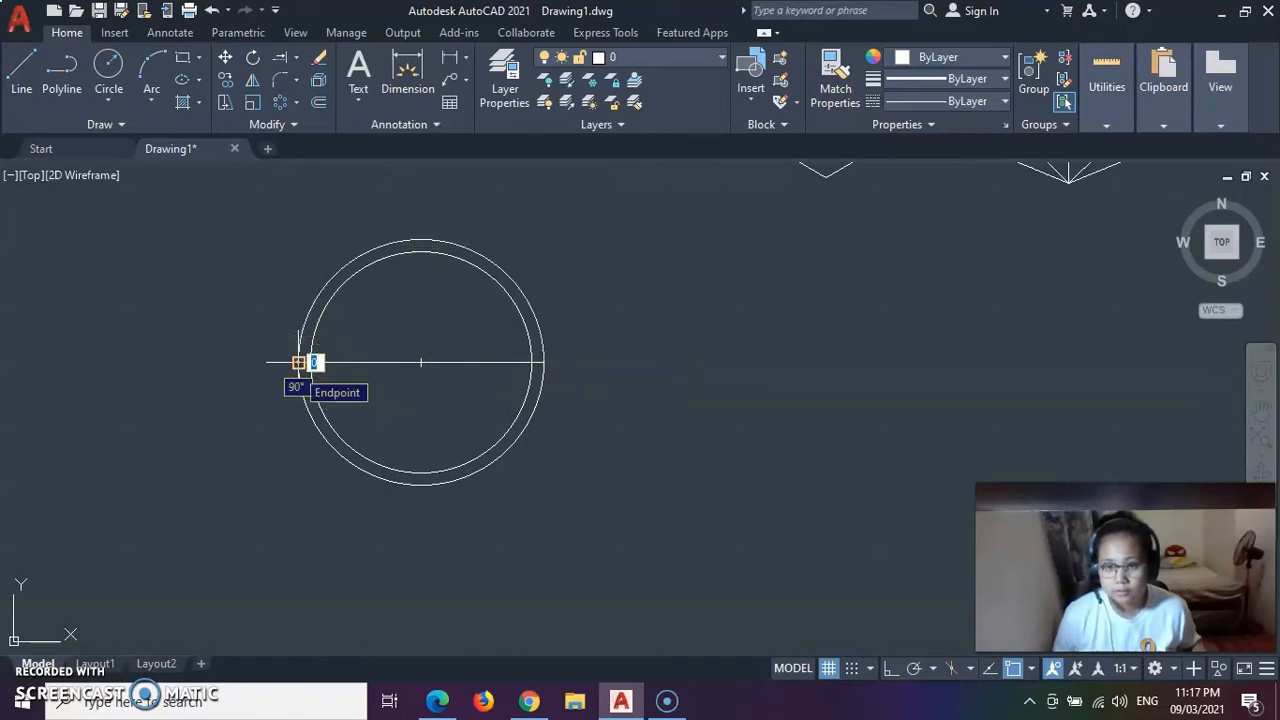
- Draw two vertical lines from the centre, one downward of length 50 and one upward to the outer circle's top
left_click(22, 68)
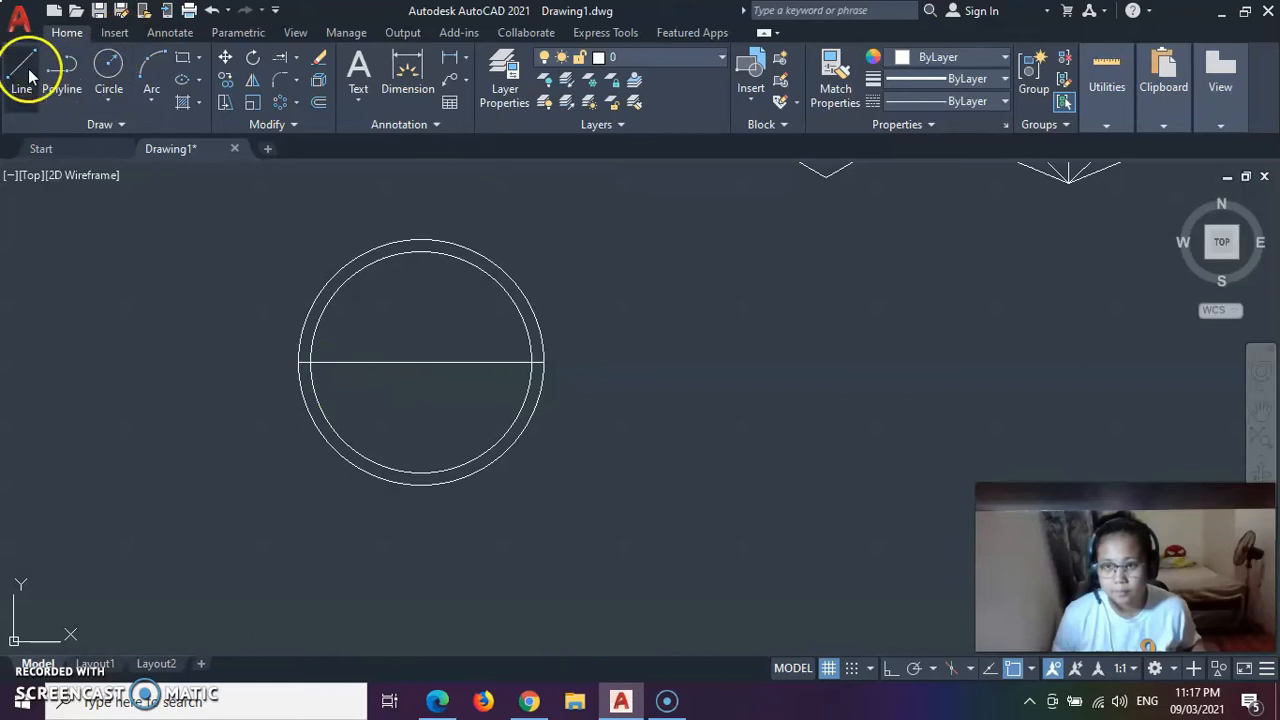
left_click(421, 362)
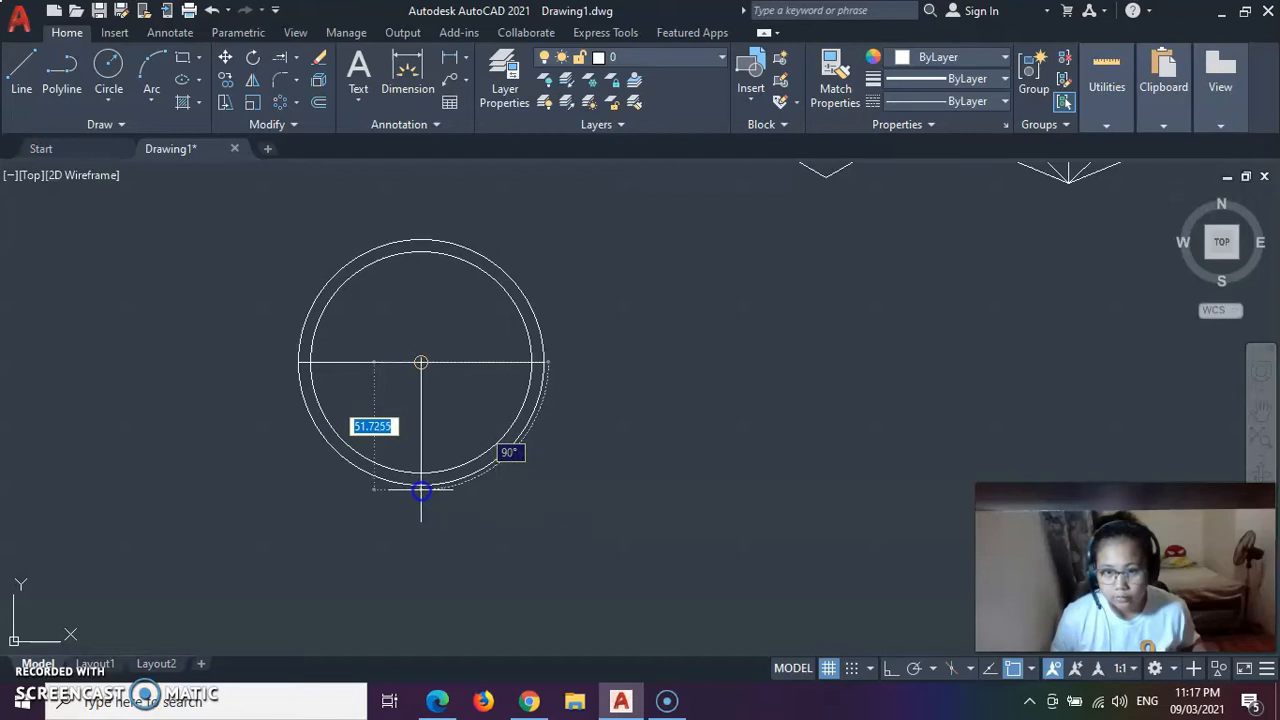
type("5")
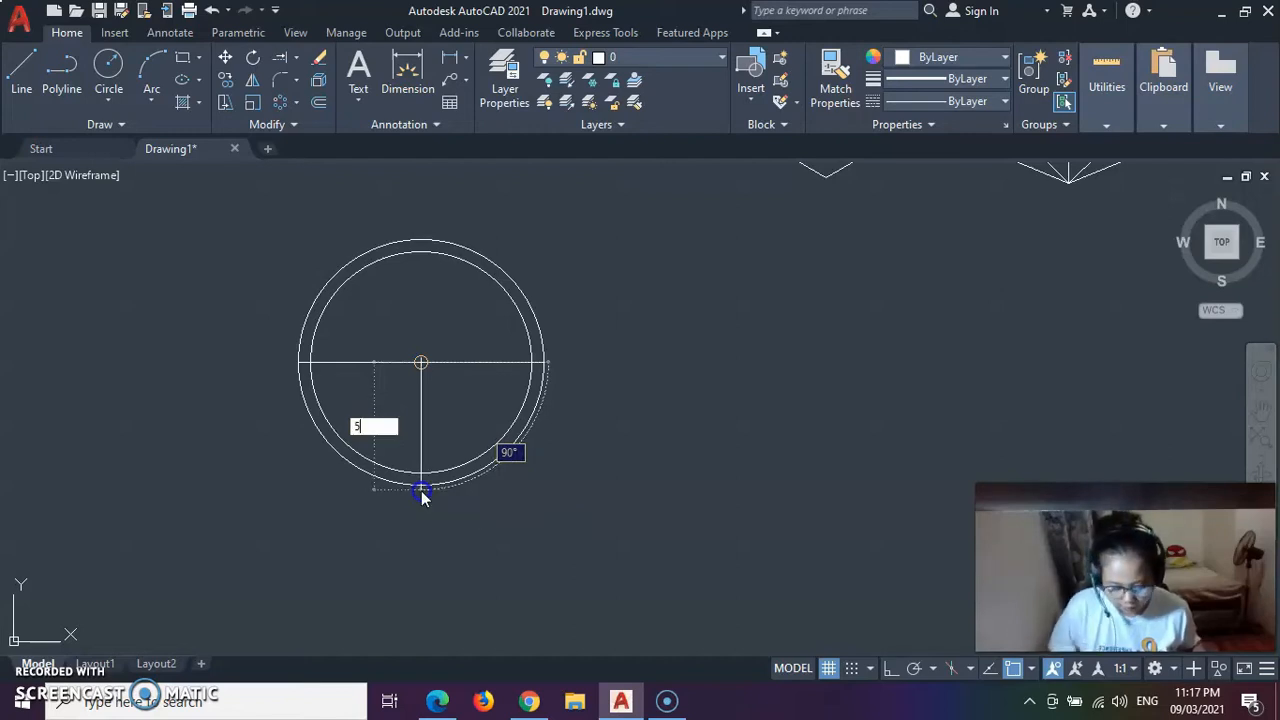
type("0")
key("Return")
key("Escape")
left_click(22, 68)
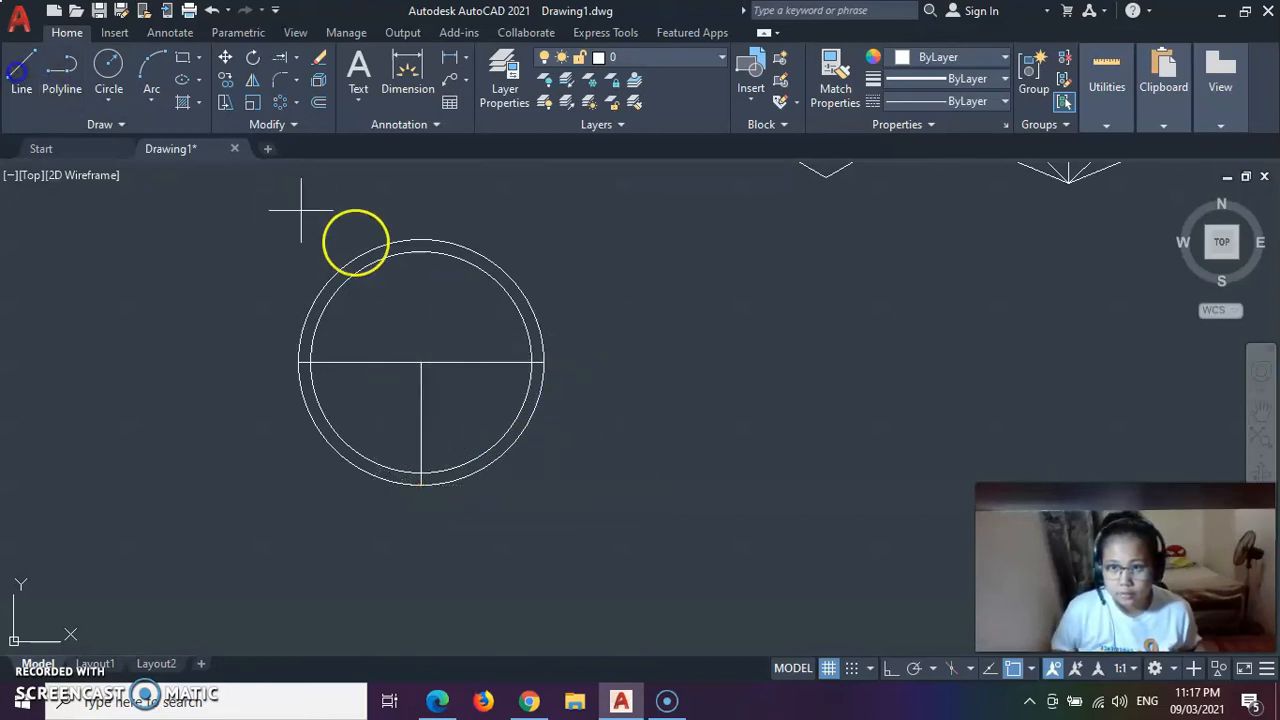
left_click(421, 363)
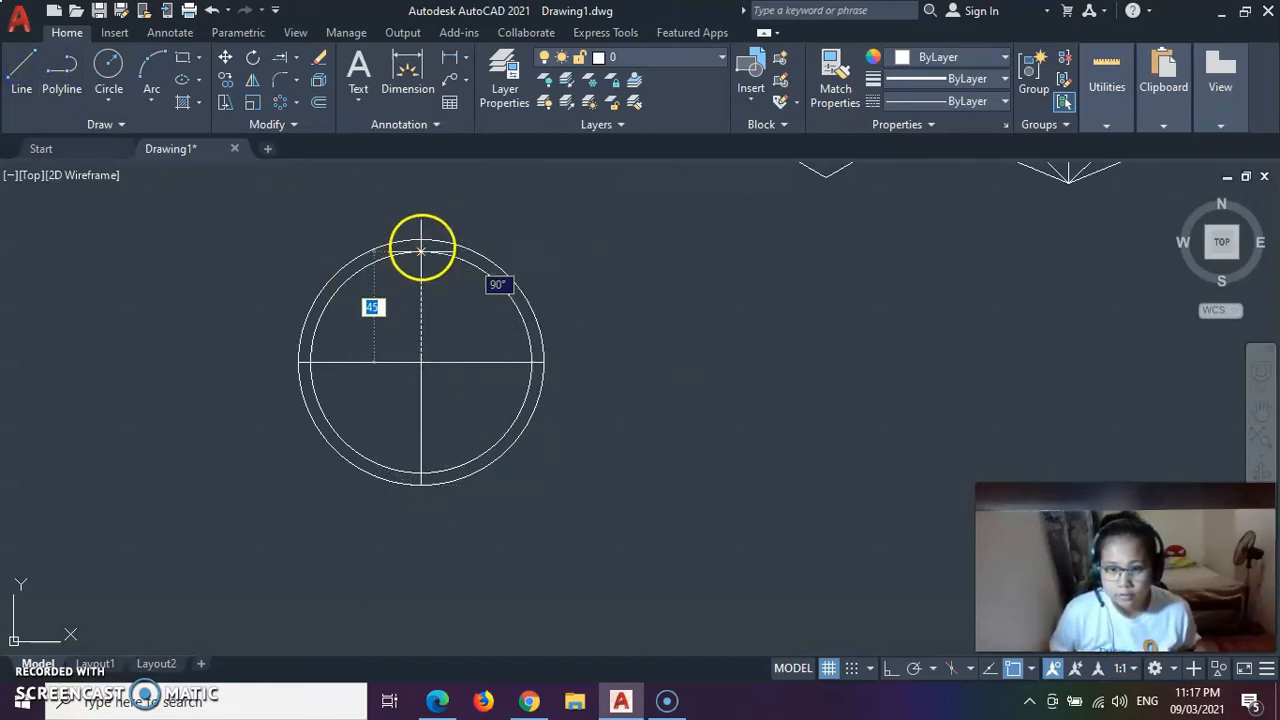
left_click(421, 240)
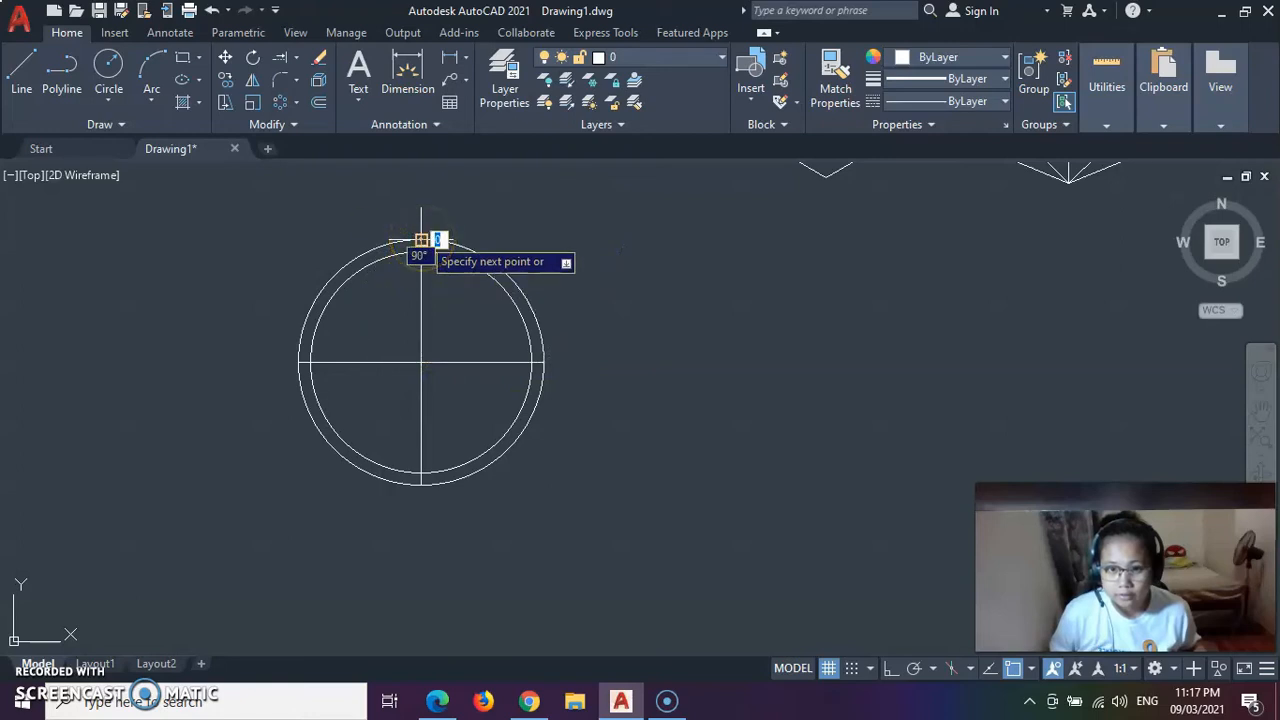
key("Return")
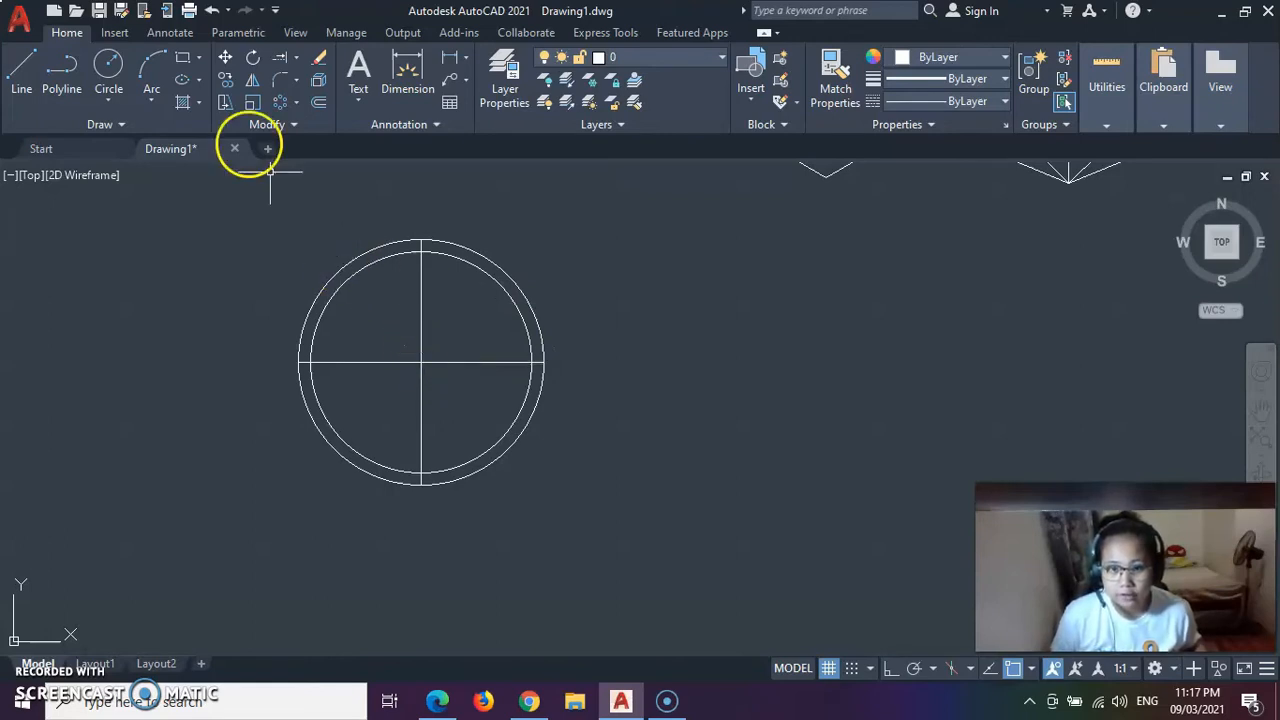
- Draw two diagonal lines of length 65 from the centre at 45°, one toward the upper right and one toward the lower right
left_click(23, 76)
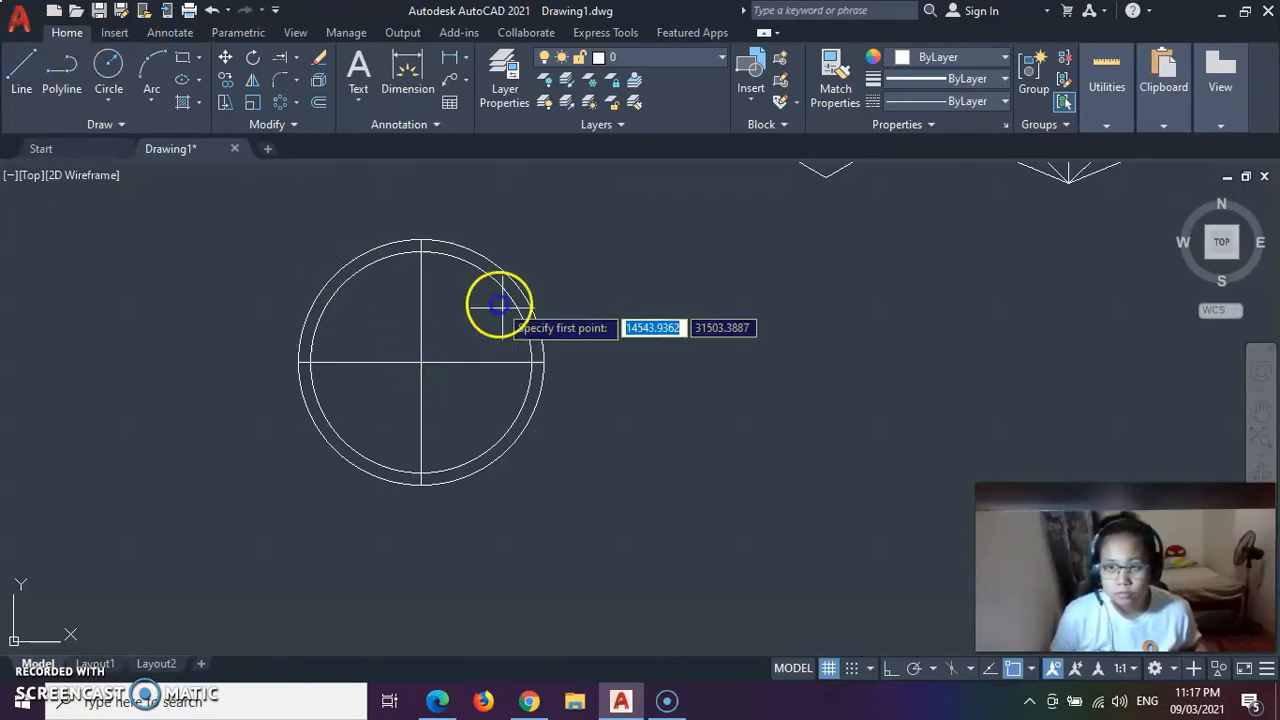
left_click(422, 363)
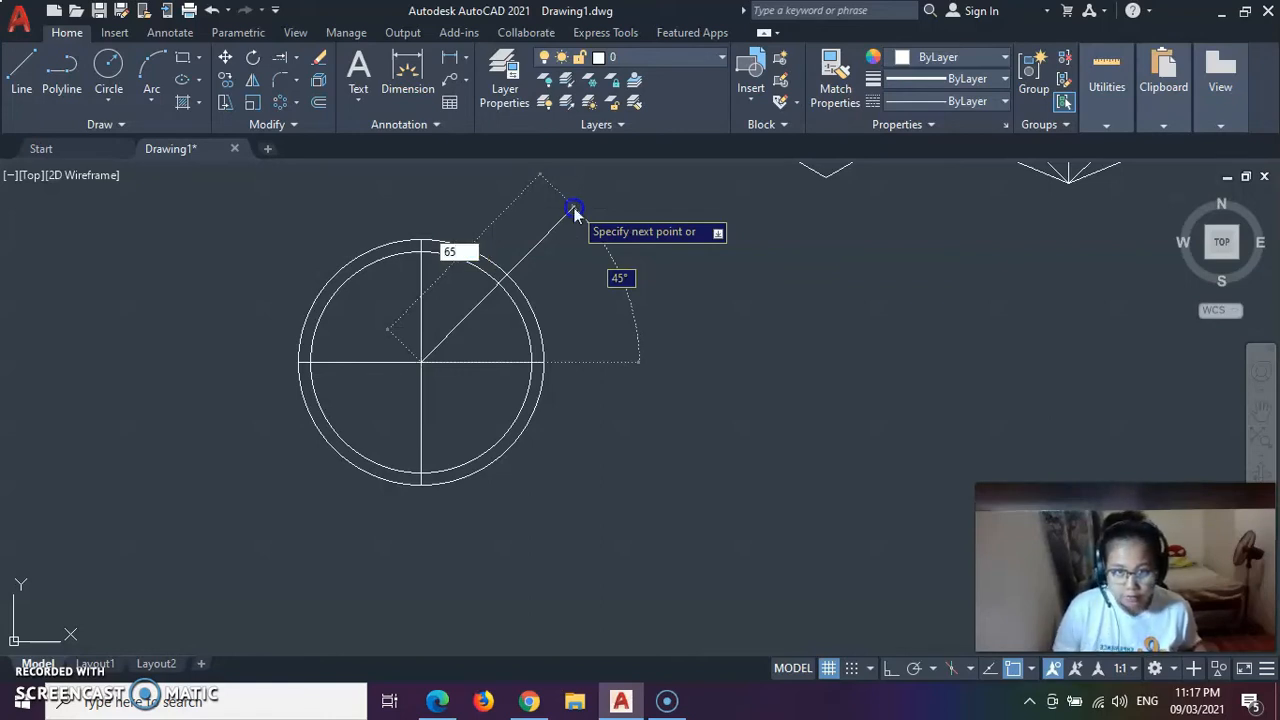
key("Return")
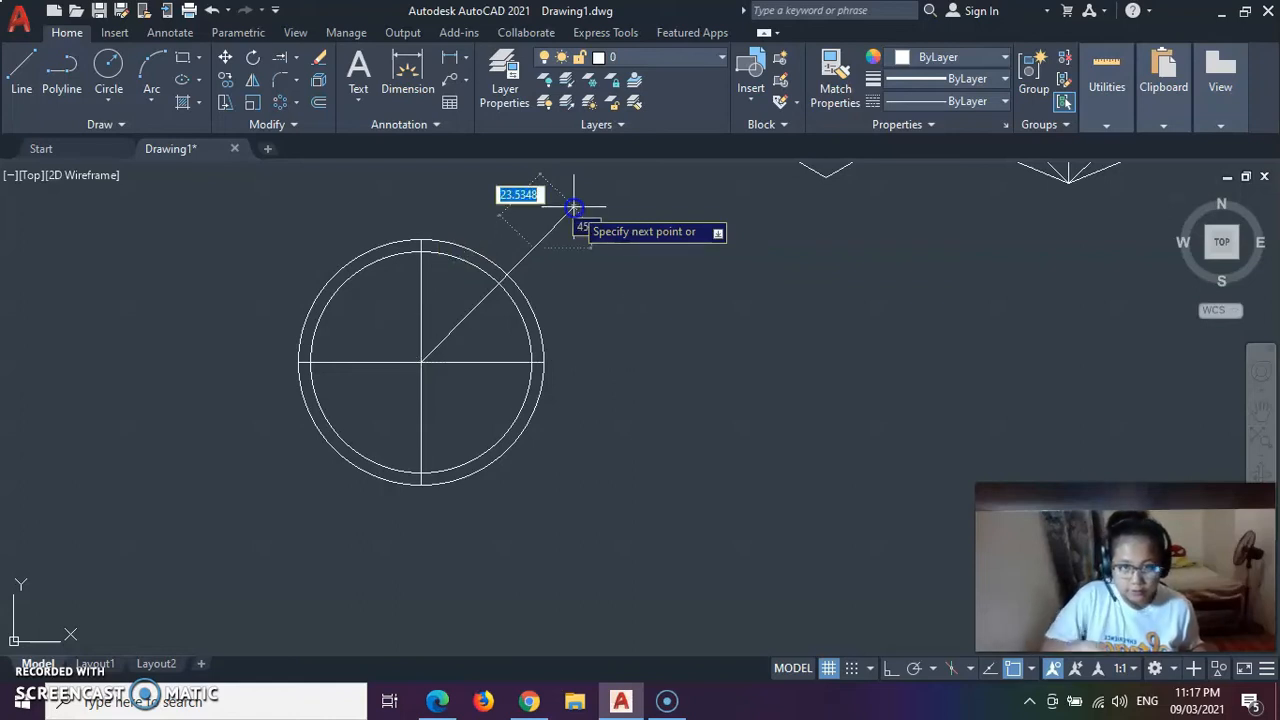
key("Escape")
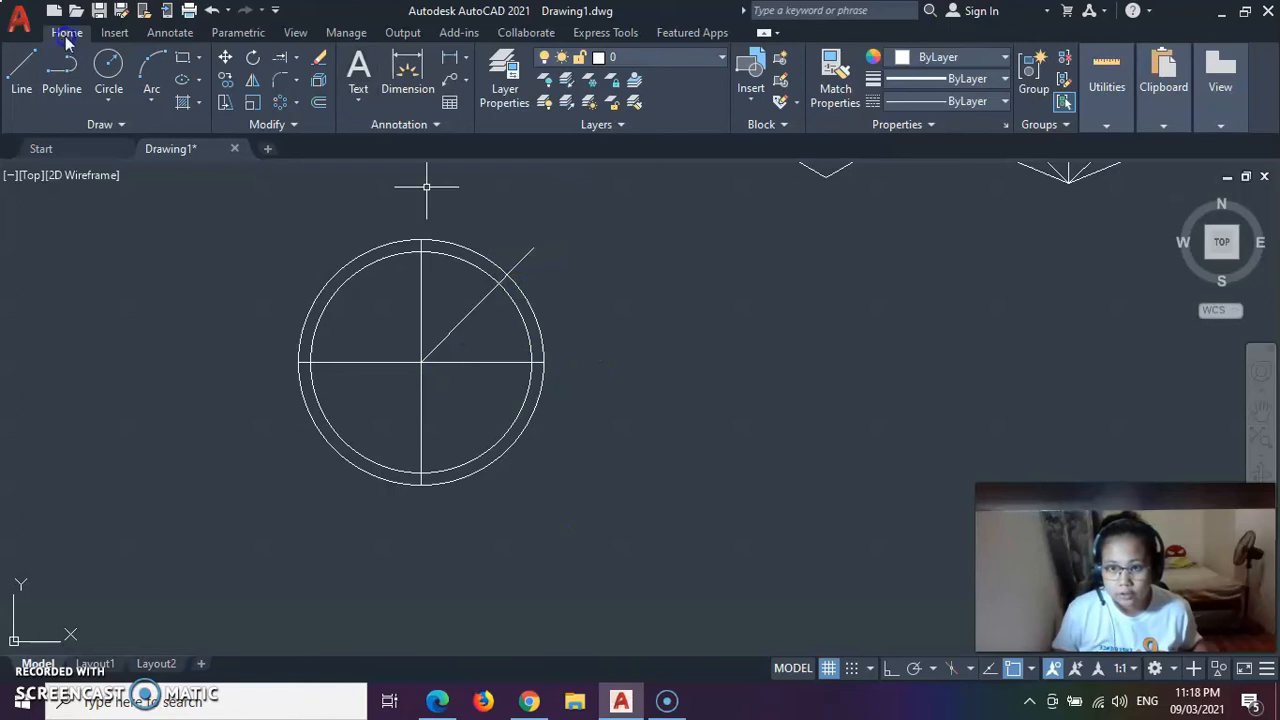
left_click(22, 72)
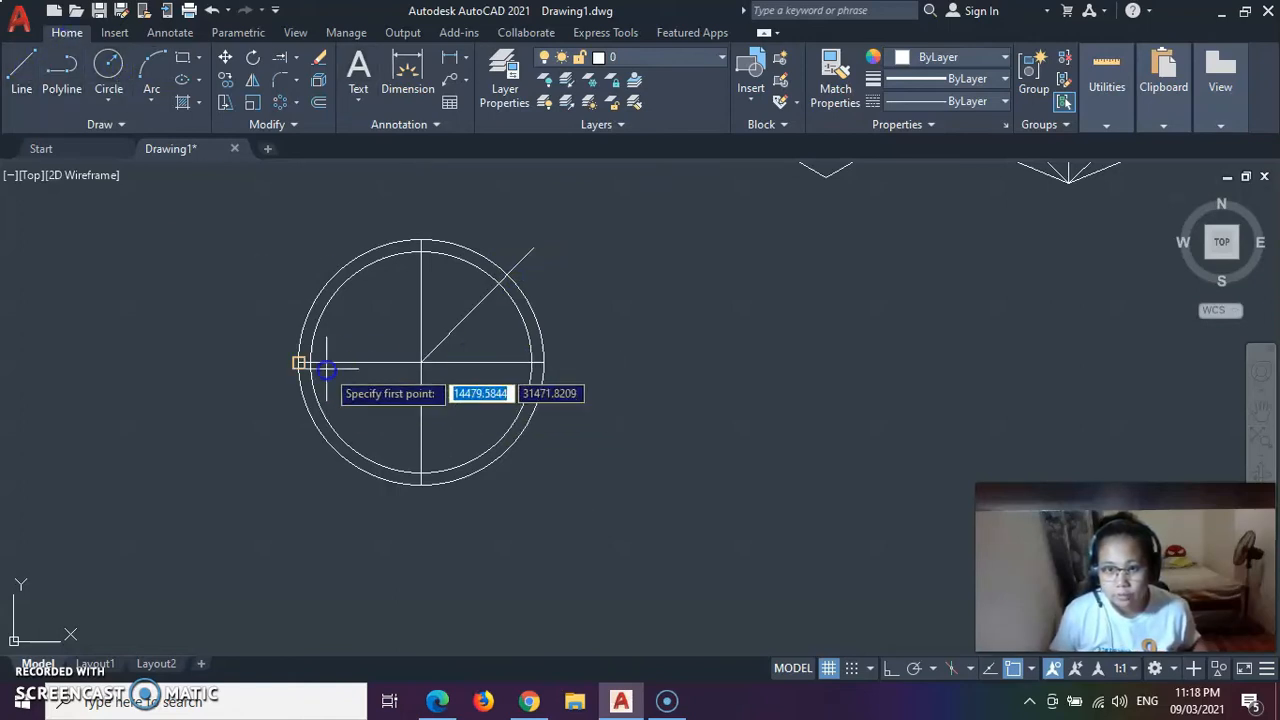
left_click(422, 364)
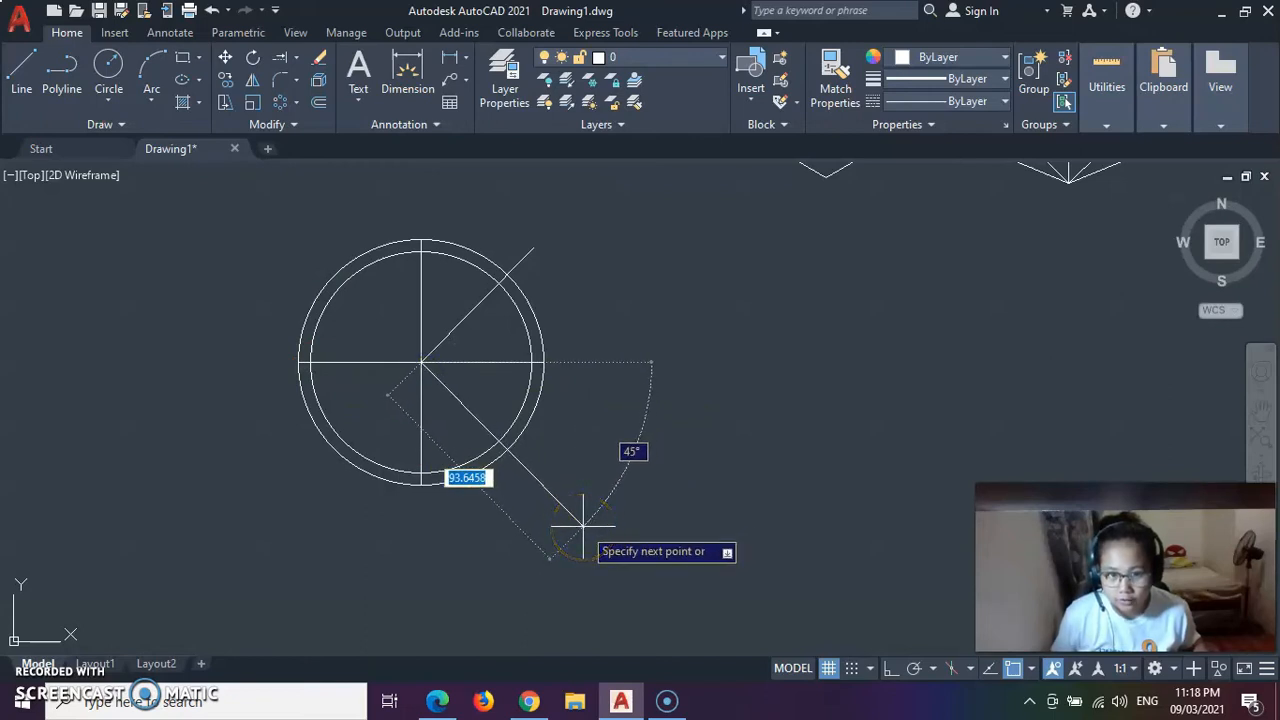
key("Return")
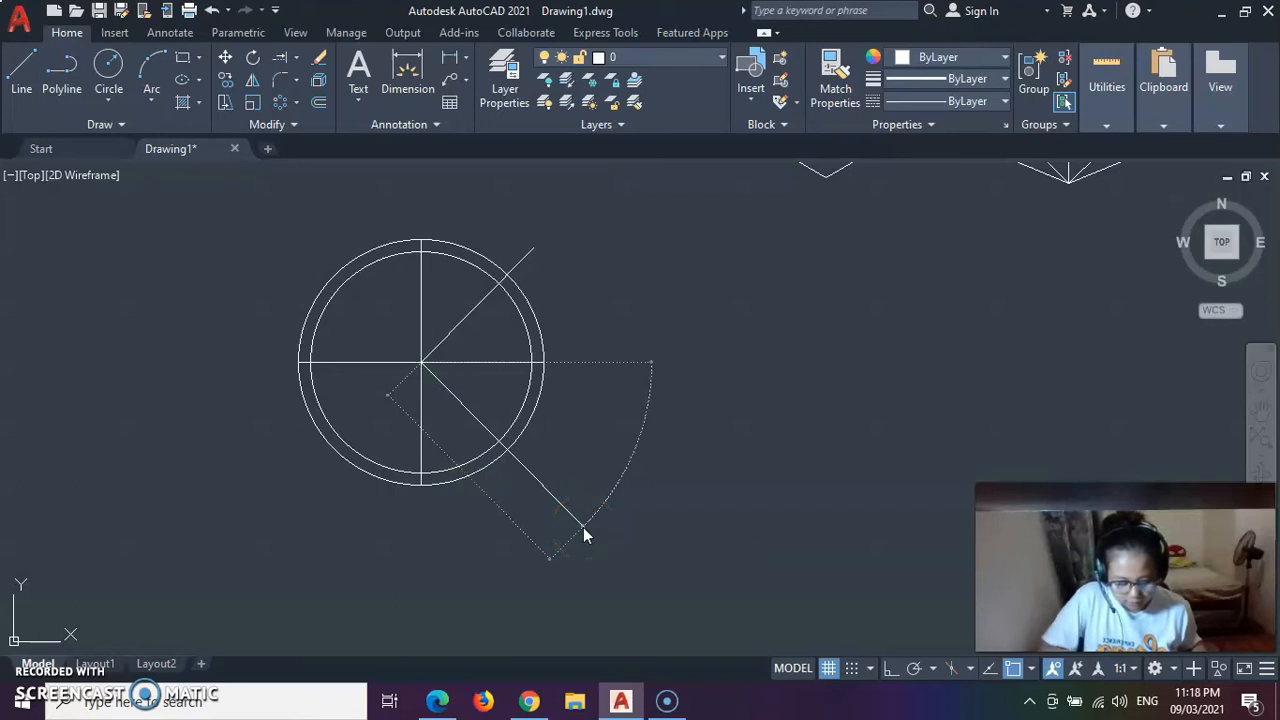
key("Return")
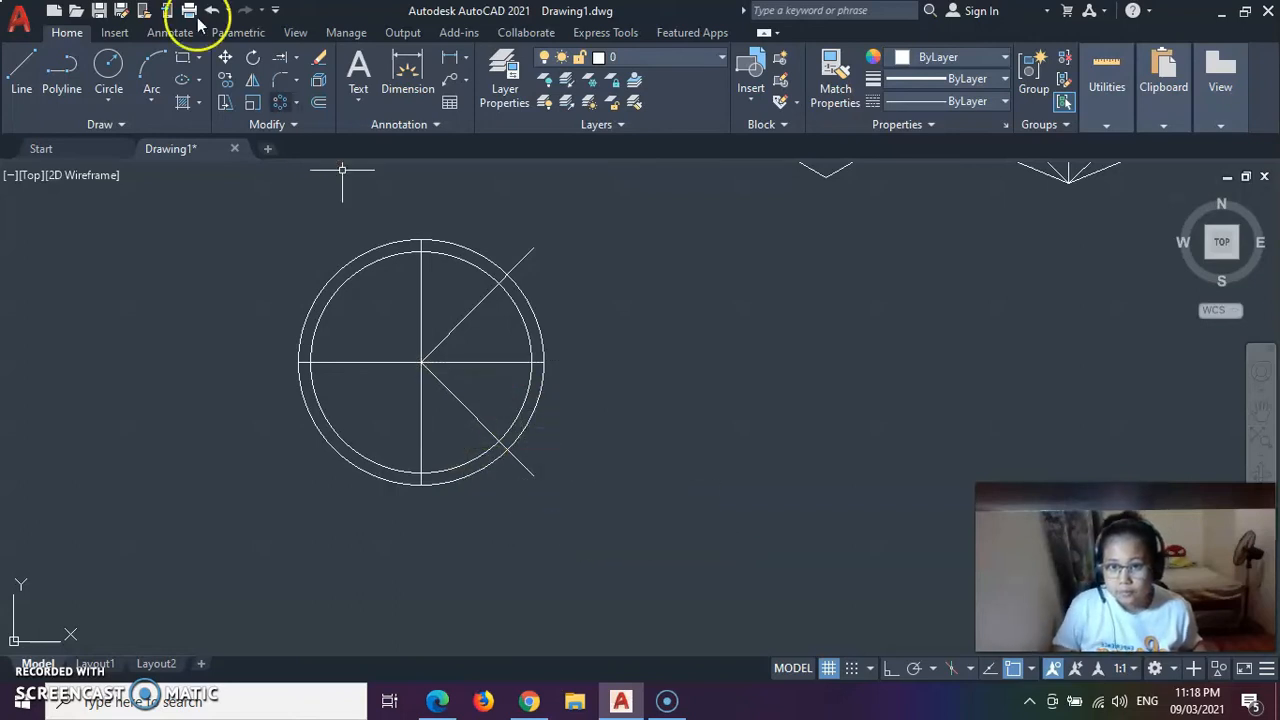
- Draw two diagonal lines of length 65 from the centre at 135°, one toward the lower left and one toward the upper left
left_click(24, 72)
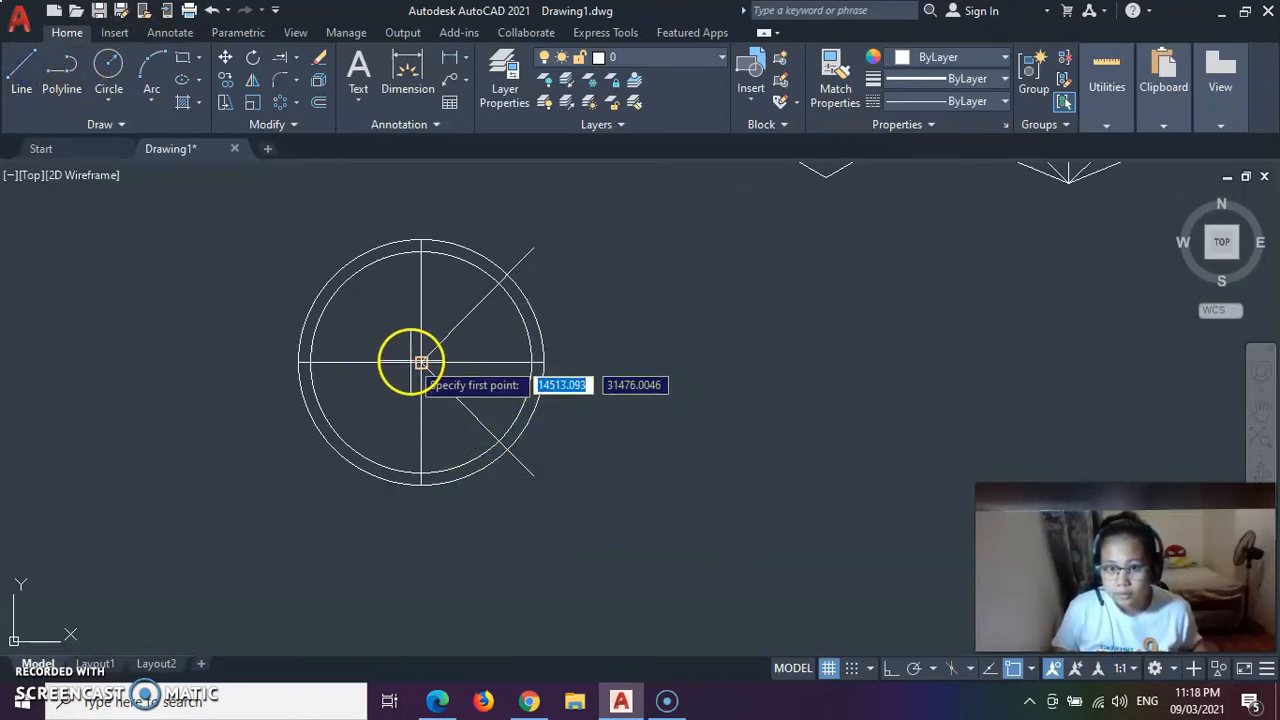
left_click(422, 364)
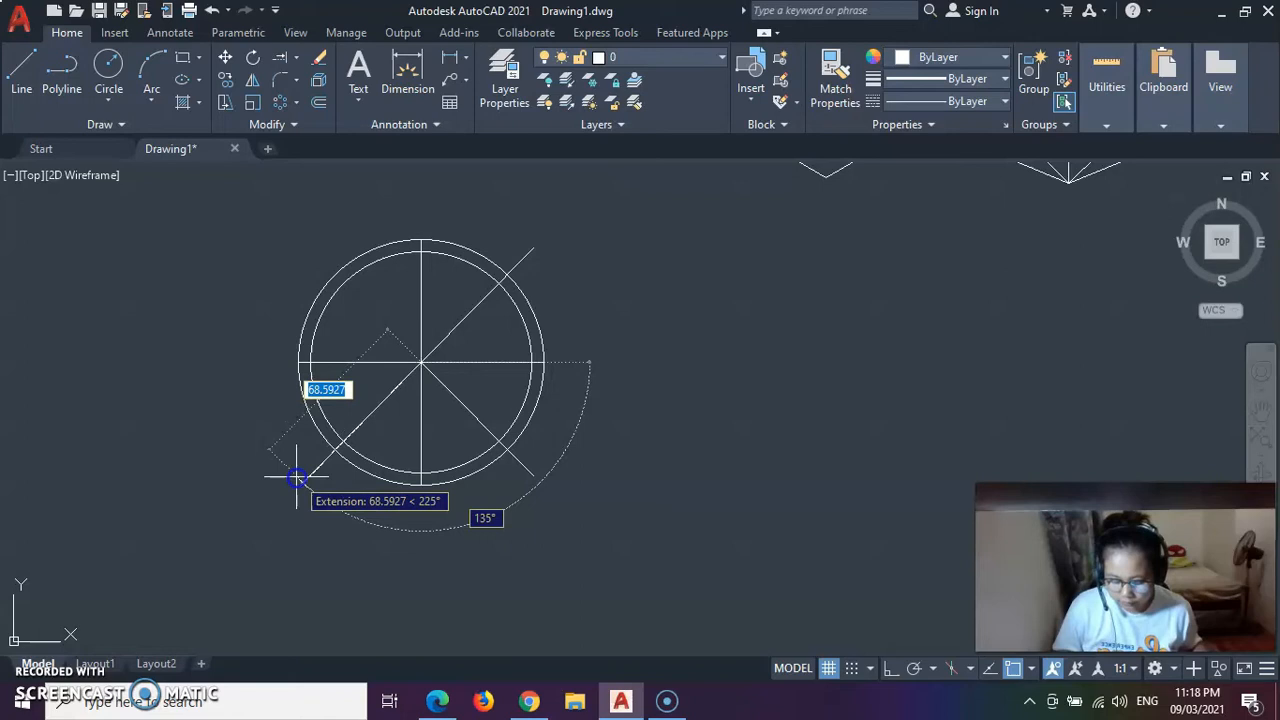
type("65")
key("Return")
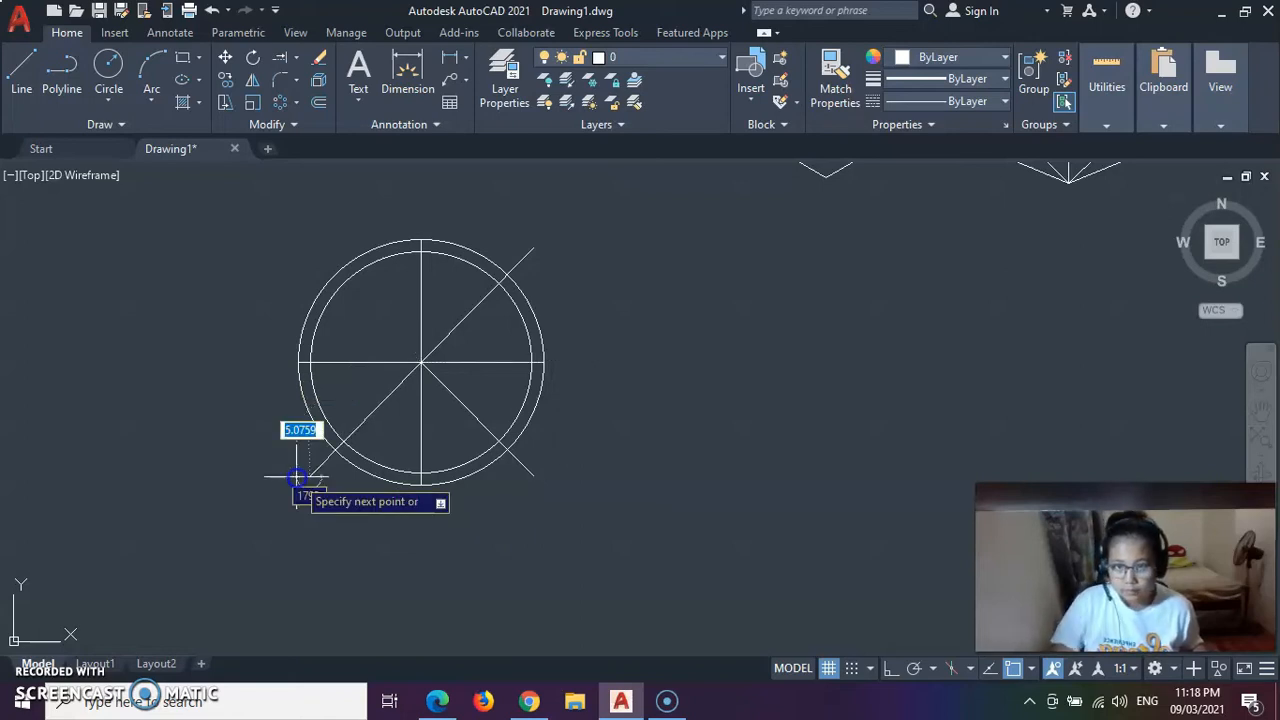
key("Escape")
left_click(30, 72)
left_click(421, 362)
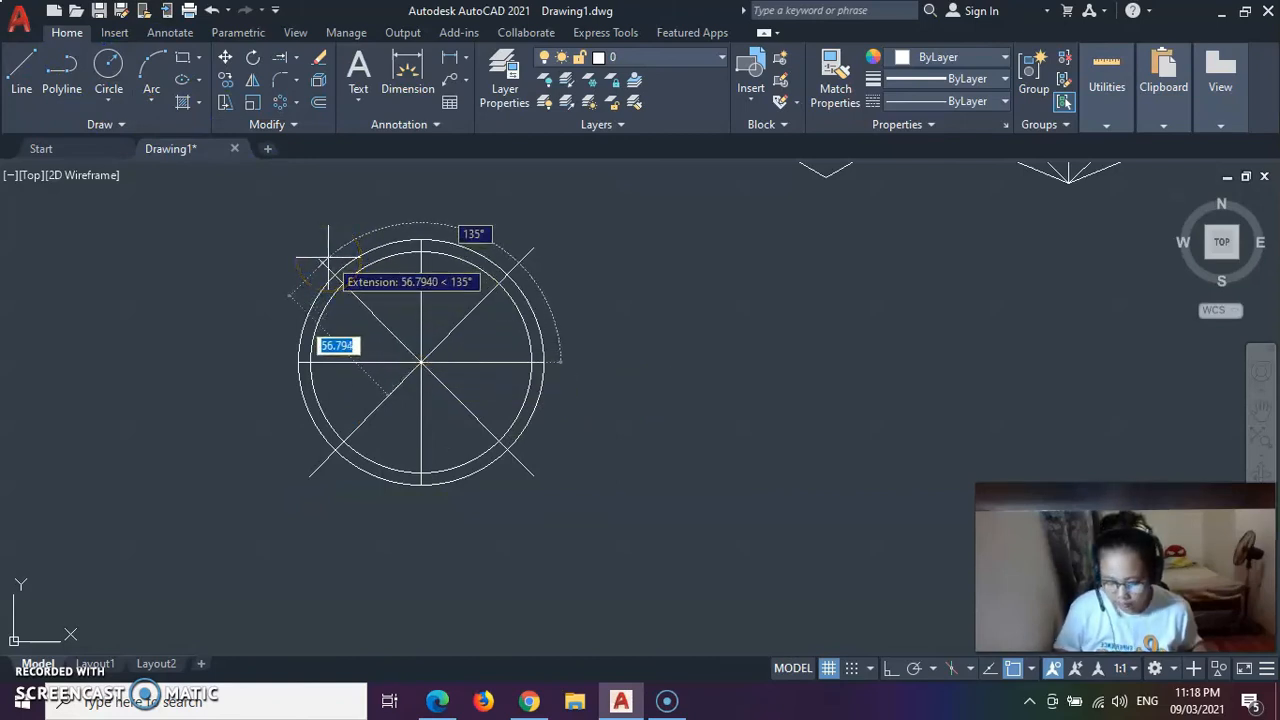
type("65")
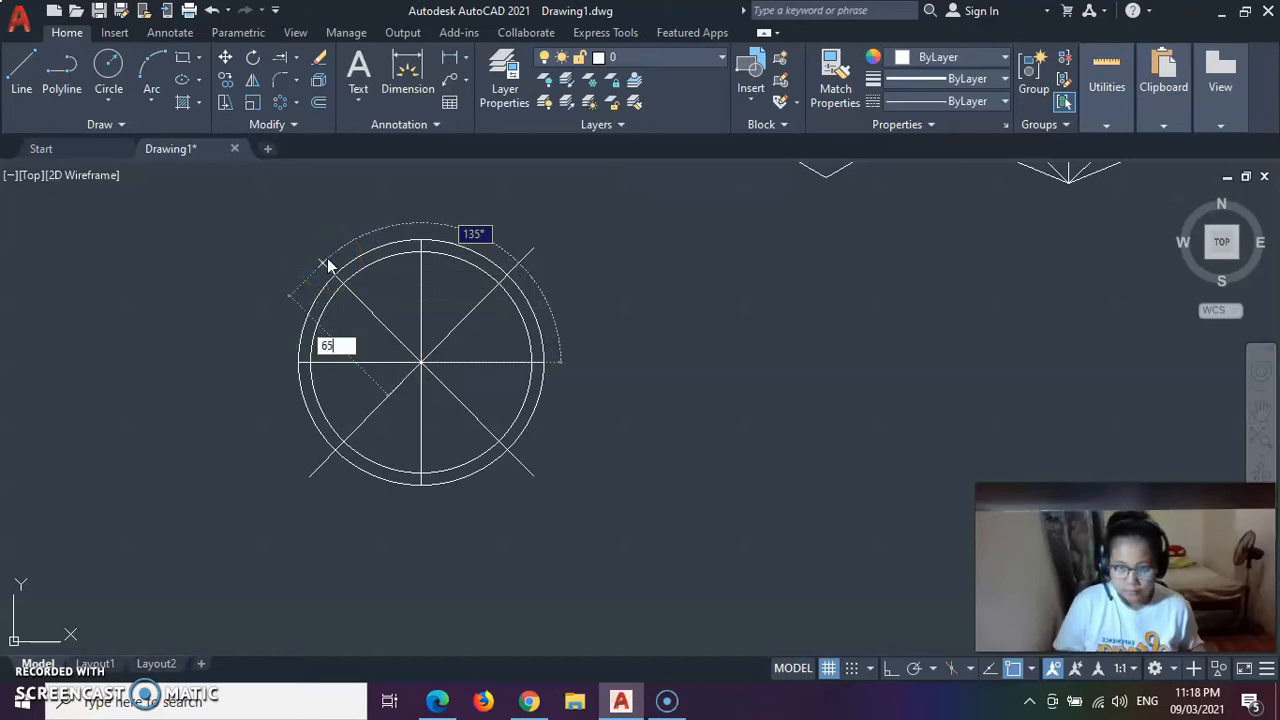
key("Return")
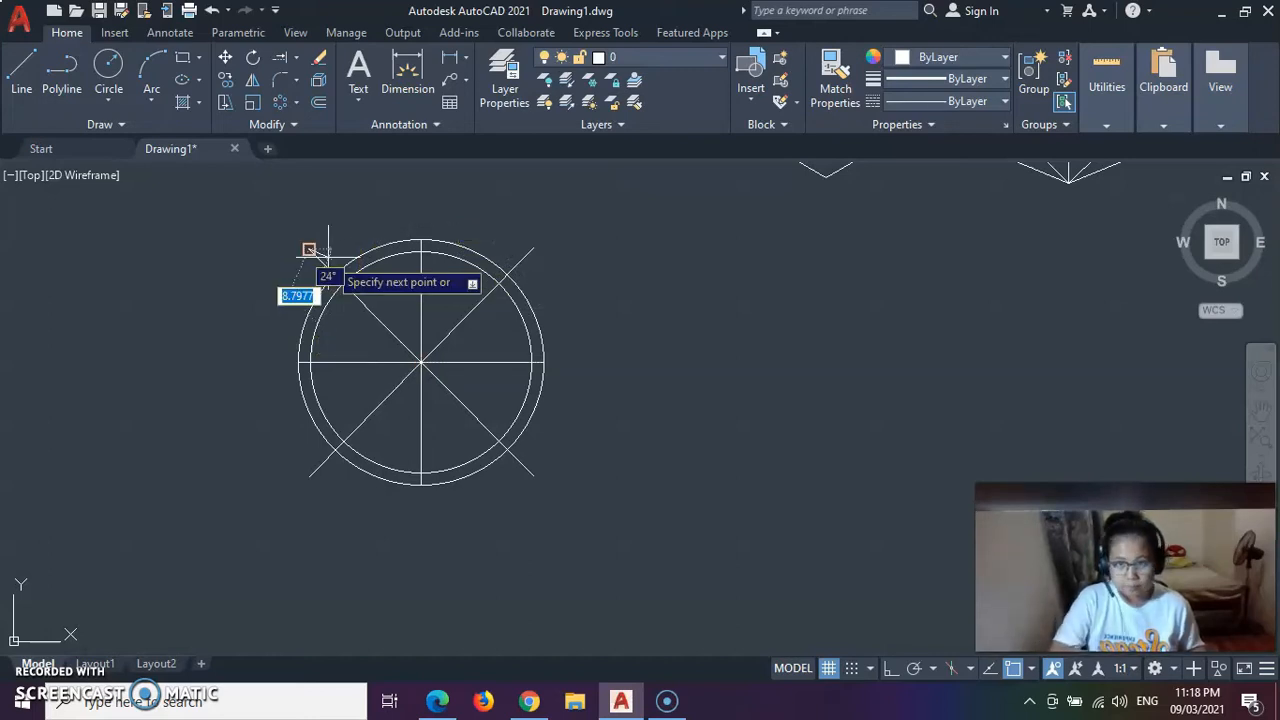
key("Return")
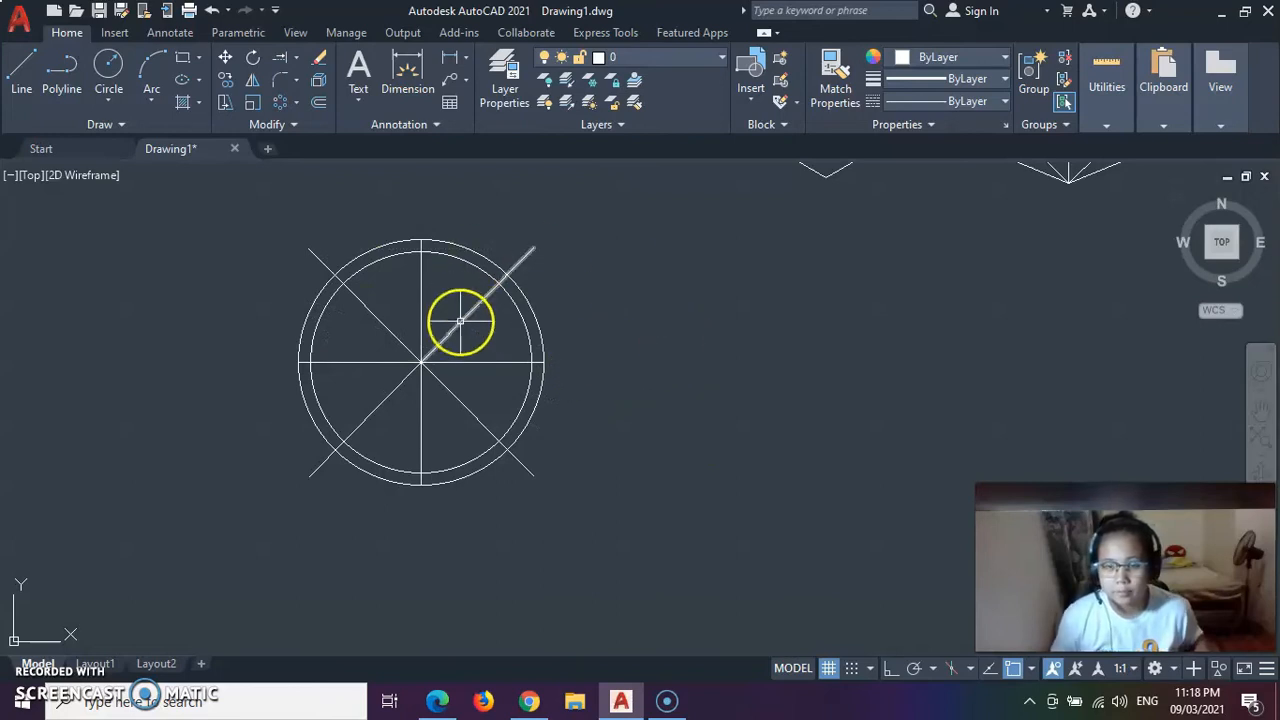
- Draw two circles of radius 20 centred on the outer ends of the upper-right and upper-left diagonal lines
left_click(106, 65)
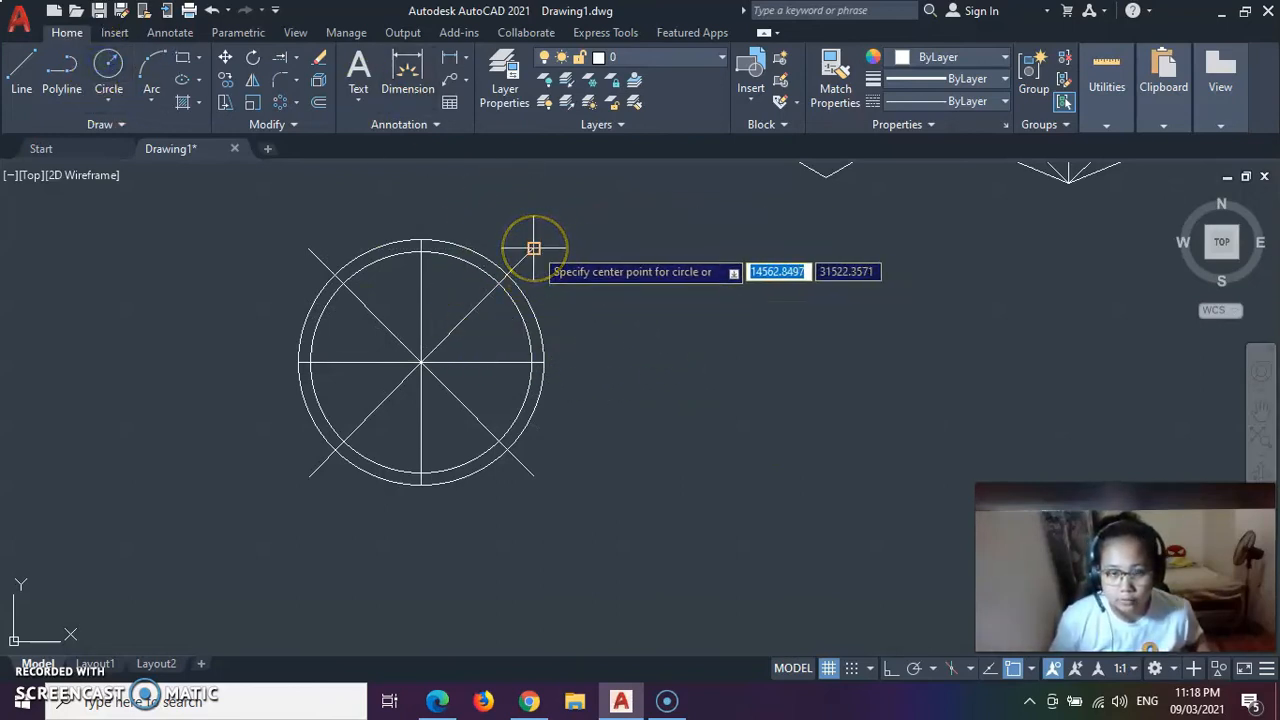
left_click(533, 248)
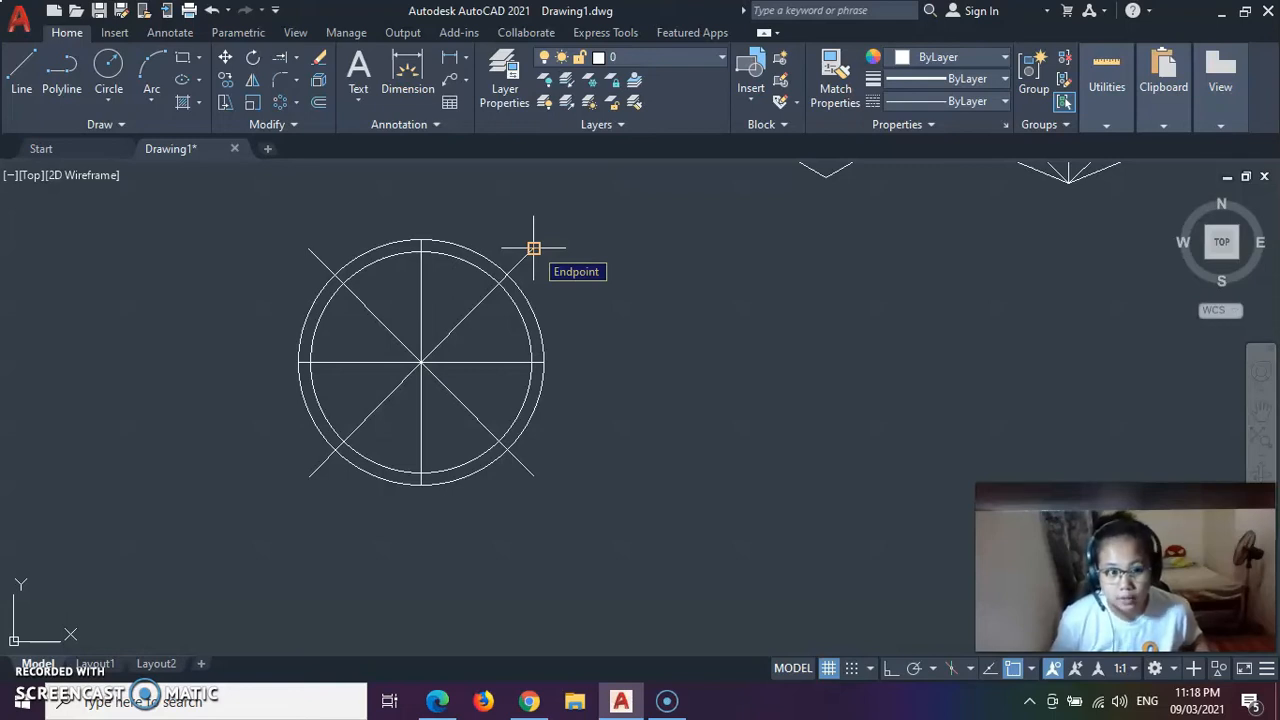
left_click(534, 247)
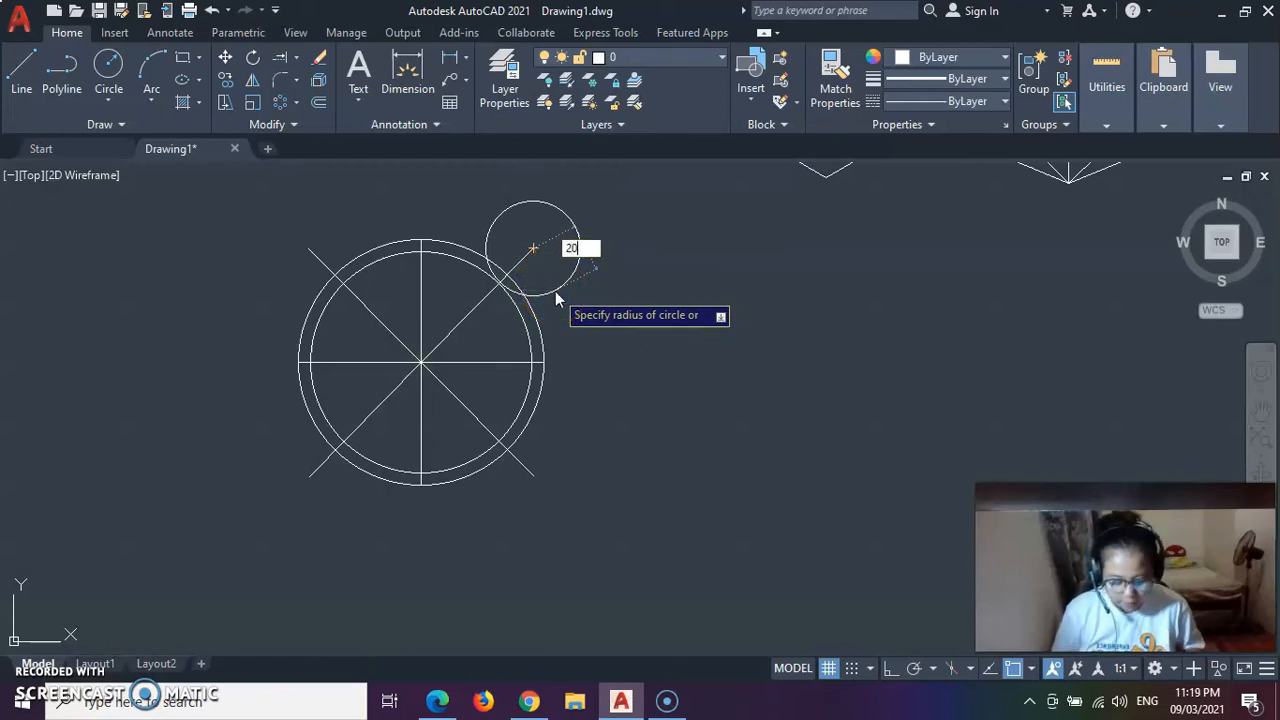
type("20")
key("Return")
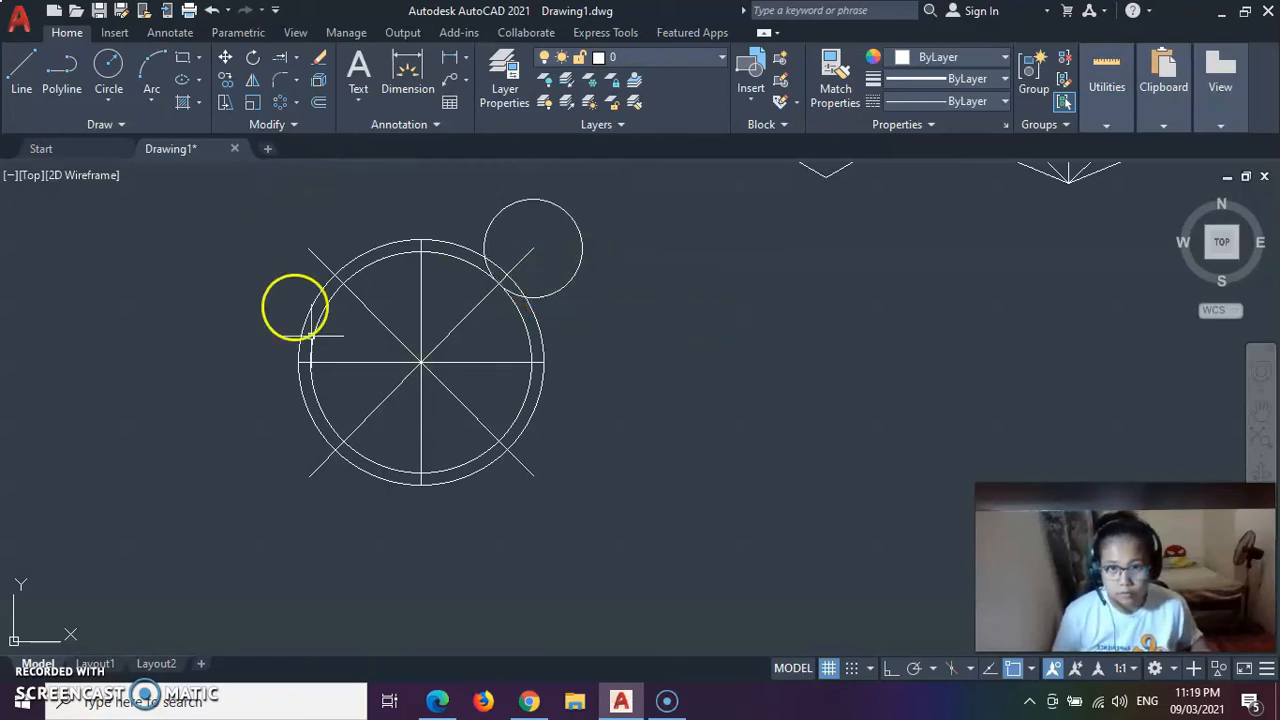
left_click(110, 67)
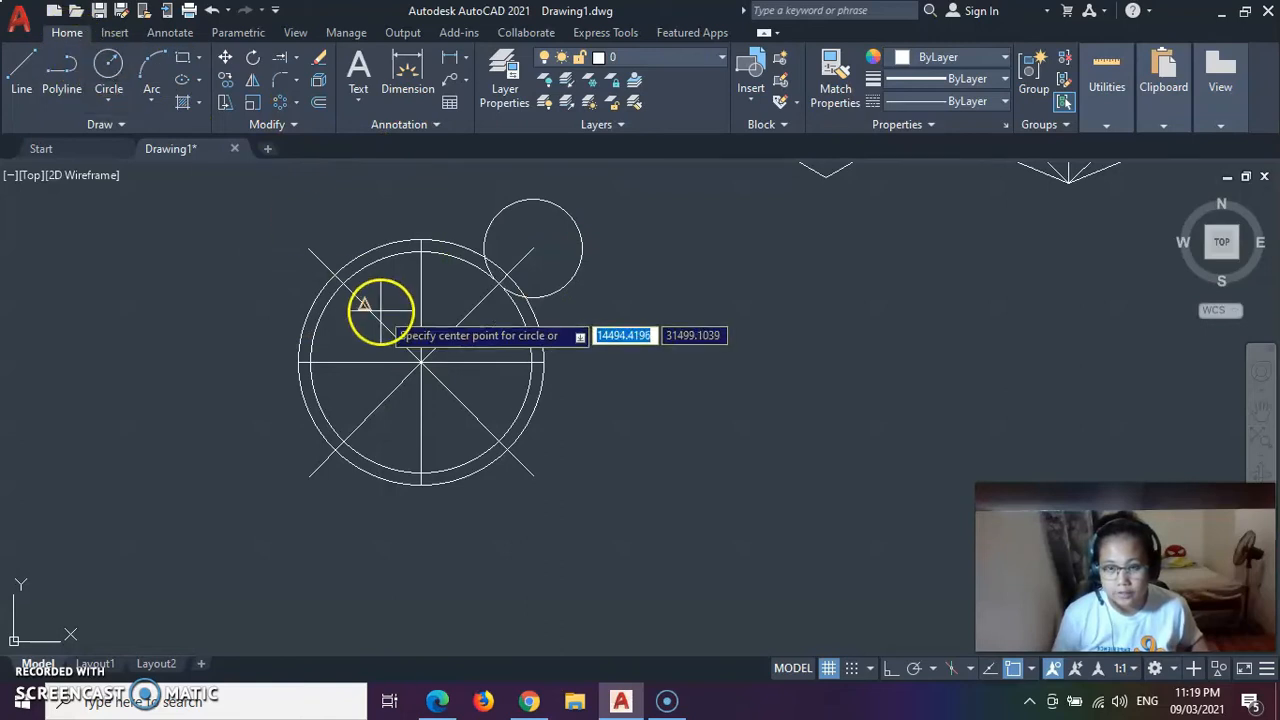
left_click(308, 249)
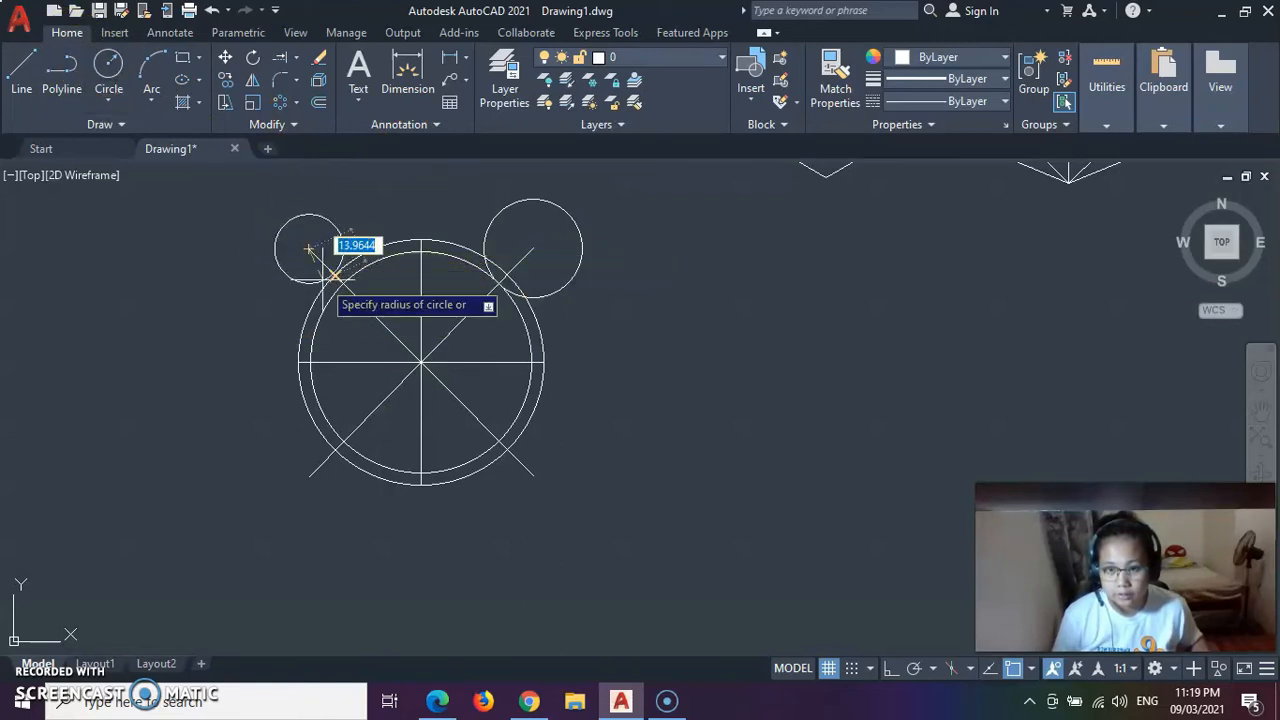
type("20")
key("Return")
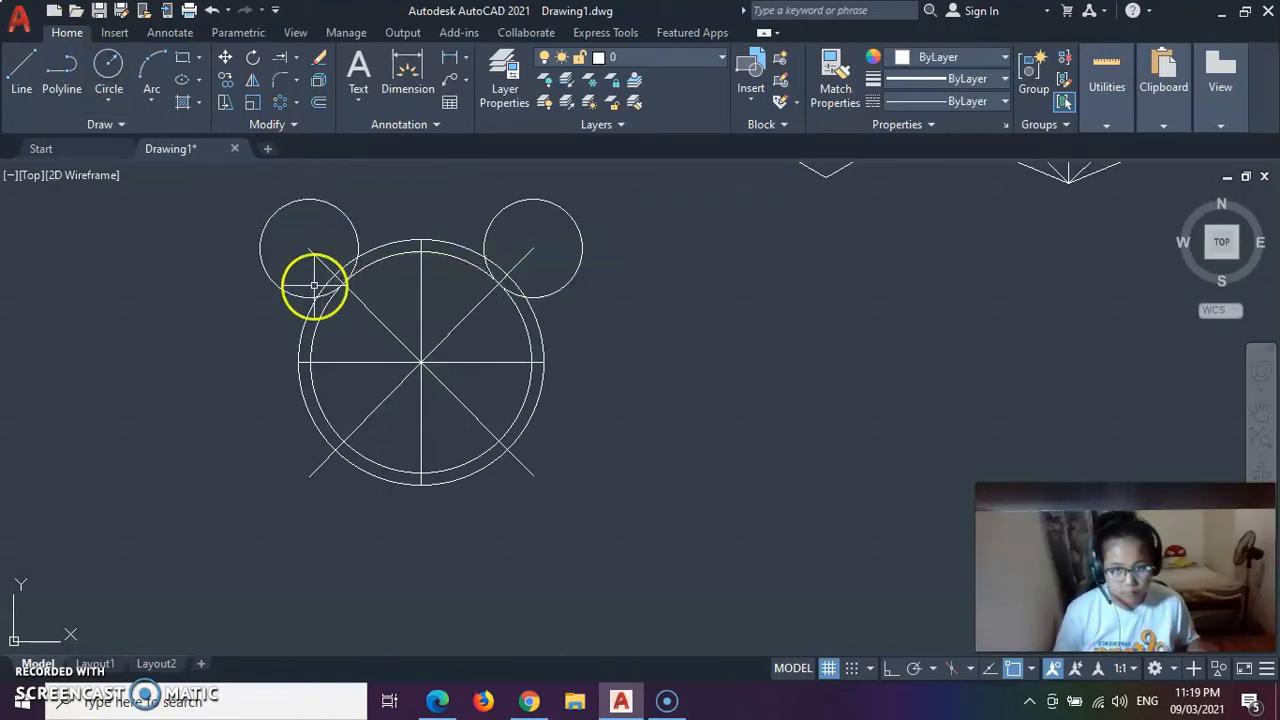
- Draw two circles of radius 20 centred on the outer ends of the lower-left and lower-right diagonal lines
left_click(108, 58)
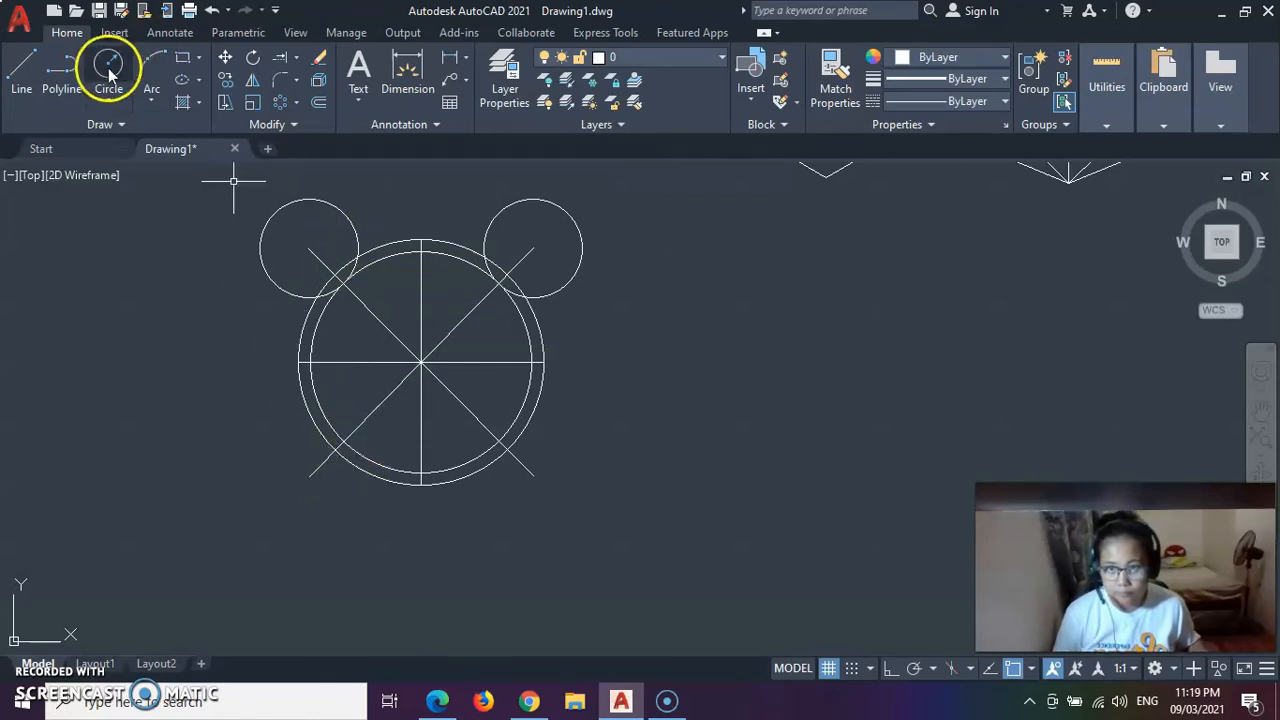
left_click(309, 476)
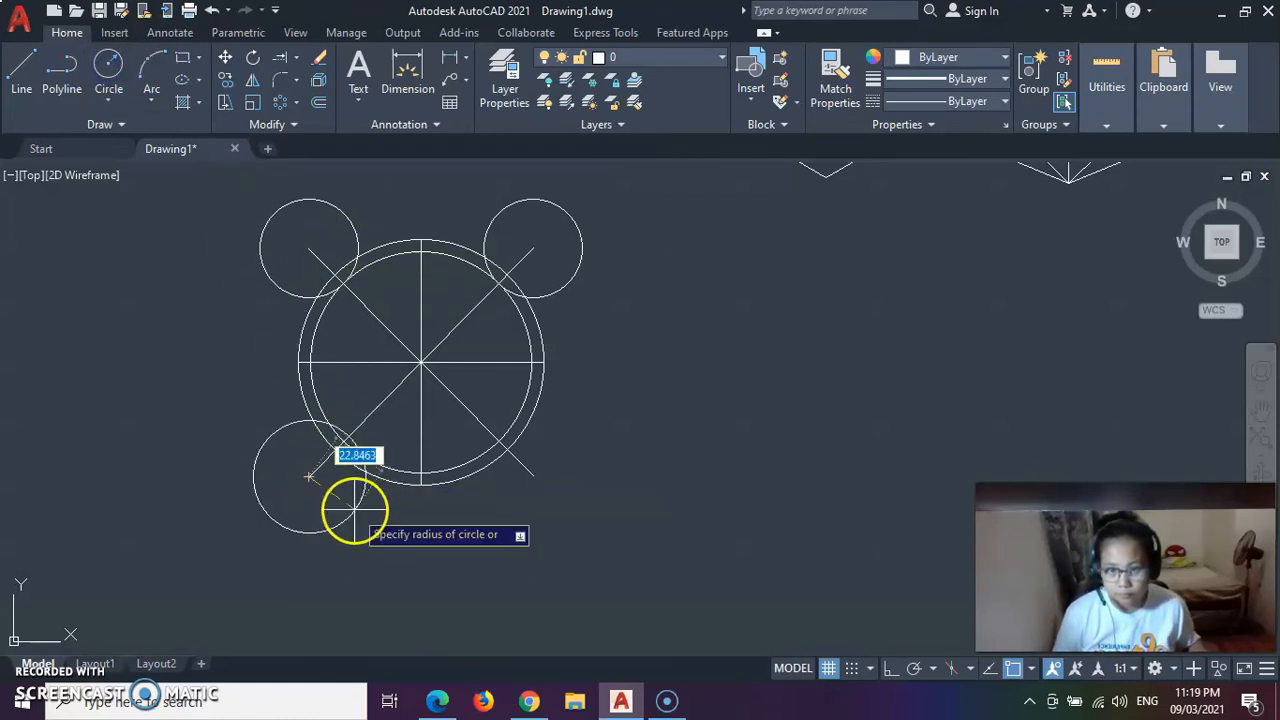
key("Return")
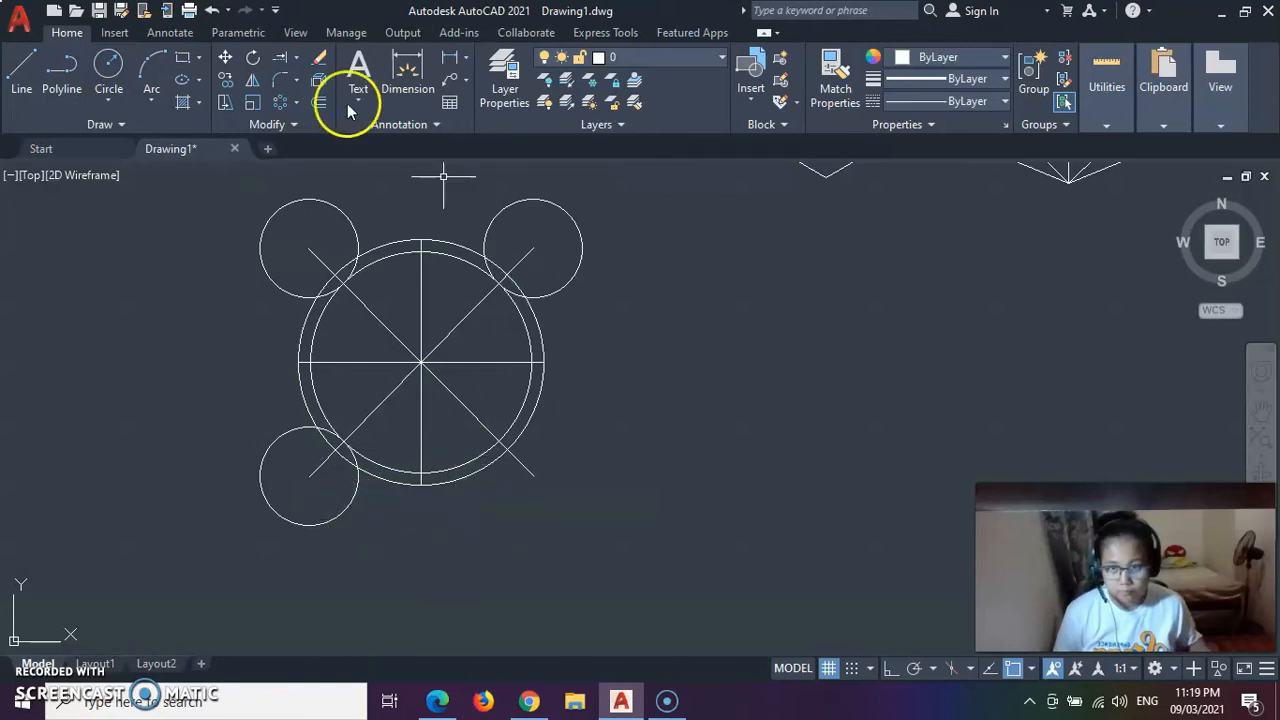
left_click(108, 66)
left_click(534, 475)
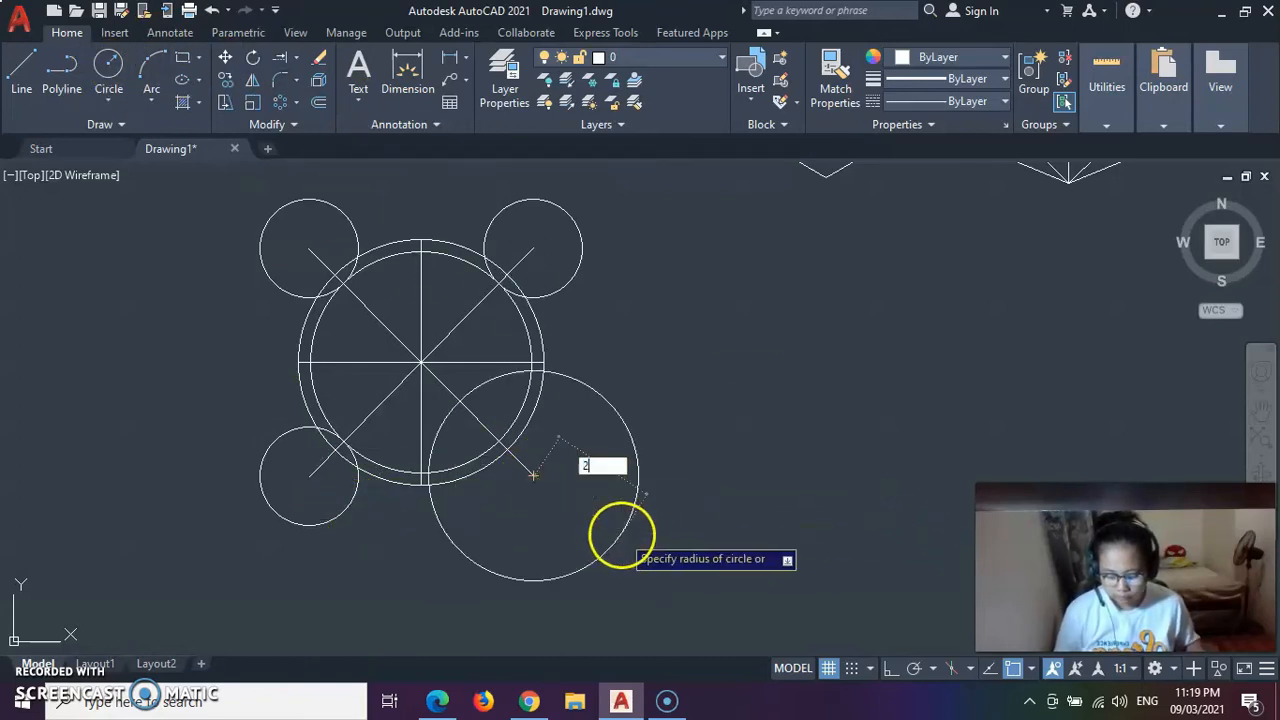
type("20")
key("Return")
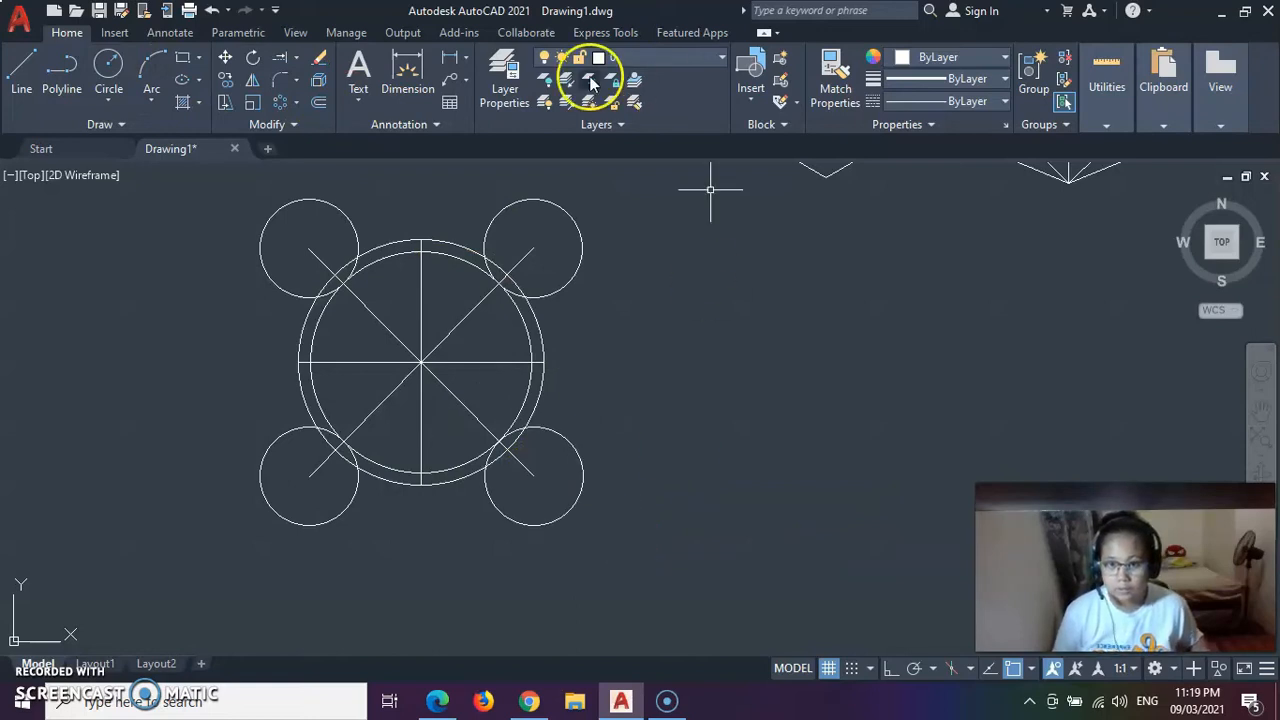
left_click(547, 201)
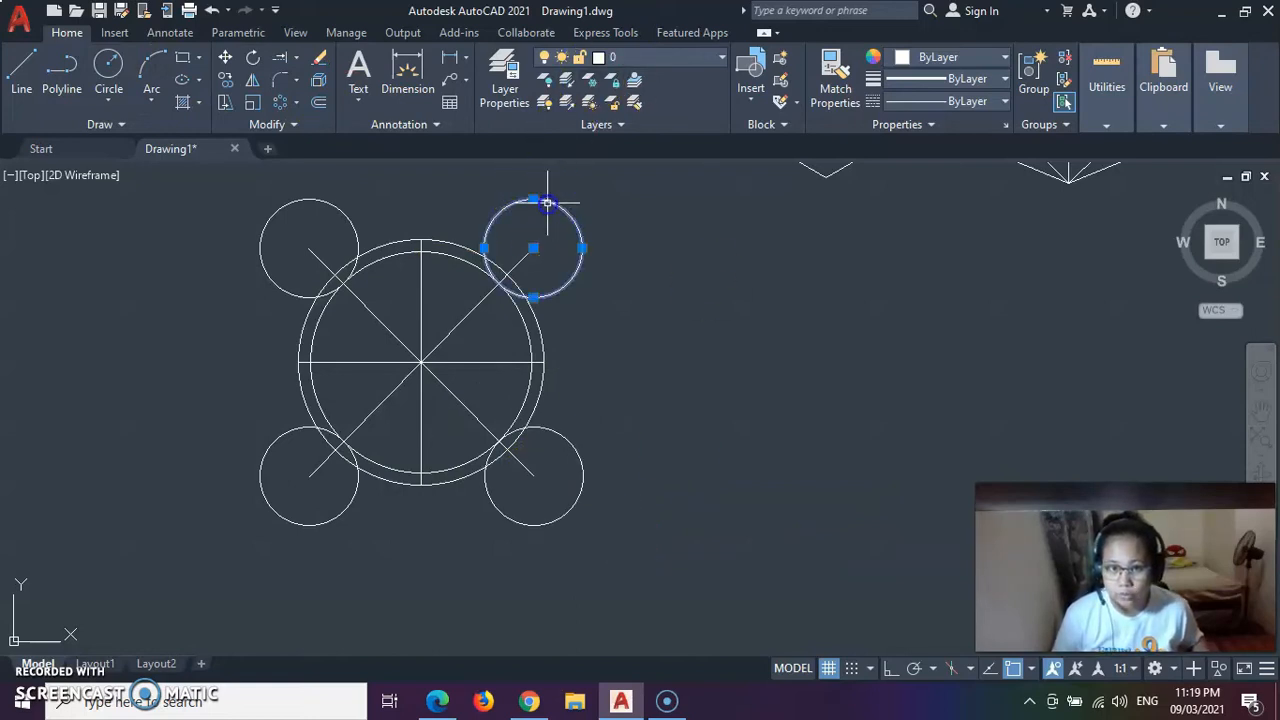
left_click(319, 102)
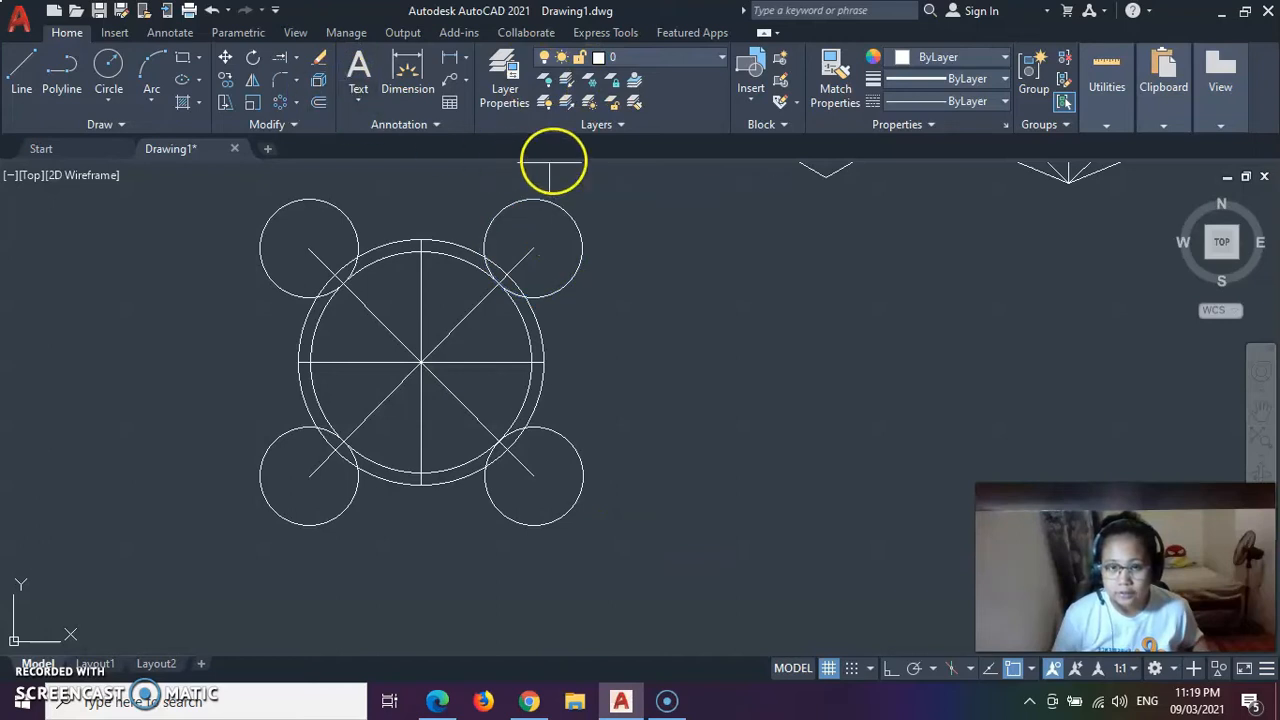
left_click(532, 246)
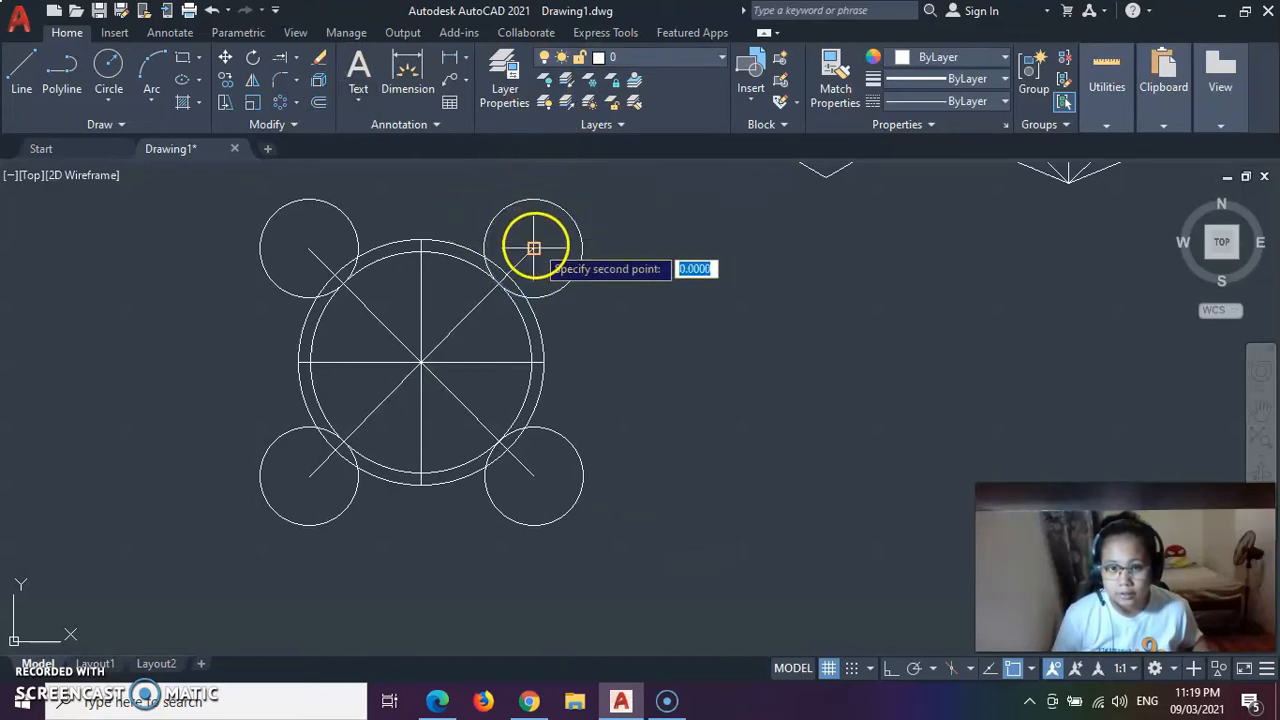
type("5")
key("Return")
left_click(533, 195)
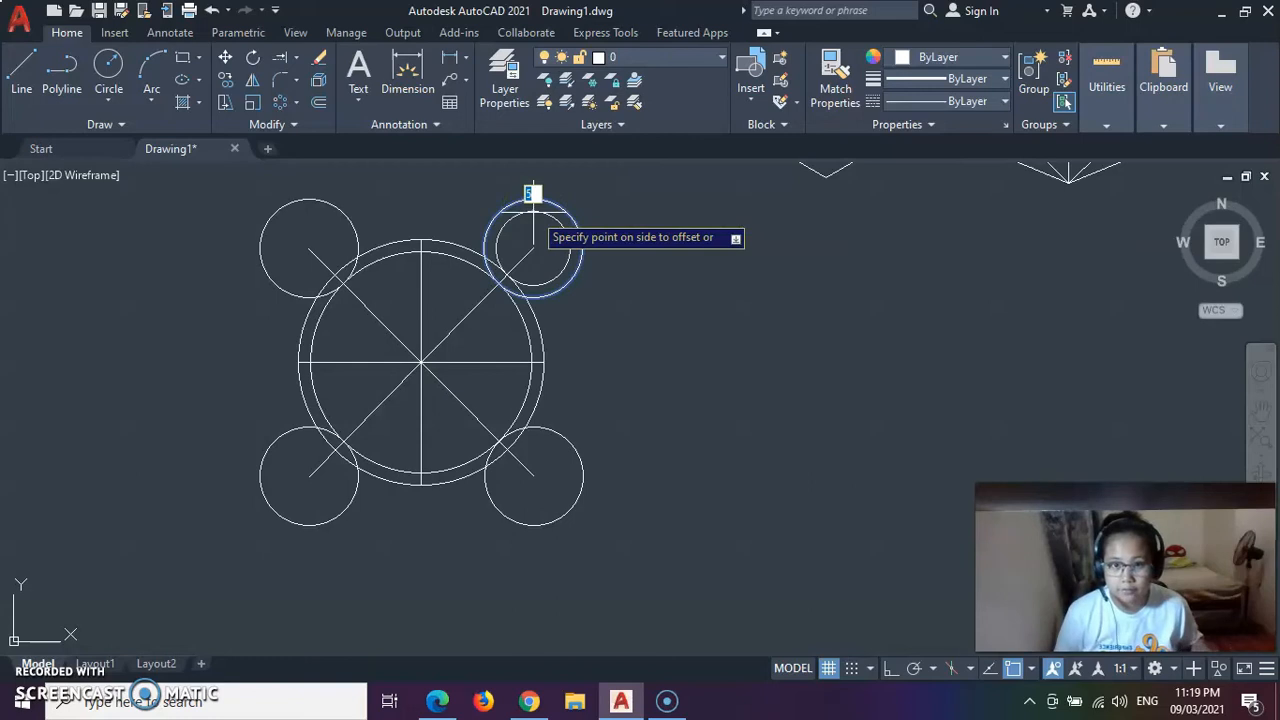
left_click(533, 195)
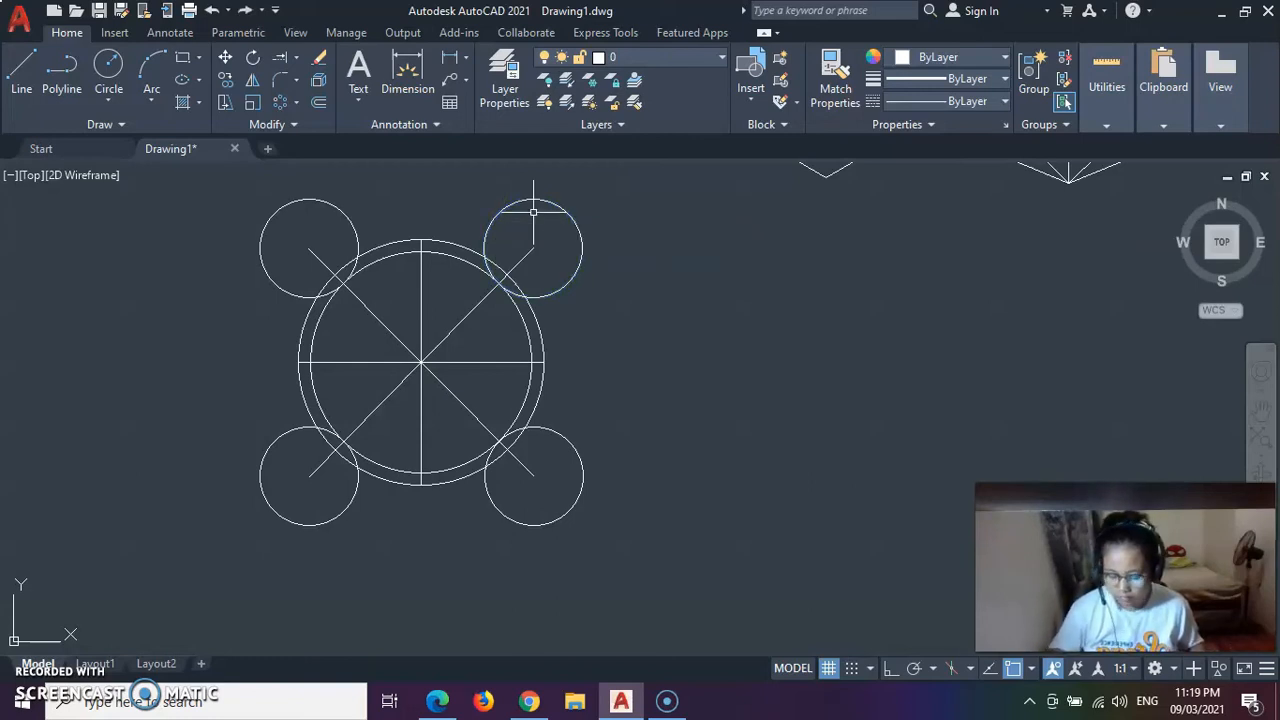
- Offset the upper-right small circle inward by 5
left_click(537, 198)
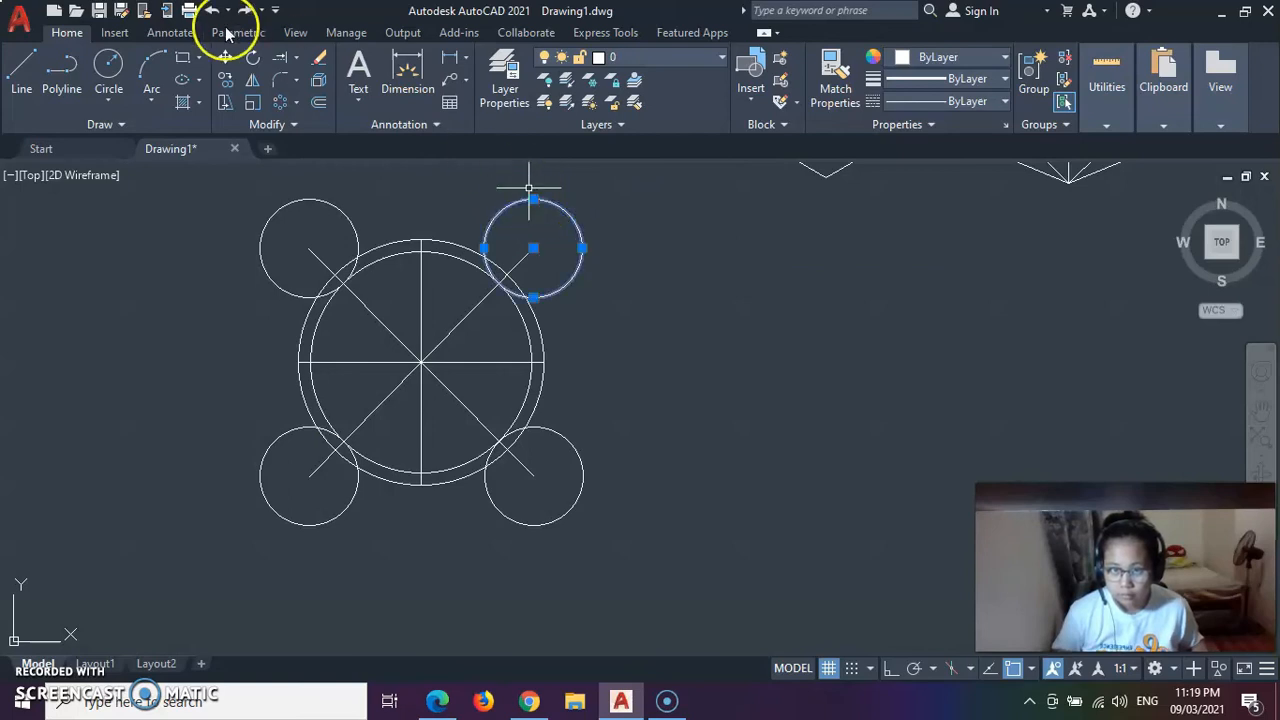
left_click(318, 102)
left_click(533, 247)
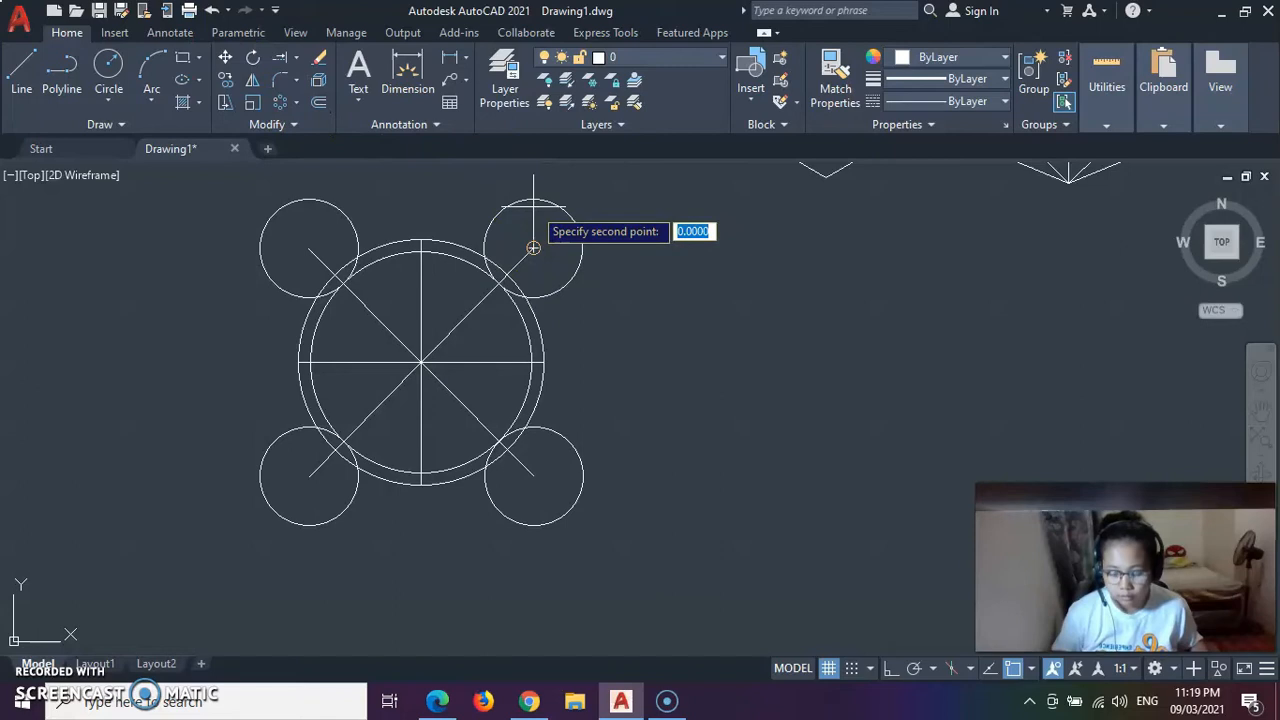
type("5")
key("Return")
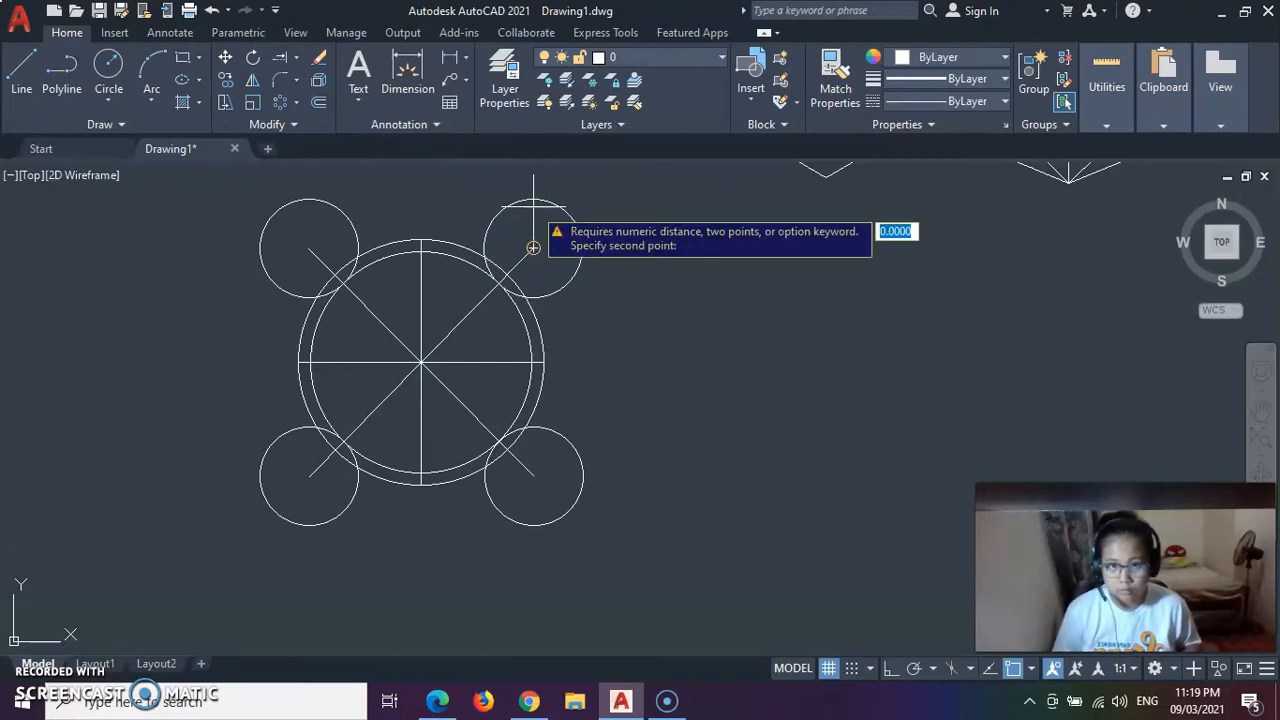
left_click(533, 208)
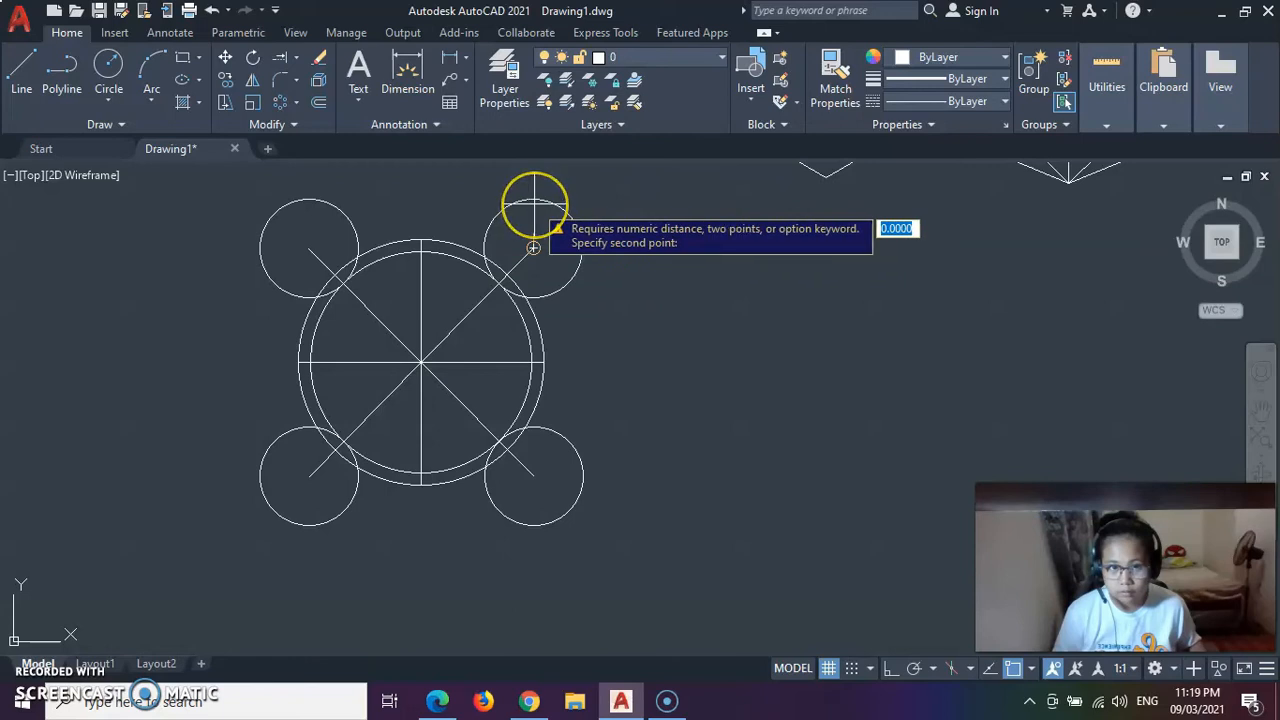
left_click(534, 203)
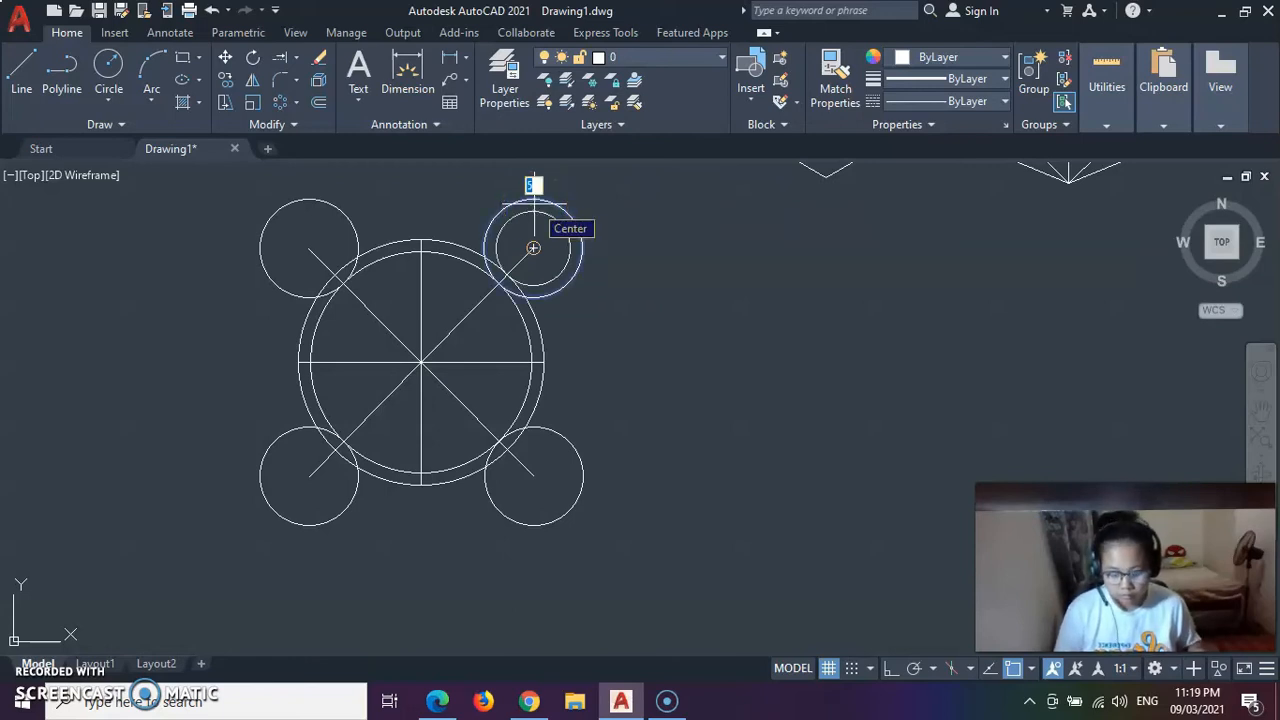
left_click(533, 247)
key("Escape")
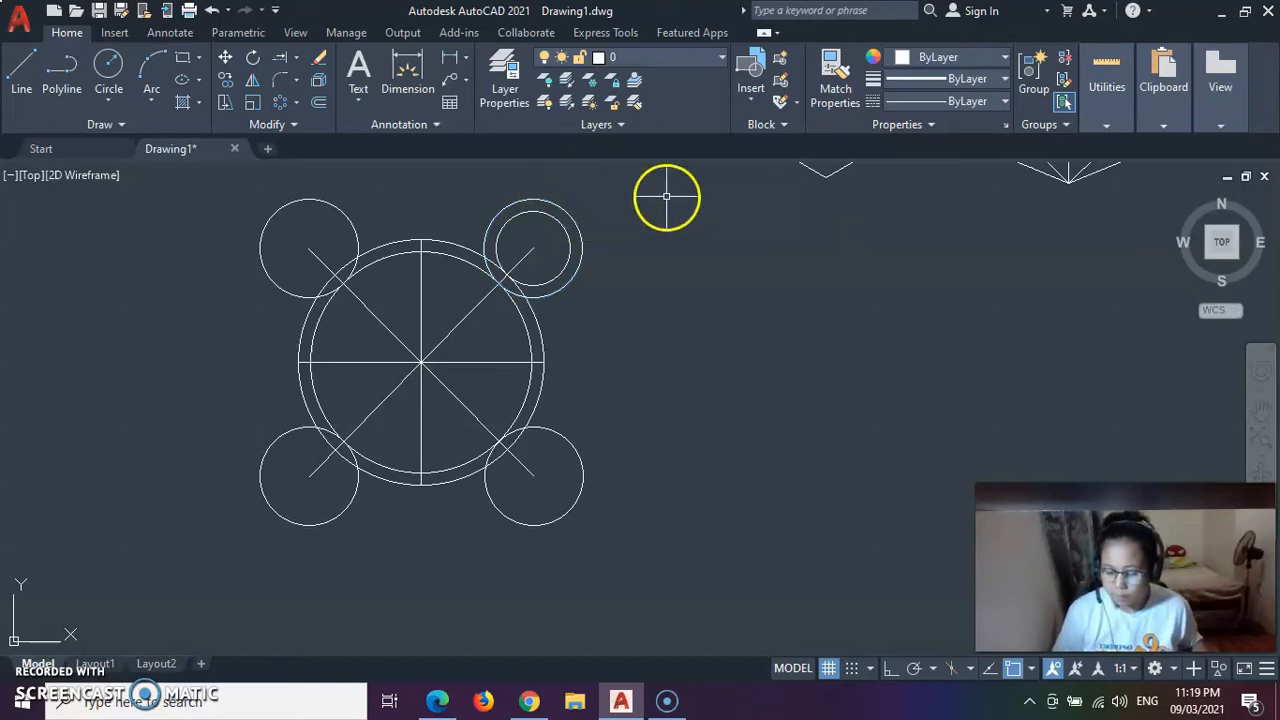
- Offset the lower-right small circle inward by 5
left_click(580, 454)
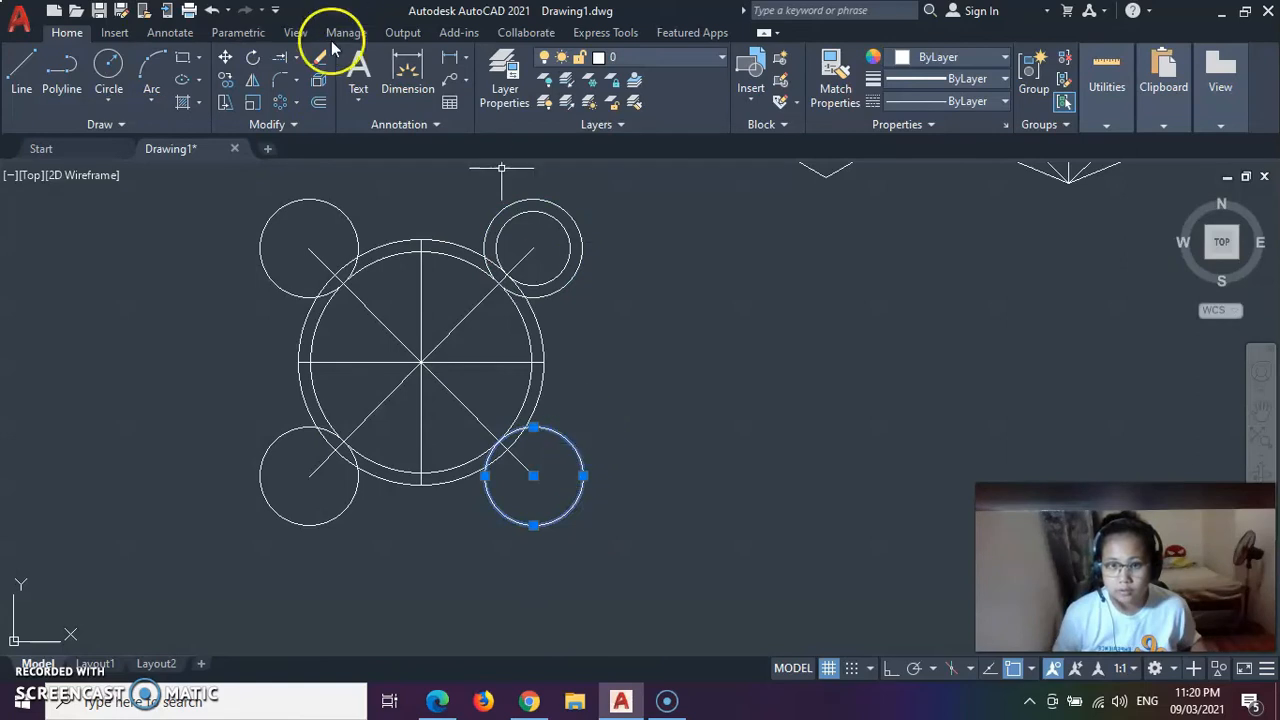
left_click(320, 104)
left_click(534, 476)
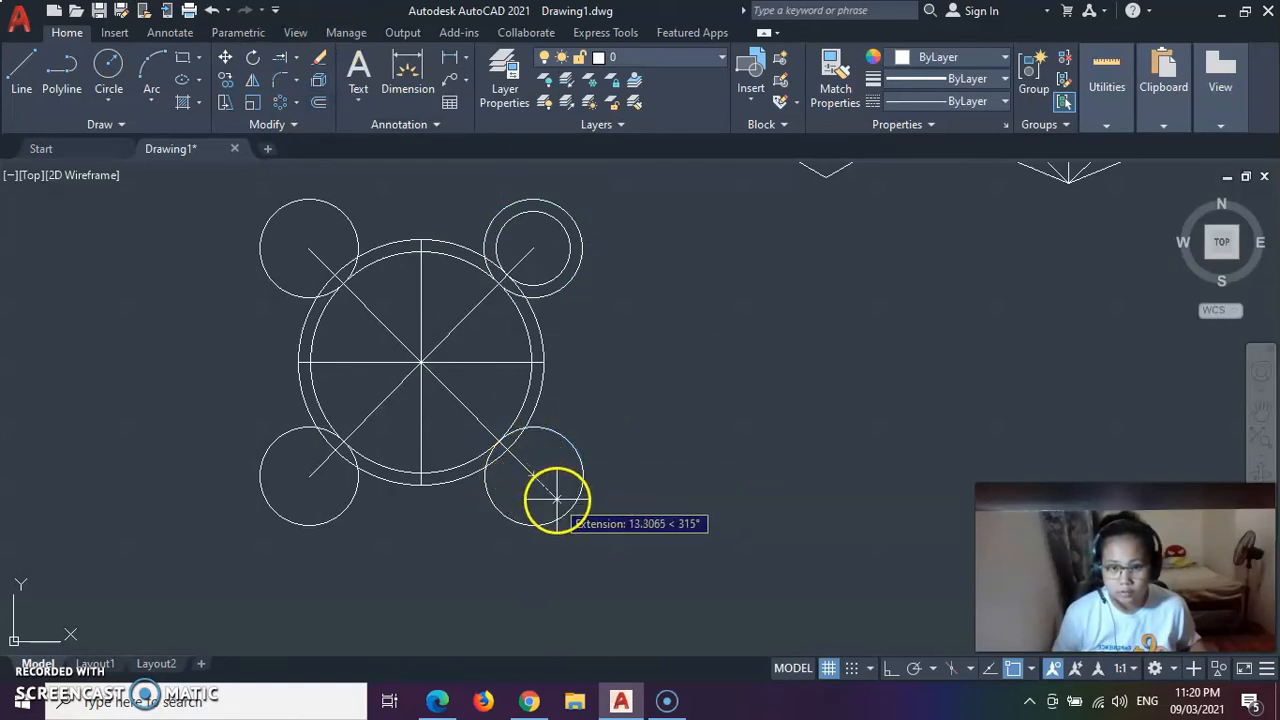
left_click(556, 505)
left_click(556, 500)
- Offset the upper-left and lower-left small circles inward by 5
left_click(228, 20)
left_click(323, 103)
left_click(316, 104)
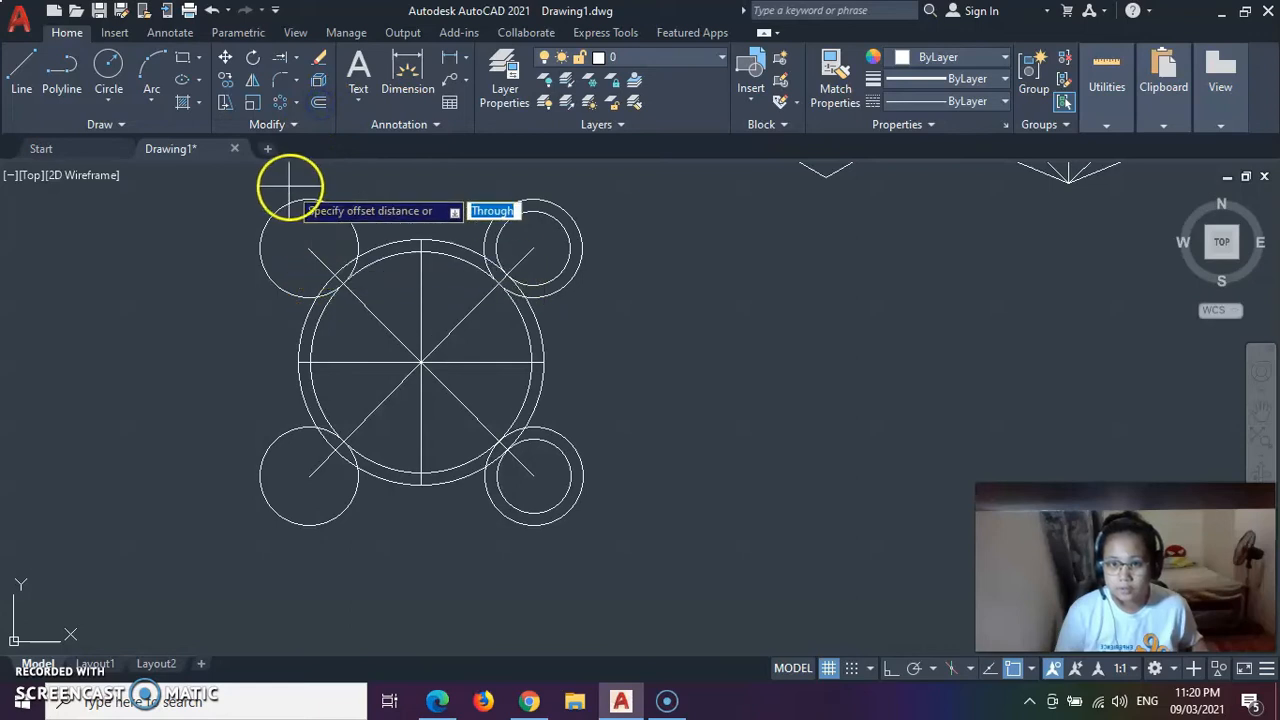
key("Return")
left_click(318, 200)
left_click(319, 103)
left_click(312, 250)
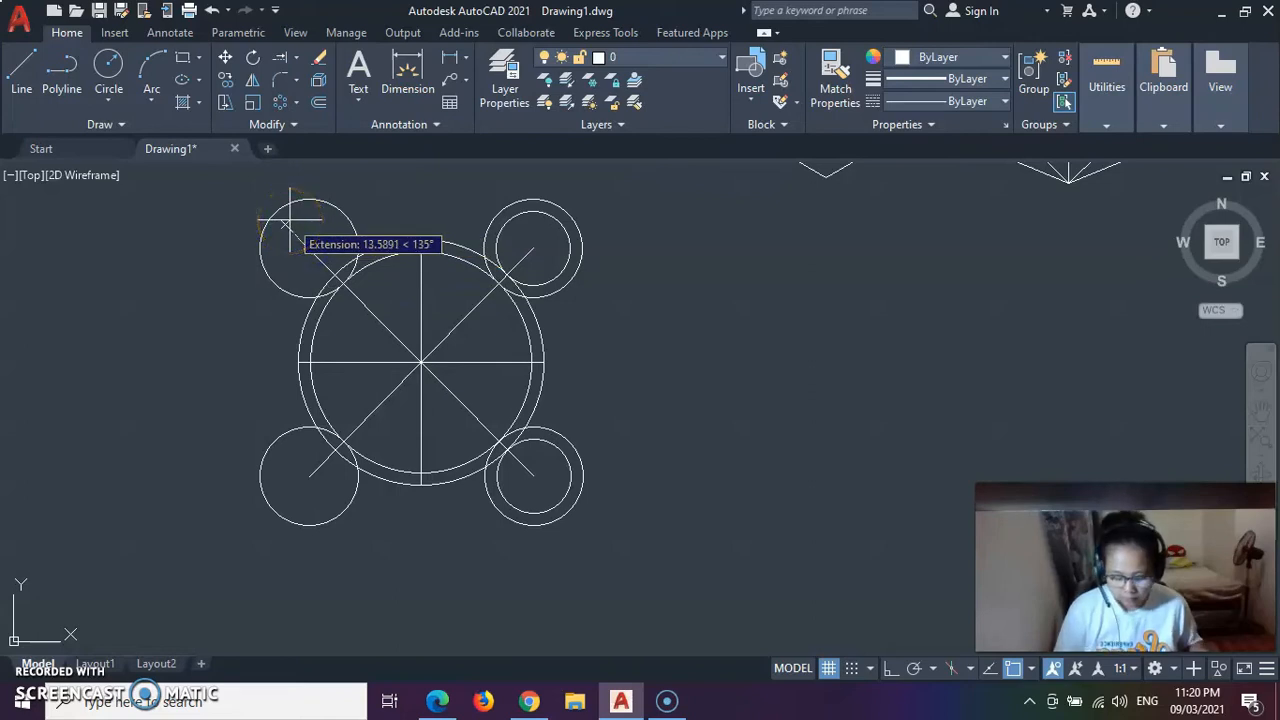
left_click(290, 218)
left_click(287, 202)
left_click(289, 218)
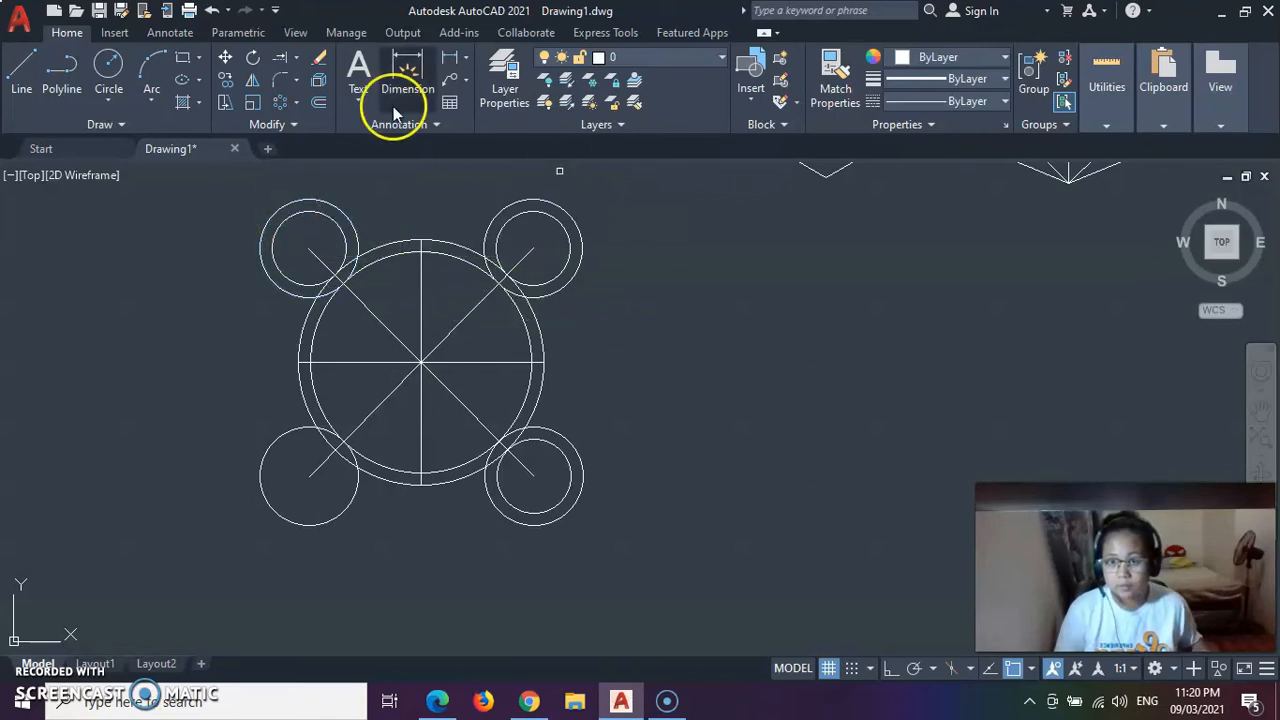
left_click(284, 432)
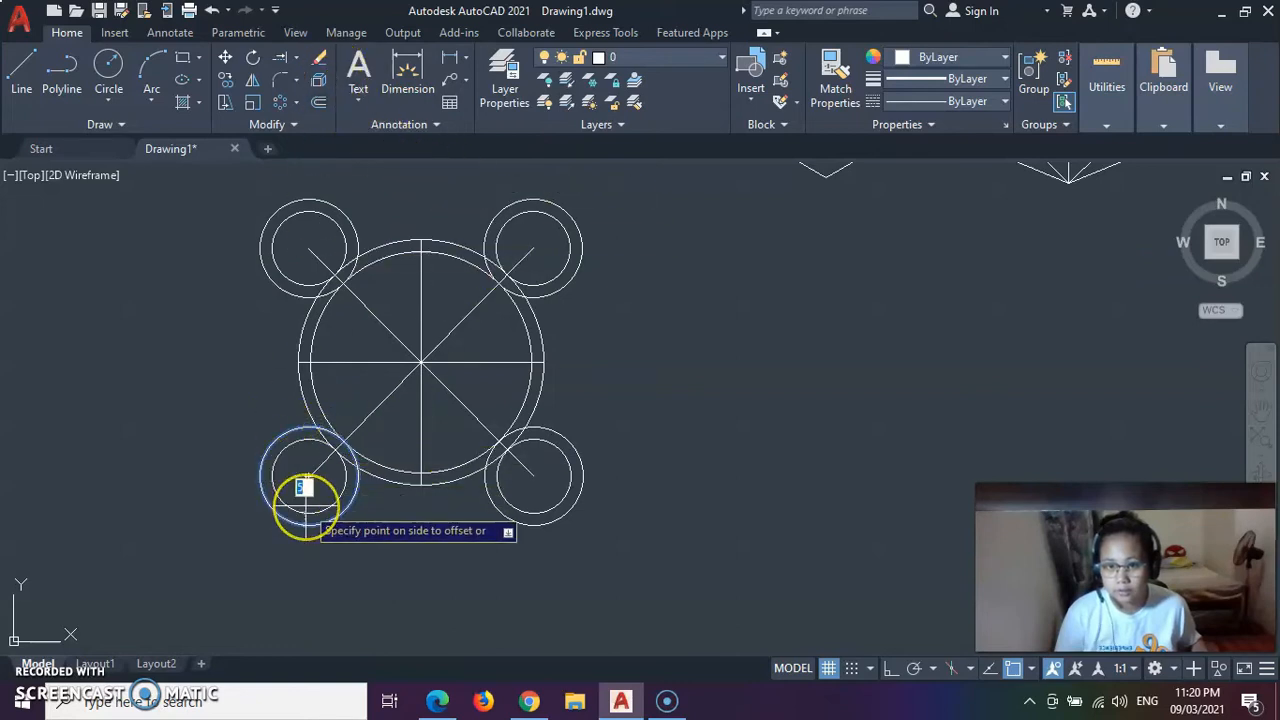
left_click(306, 511)
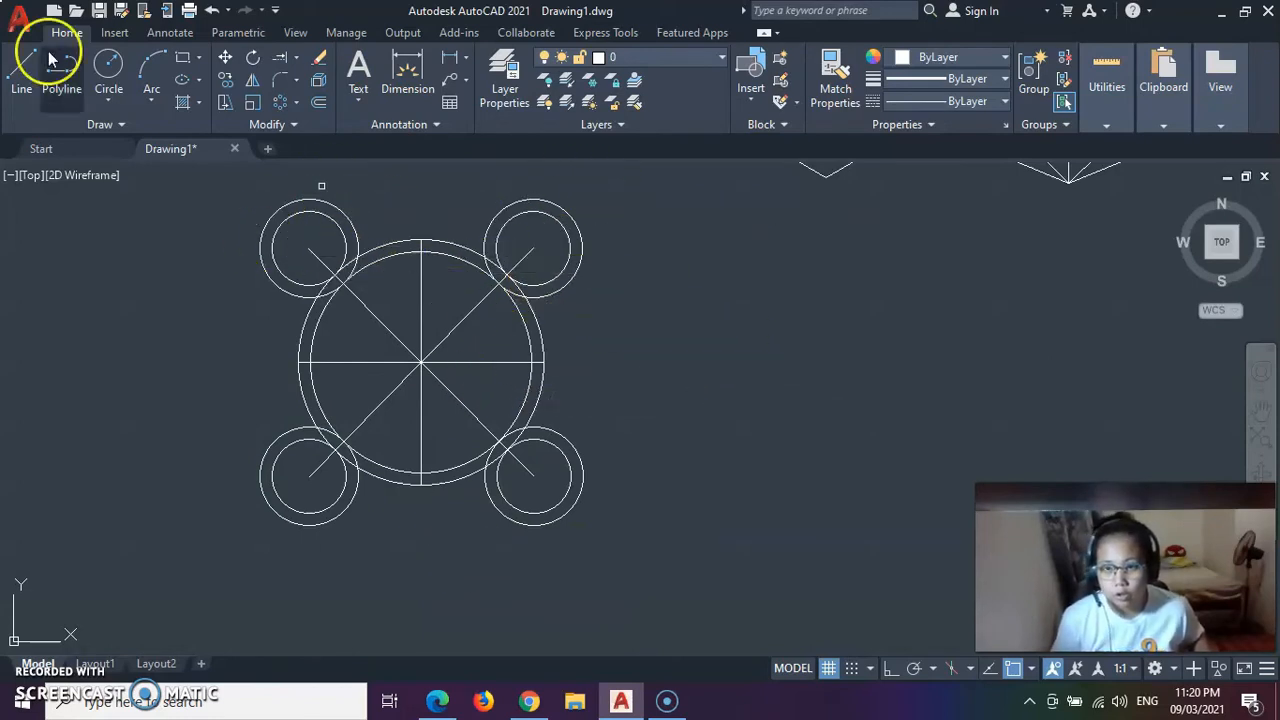
- Trim the upper-left, upper-right and lower-right diagonal ends back to the large outer circle, and trim the lower-right diagonal inside the large inner circle
left_click(297, 59)
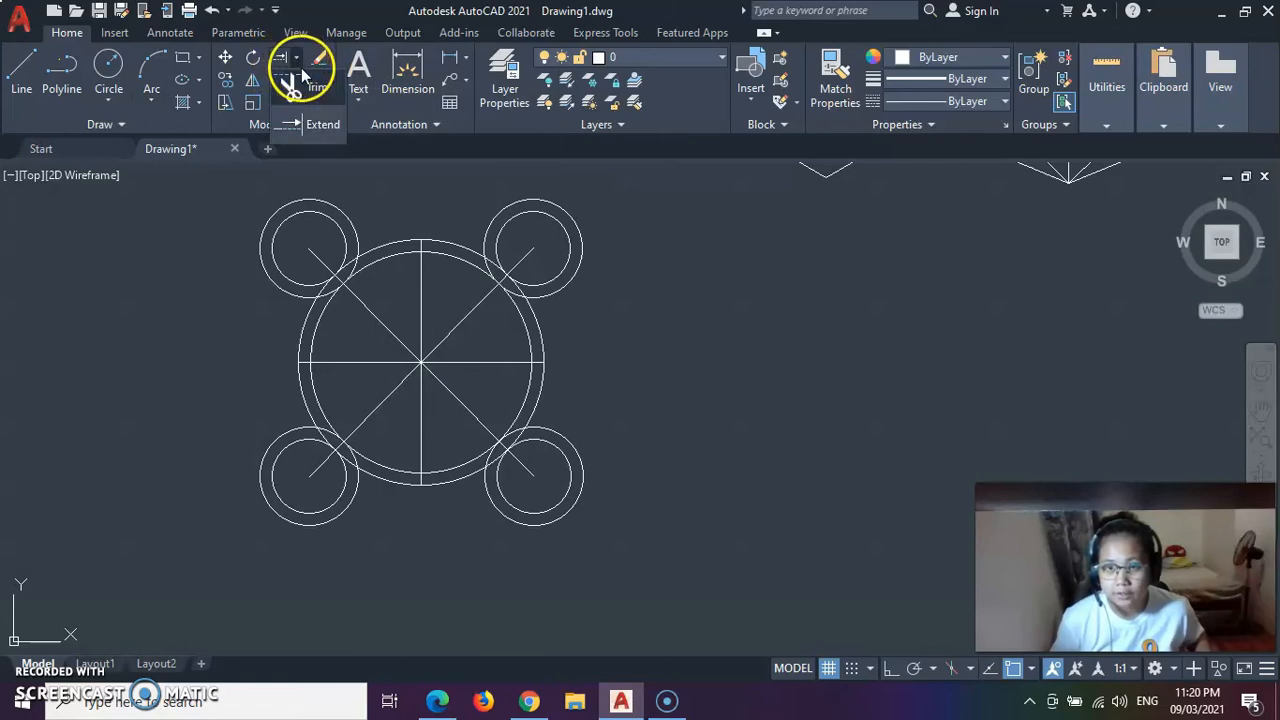
left_click(527, 256)
left_click(522, 474)
left_click(483, 418)
left_click(474, 363)
left_click(450, 334)
left_click(419, 286)
left_click(382, 320)
left_click(366, 362)
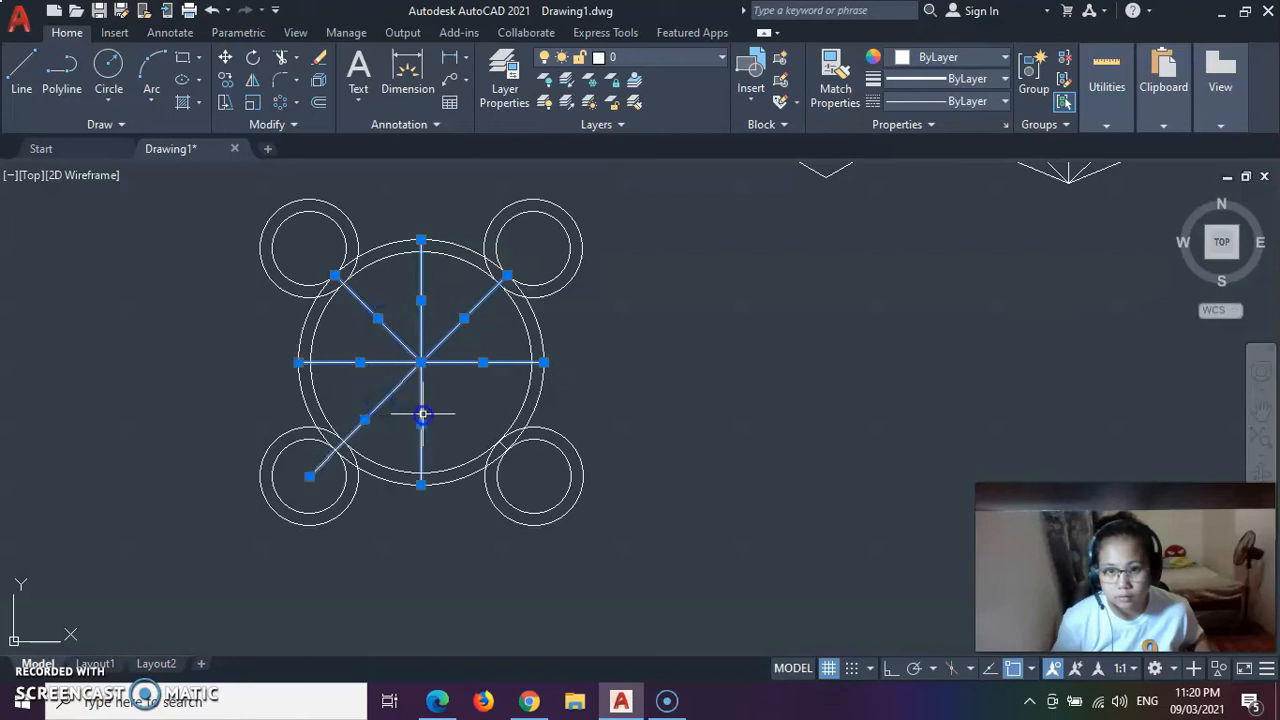
left_click(281, 57)
left_click(466, 363)
left_click(320, 52)
left_click(450, 329)
left_click(421, 320)
left_click(400, 342)
left_click(386, 362)
left_click(390, 392)
left_click(421, 408)
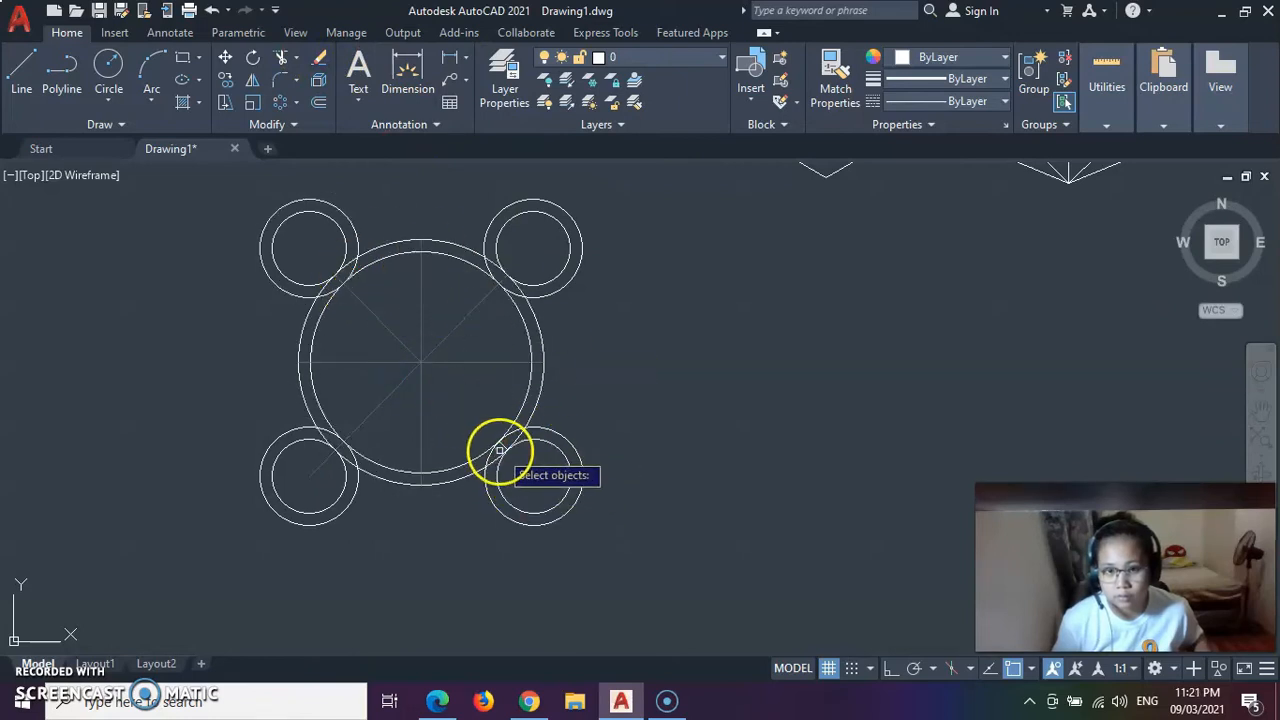
key("Escape")
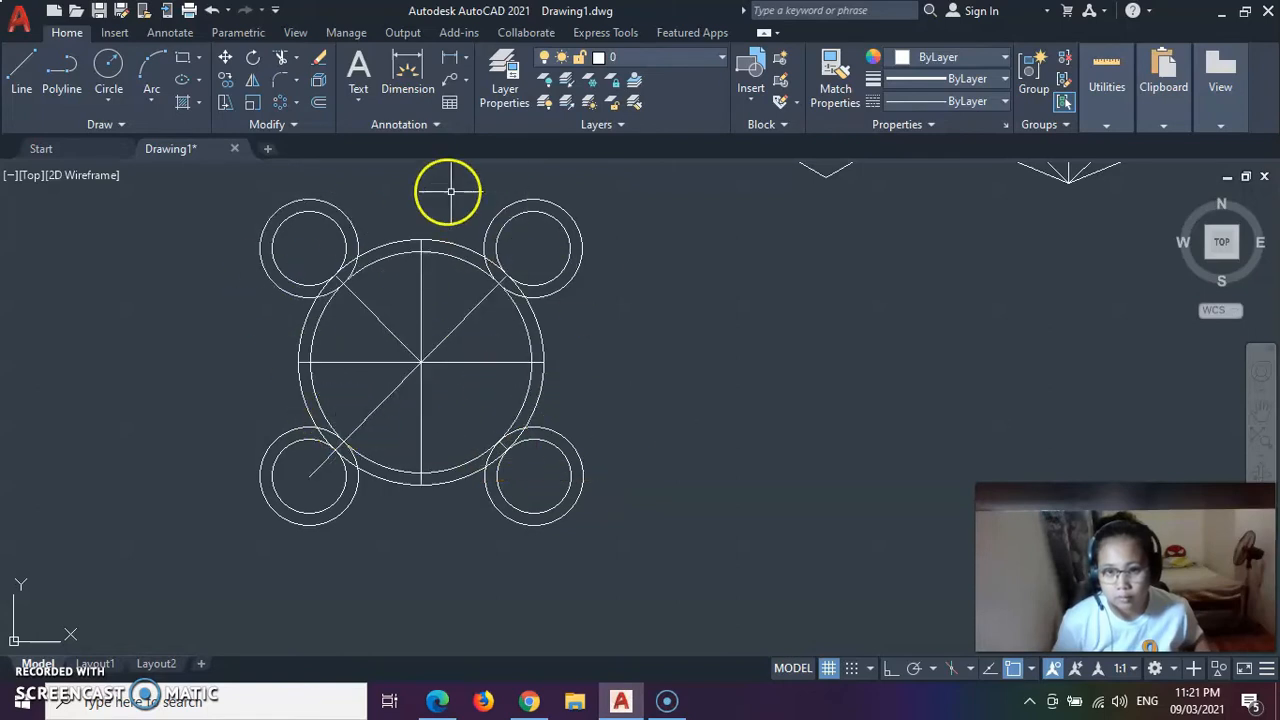
- Trim the remaining radial lines inside the large inner circle, leaving only their short segments between the two large circles
left_click(281, 57)
left_click(412, 348)
left_click(420, 346)
left_click(406, 362)
left_click(409, 374)
left_click(420, 394)
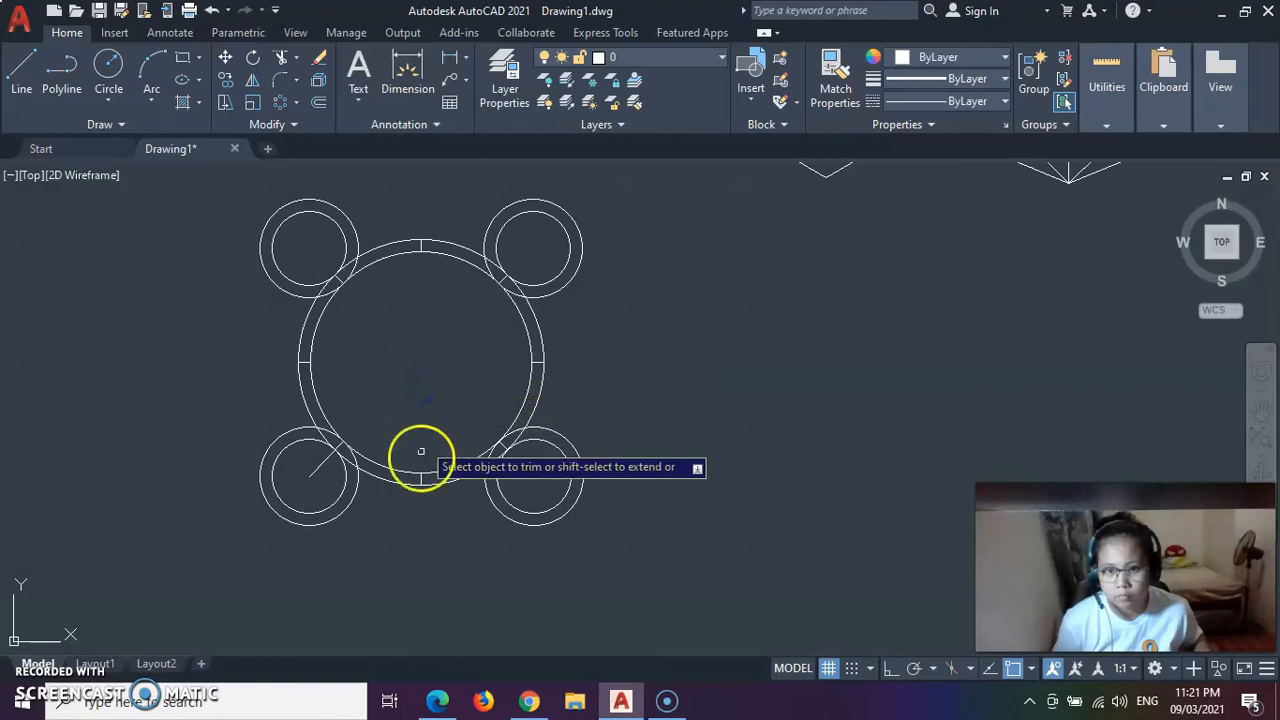
- Trim away the remaining short radial segments between the two large circles and the lower-left diagonal inside the small circle
left_click(421, 246)
left_click(338, 277)
left_click(316, 460)
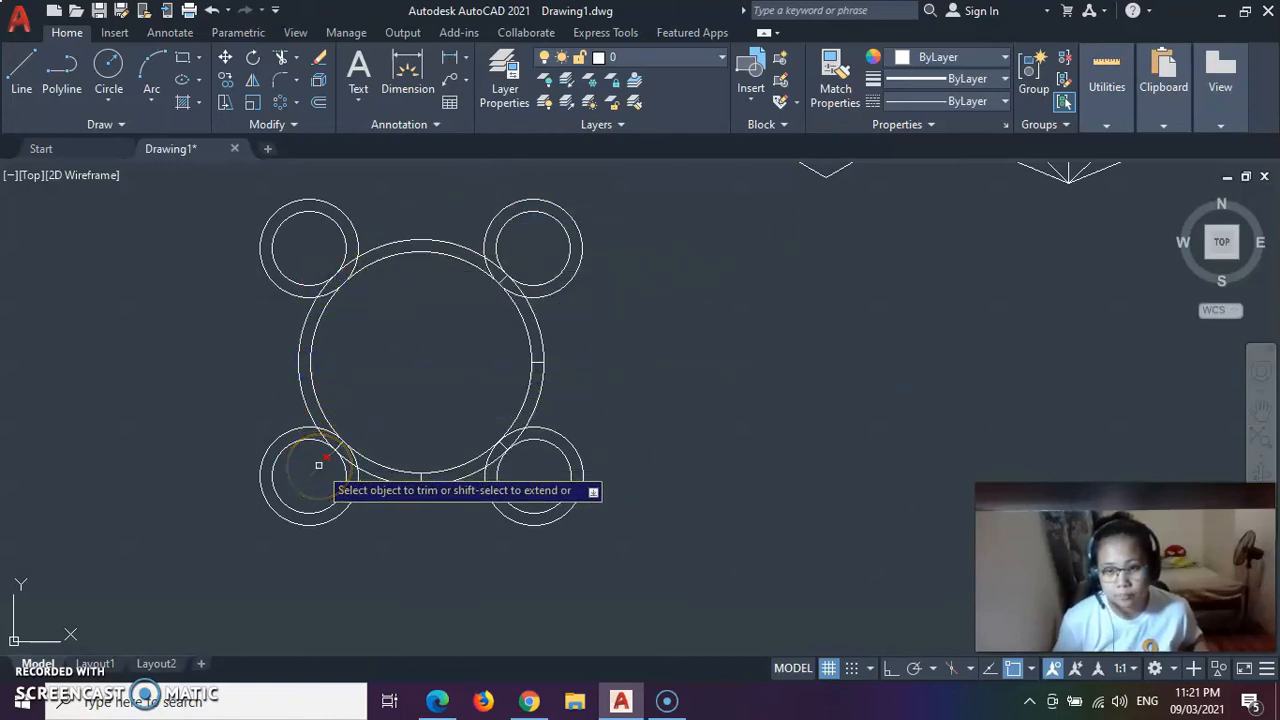
left_click(523, 486)
left_click(500, 443)
left_click(421, 480)
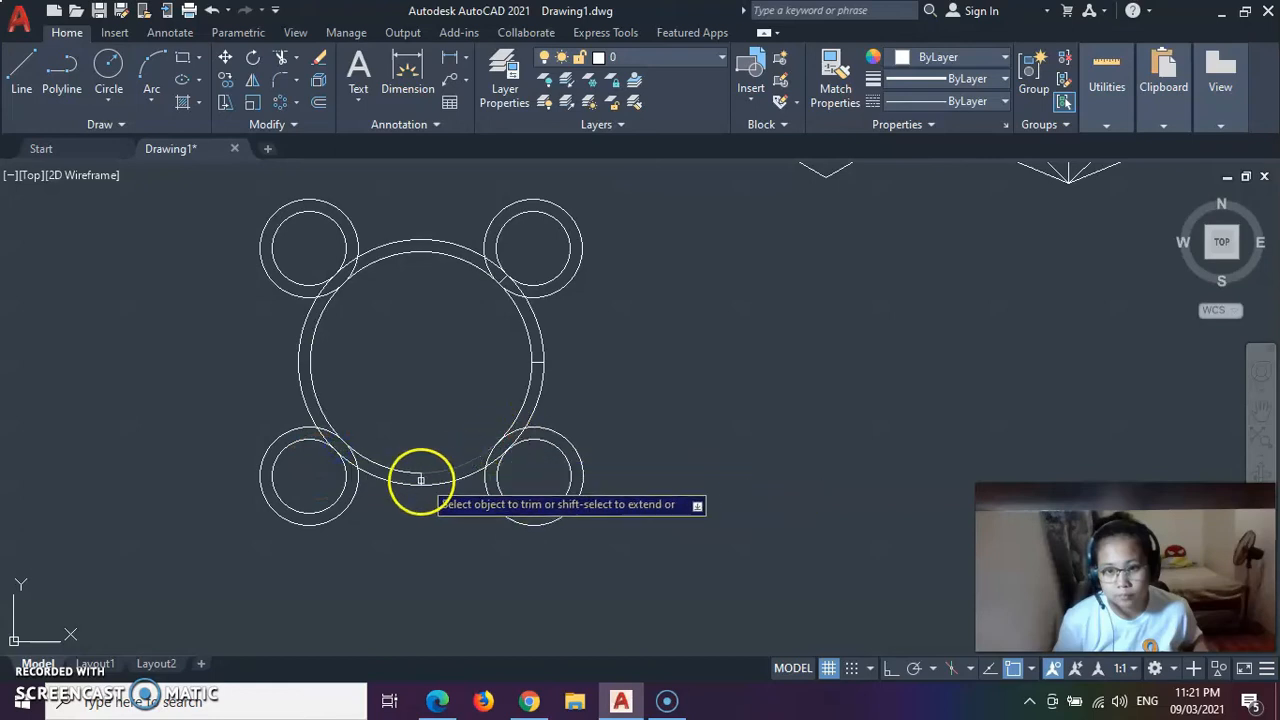
left_click(537, 361)
left_click(503, 280)
key("Escape")
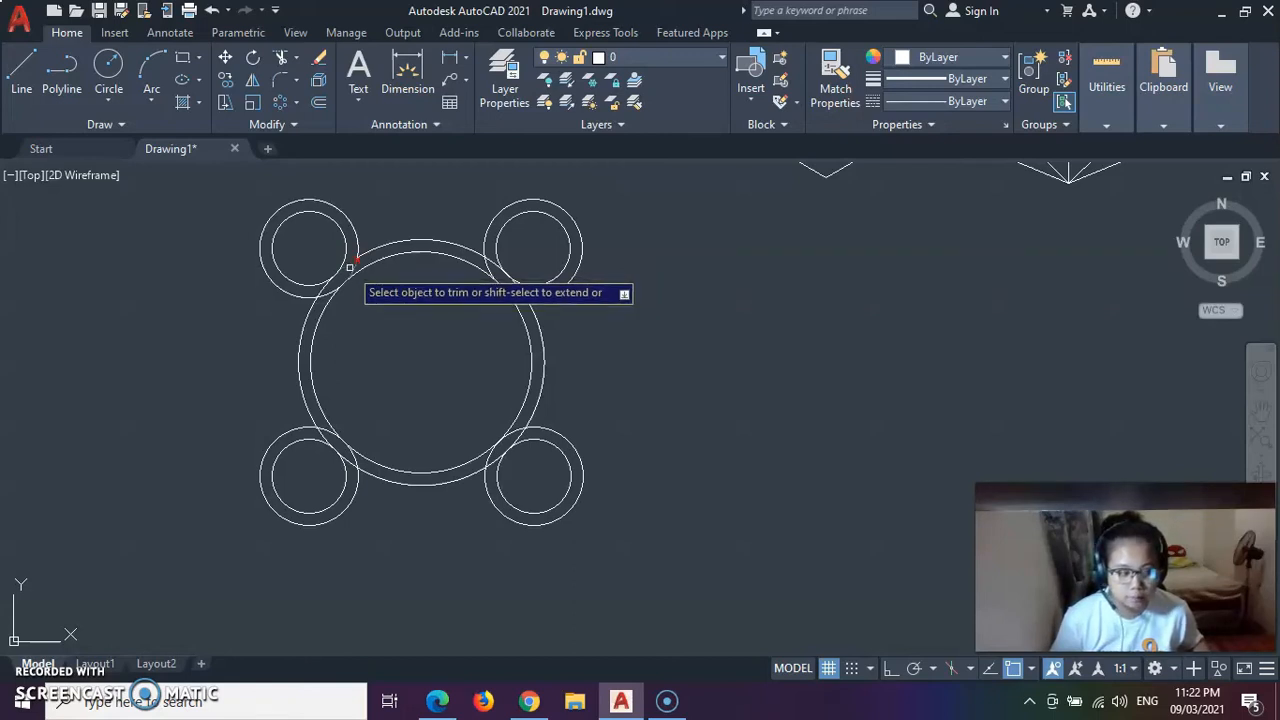
- Trim the overlapping arcs where the four small double circles cross the ring of the two large circles
left_click(327, 287)
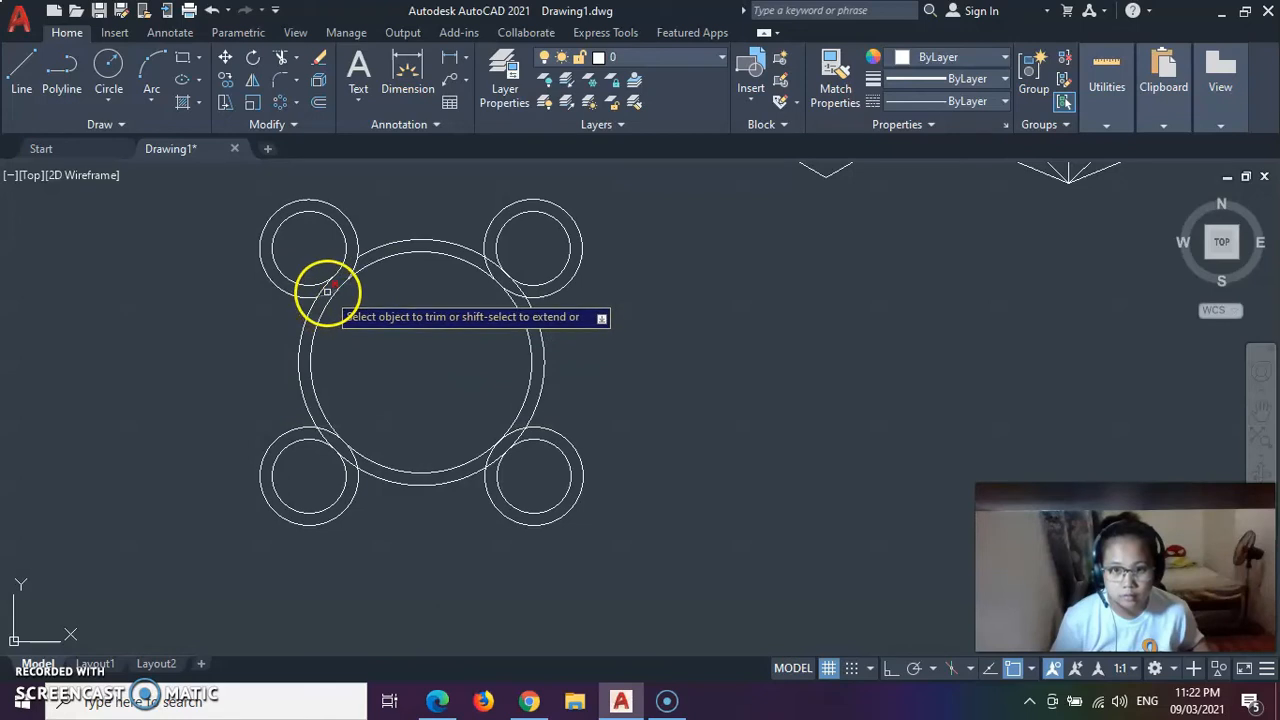
left_click(341, 463)
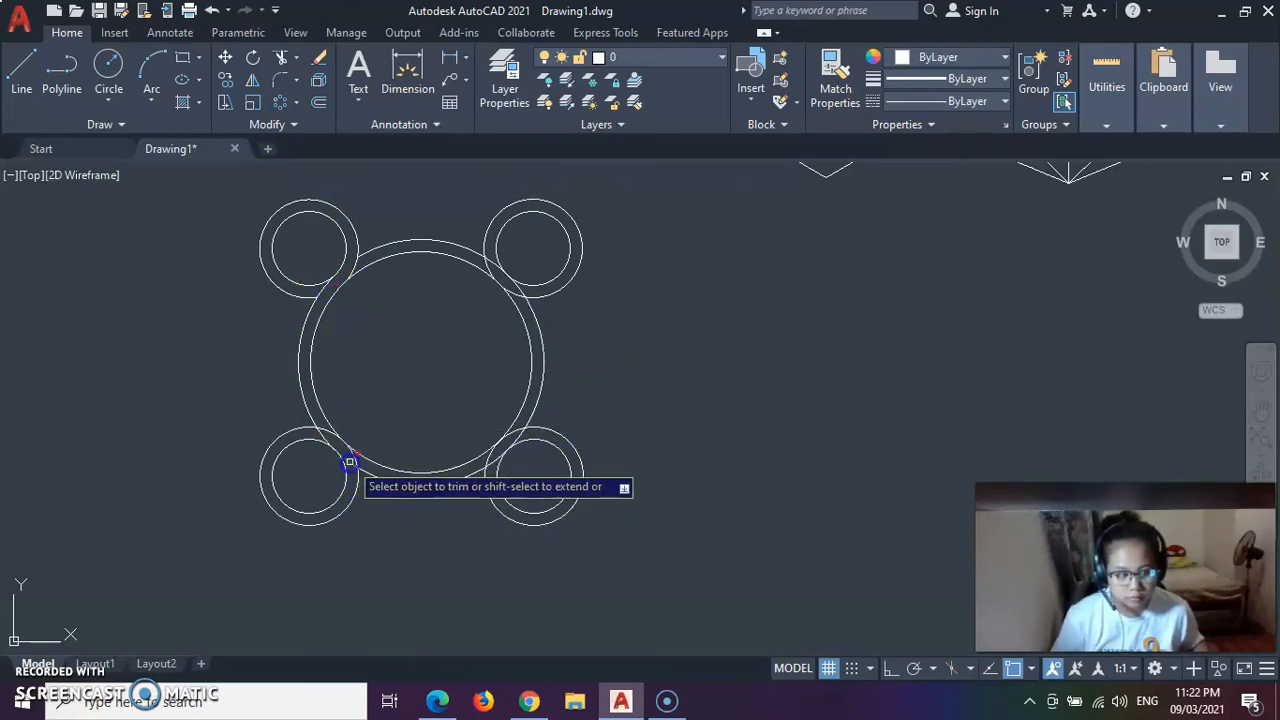
left_click(321, 424)
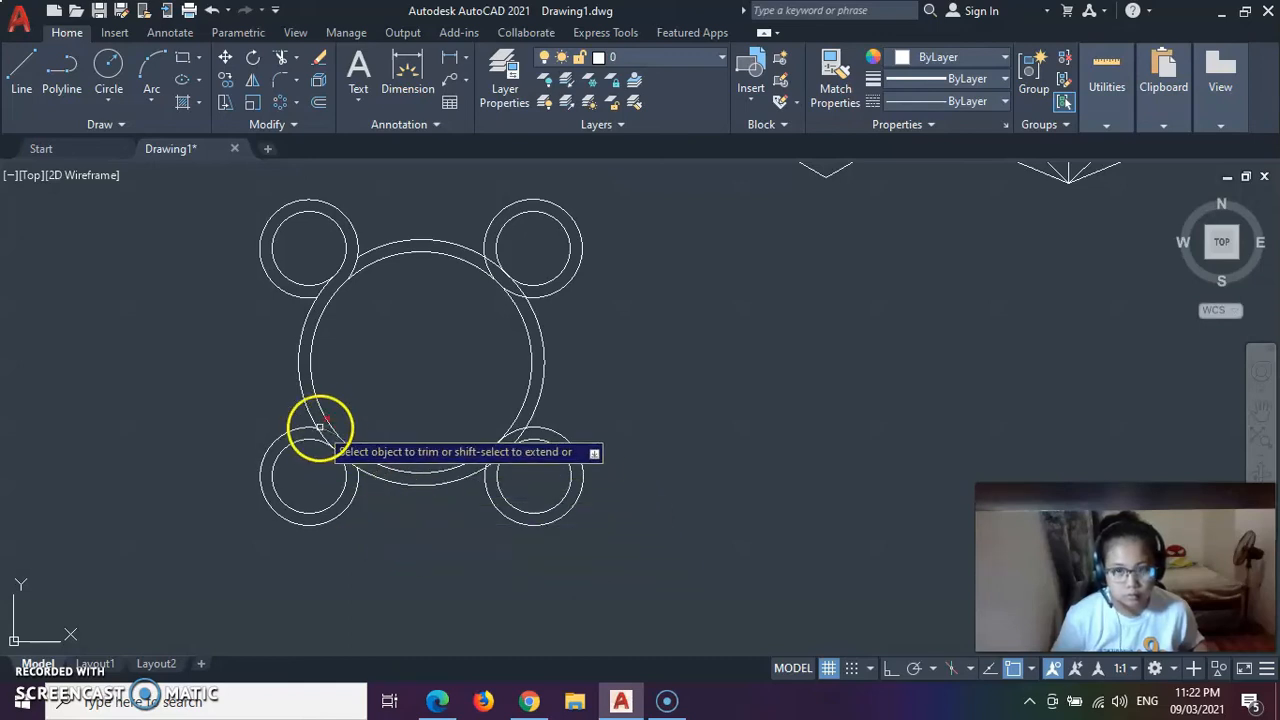
left_click(324, 436)
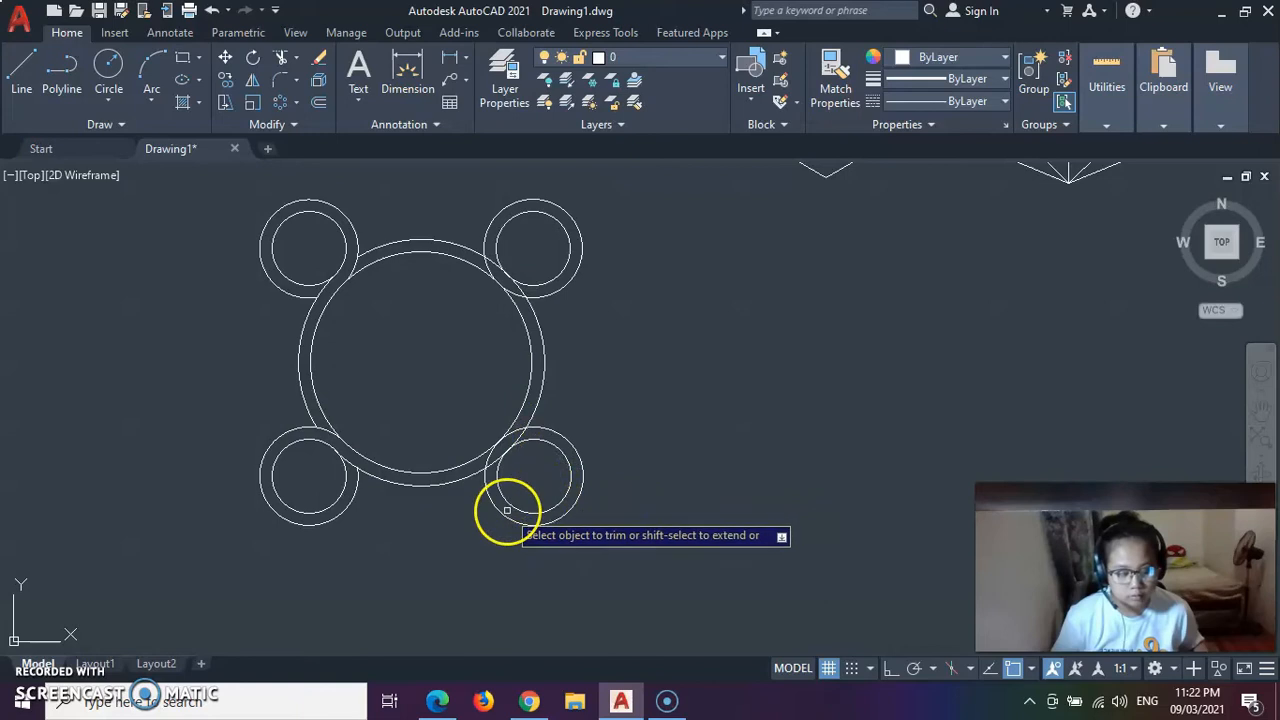
left_click(518, 430)
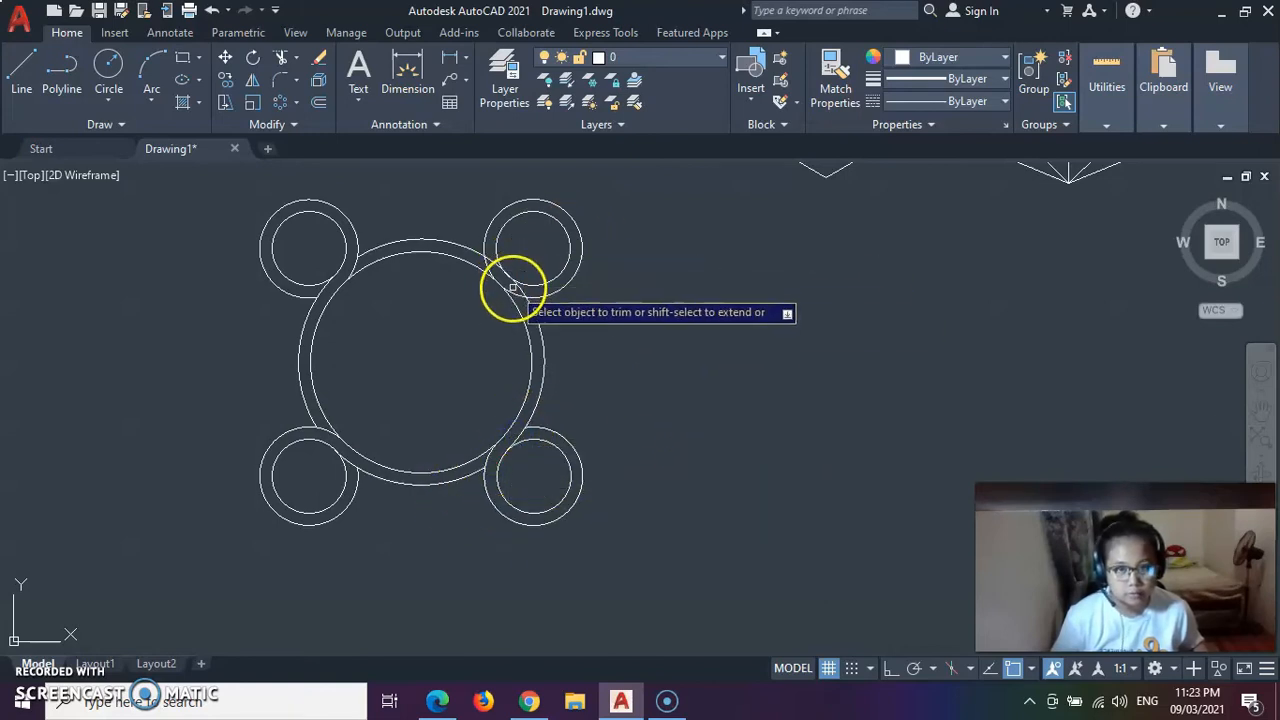
left_click(487, 267)
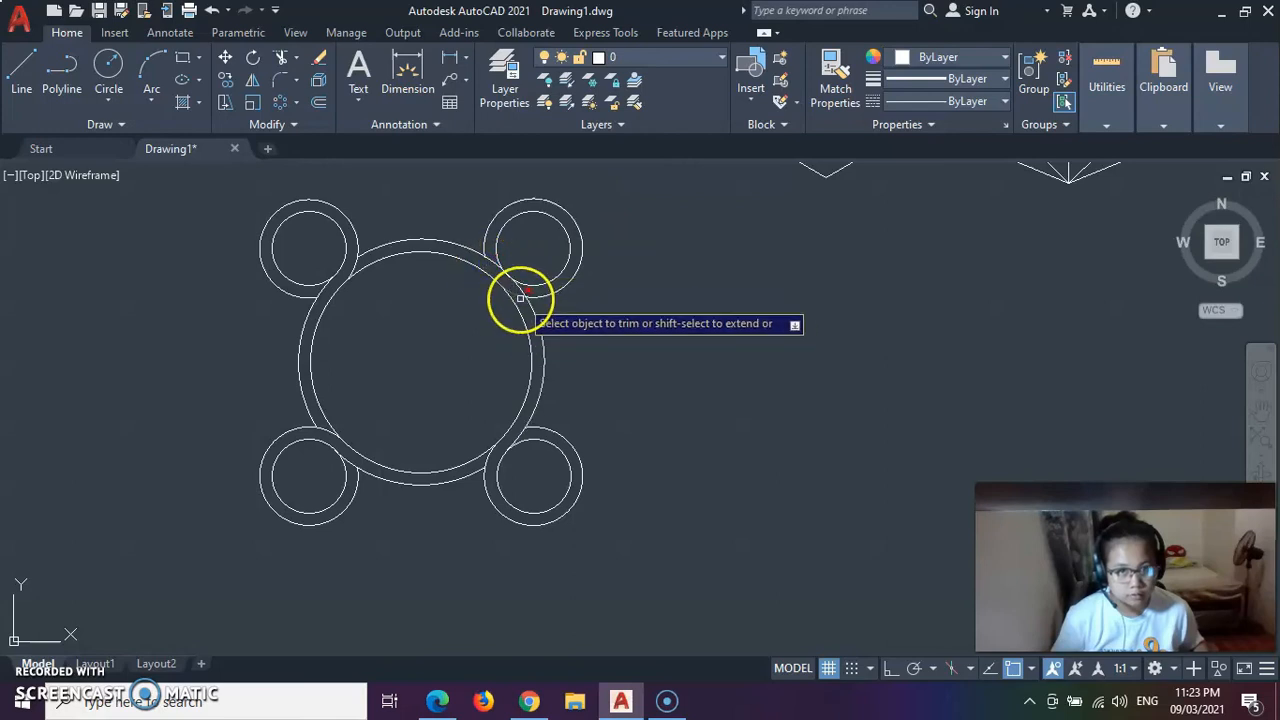
left_click(522, 290)
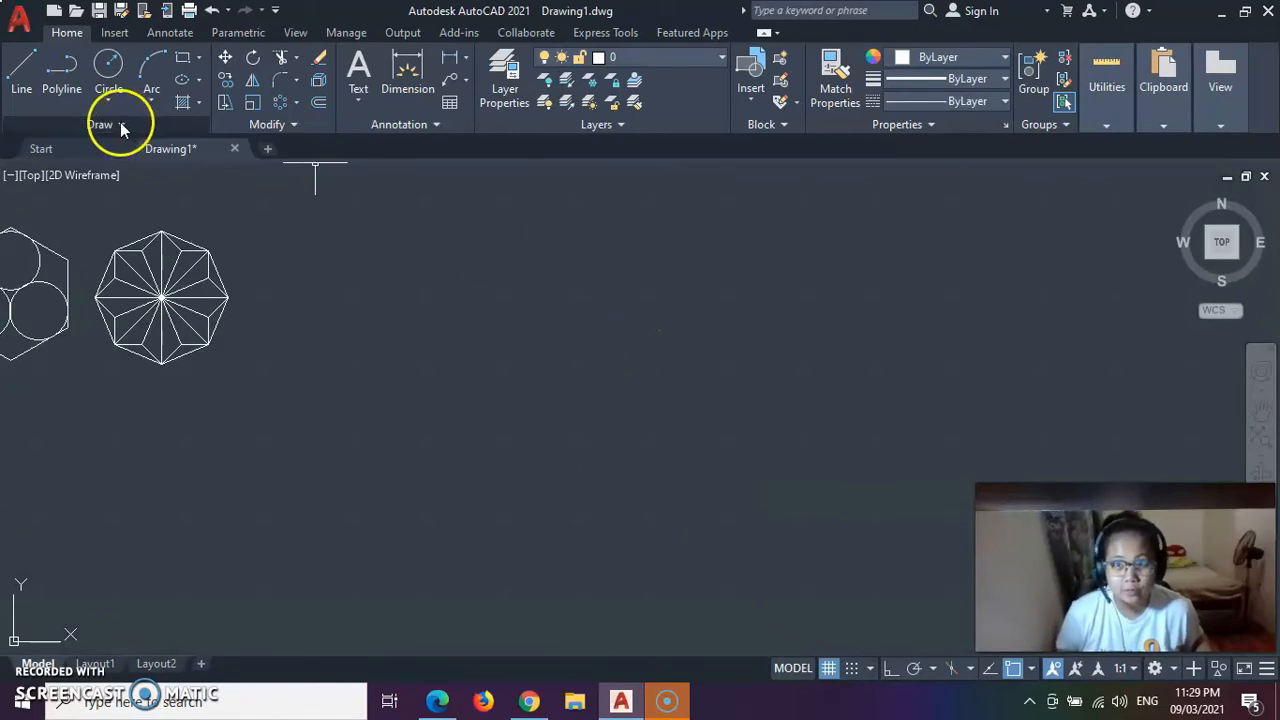
- Draw a 150 by 150 square in the empty area beyond the octagonal star figure
left_click(186, 58)
left_click(477, 381)
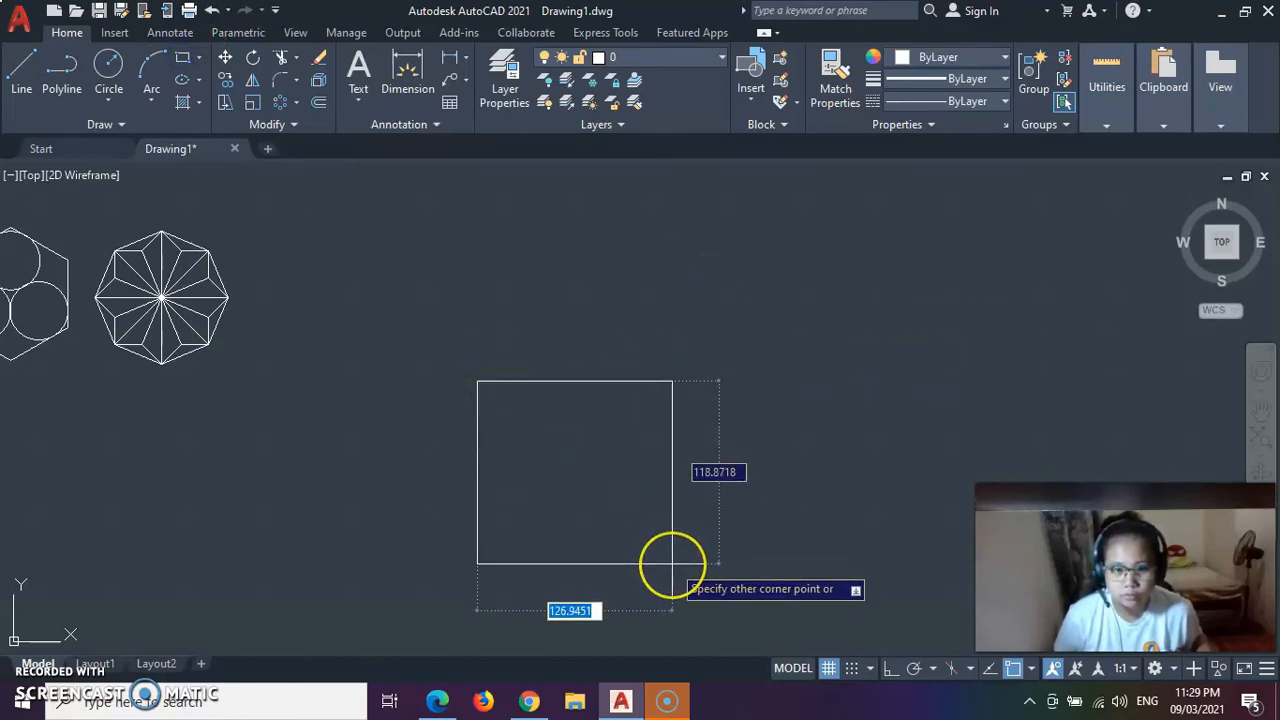
type("150")
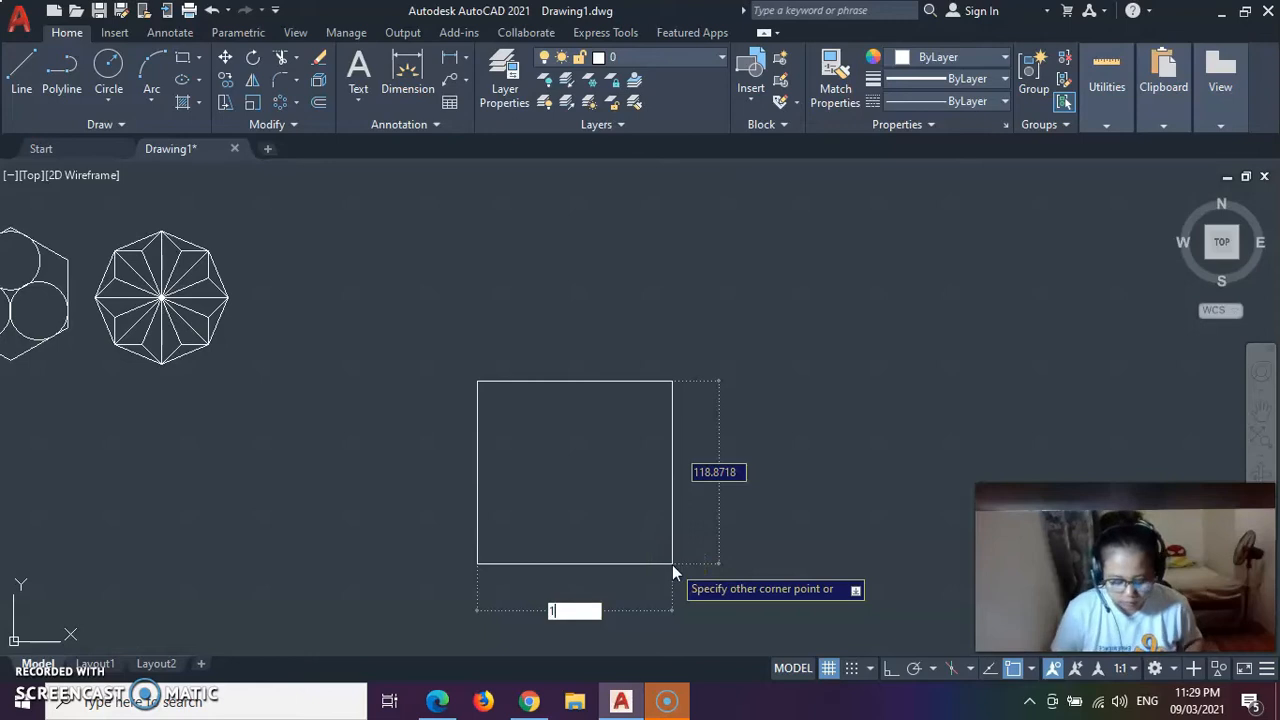
key("Tab")
type("150")
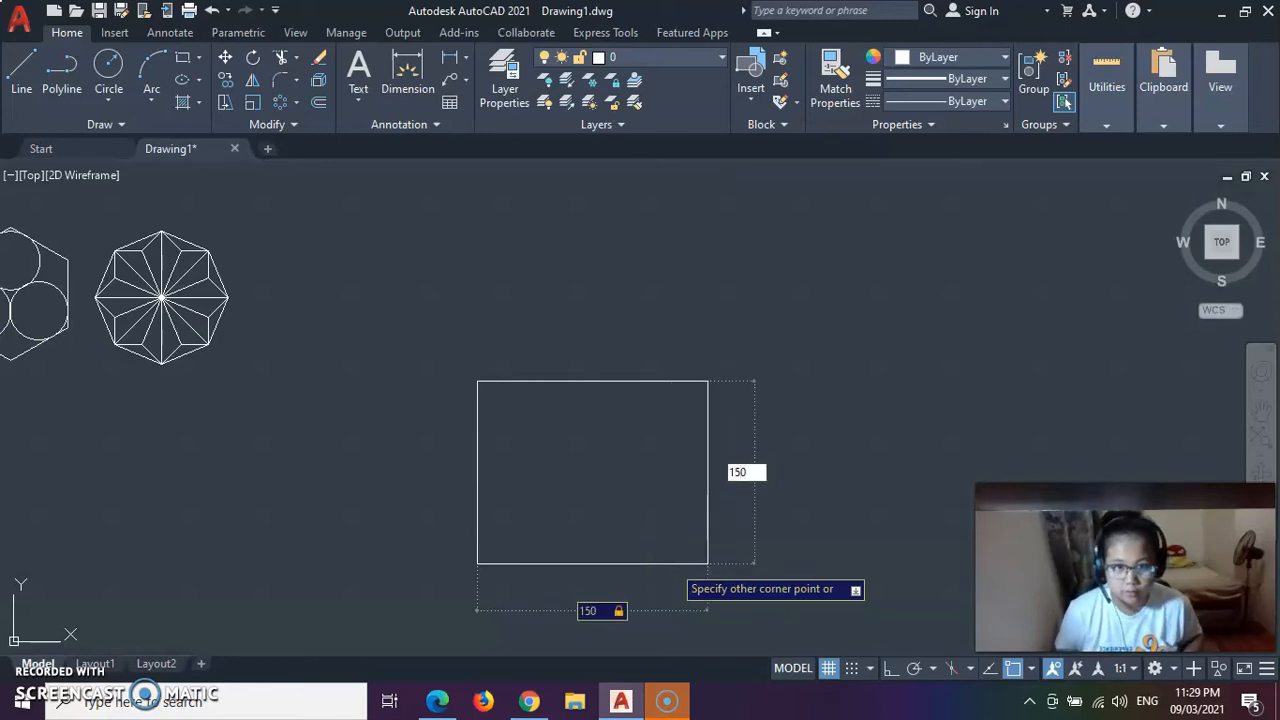
key("Return")
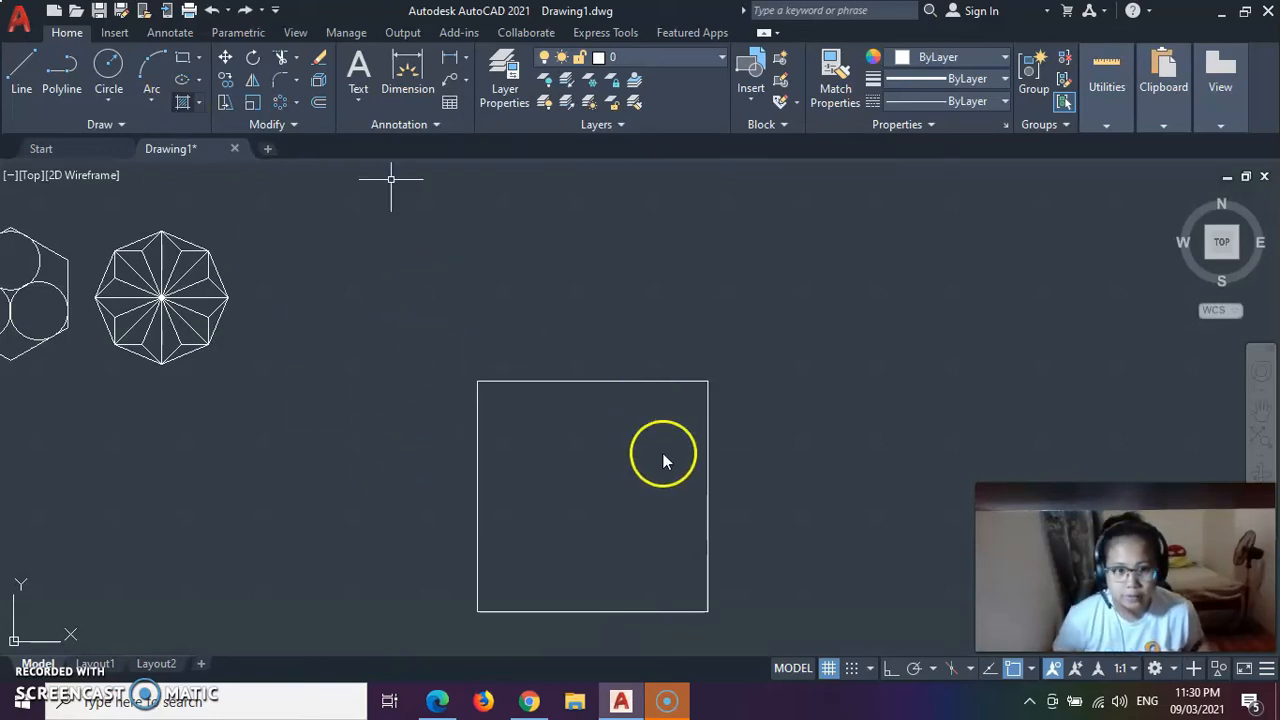
- Hatch the interior of the square with the BRICK pattern
left_click(544, 382)
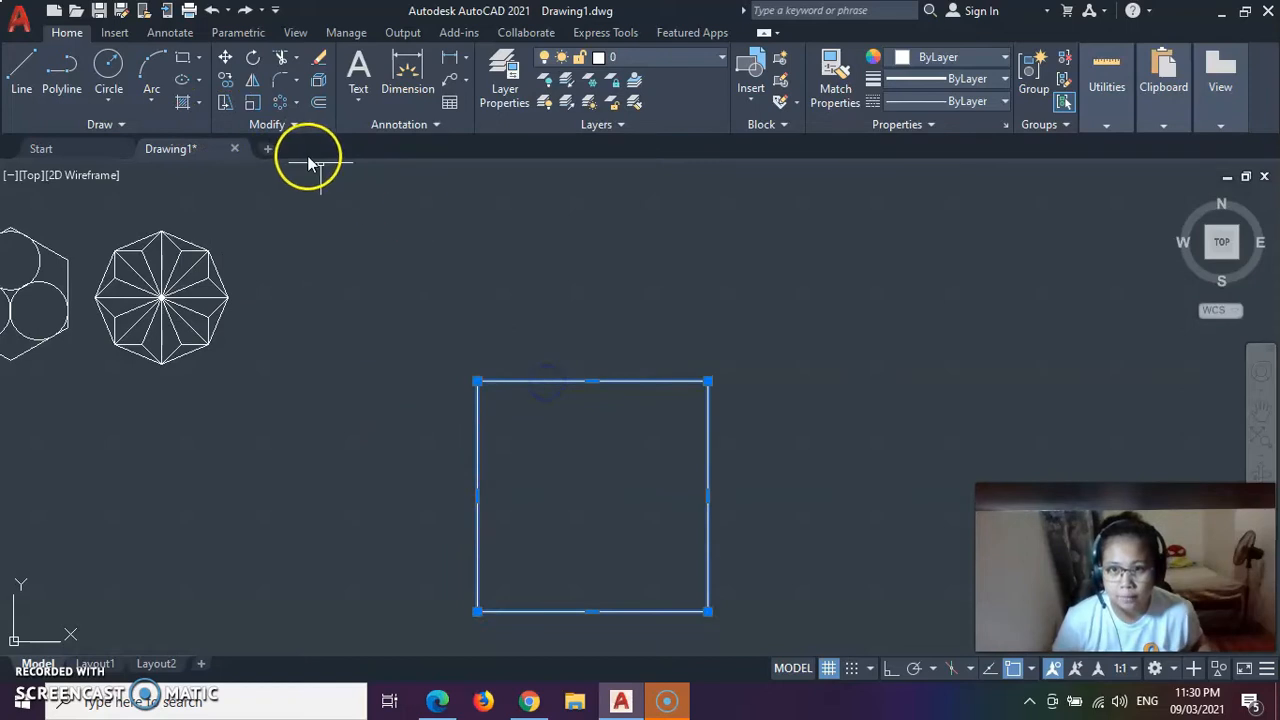
left_click(182, 105)
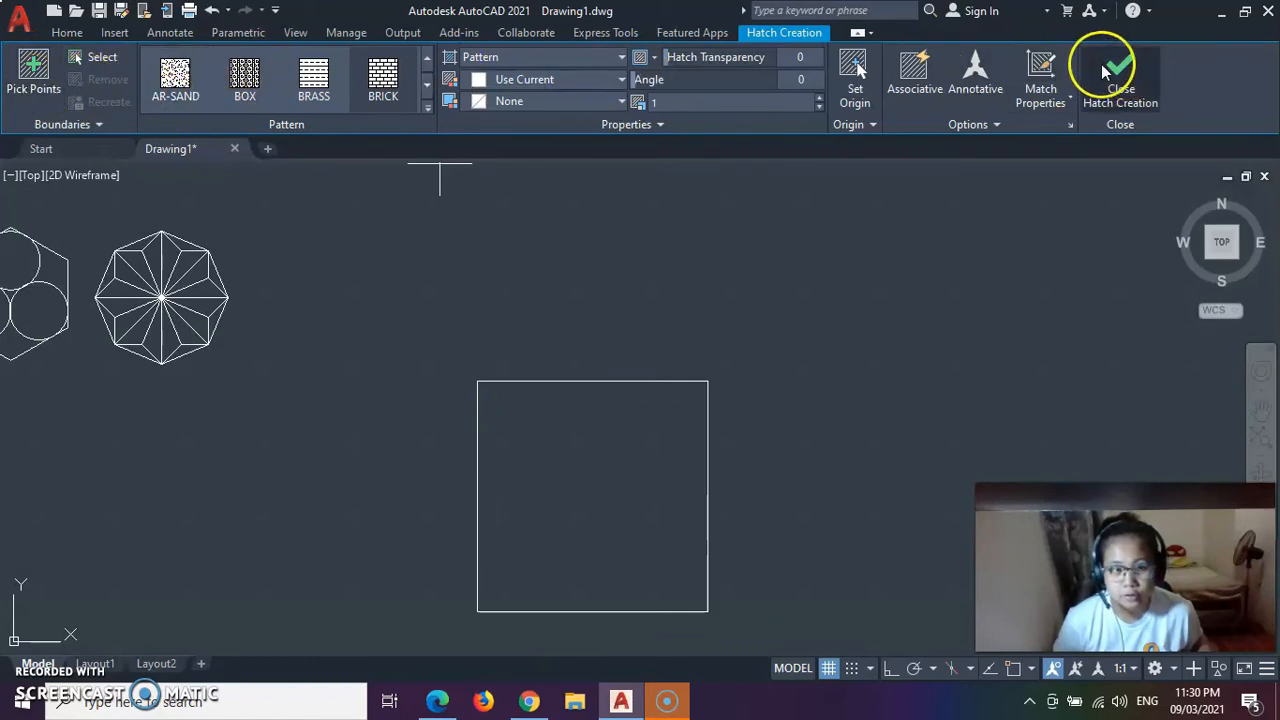
scroll(334, 94, "down", 1)
scroll(345, 92, "up", 2)
scroll(340, 66, "down", 1)
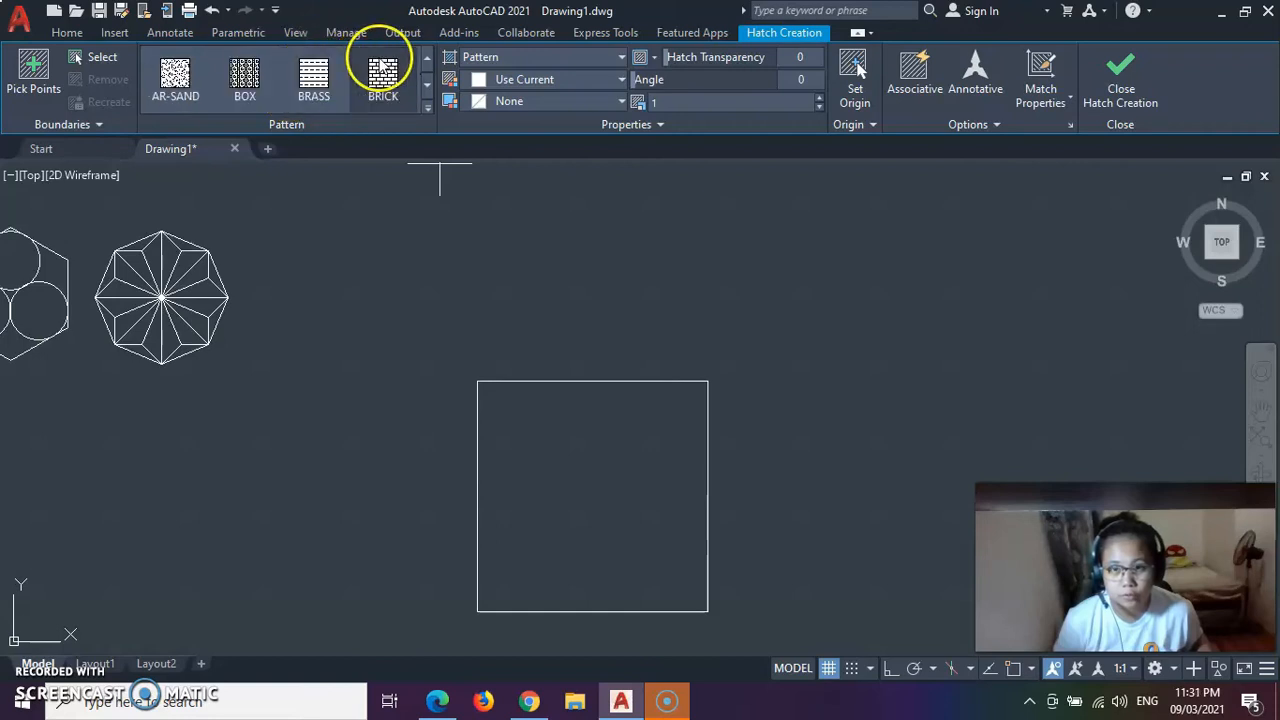
left_click(384, 80)
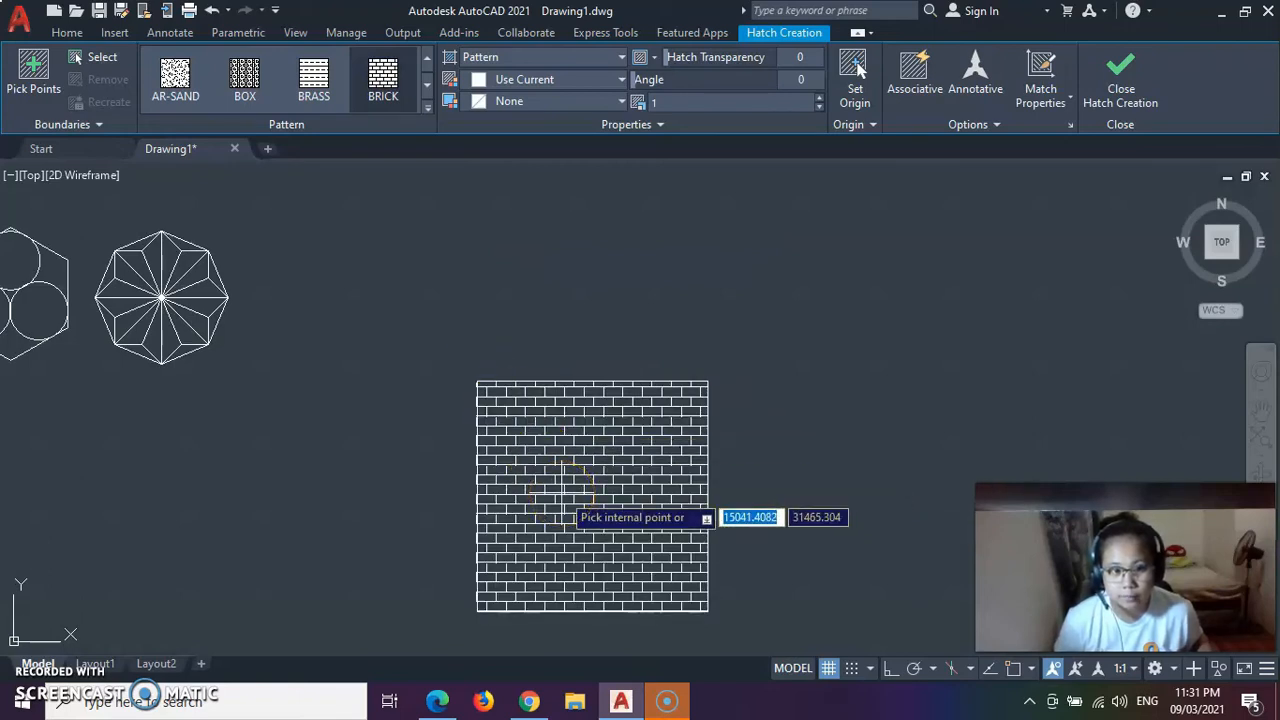
left_click(564, 492)
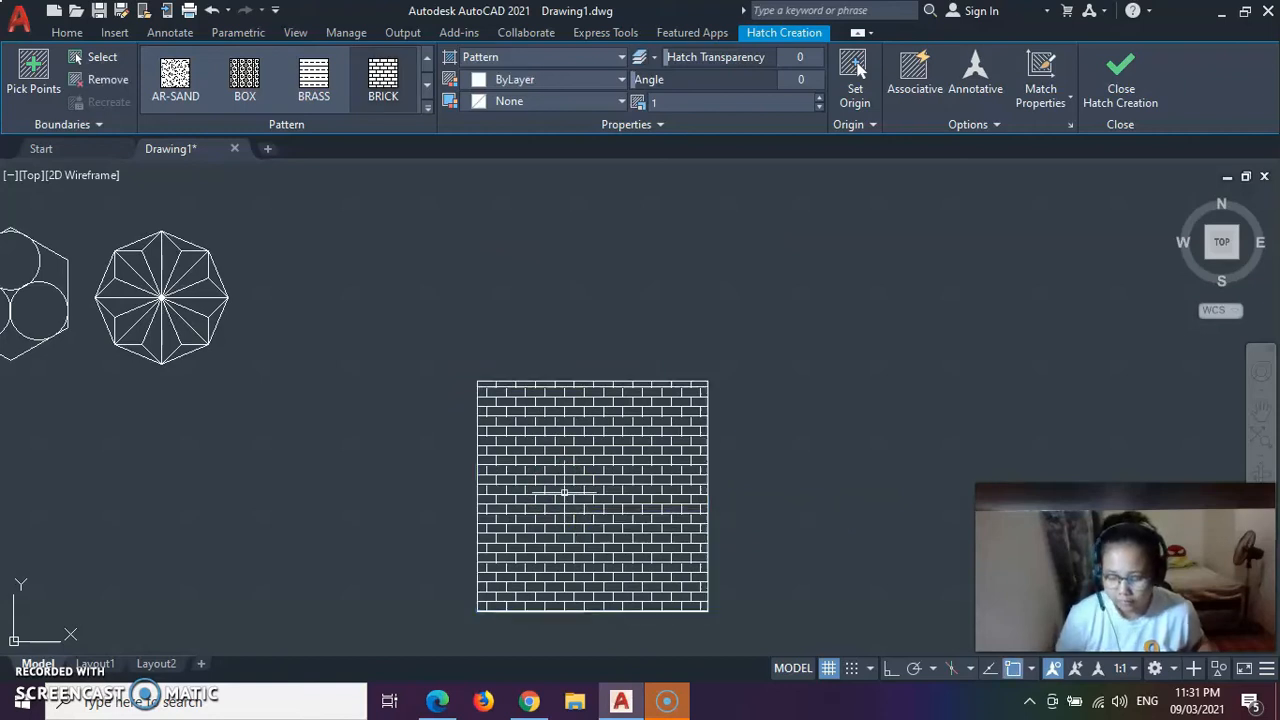
key("Return")
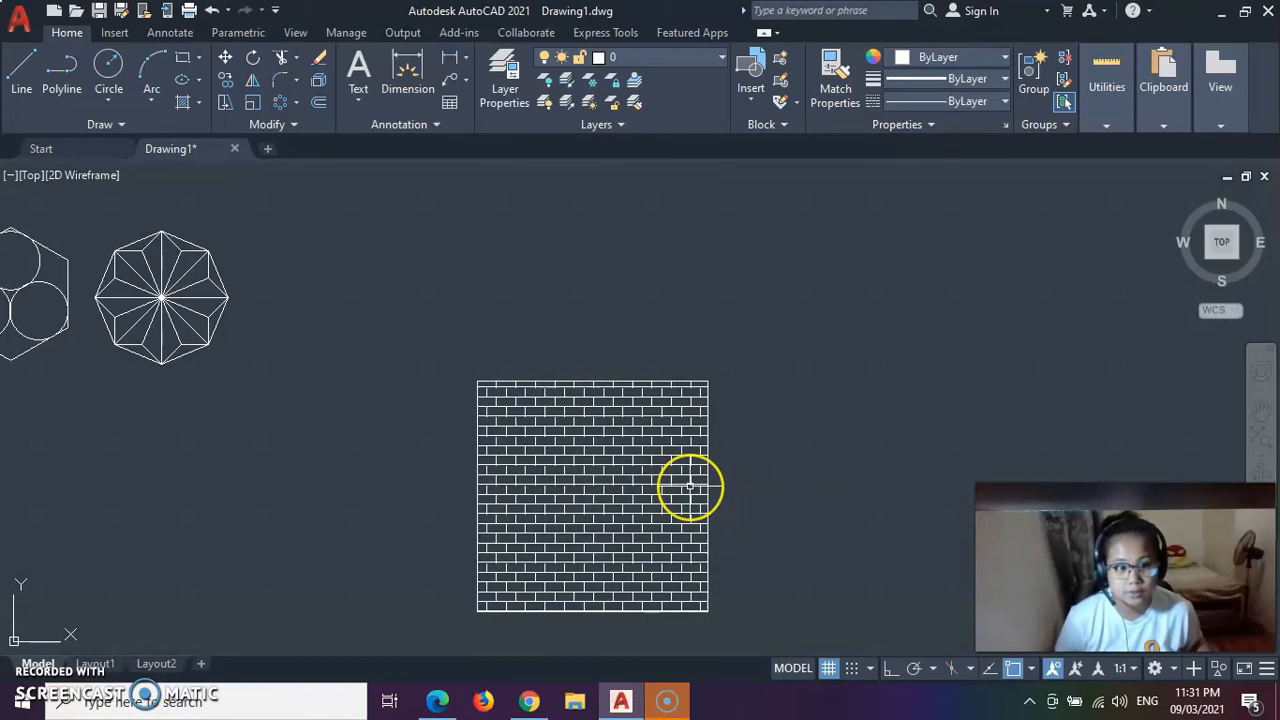
- Set the angle of the square's brick hatch to 135
left_click(546, 396)
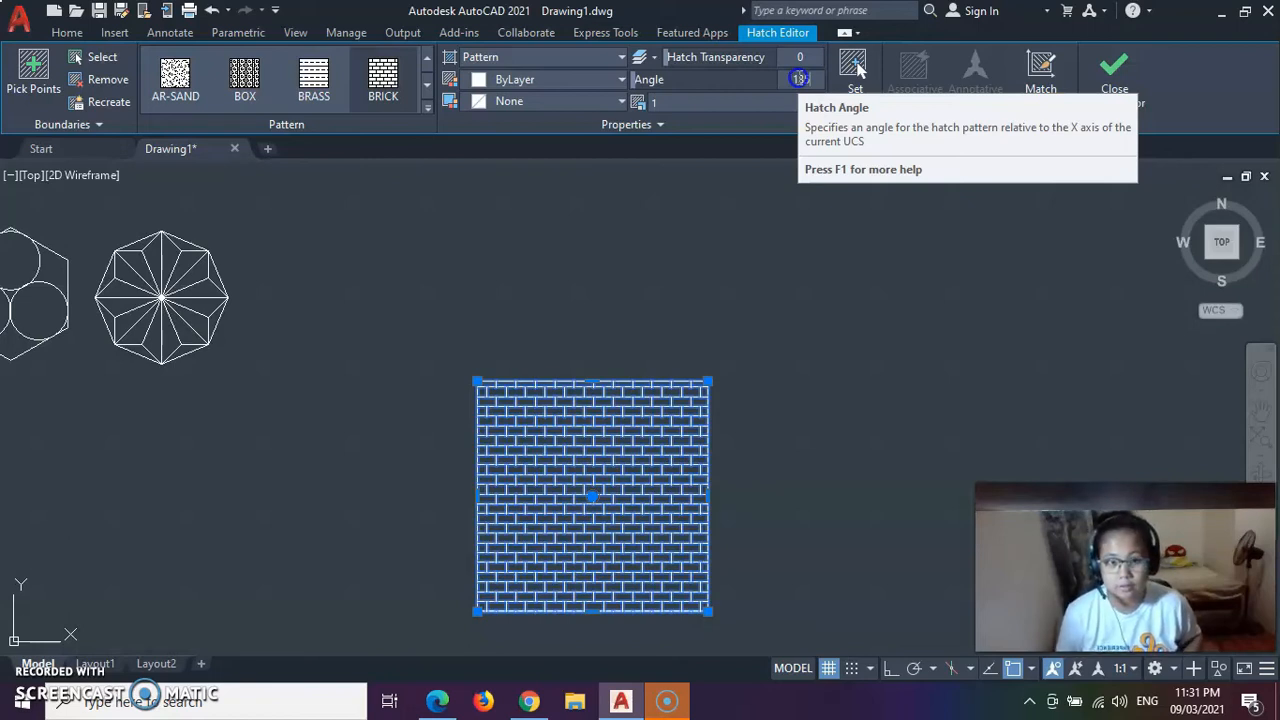
left_click_drag(800, 79, 798, 78)
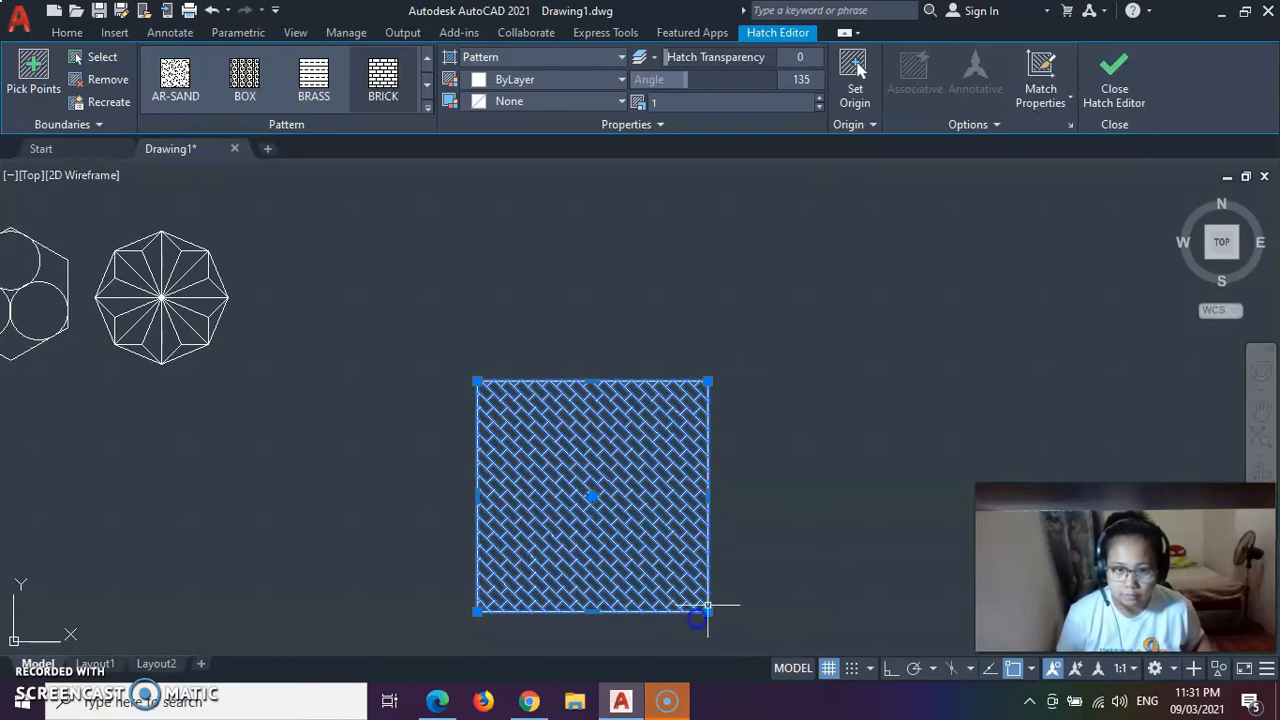
key("Escape")
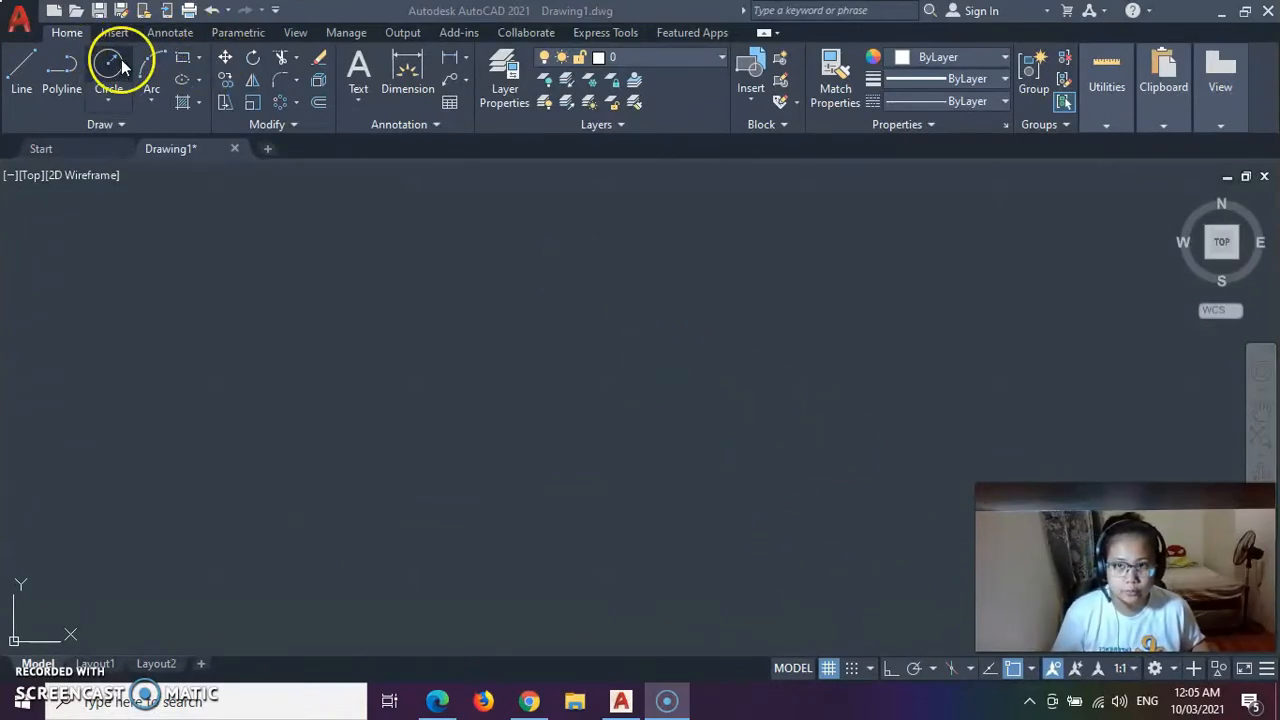
- Draw a circle by centre and radius in an empty area of the drawing
left_click(433, 342)
left_click(108, 65)
left_click(432, 389)
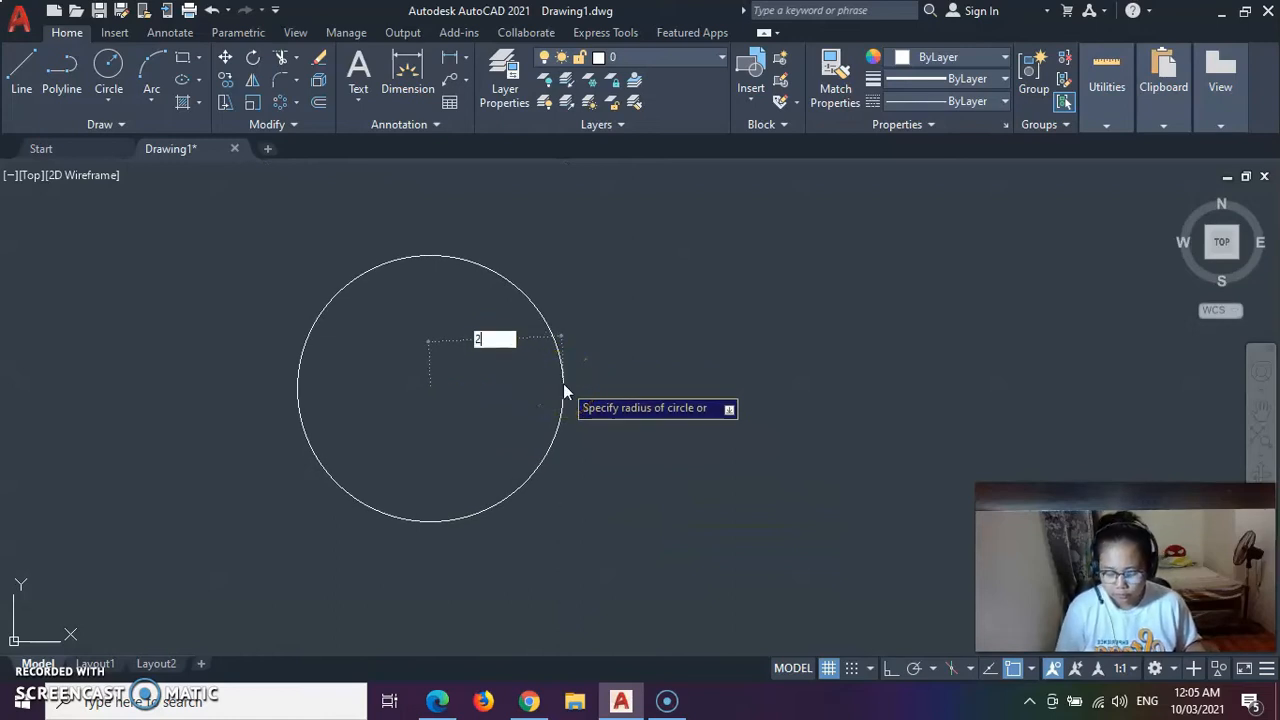
key("Return")
- Offset the circle inward by 5 four times in succession, each from the newest inner circle, to make five concentric circles
left_click(482, 297)
left_click(480, 304)
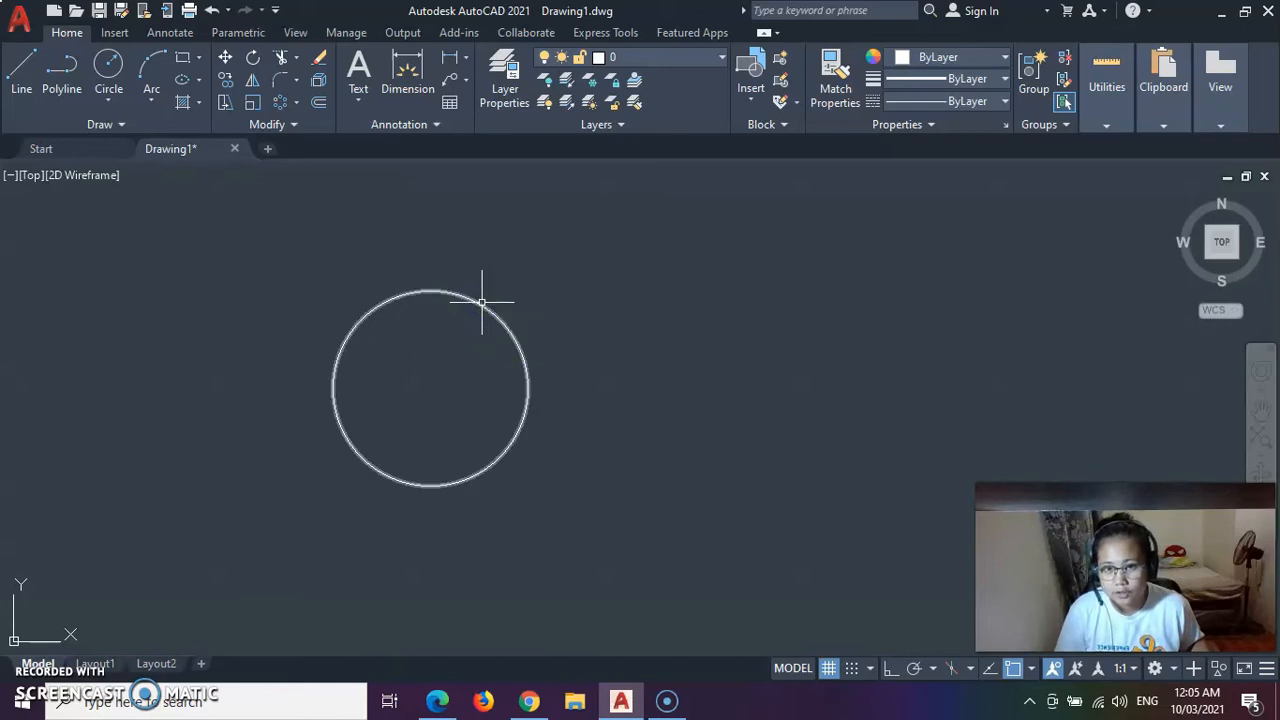
left_click(321, 104)
left_click(430, 389)
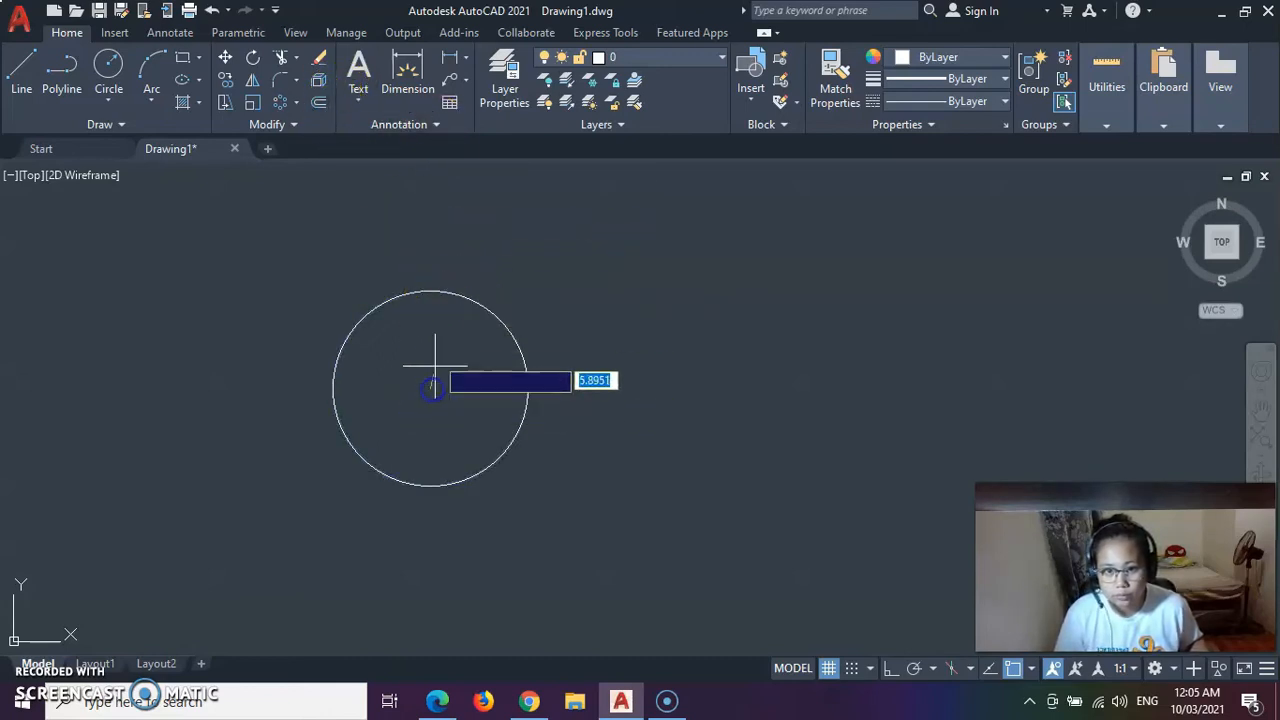
key("Return")
left_click(431, 291)
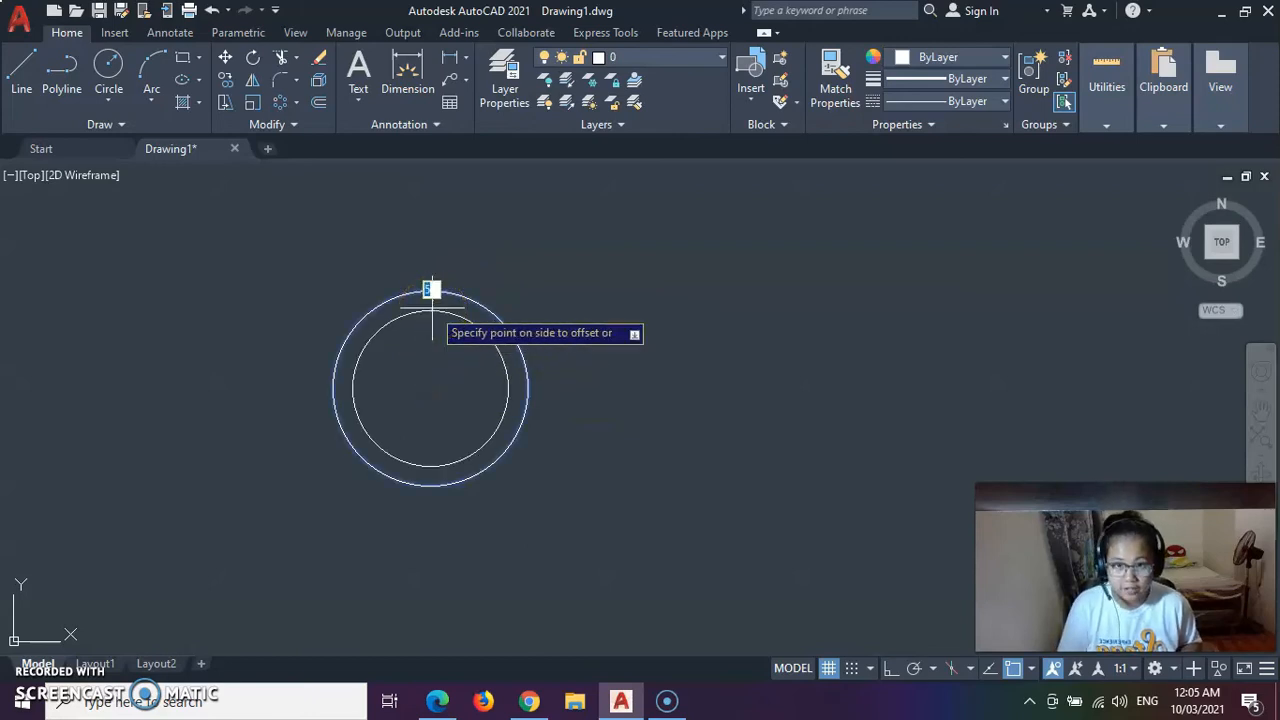
left_click(433, 314)
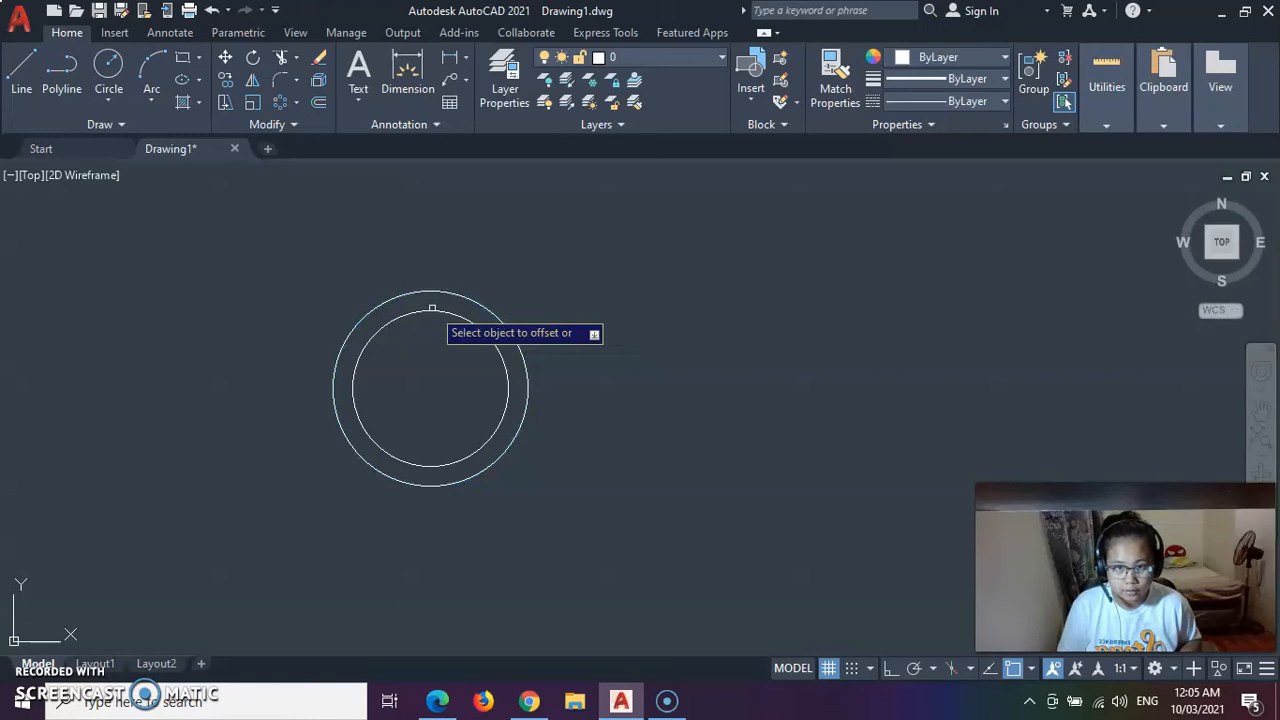
left_click(434, 312)
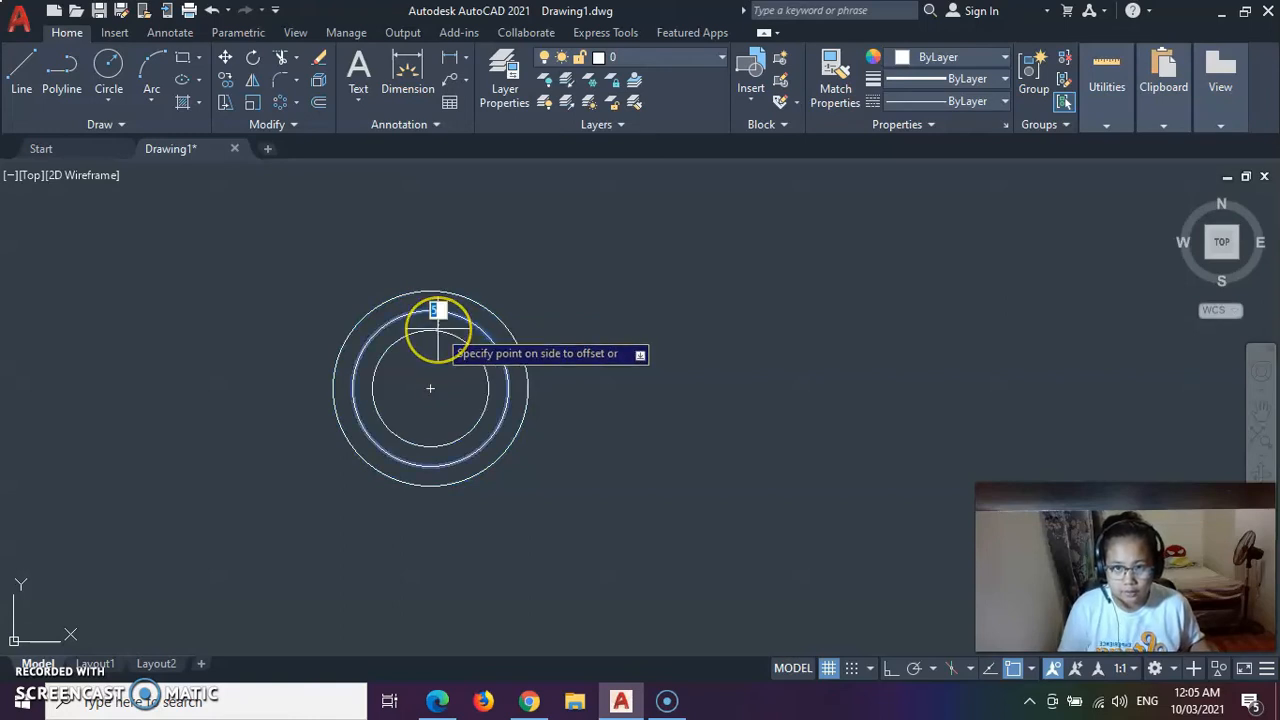
left_click(438, 337)
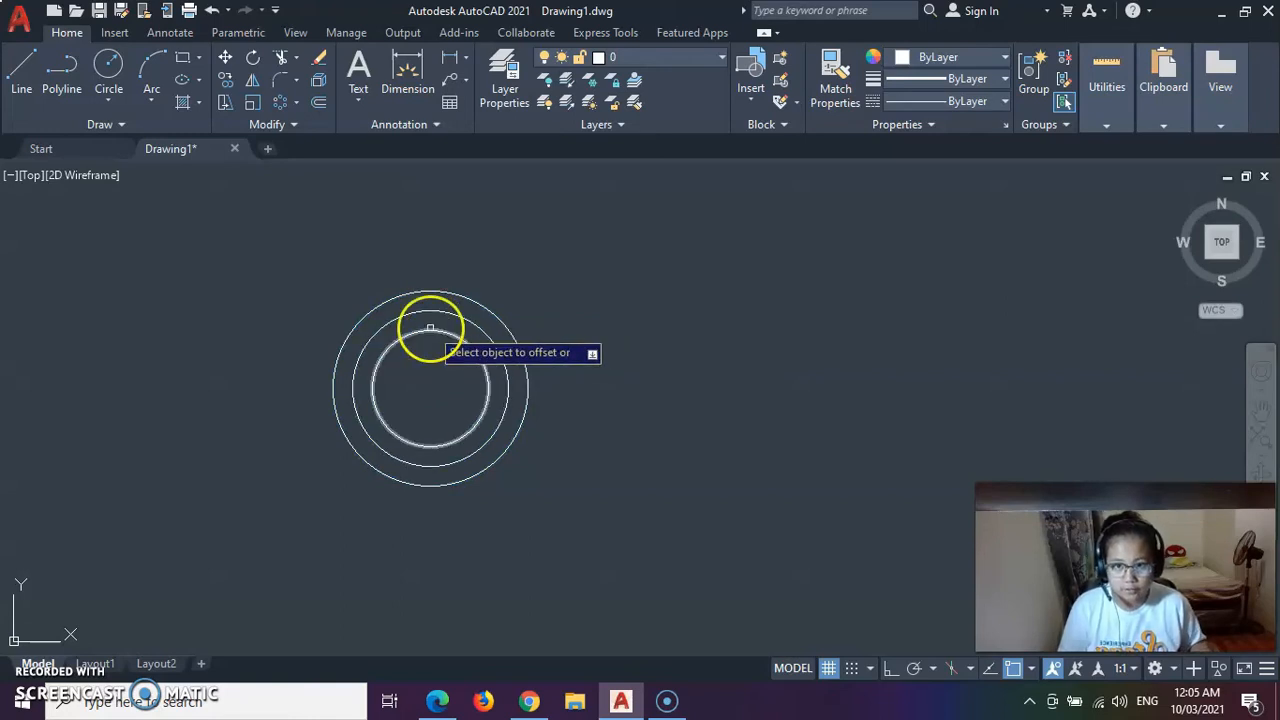
left_click(430, 331)
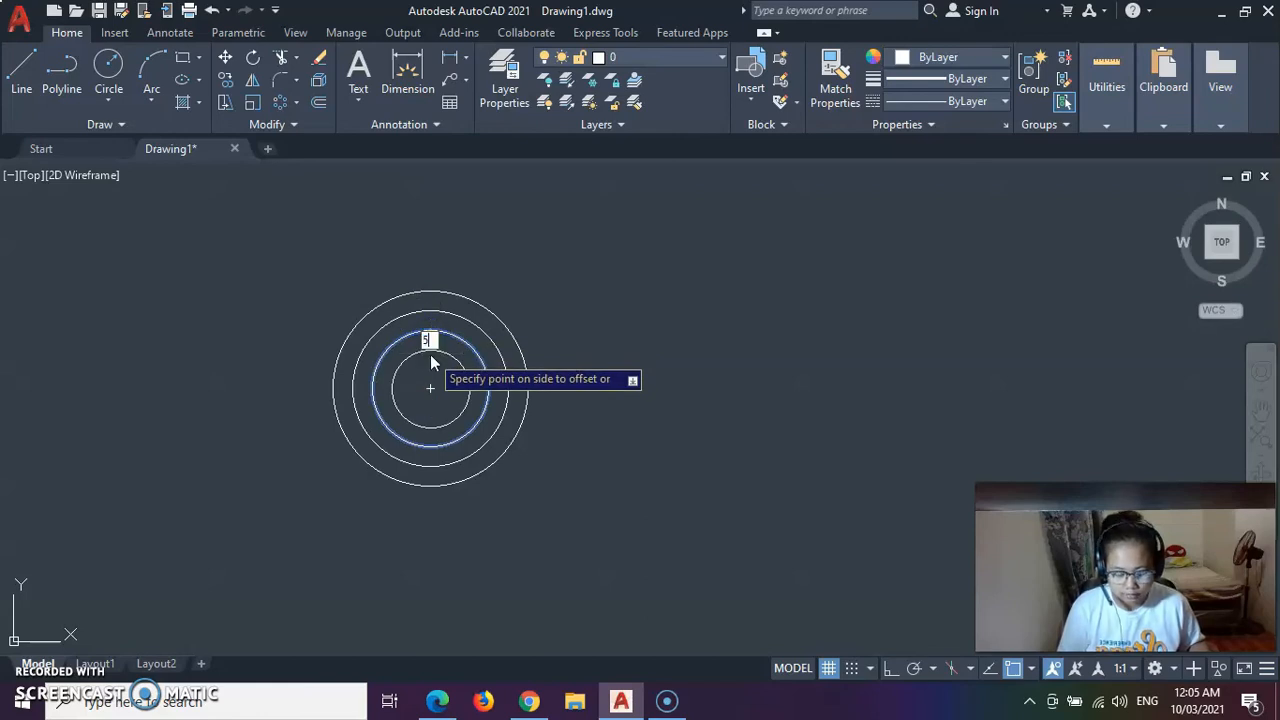
left_click(432, 362)
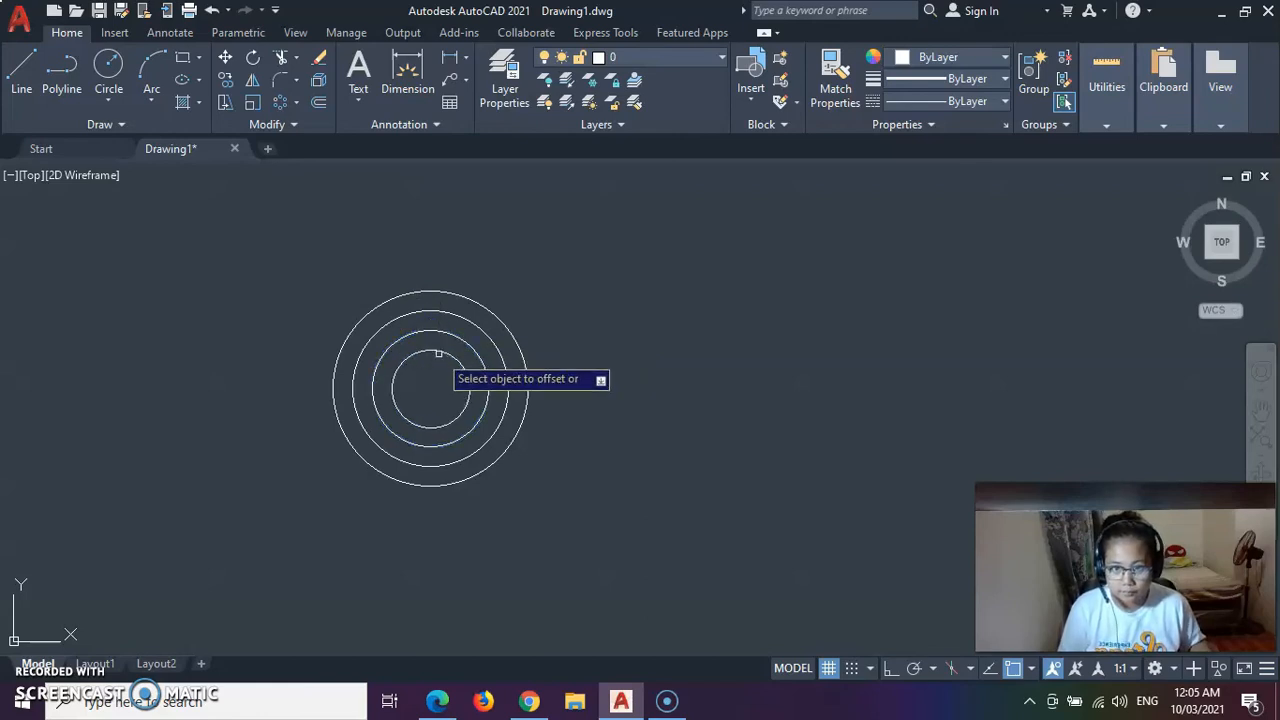
left_click(437, 352)
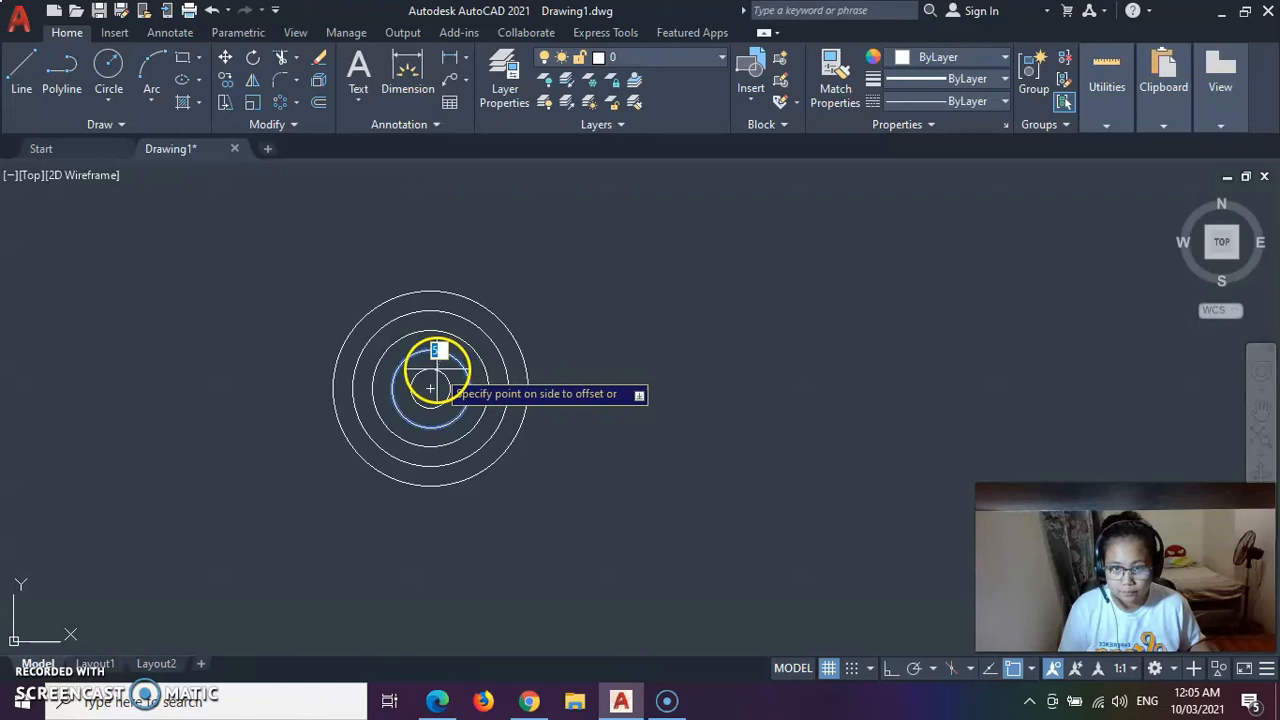
left_click(437, 370)
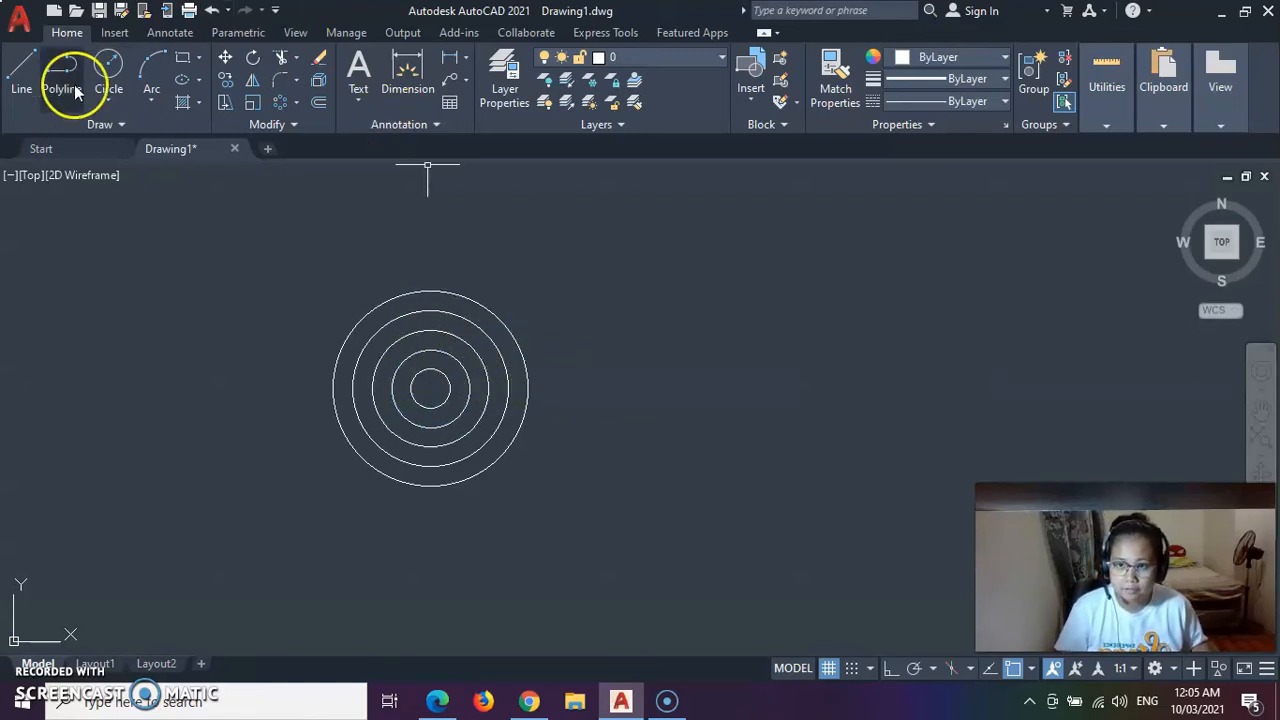
- Draw a horizontal diameter line through the concentric circles, going 25 right from their centre and back to the outer circle's left quadrant
left_click(28, 70)
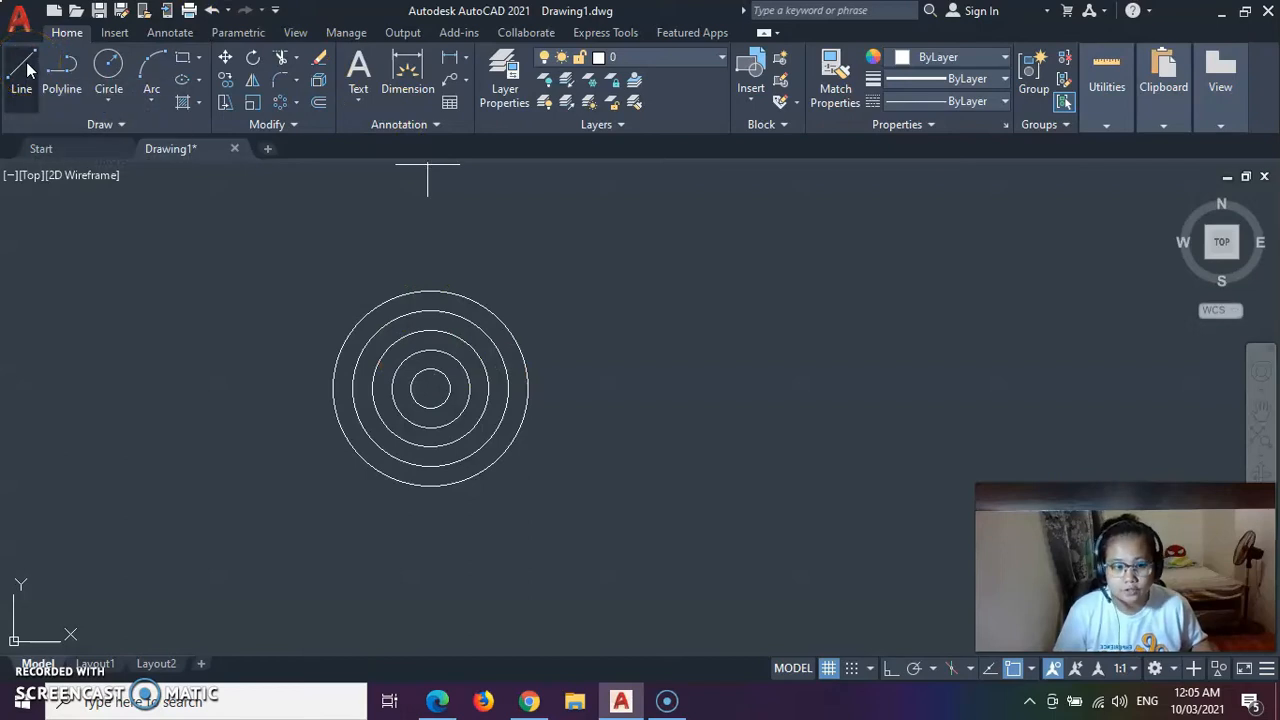
left_click(436, 389)
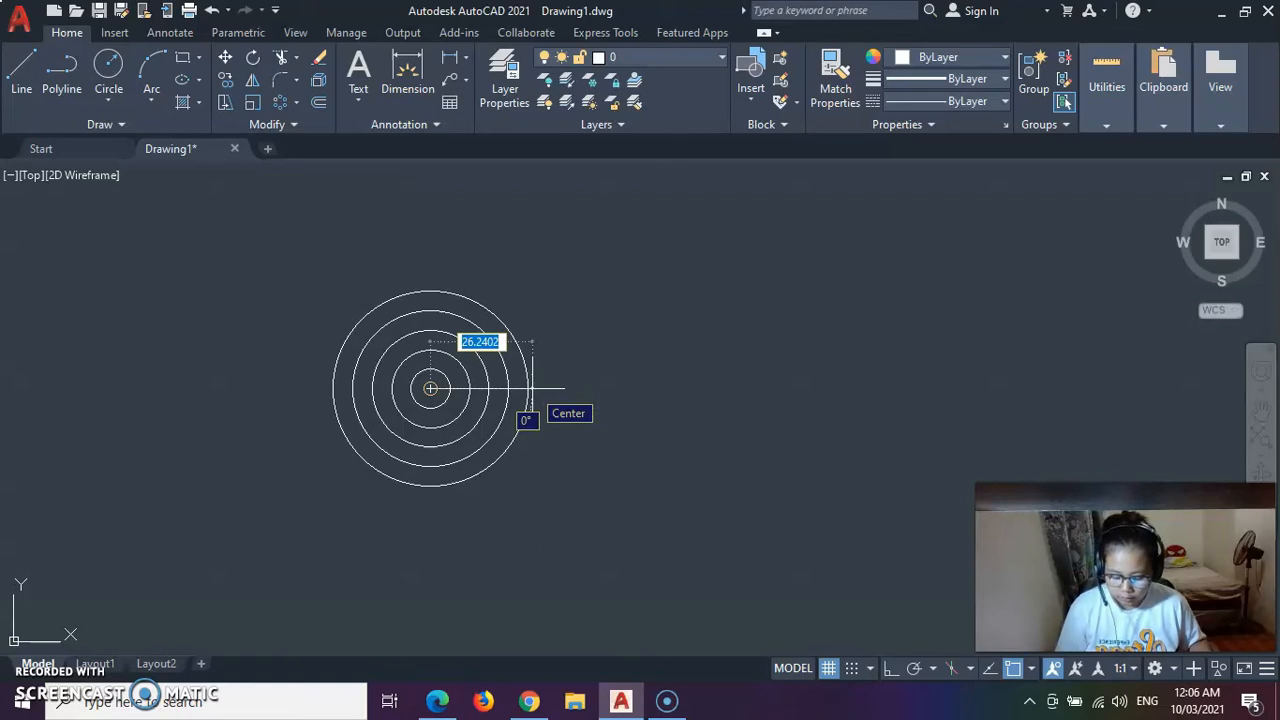
type("25")
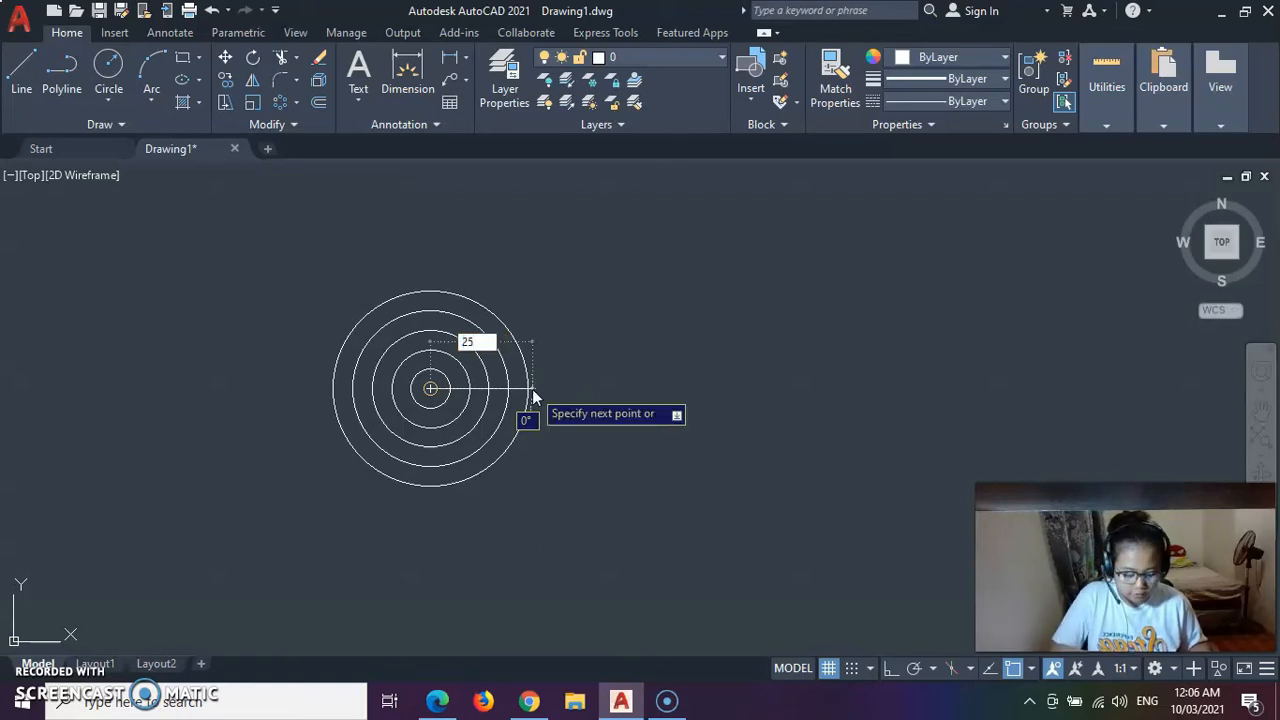
key("Return")
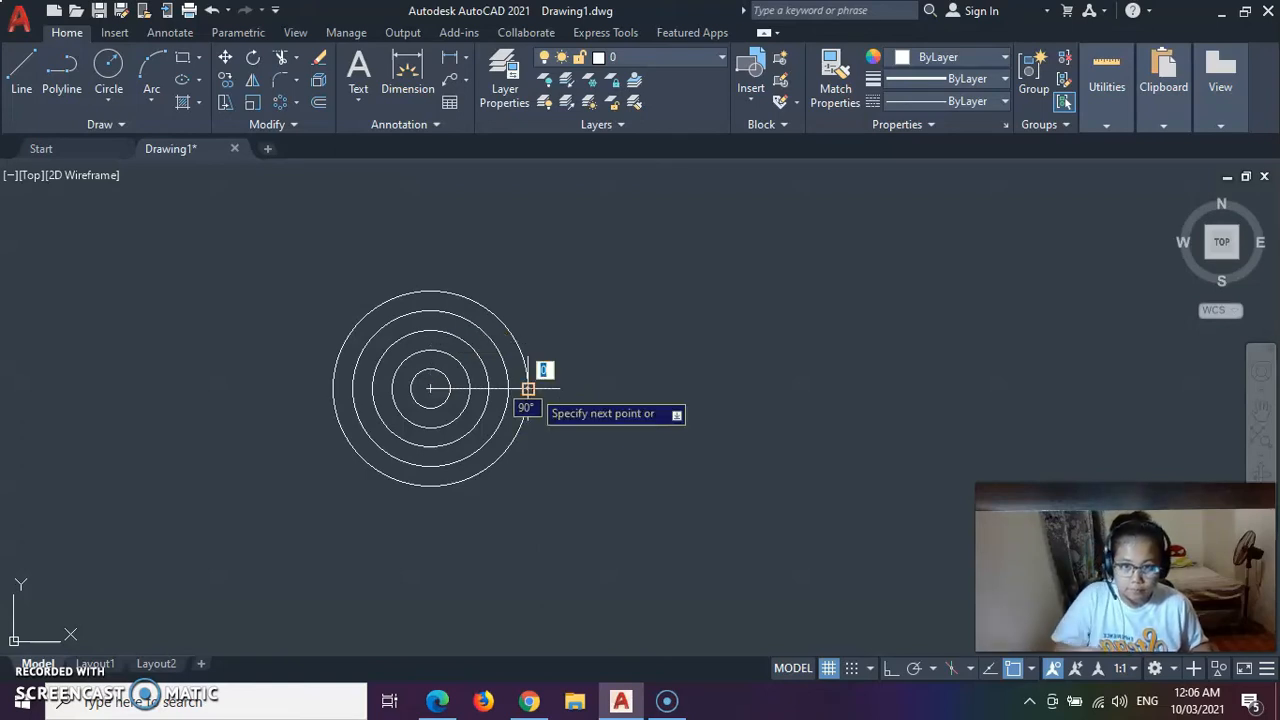
left_click(334, 389)
key("Return")
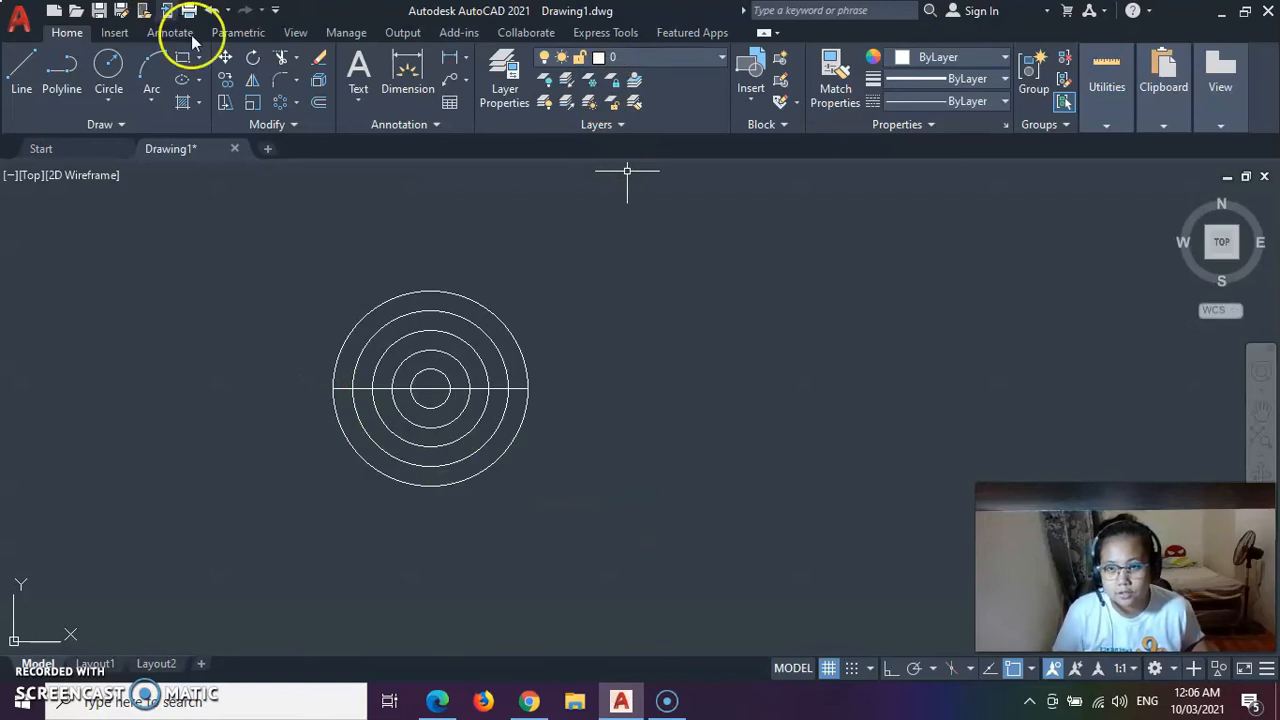
- Trim away the lower halves of the five circles and all pieces of the horizontal diameter line
left_click(281, 60)
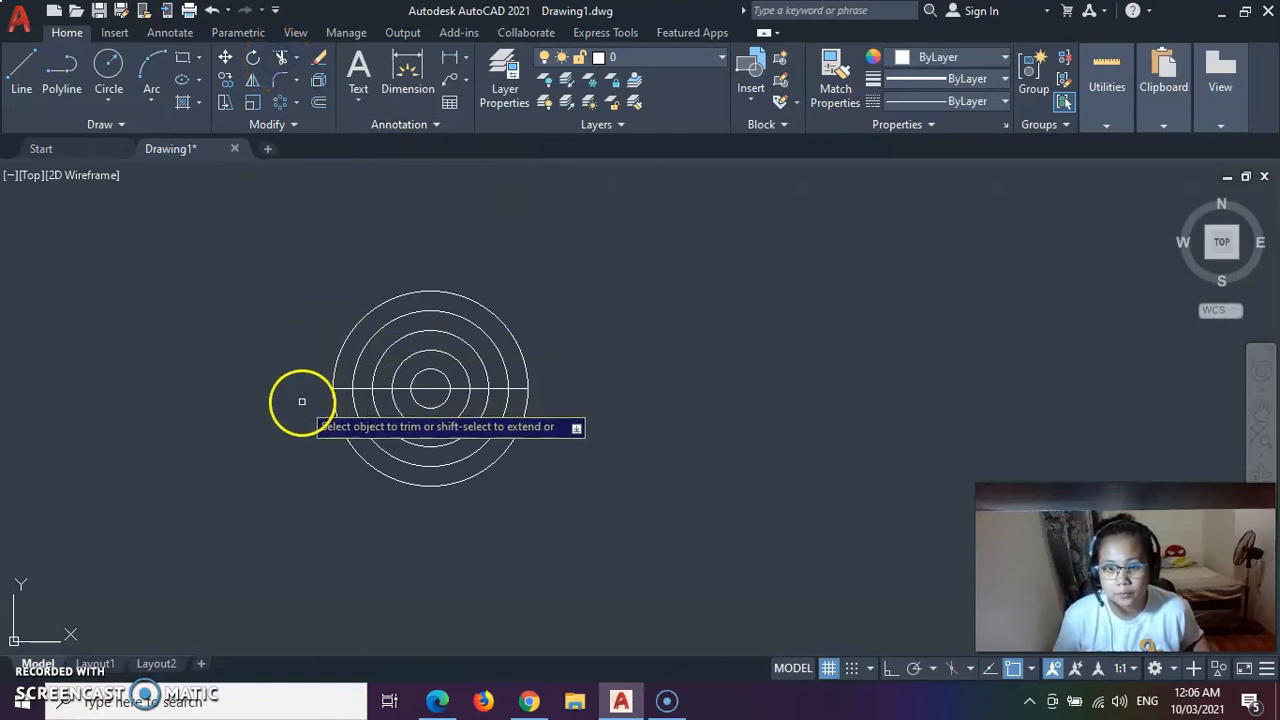
left_click_drag(302, 401, 466, 443)
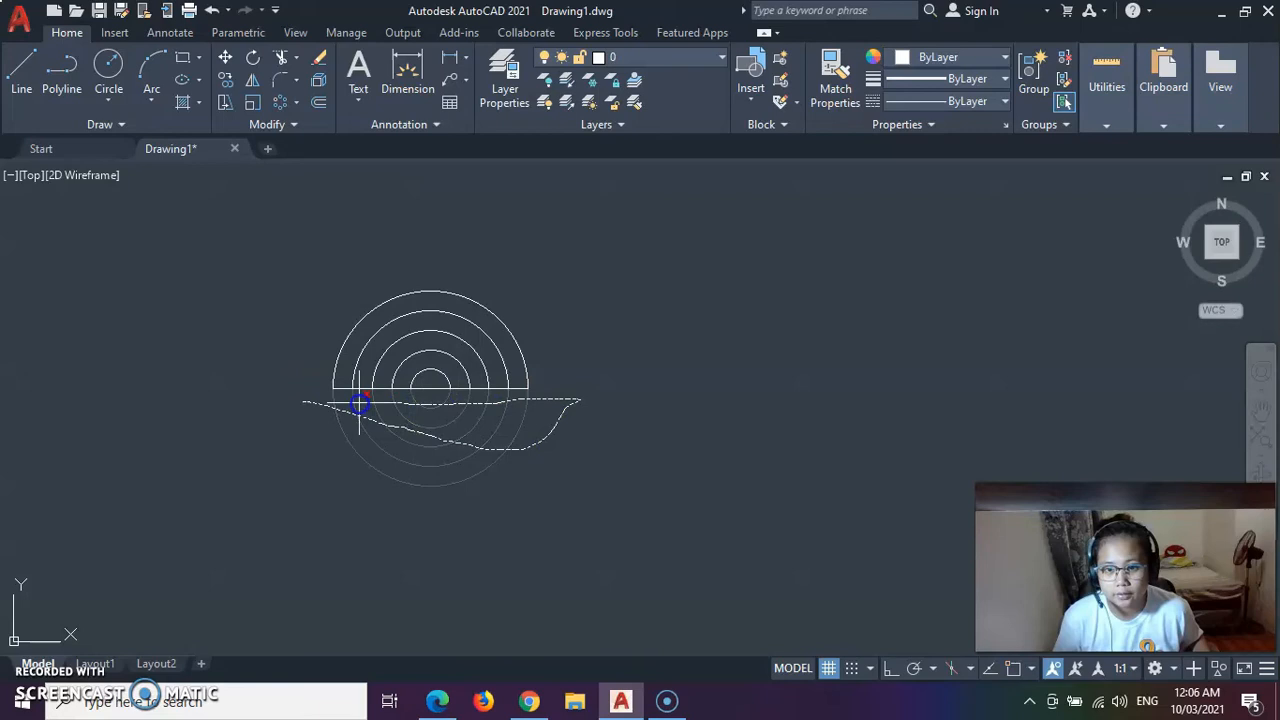
left_click_drag(360, 403, 357, 403)
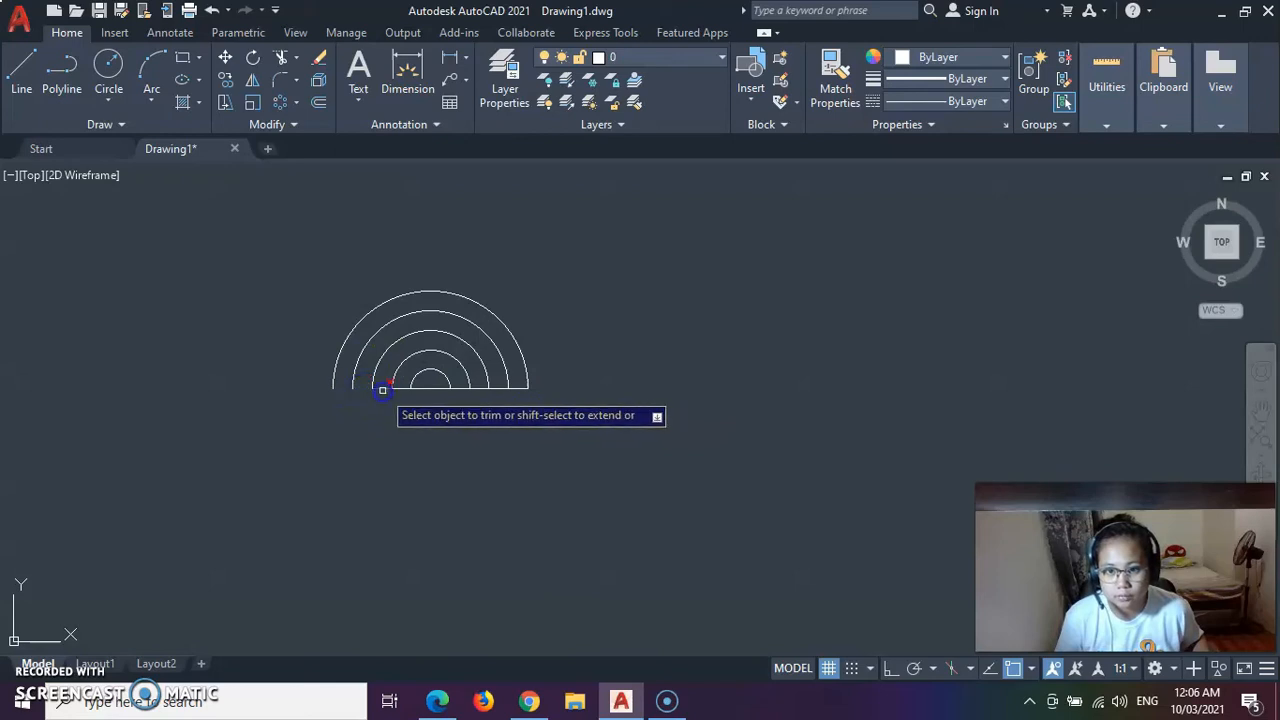
left_click_drag(415, 397, 440, 382)
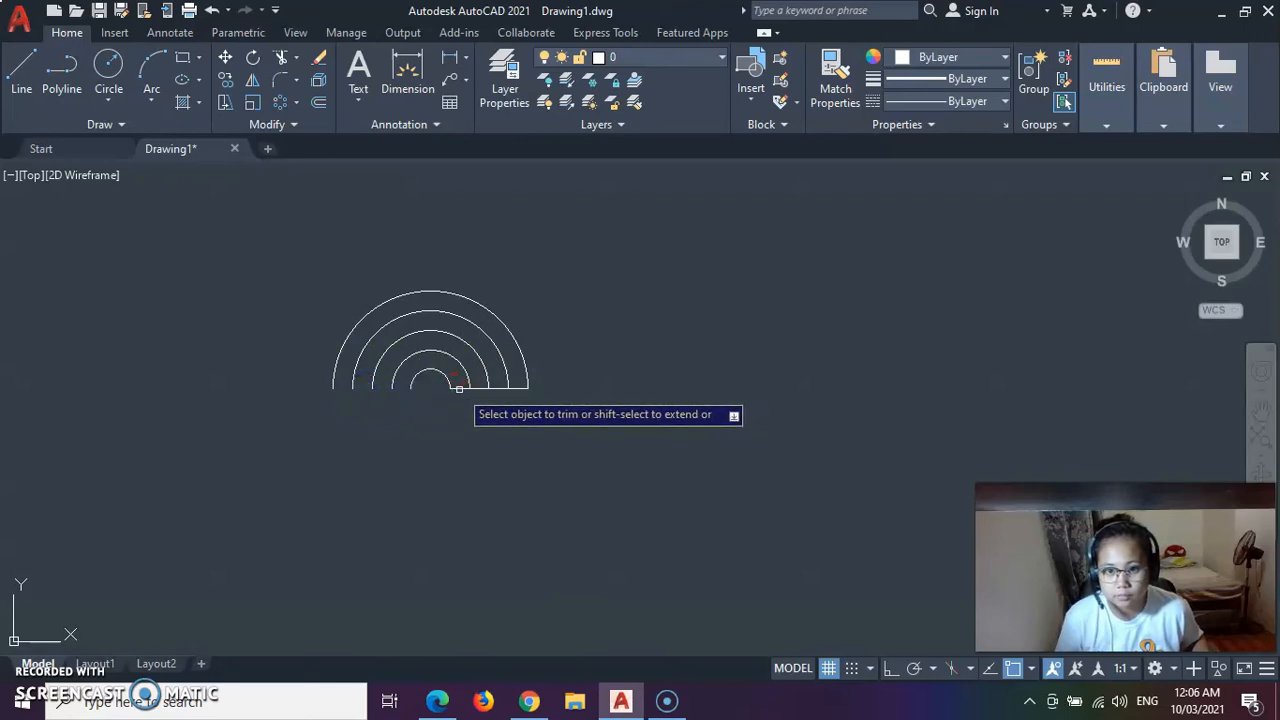
left_click(478, 387)
left_click(517, 386)
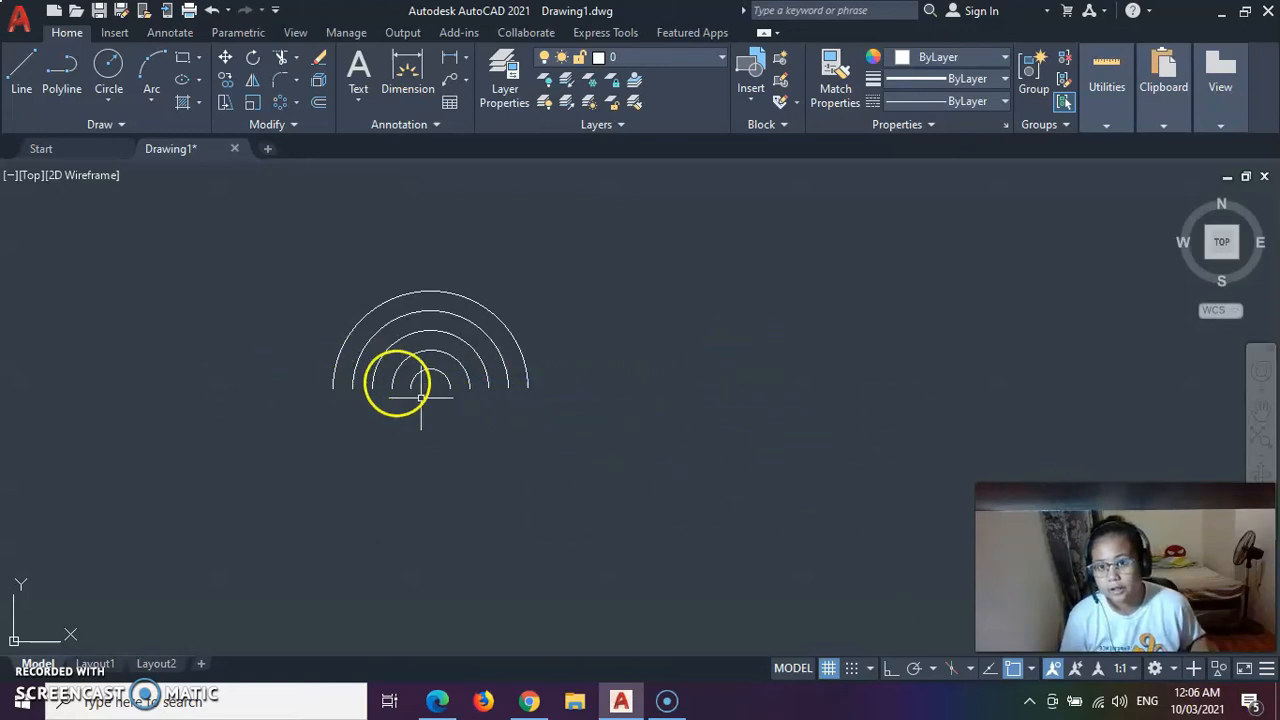
- Draw a vertical line 50 long straight down from the common centre of the half-circle arcs
left_click(22, 72)
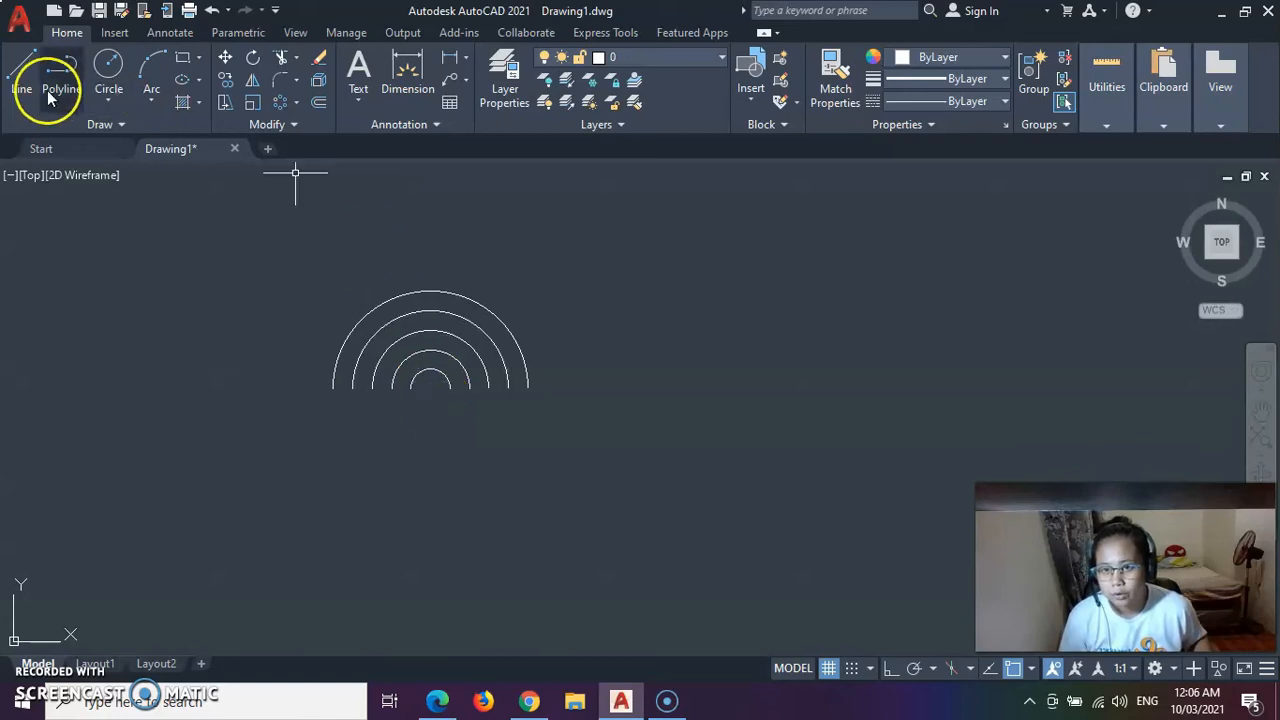
left_click(429, 387)
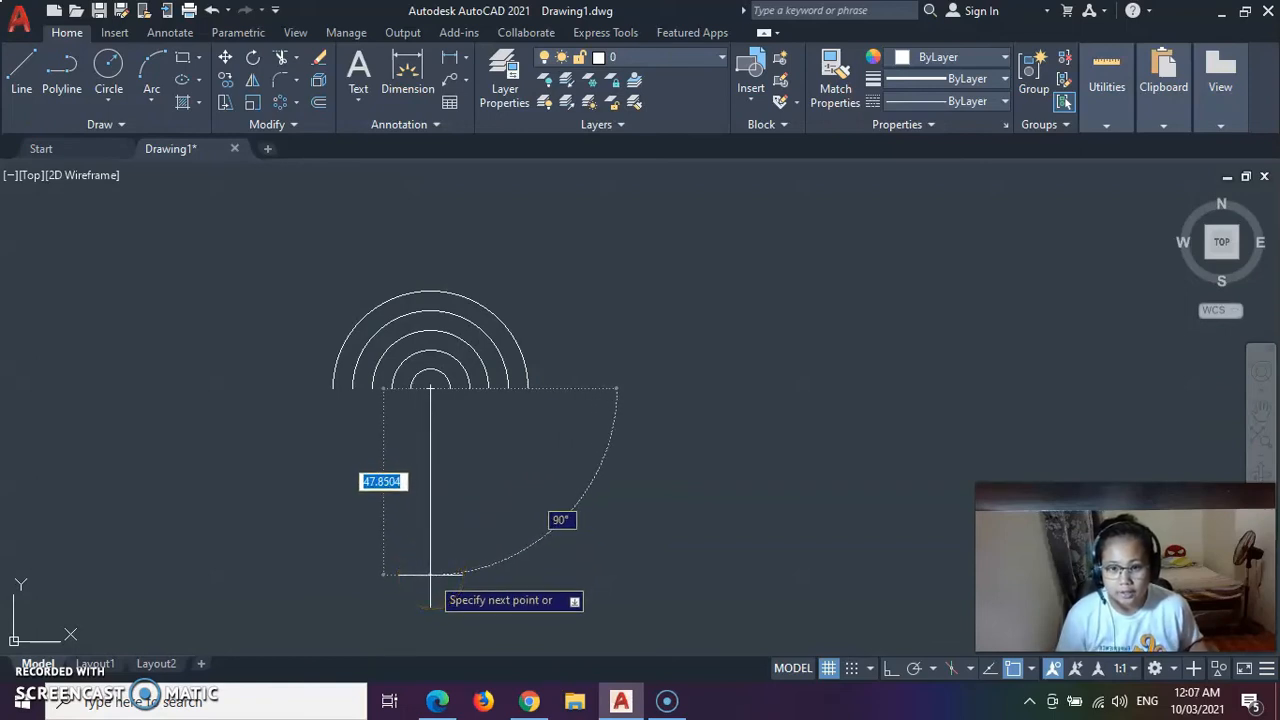
type("50")
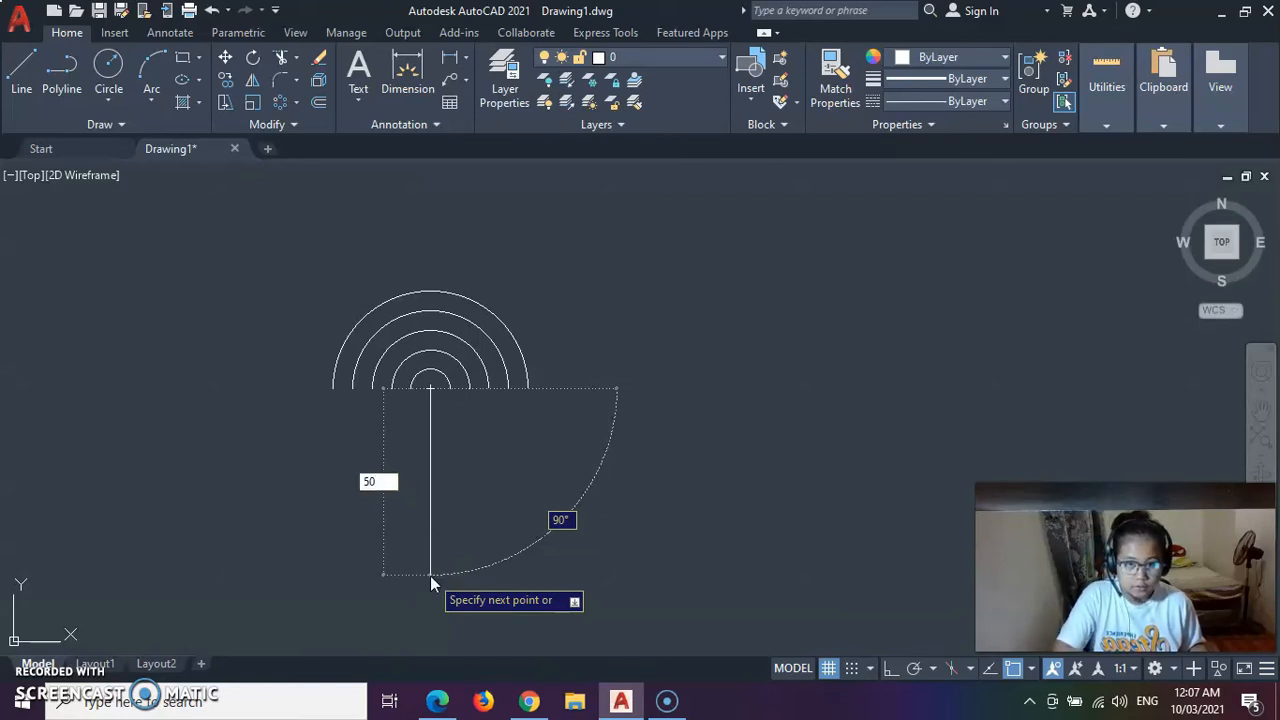
key("Return")
key("Return")
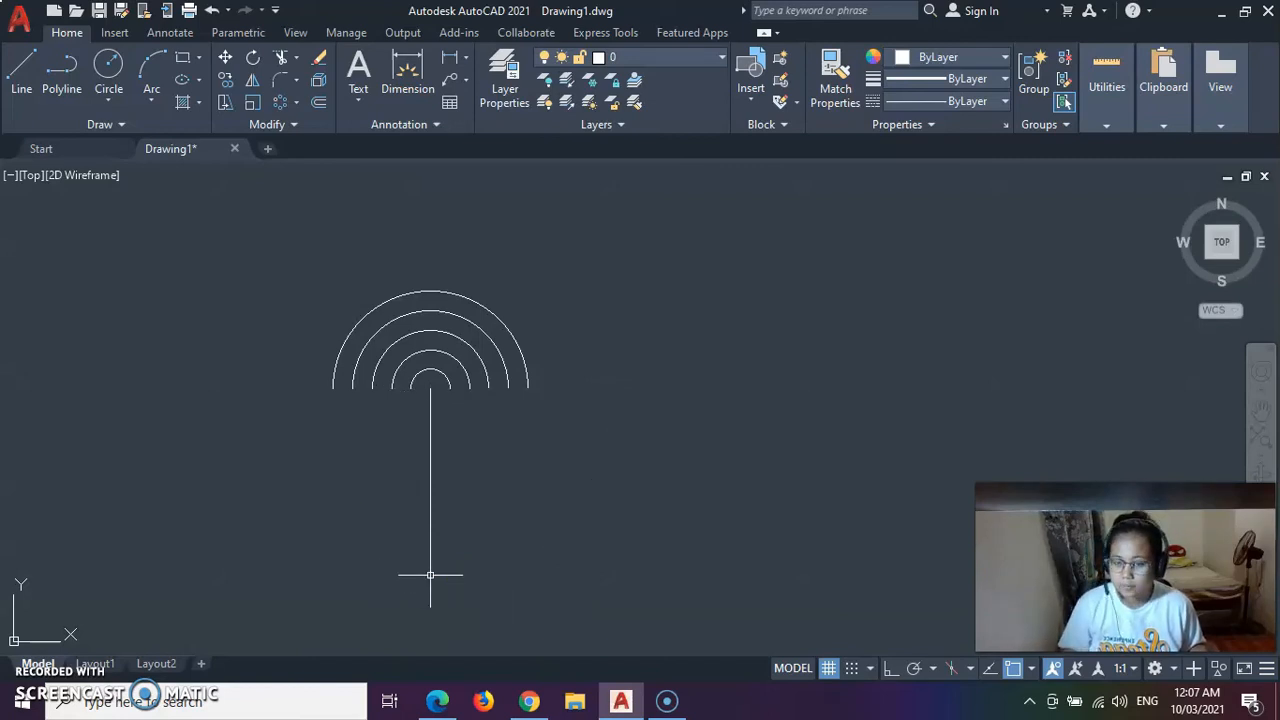
- Complete a rectangle with lines from the arcs' centre to the outer arc's left end, down 50, and across to the vertical line's lower end
left_click(13, 72)
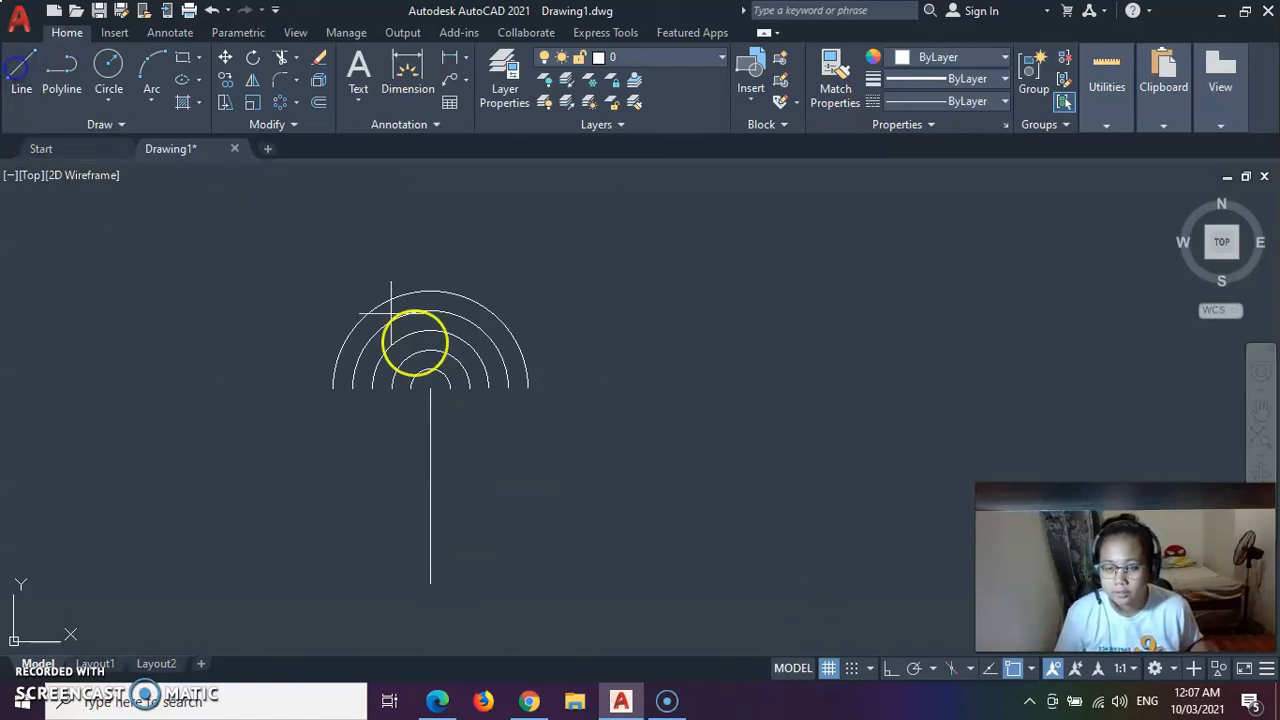
left_click(430, 388)
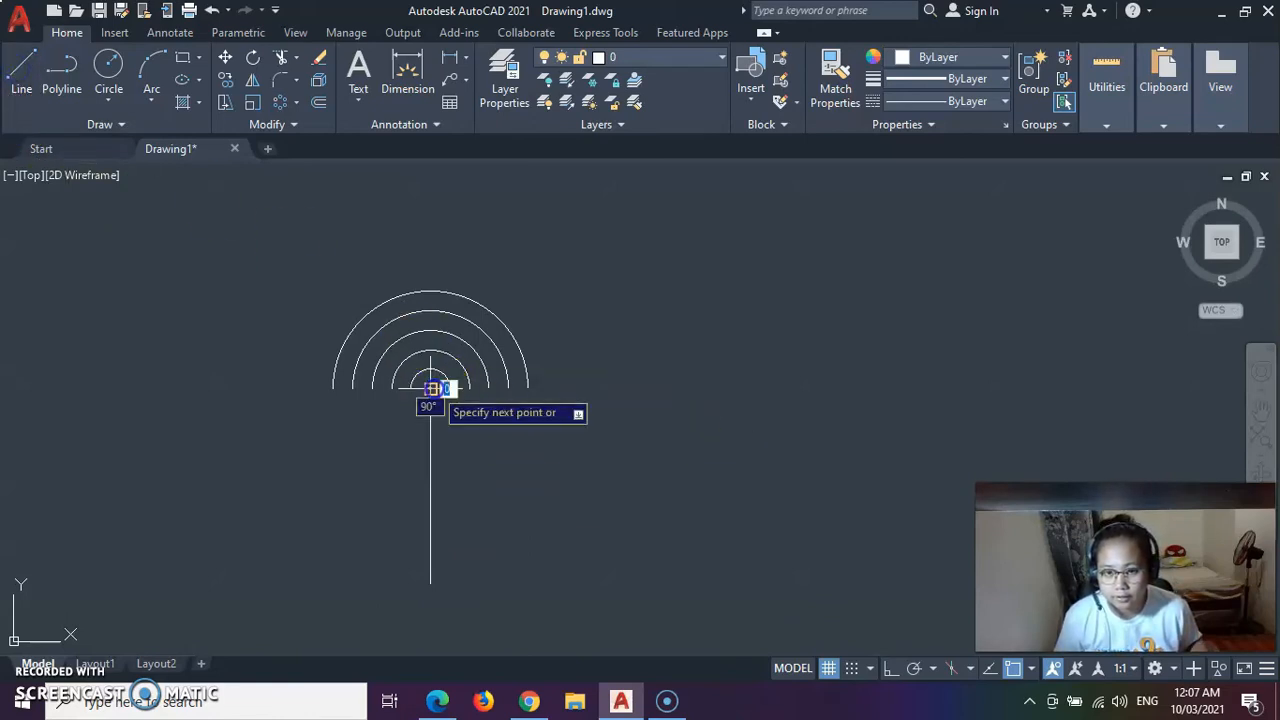
left_click(333, 388)
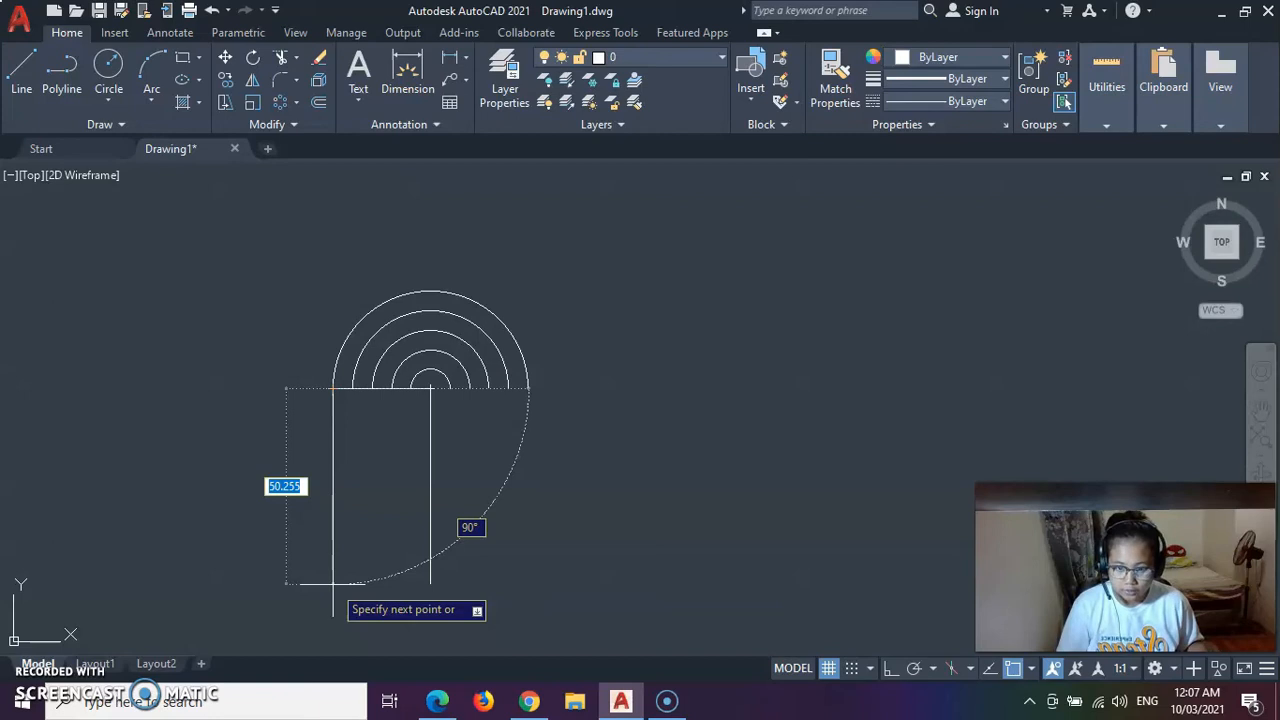
type("0")
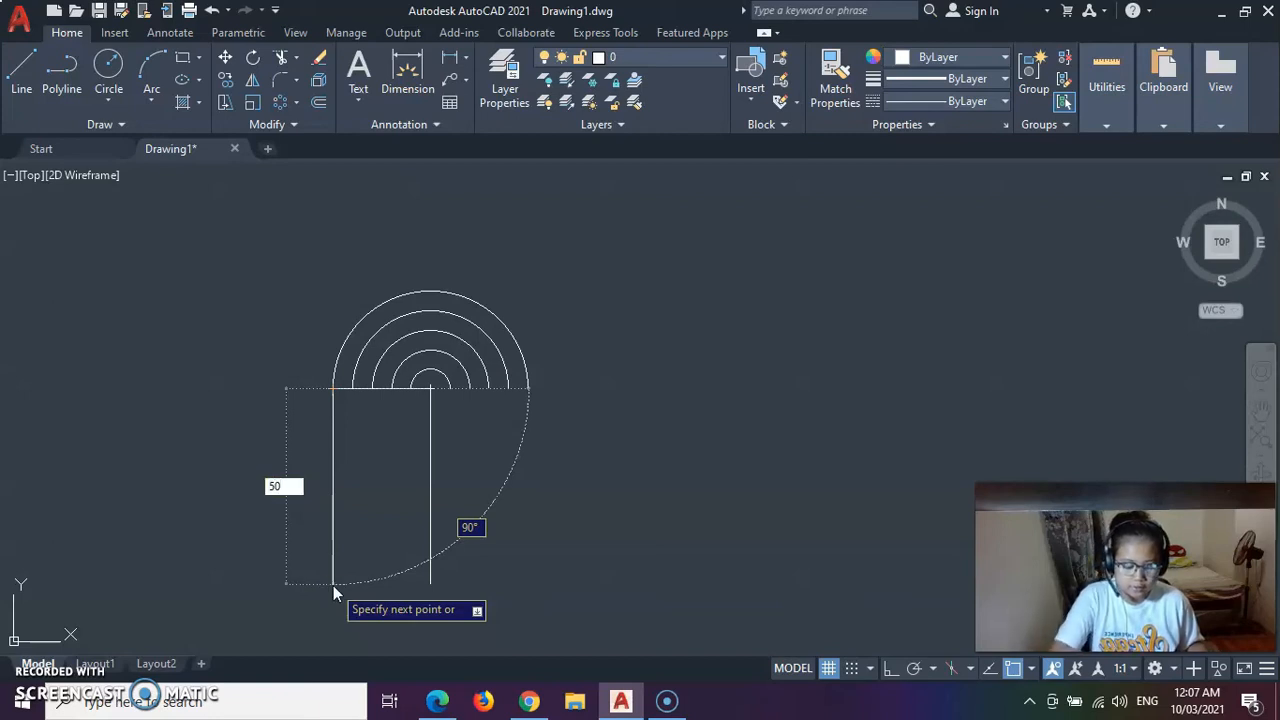
key("Return")
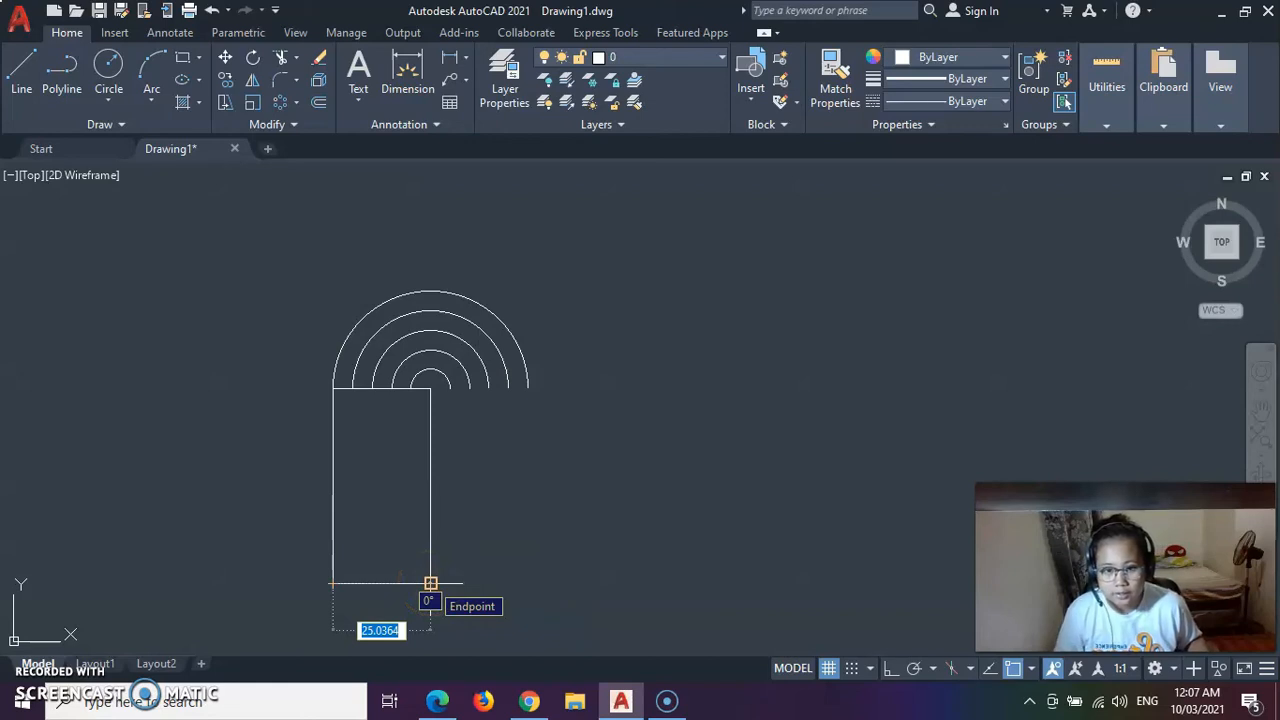
left_click(430, 583)
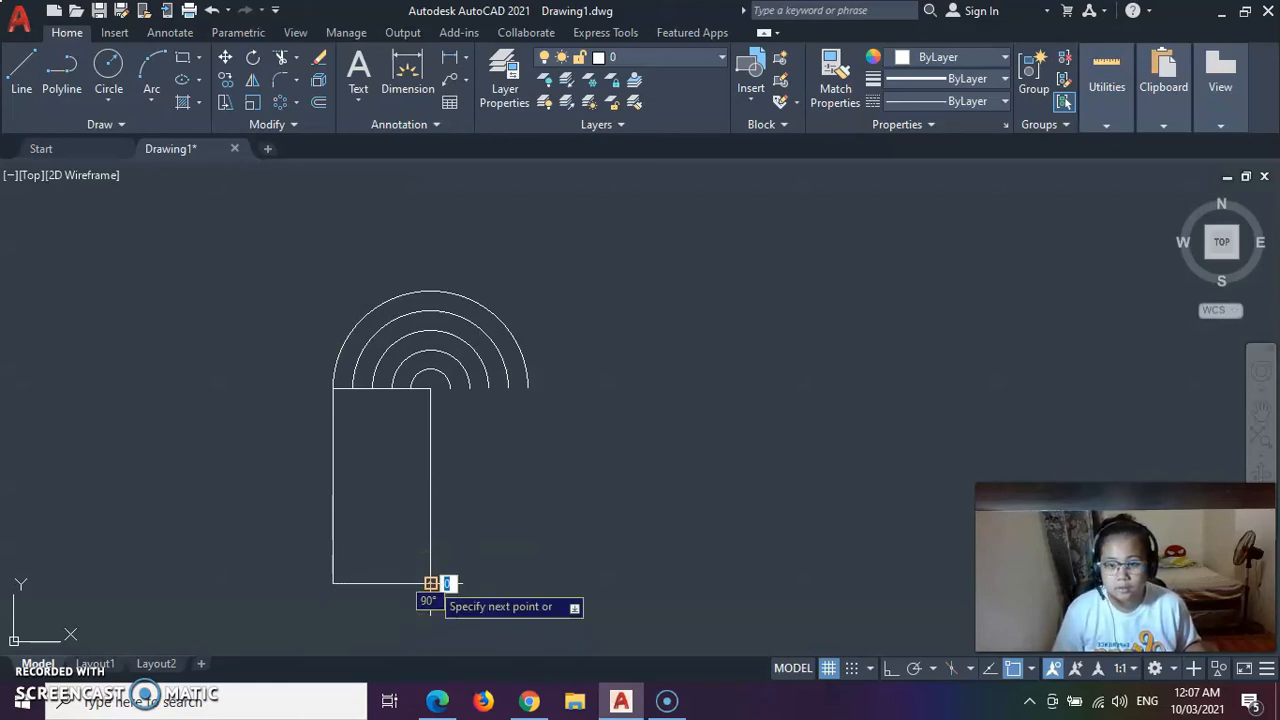
key("Return")
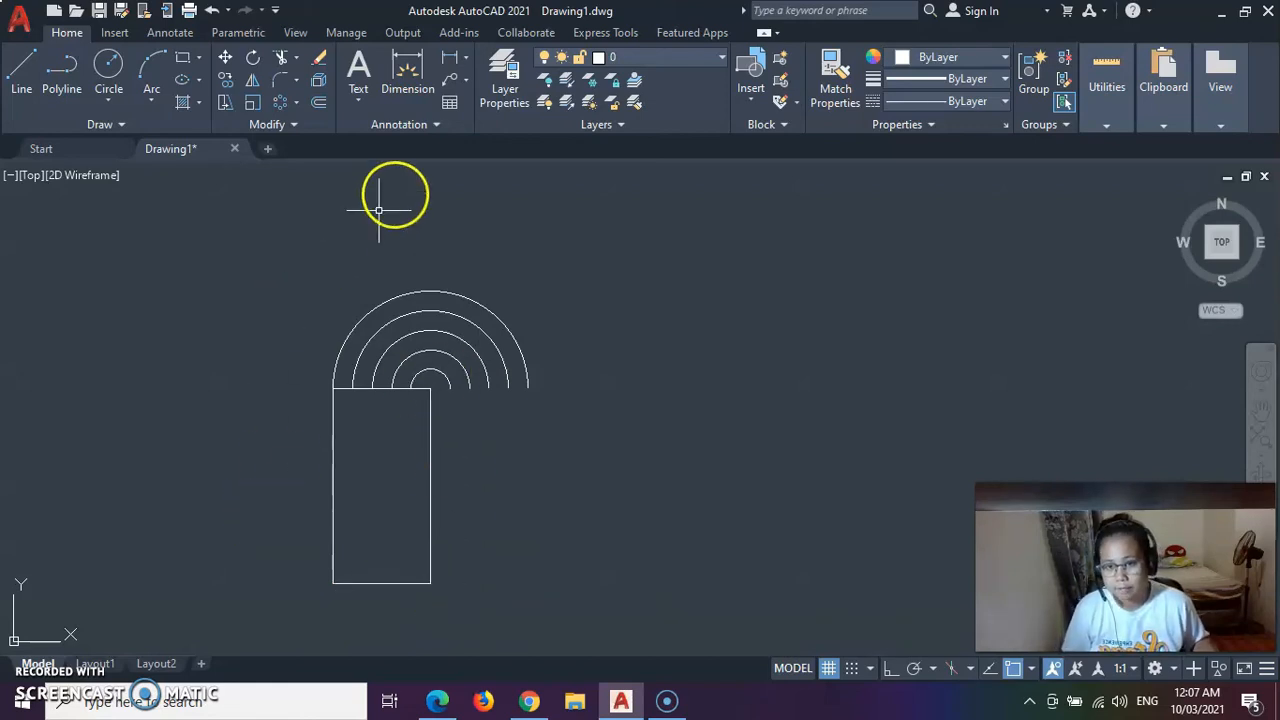
- Draw a horizontal line across the rectangle between the midpoints of its two vertical sides
left_click(21, 72)
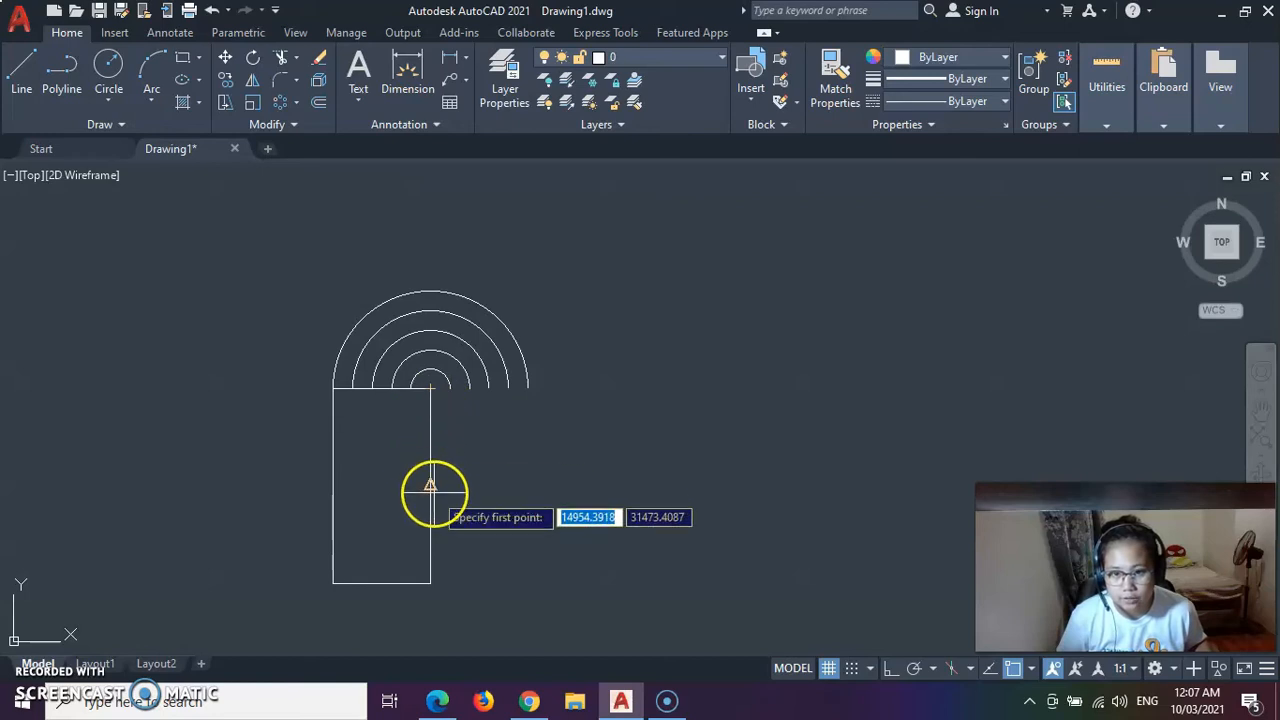
left_click(430, 487)
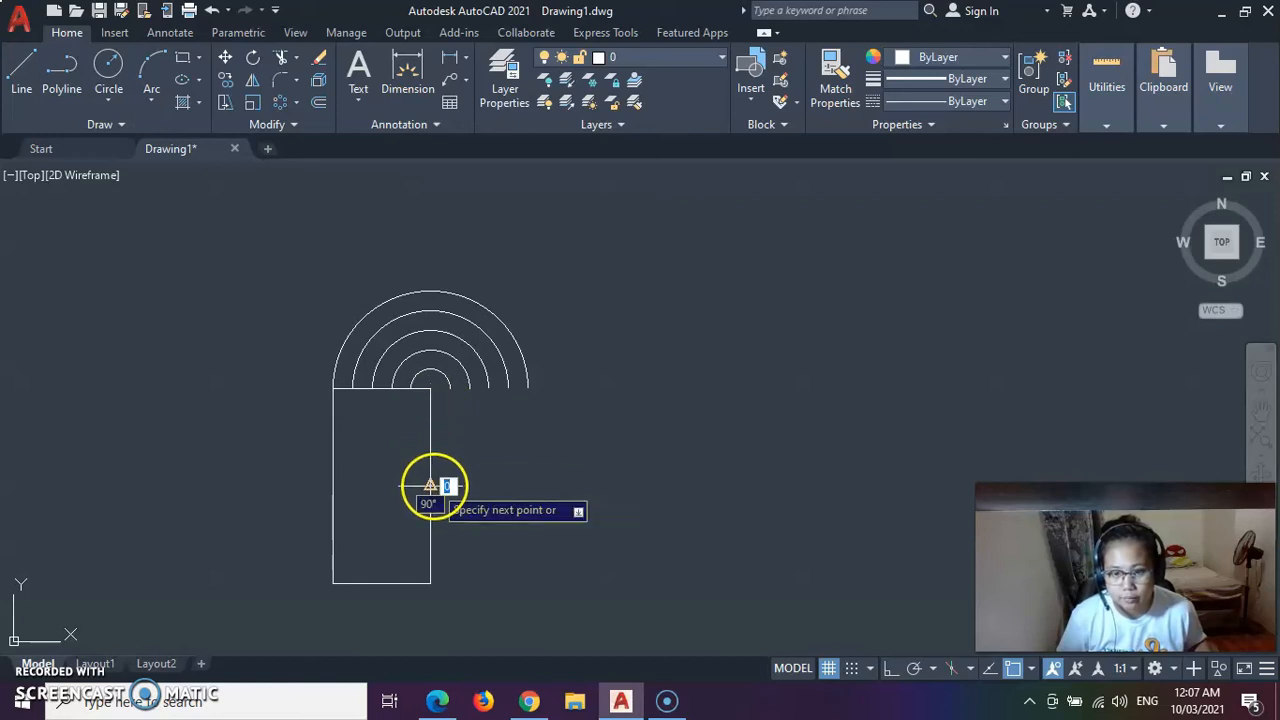
left_click(332, 486)
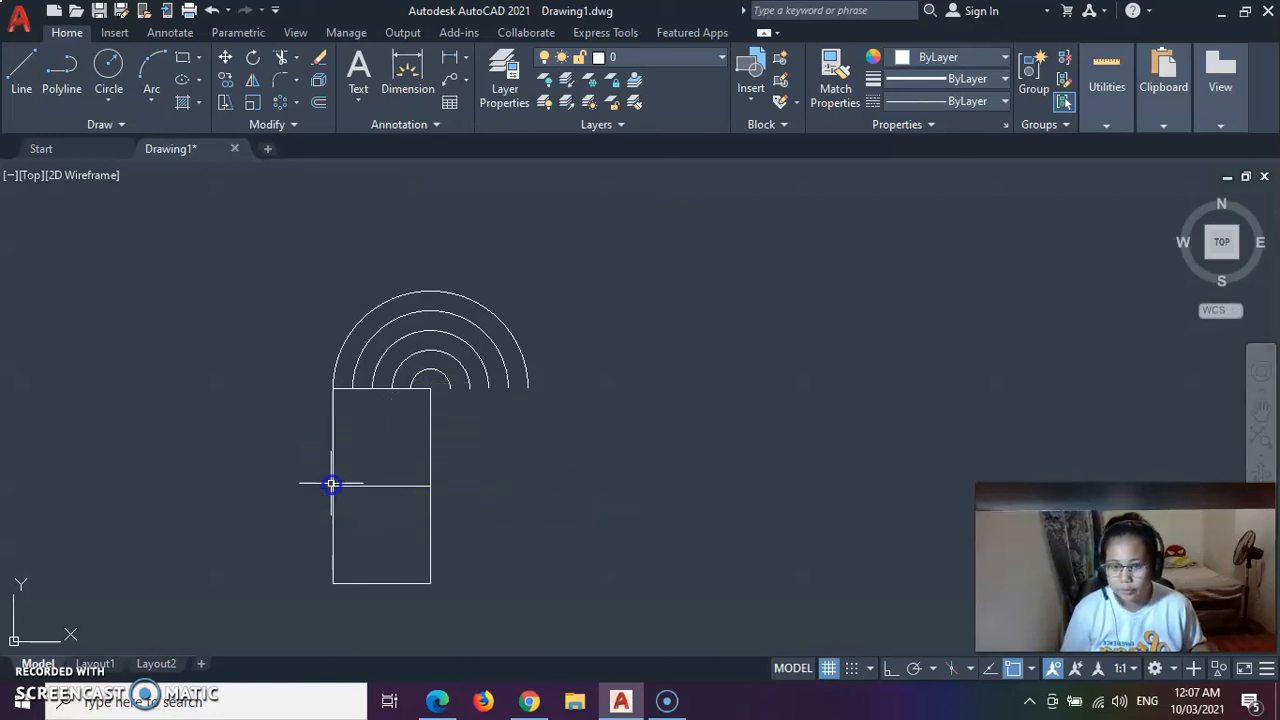
- Draw a circle of radius 25 centred on the midpoint of the rectangle's left side
left_click(108, 66)
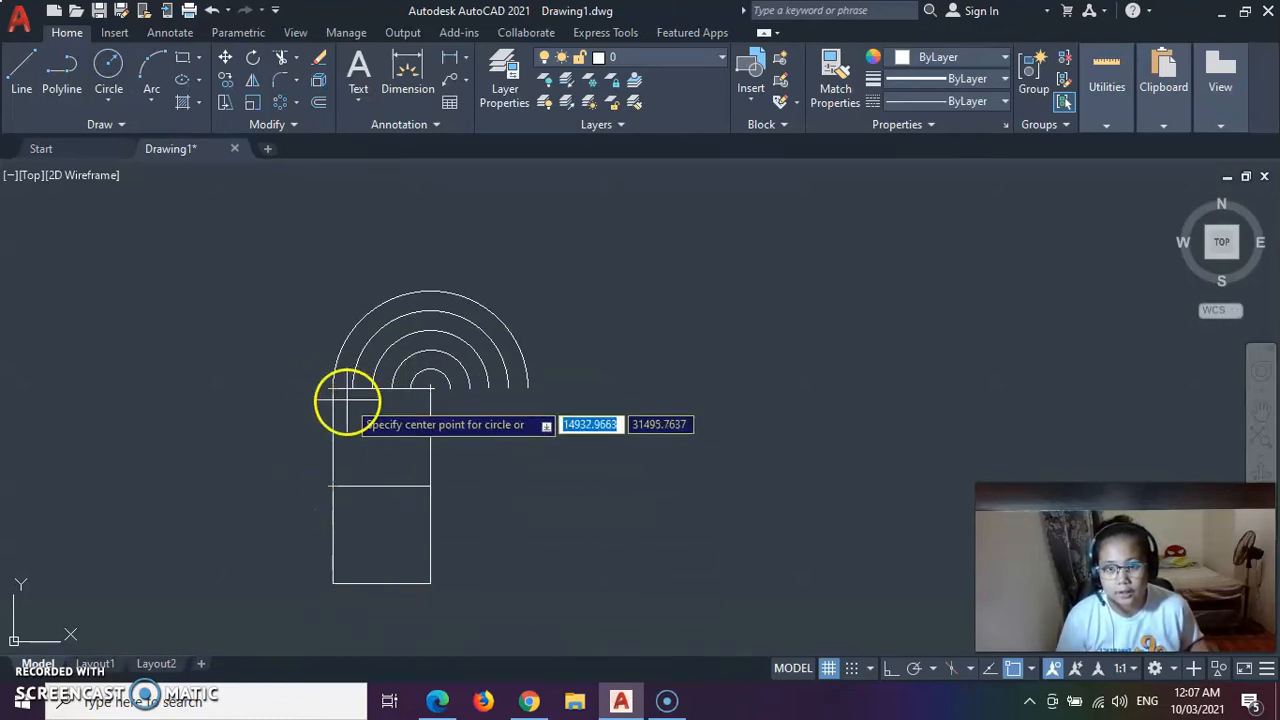
left_click(333, 486)
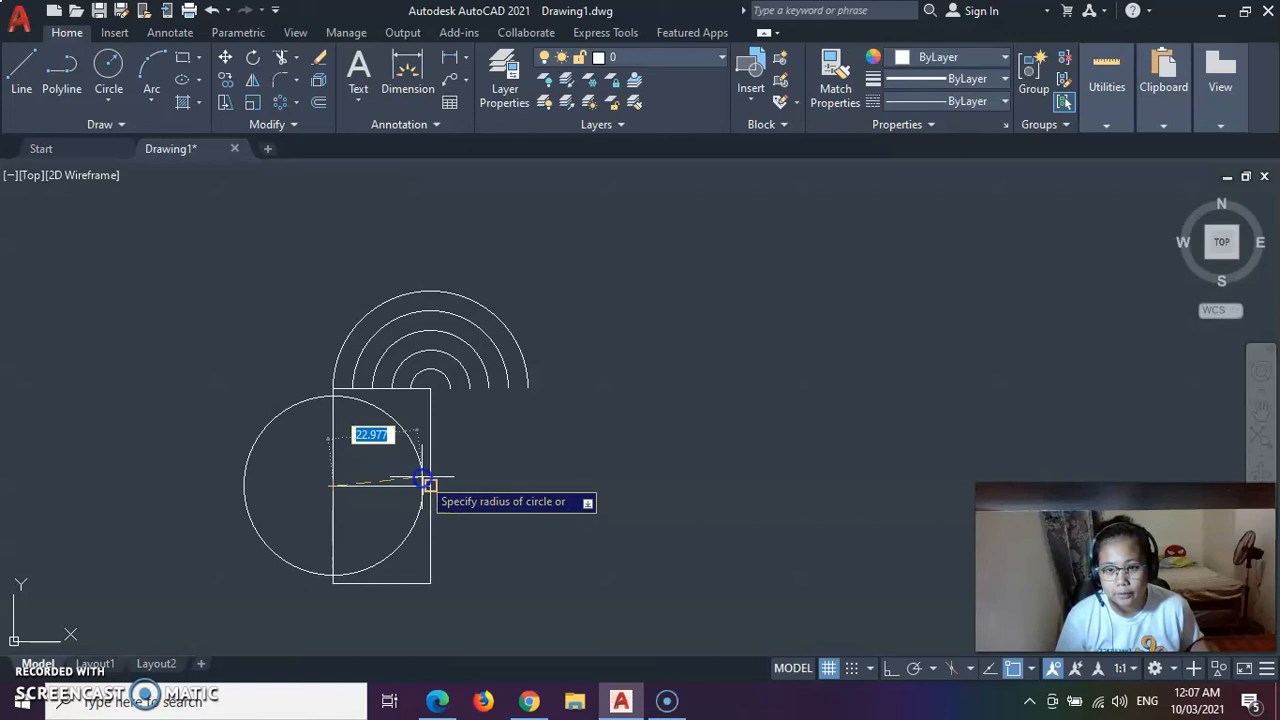
type("25")
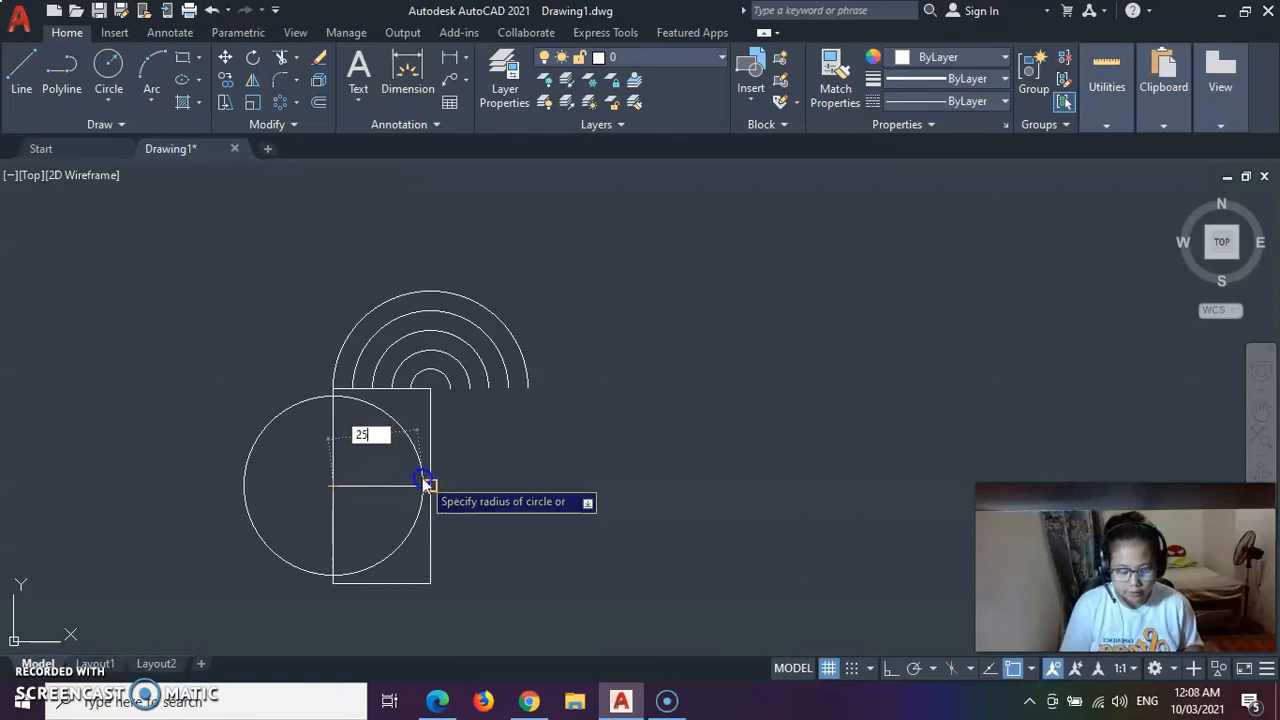
key("Return")
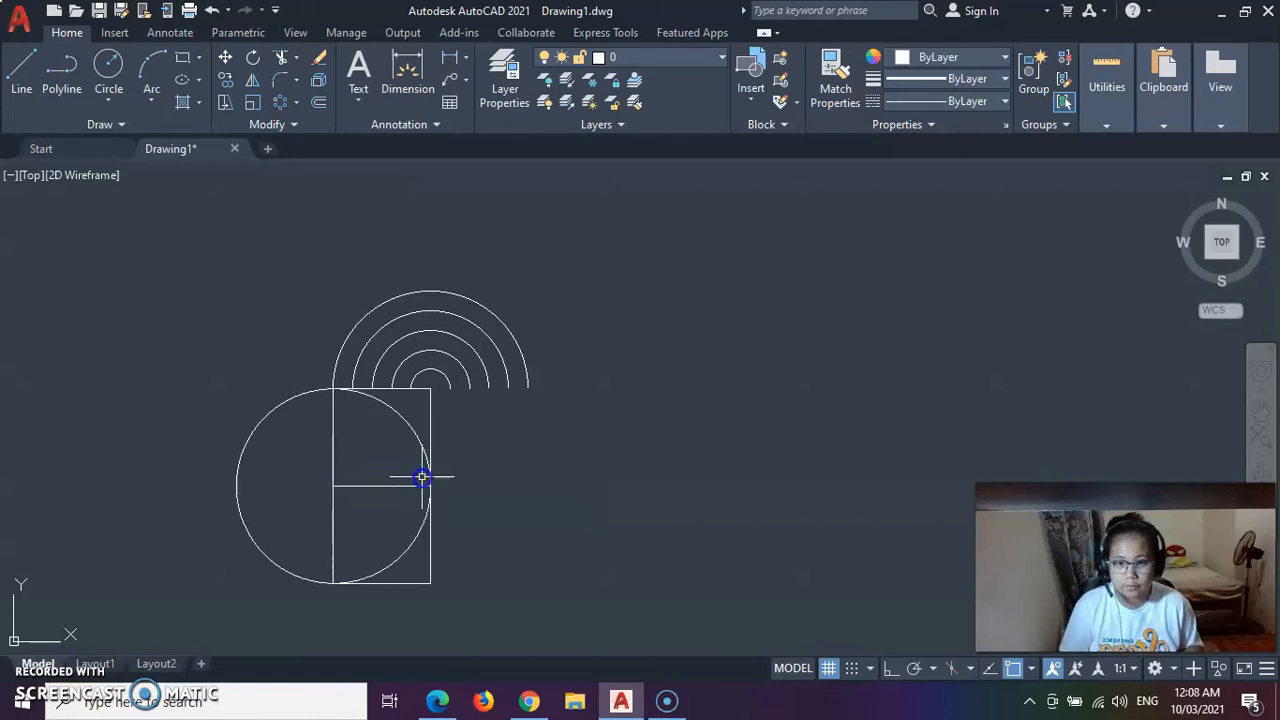
- Offset the radius-25 circle on the rectangle's left side inward by 5
left_click(272, 408)
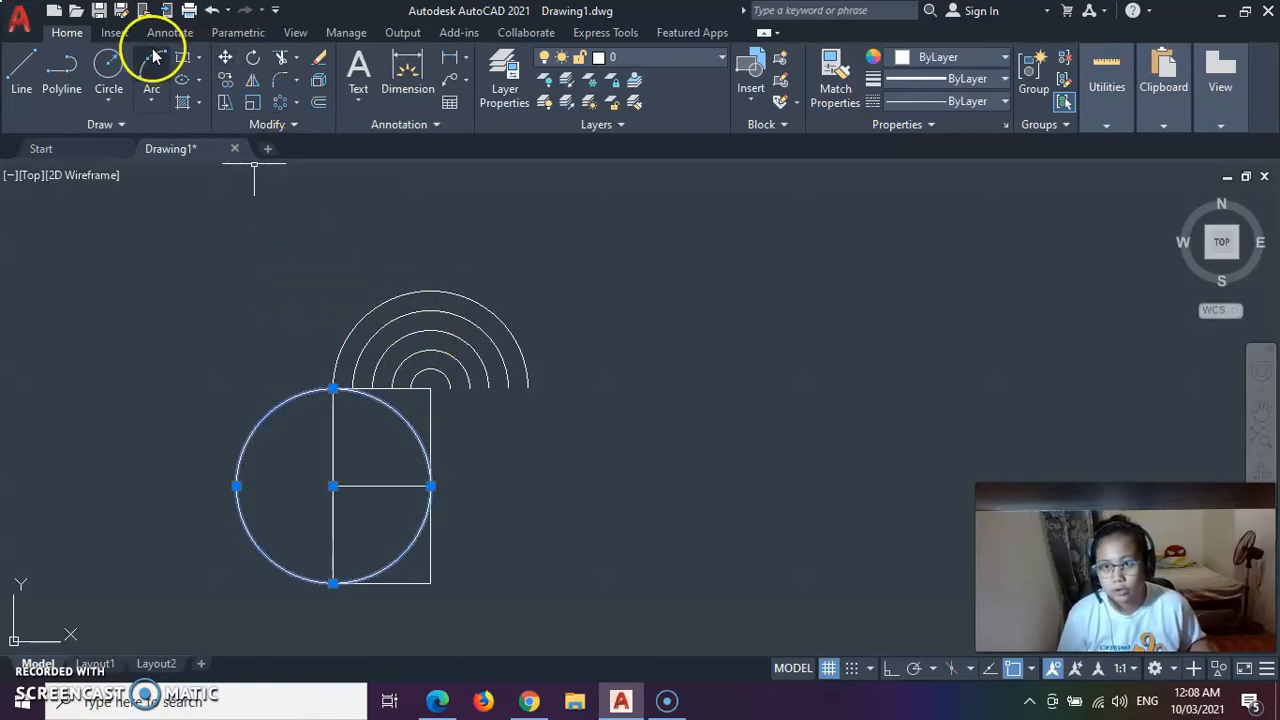
left_click(320, 100)
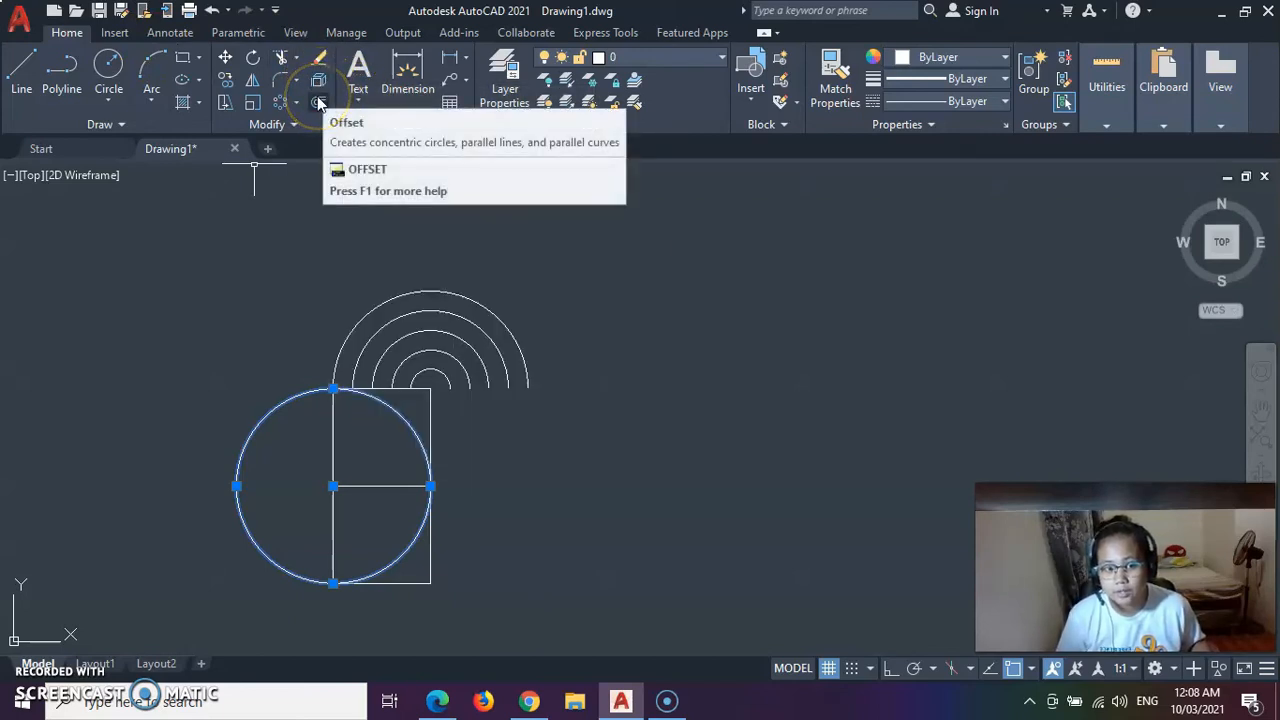
left_click(318, 104)
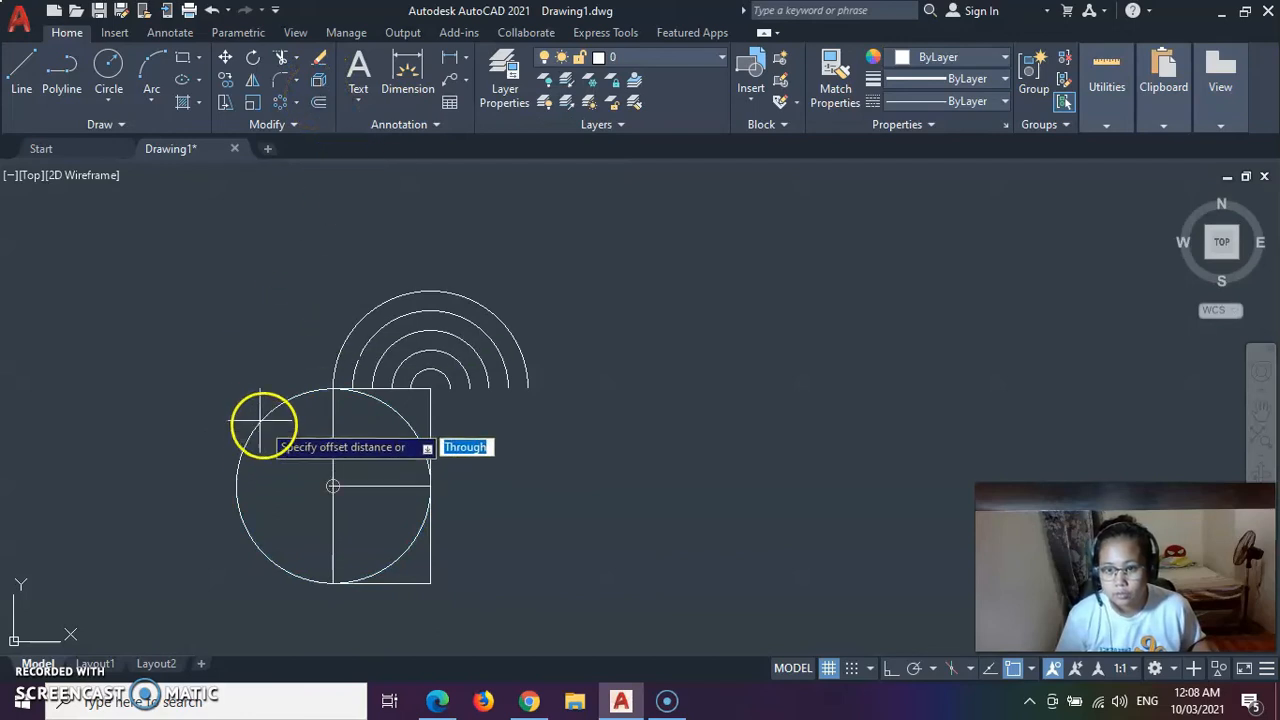
left_click(331, 484)
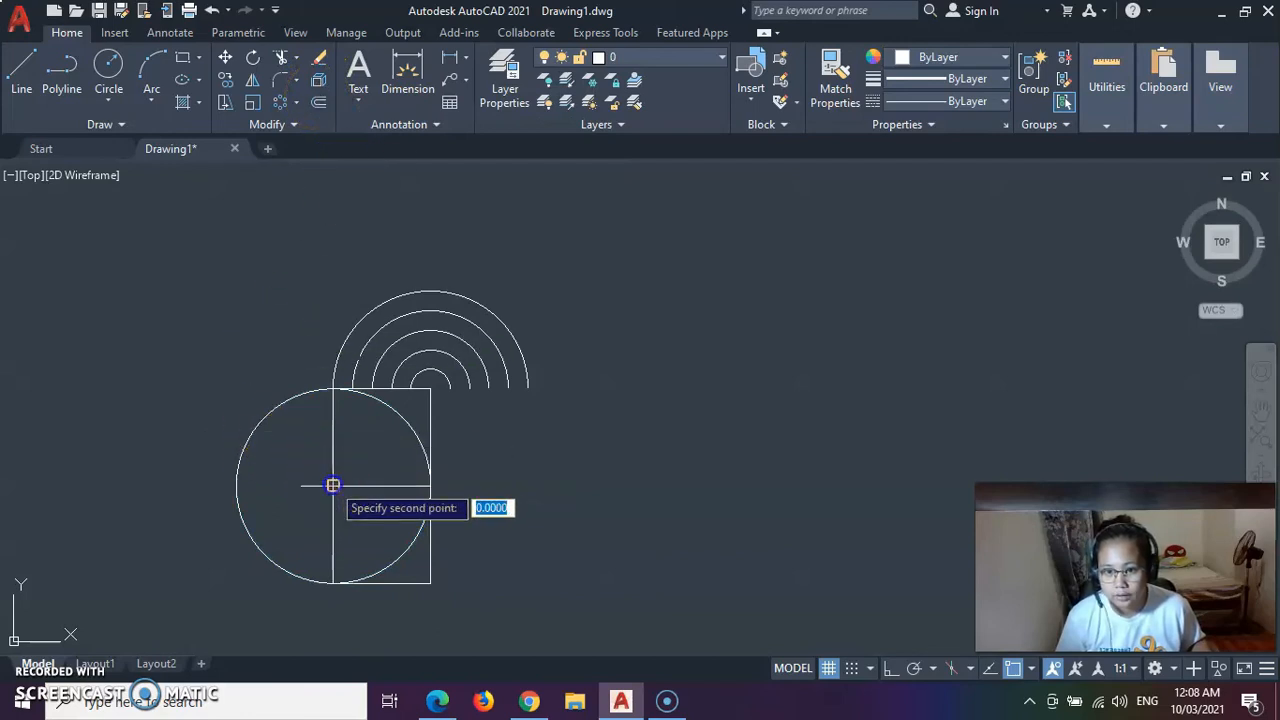
type("5")
key("Return")
left_click(251, 449)
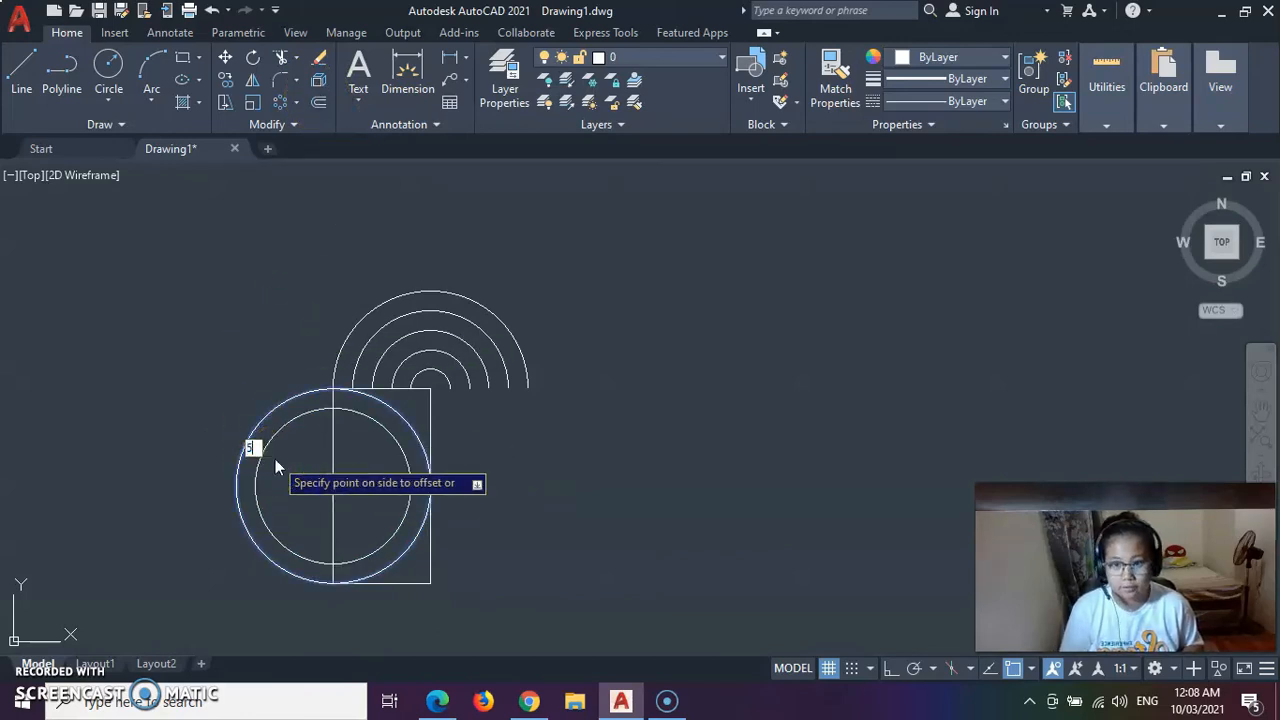
left_click(274, 449)
- Offset each successive innermost circle inward by 5, adding three more concentric circles
left_click(276, 433)
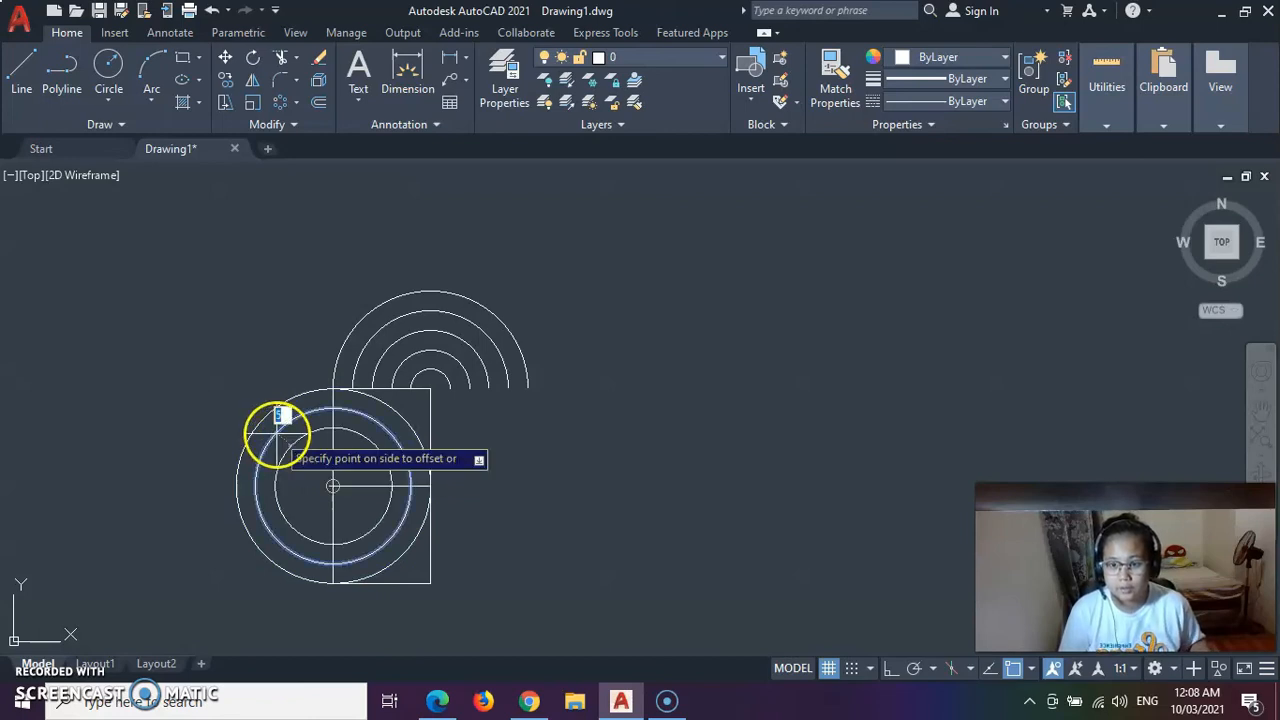
left_click(307, 462)
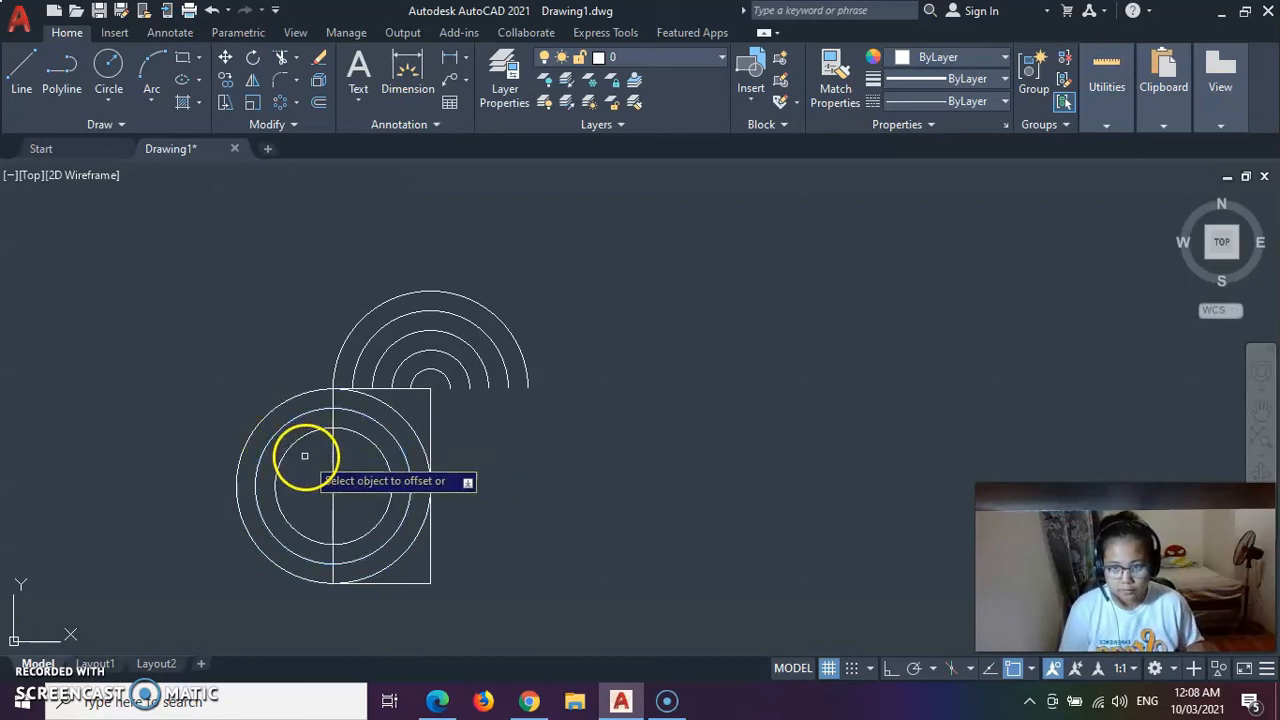
left_click(294, 441)
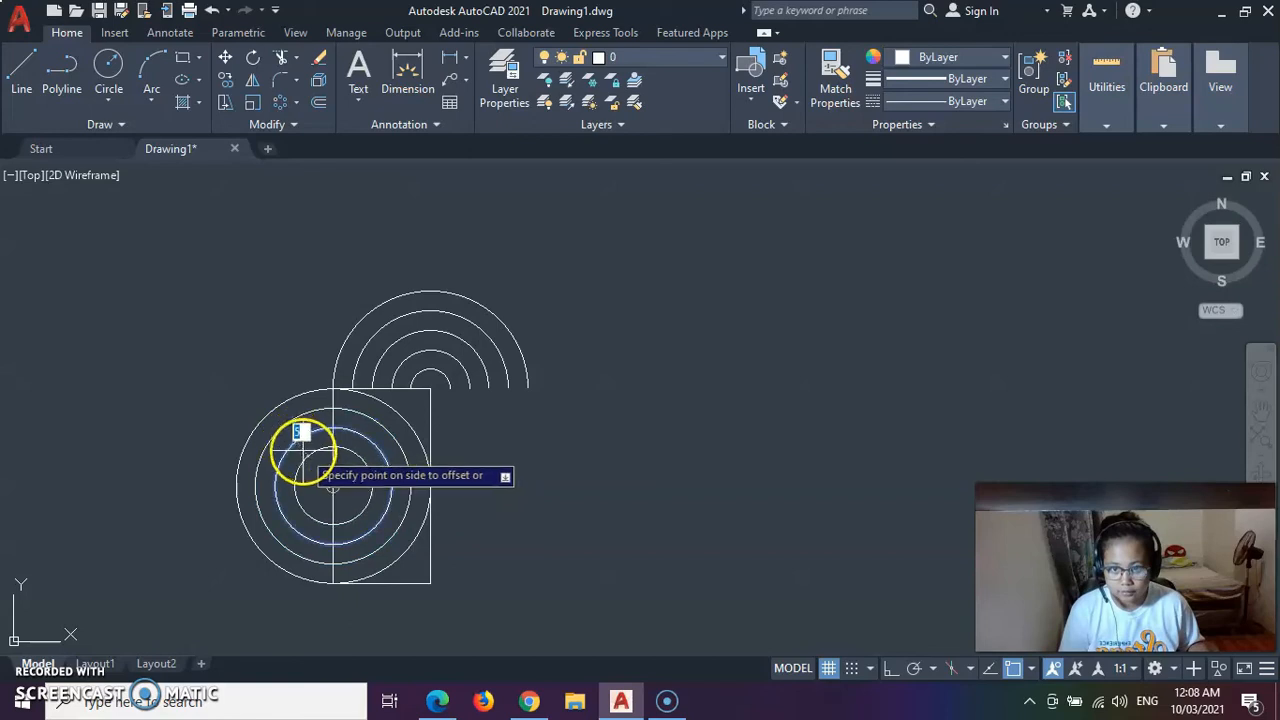
left_click(306, 449)
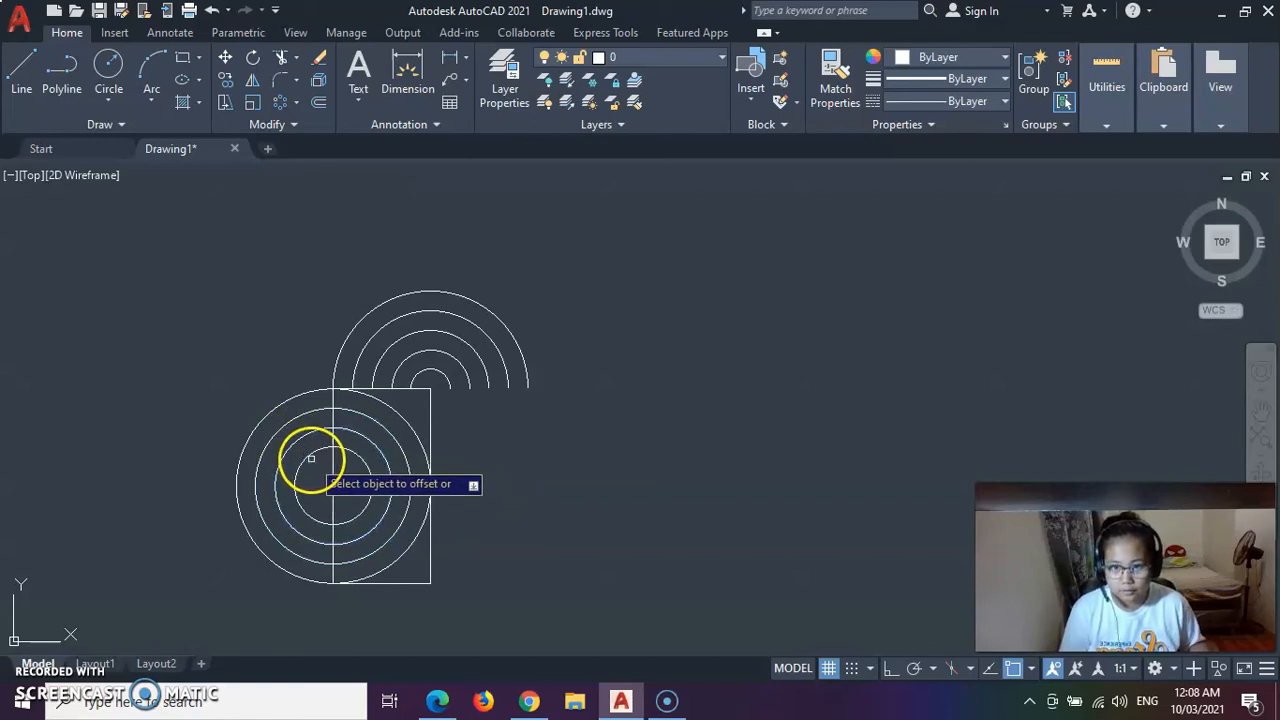
left_click(310, 454)
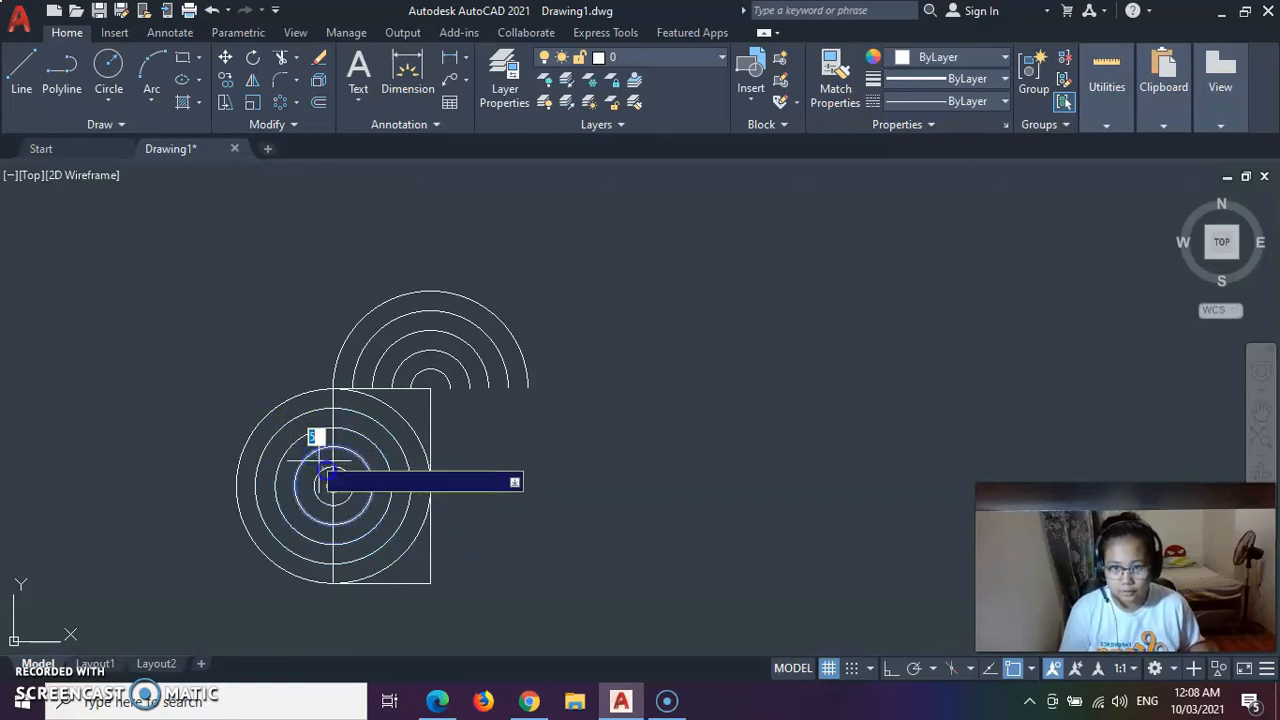
left_click(330, 474)
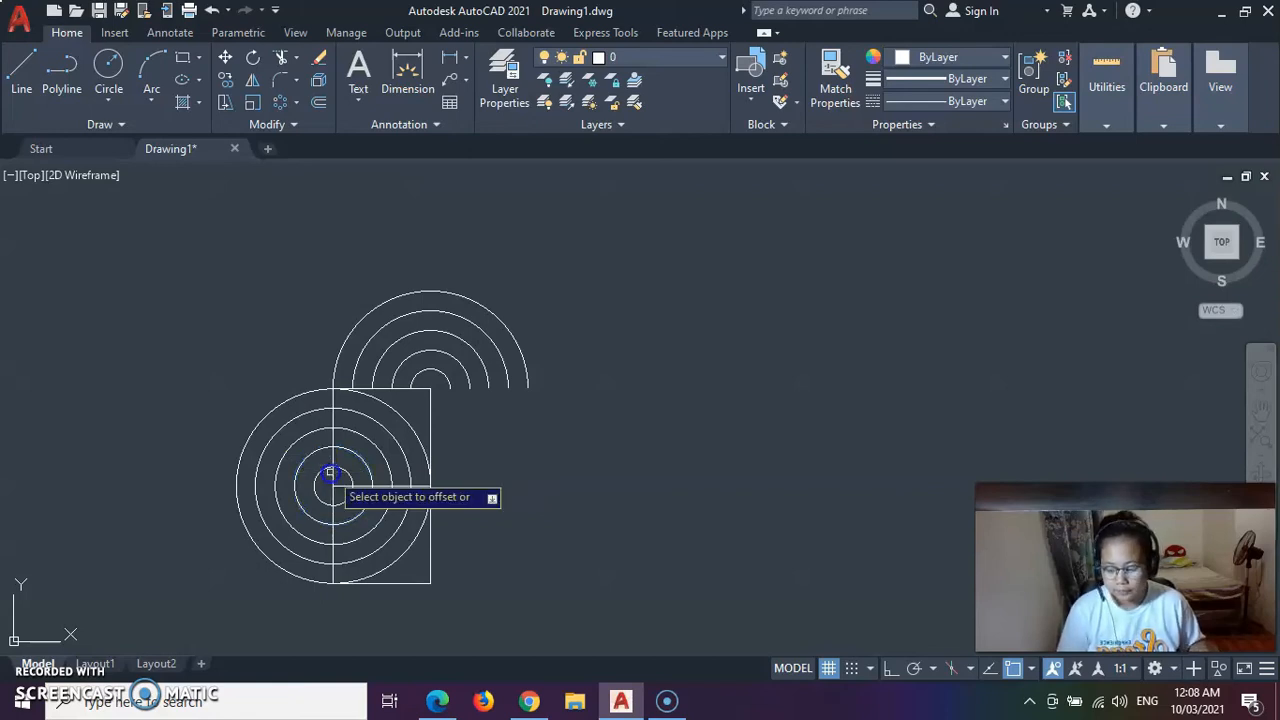
key("Escape")
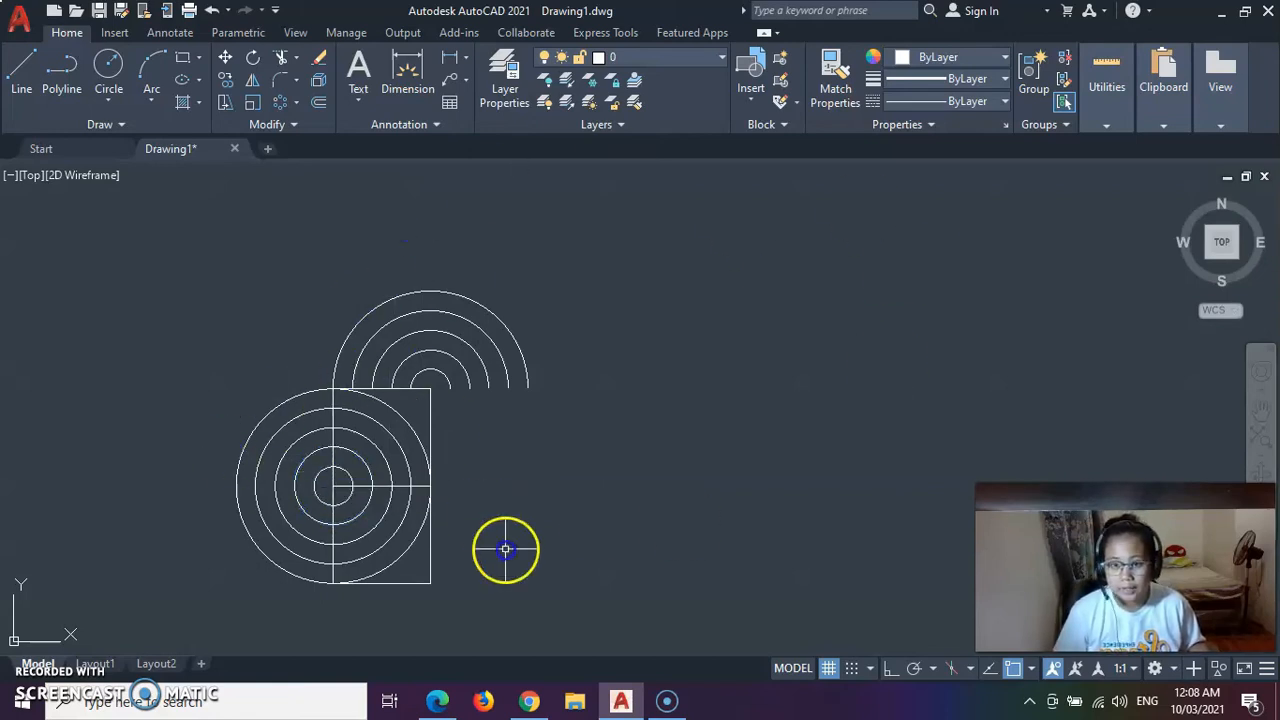
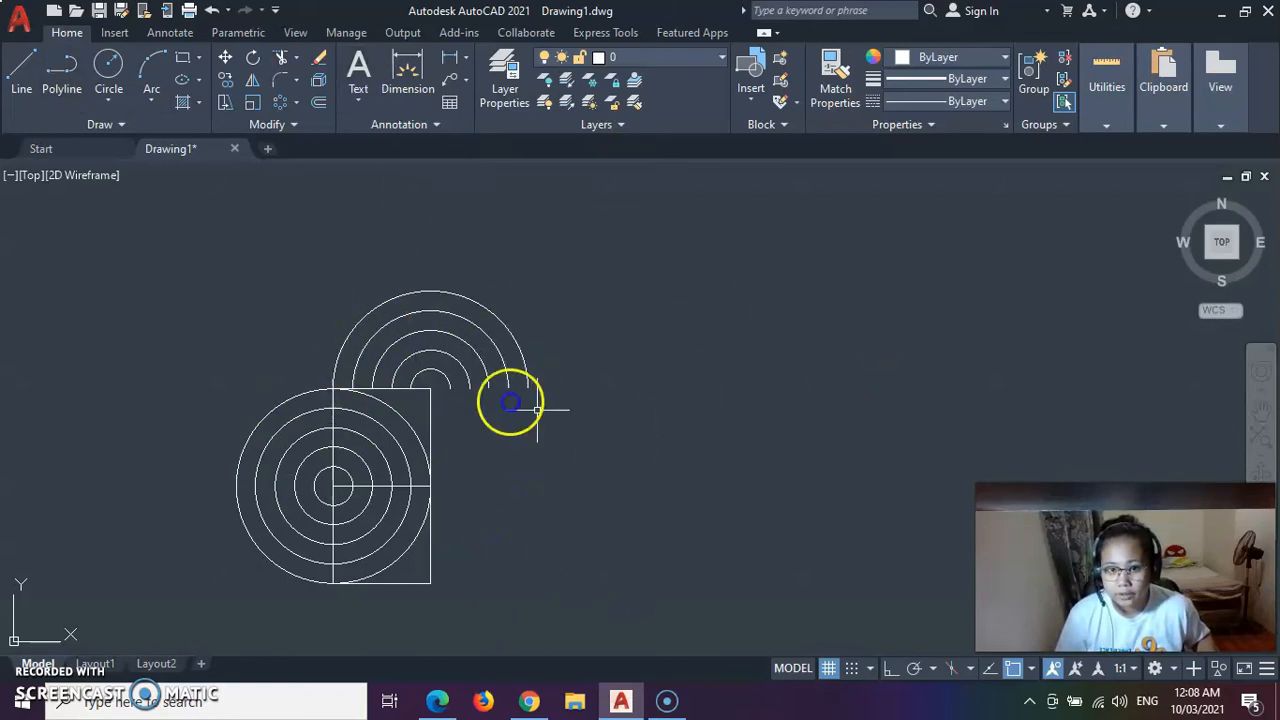
- Trim away the right halves of the five concentric circles inside the rectangle
left_click(283, 60)
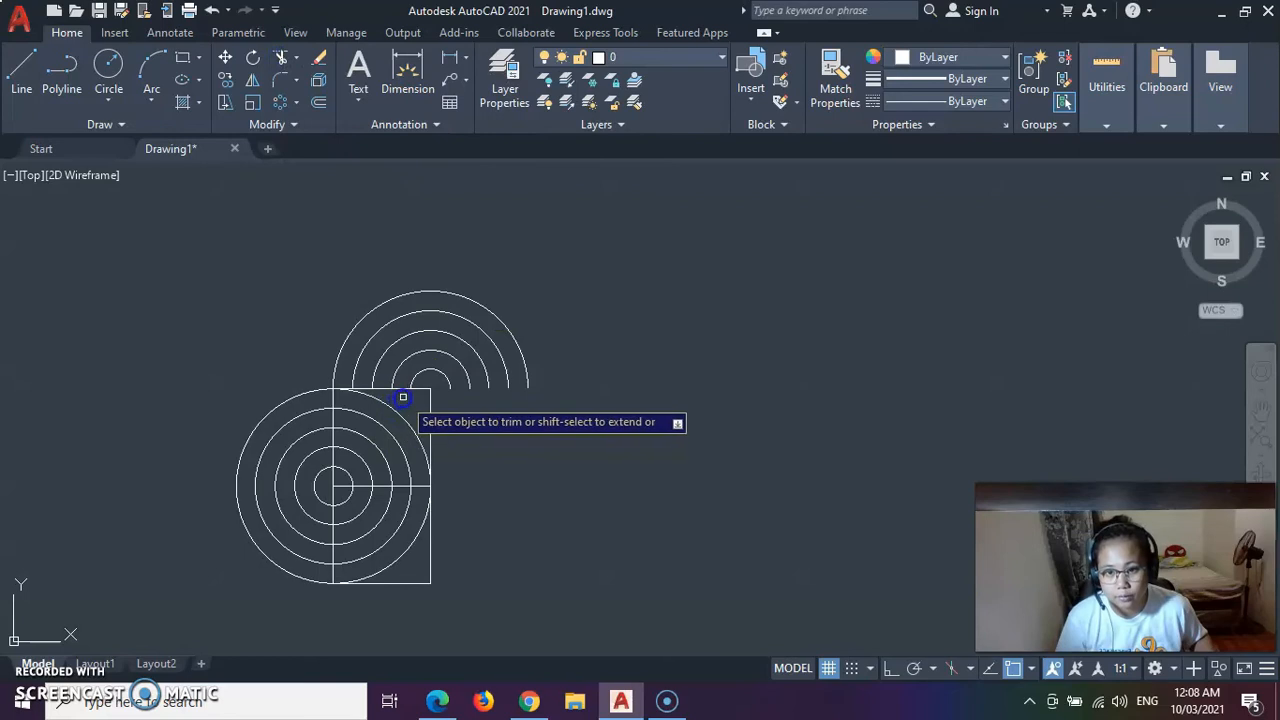
left_click_drag(405, 399, 345, 480)
left_click_drag(408, 575, 358, 513)
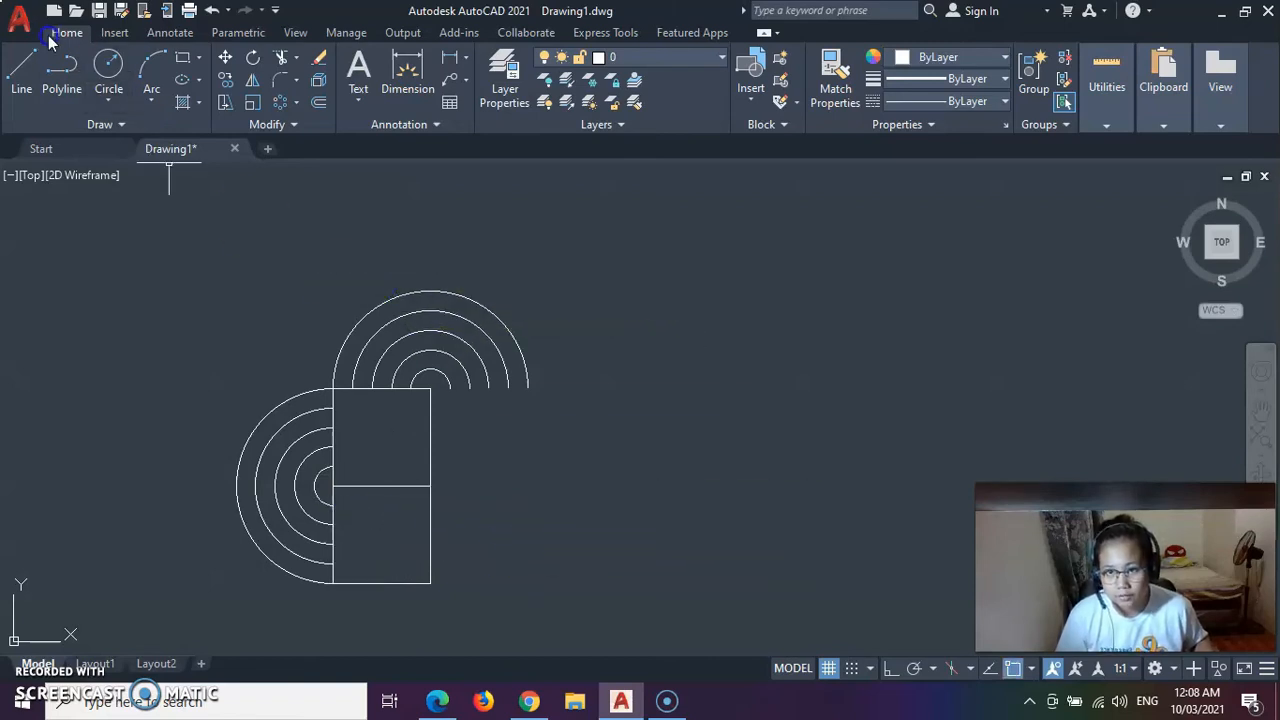
- Draw horizontal lines from the upper ends of the second and third largest left arcs across to the rectangle's right side
left_click(17, 70)
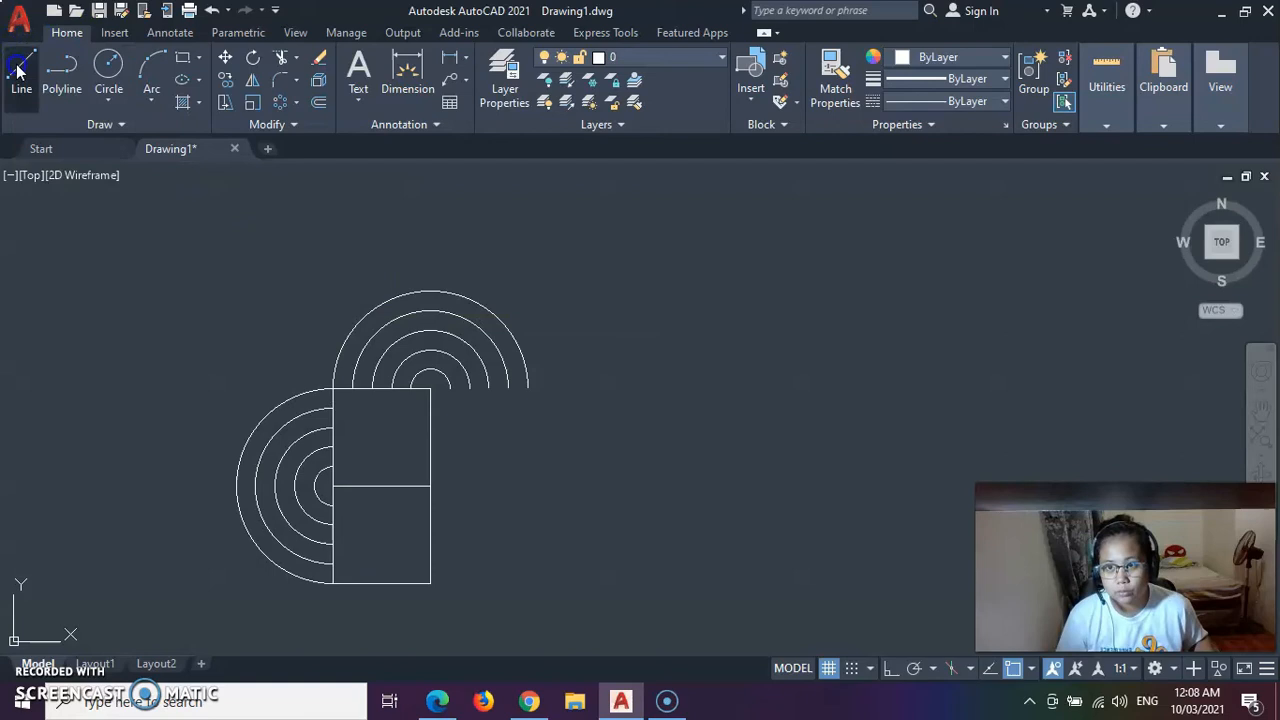
left_click(332, 408)
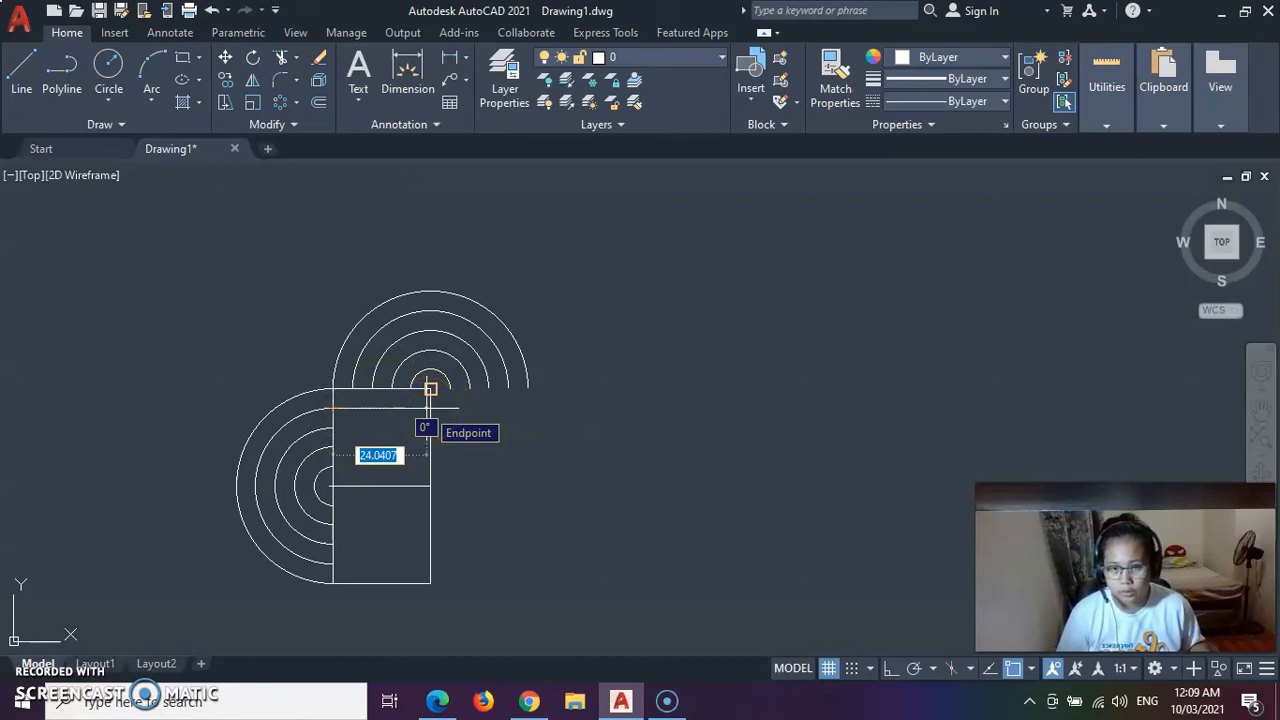
left_click(430, 389)
left_click(430, 408)
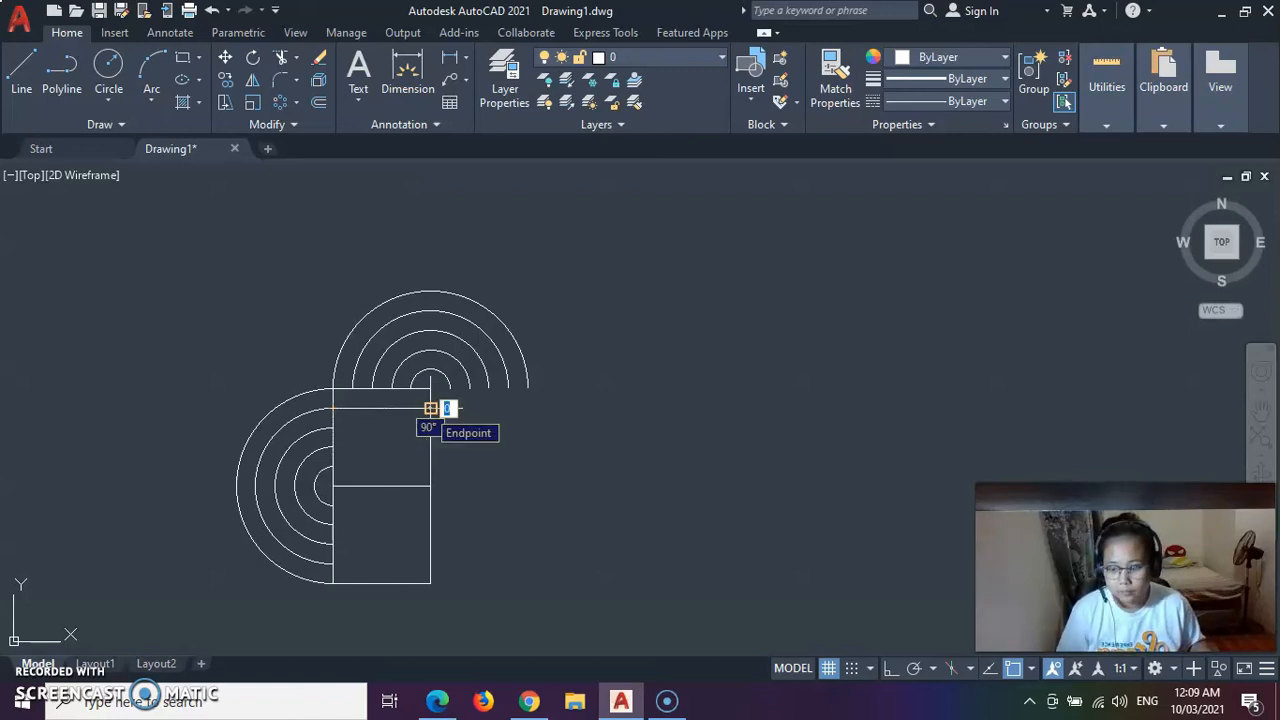
left_click(24, 64)
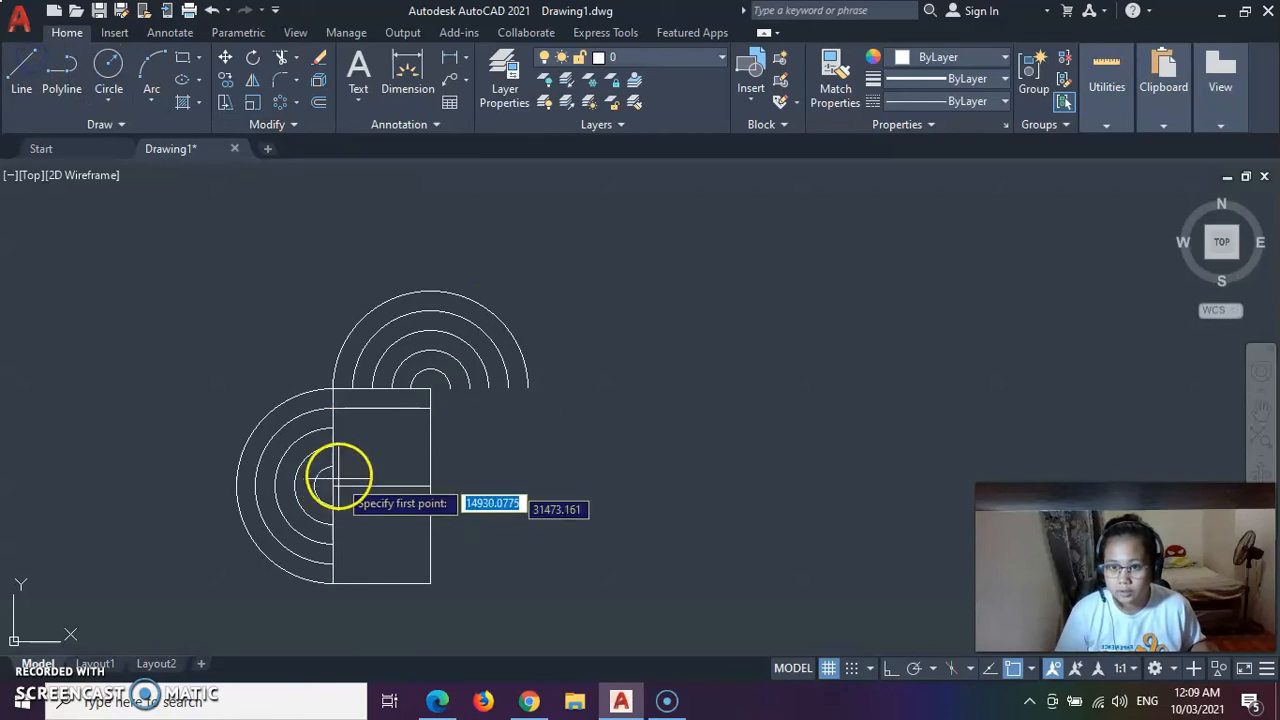
left_click(333, 428)
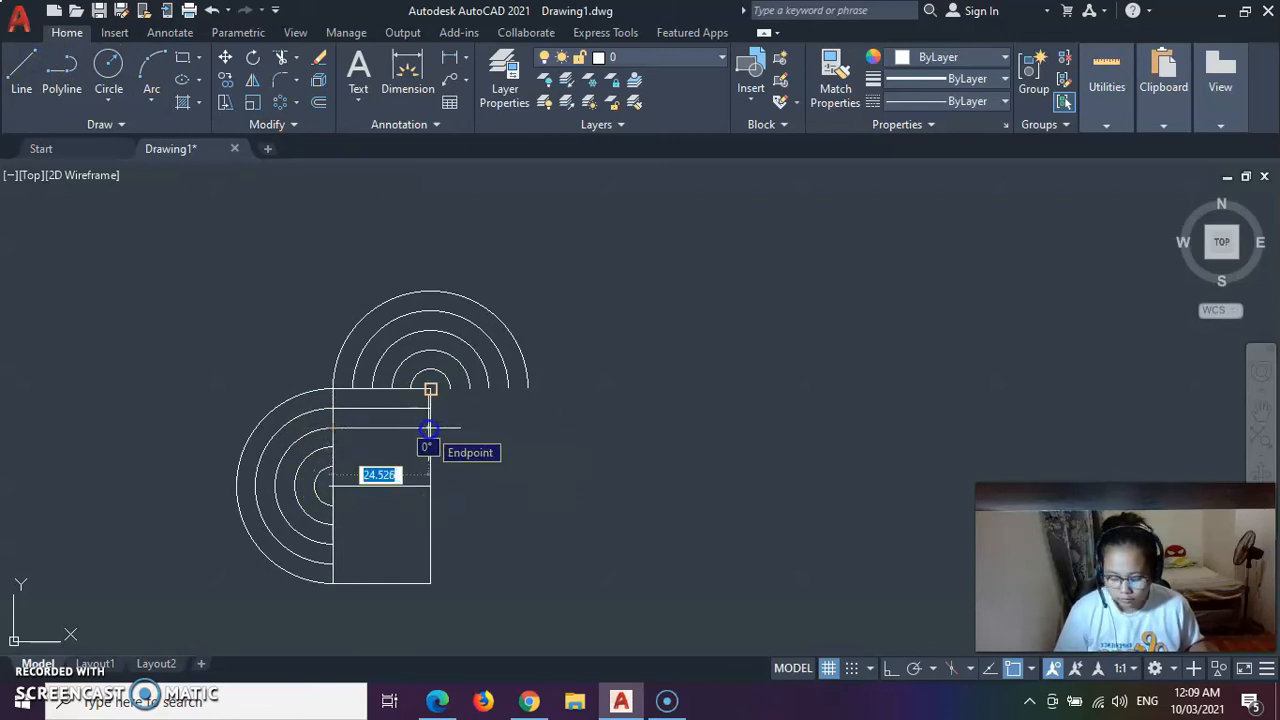
left_click(428, 428)
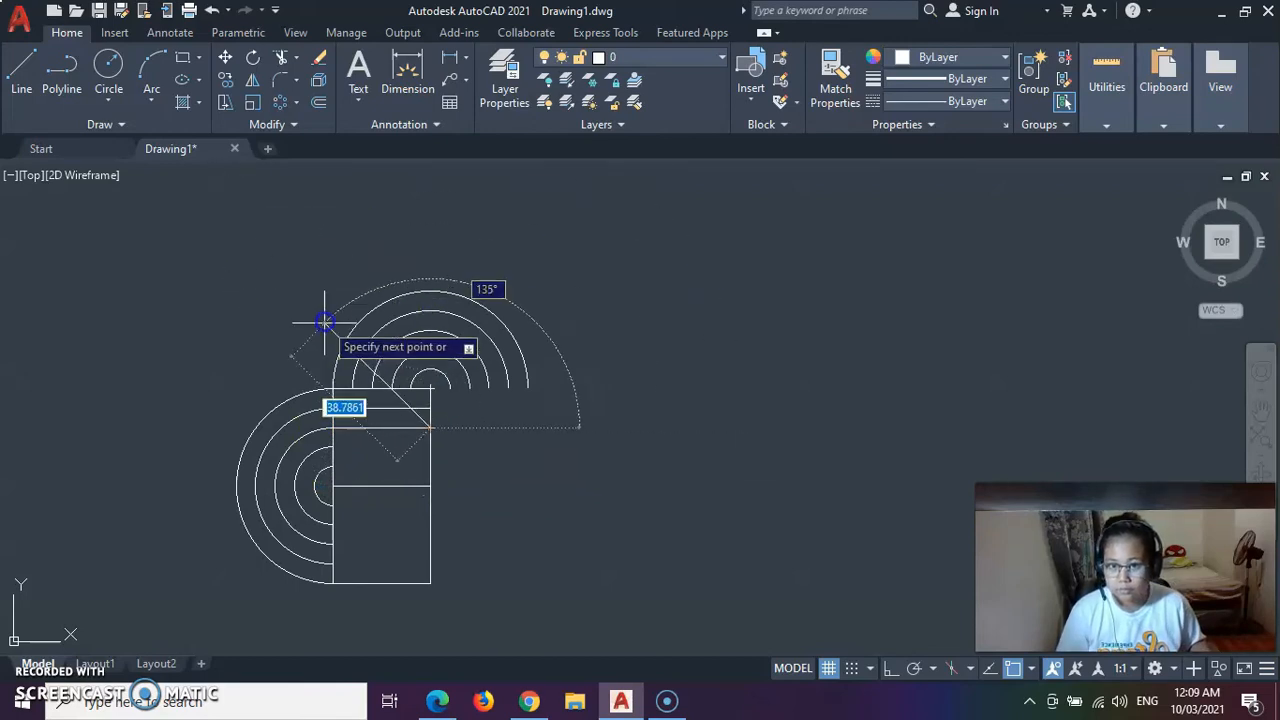
key("Escape")
- Draw horizontal lines 25 long to the right from the upper ends of the two smallest left arcs
left_click(21, 66)
left_click(332, 446)
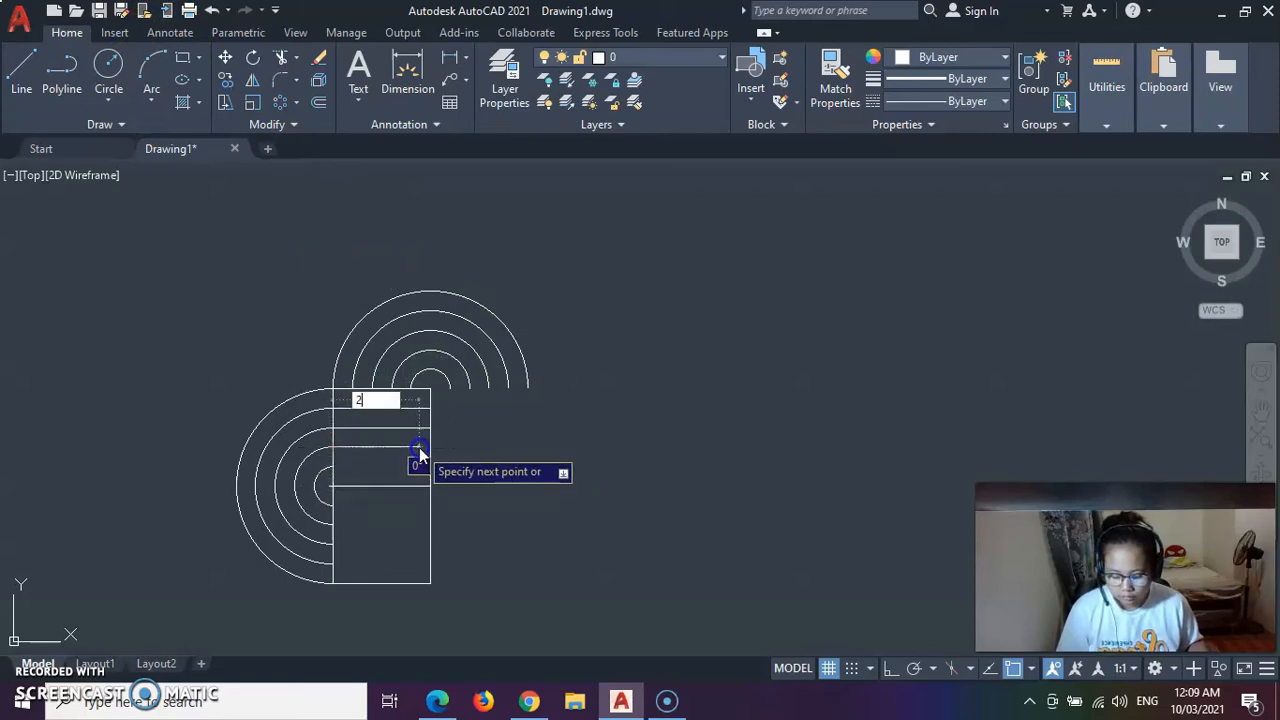
key("Return")
key("Escape")
left_click(22, 66)
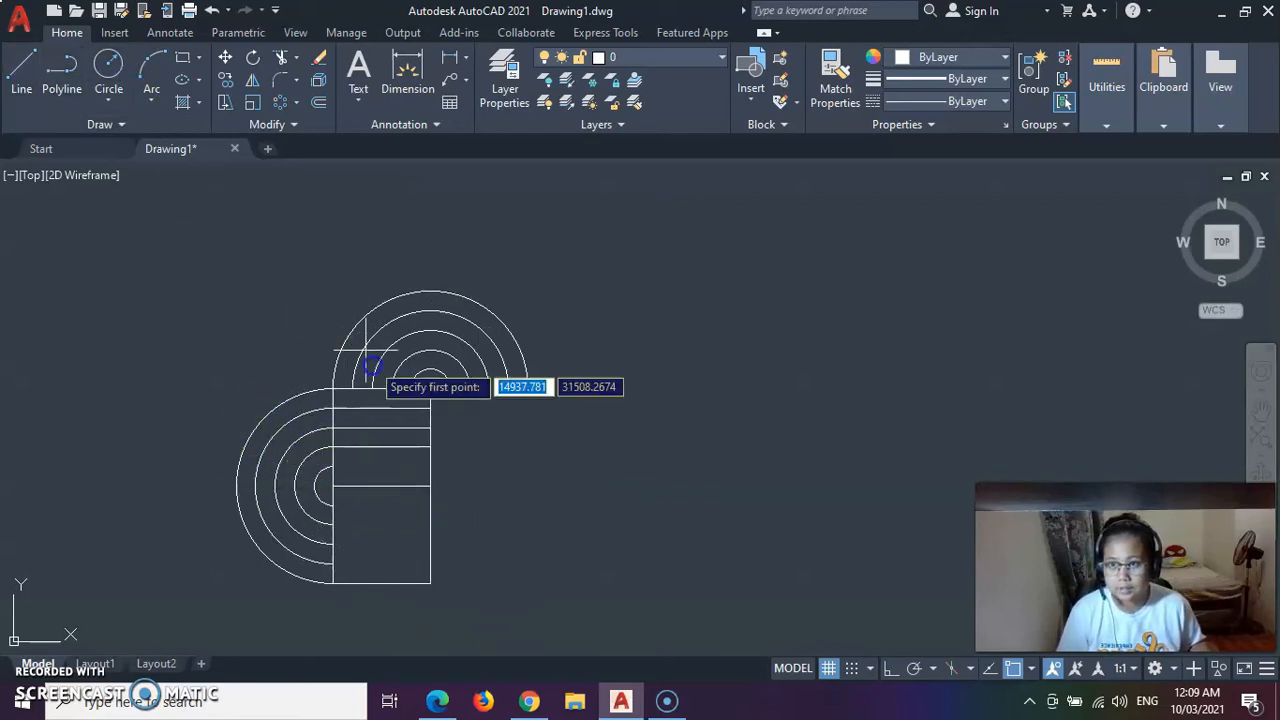
left_click(333, 467)
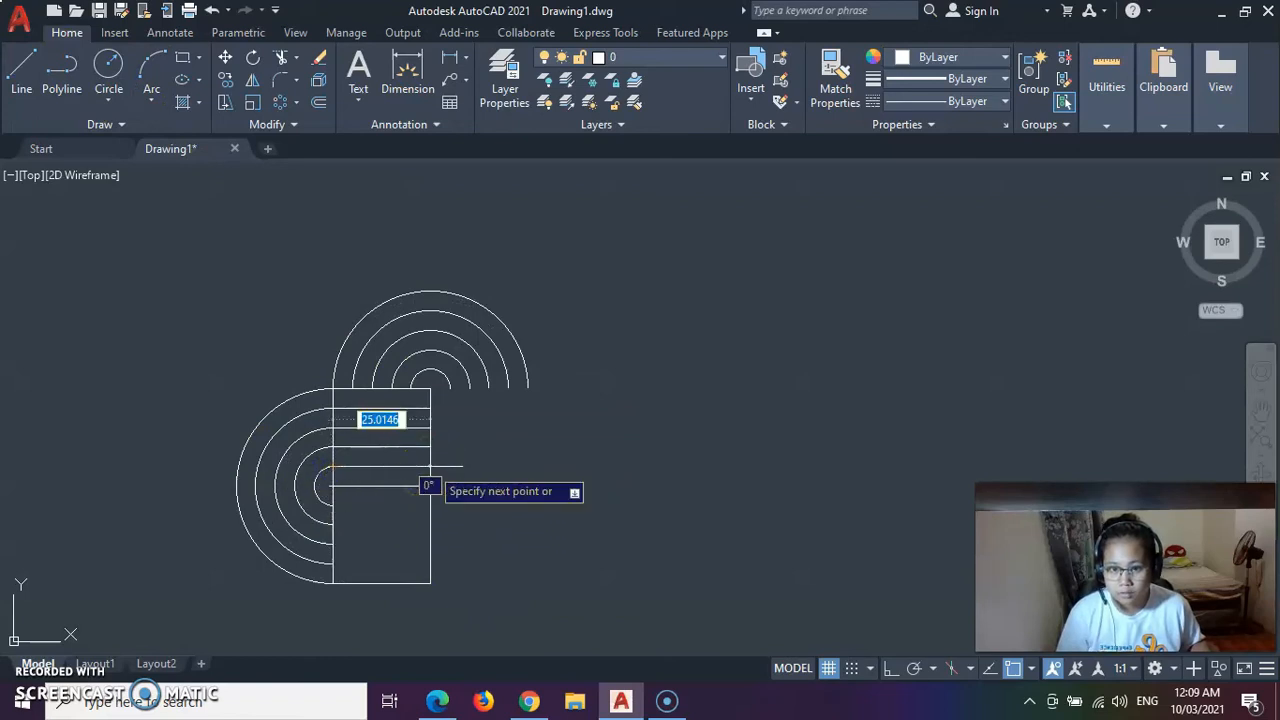
type("25")
key("Return")
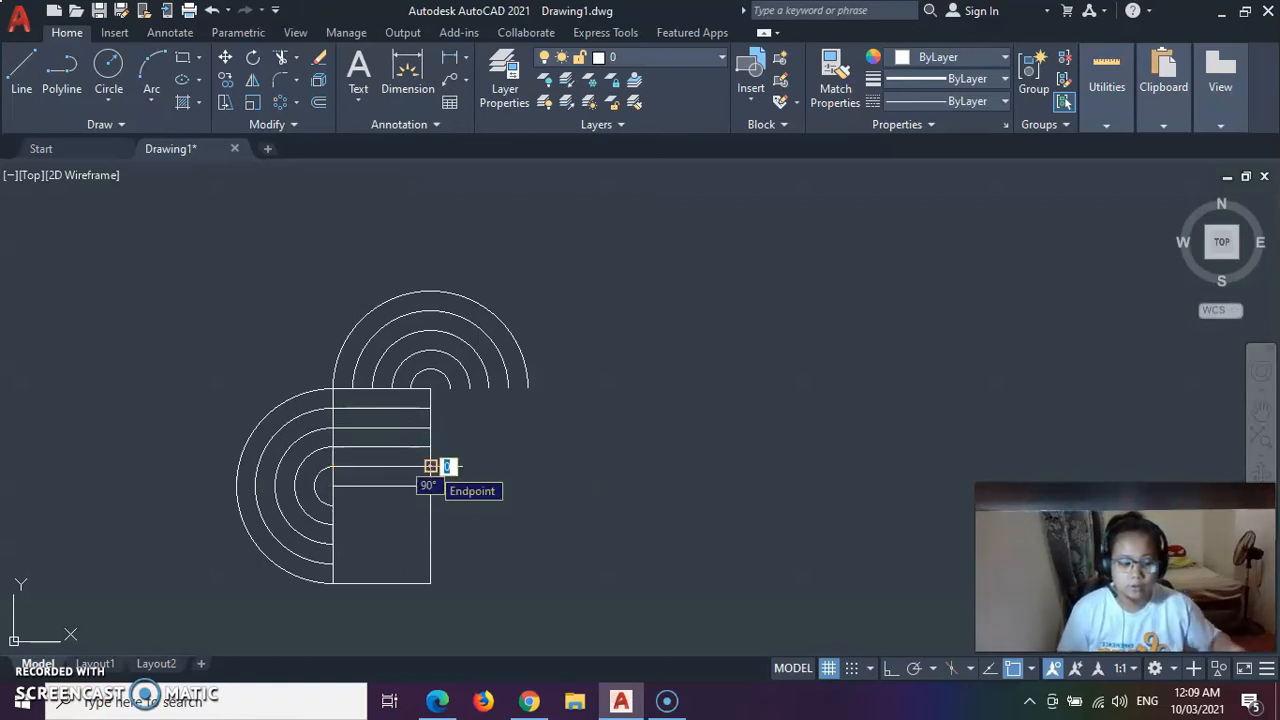
key("Escape")
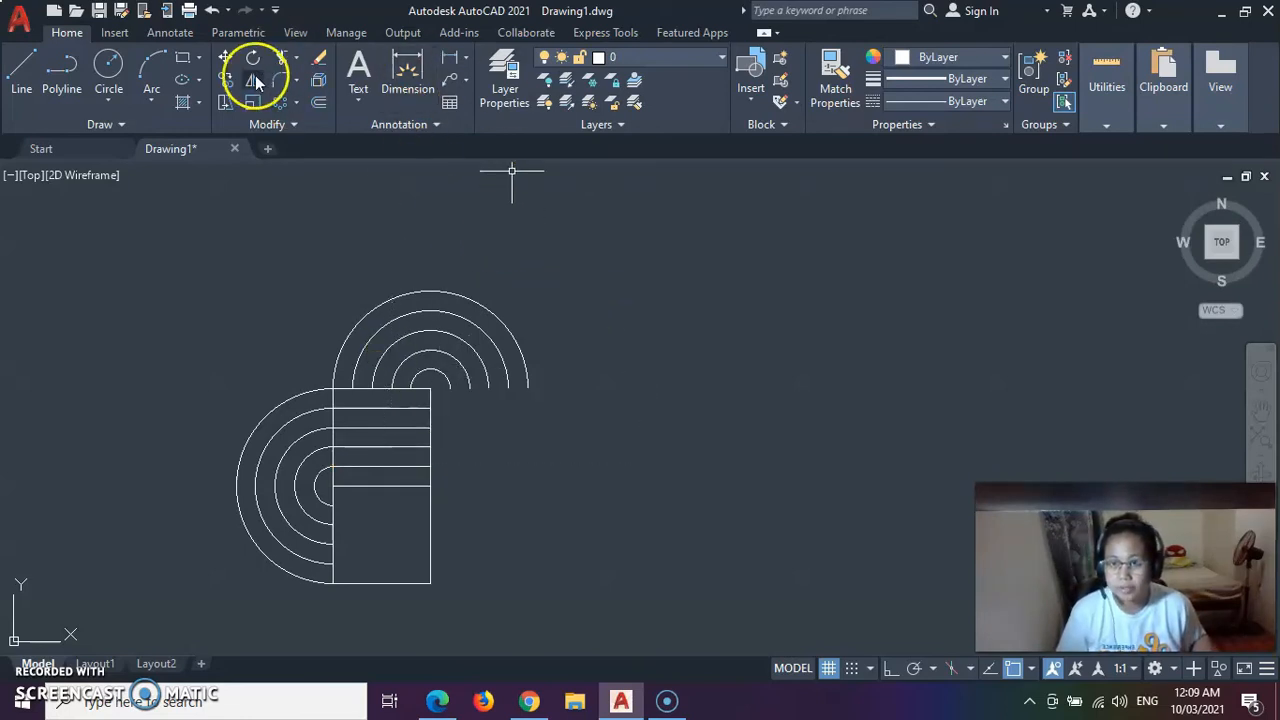
- Trim the rectangle's left side above the middle horizontal line, so the left arcs run straight into the horizontal lines
left_click(281, 62)
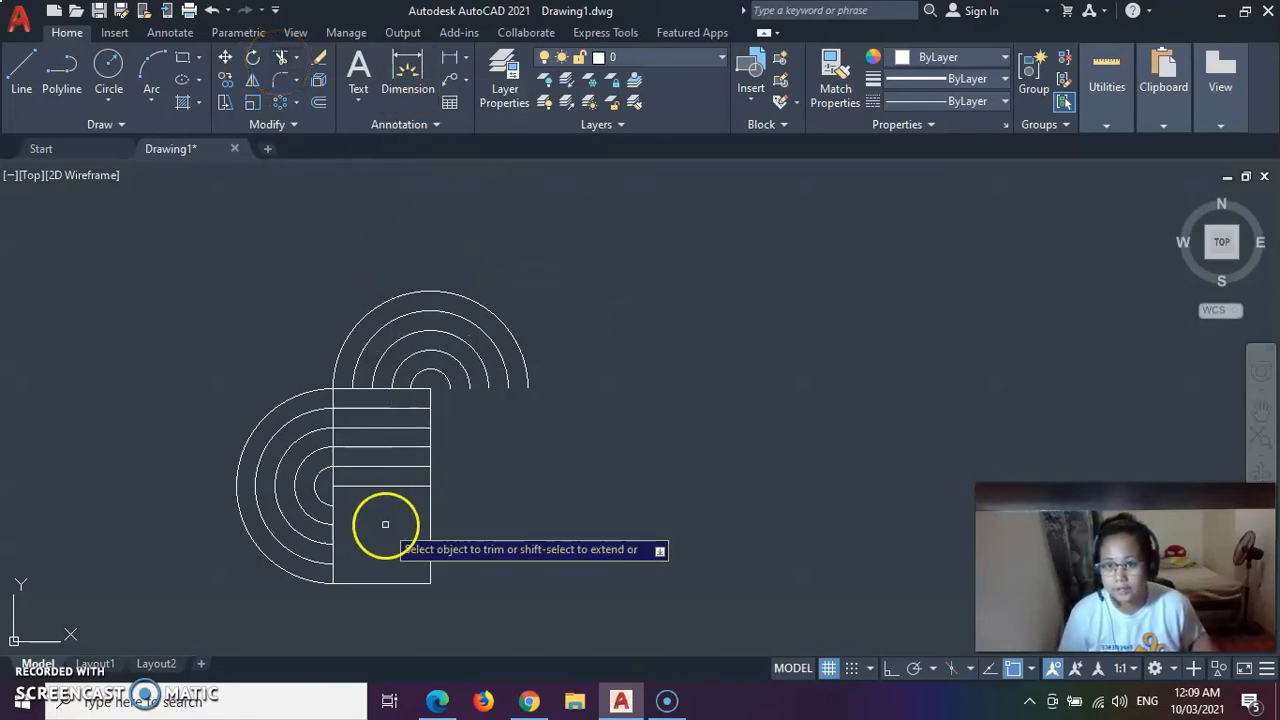
left_click(330, 441)
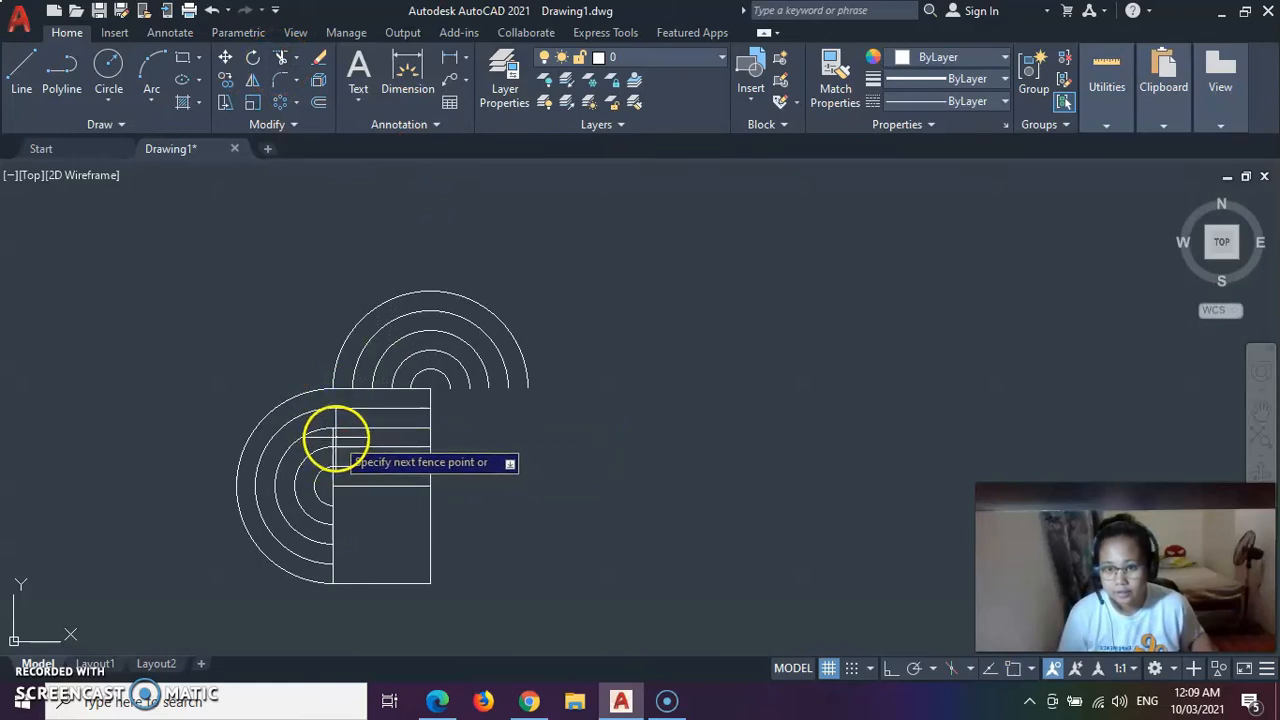
key("Escape")
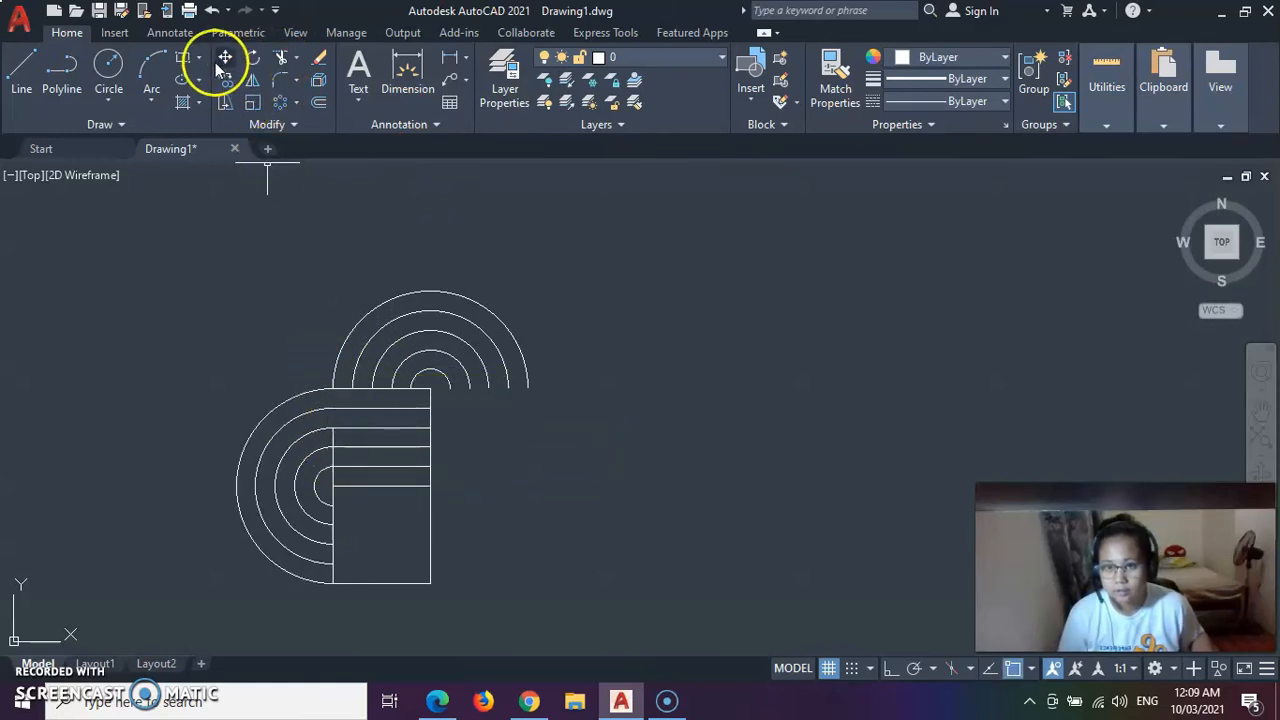
left_click(281, 57)
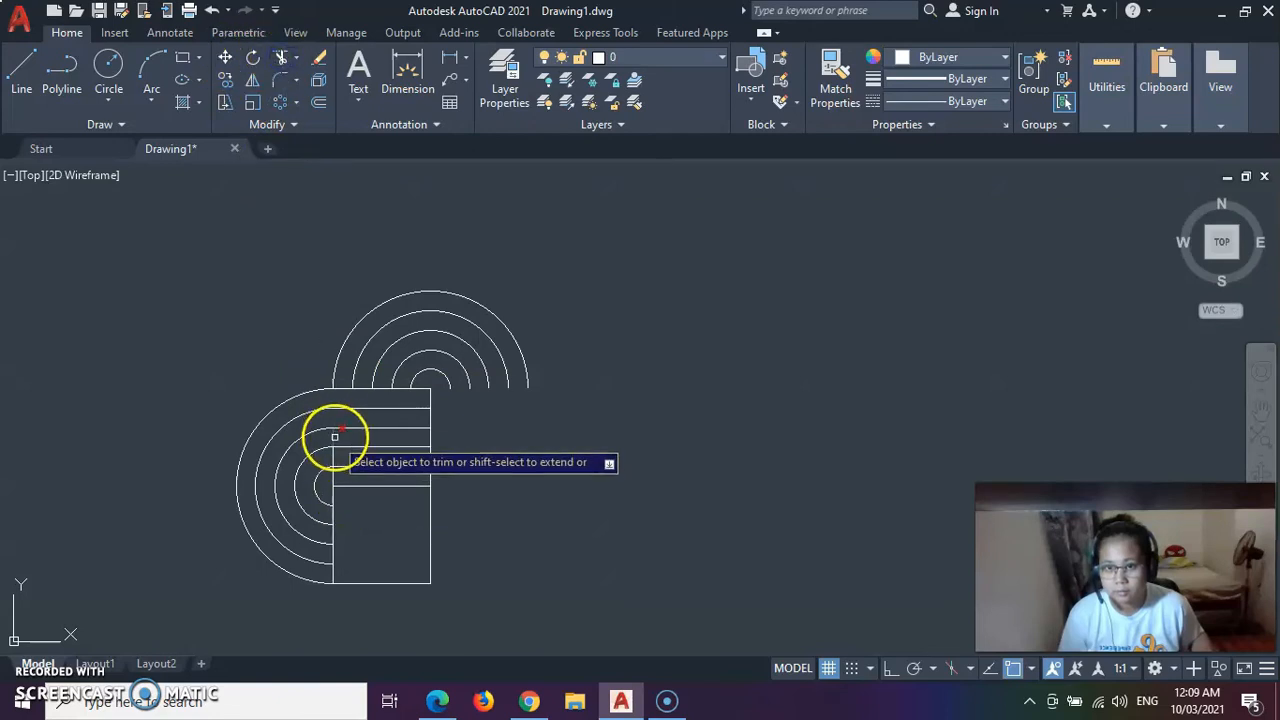
left_click(333, 496)
key("Escape")
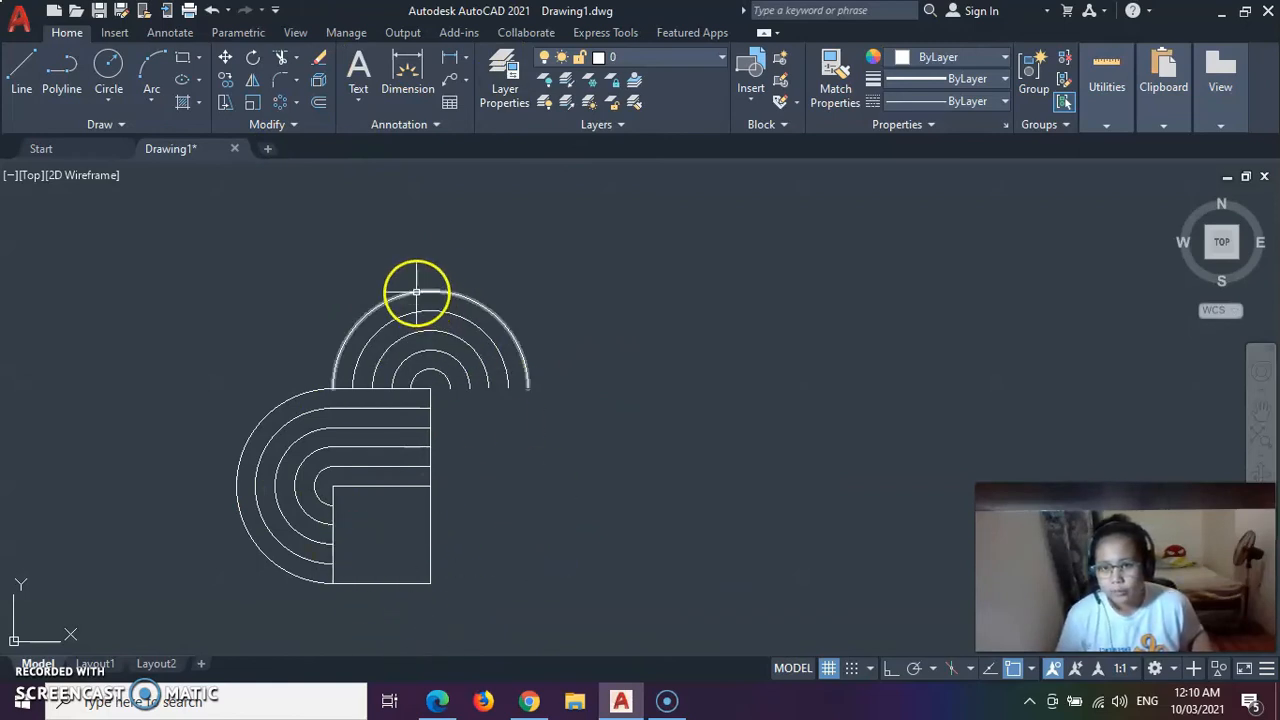
- Draw a vertical line 50 long straight down from the left end of the second largest upper arc
left_click(20, 76)
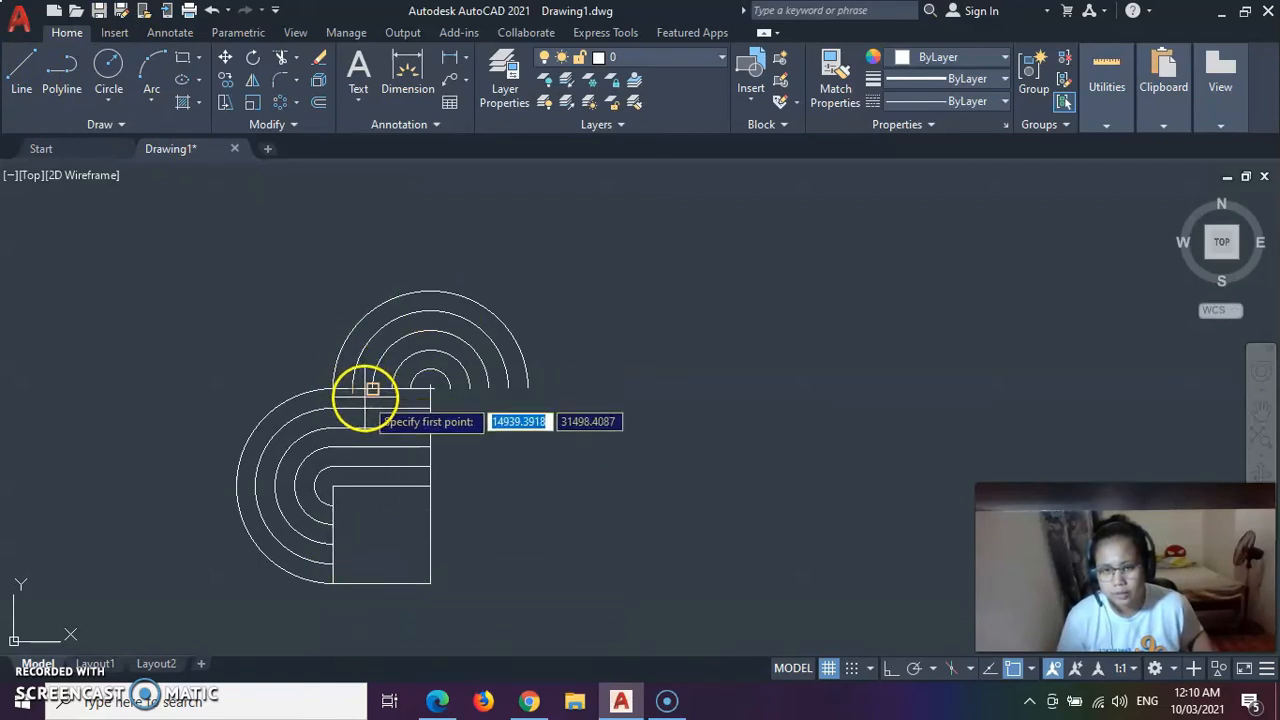
left_click(353, 389)
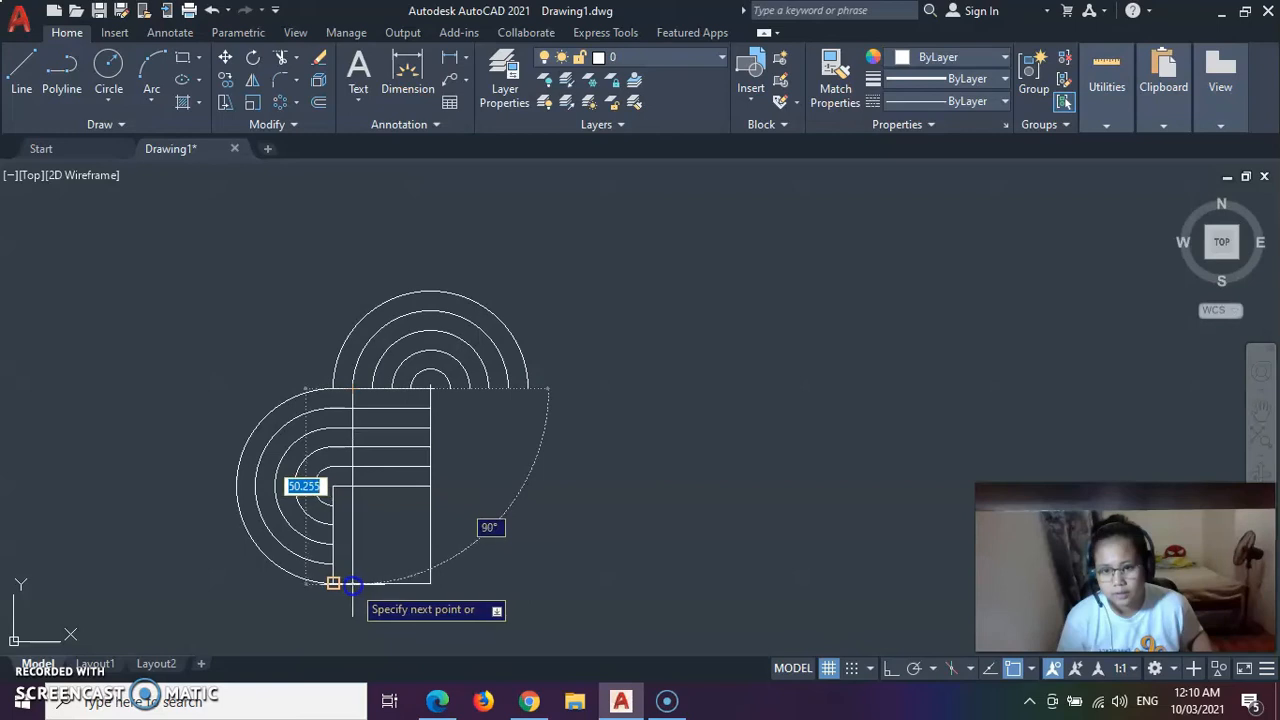
type("50")
key("Return")
key("Return")
- Draw vertical lines 50 long straight down from the left ends of the third and fourth largest upper arcs
left_click(21, 68)
left_click(372, 388)
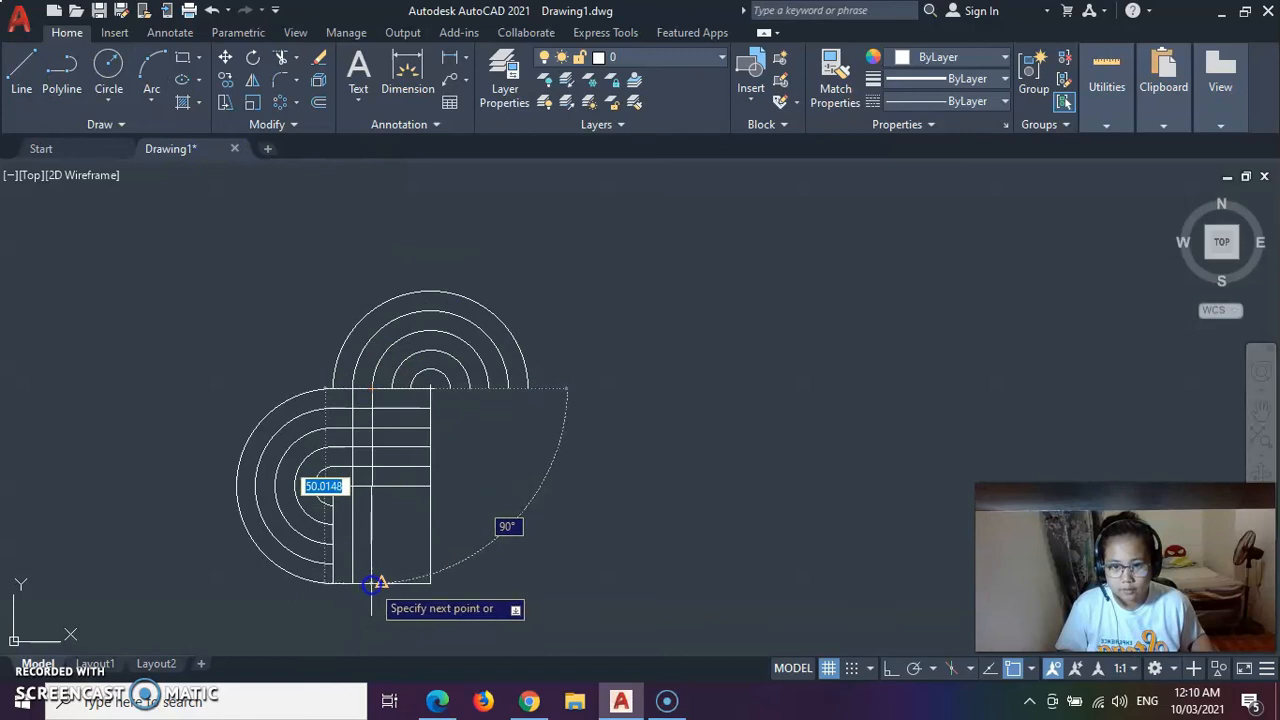
type("5")
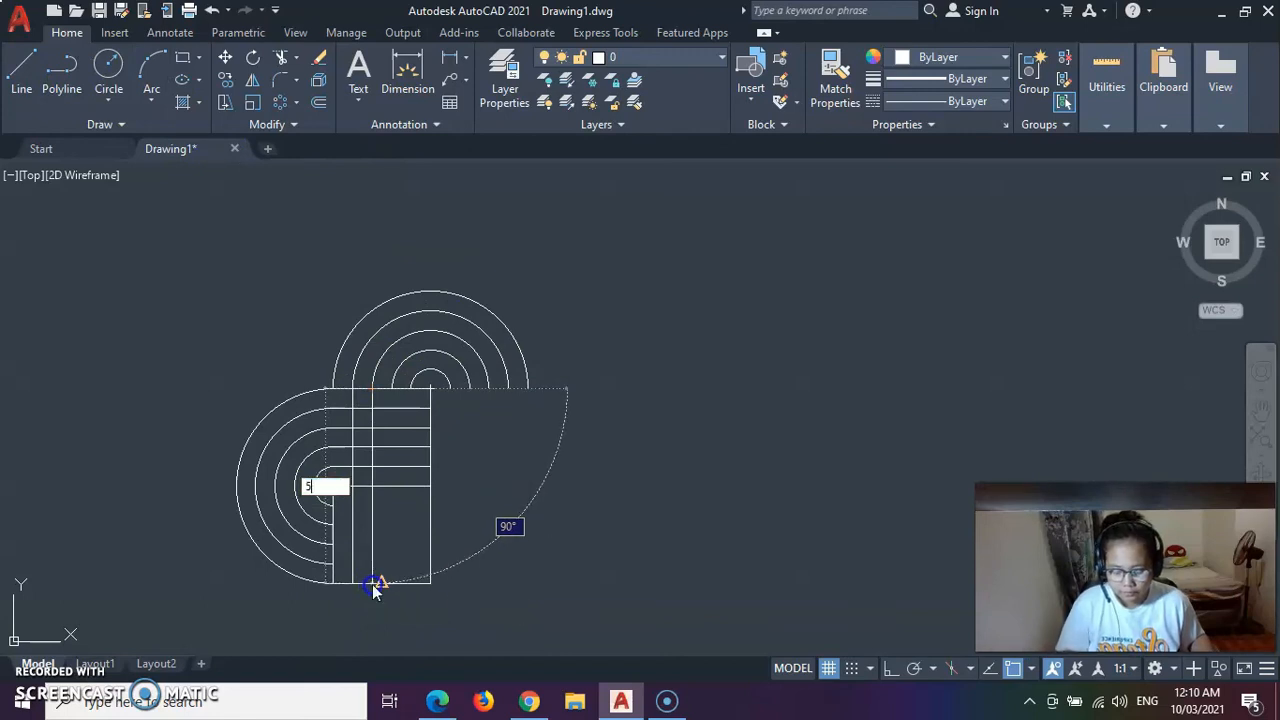
type("0")
key("Return")
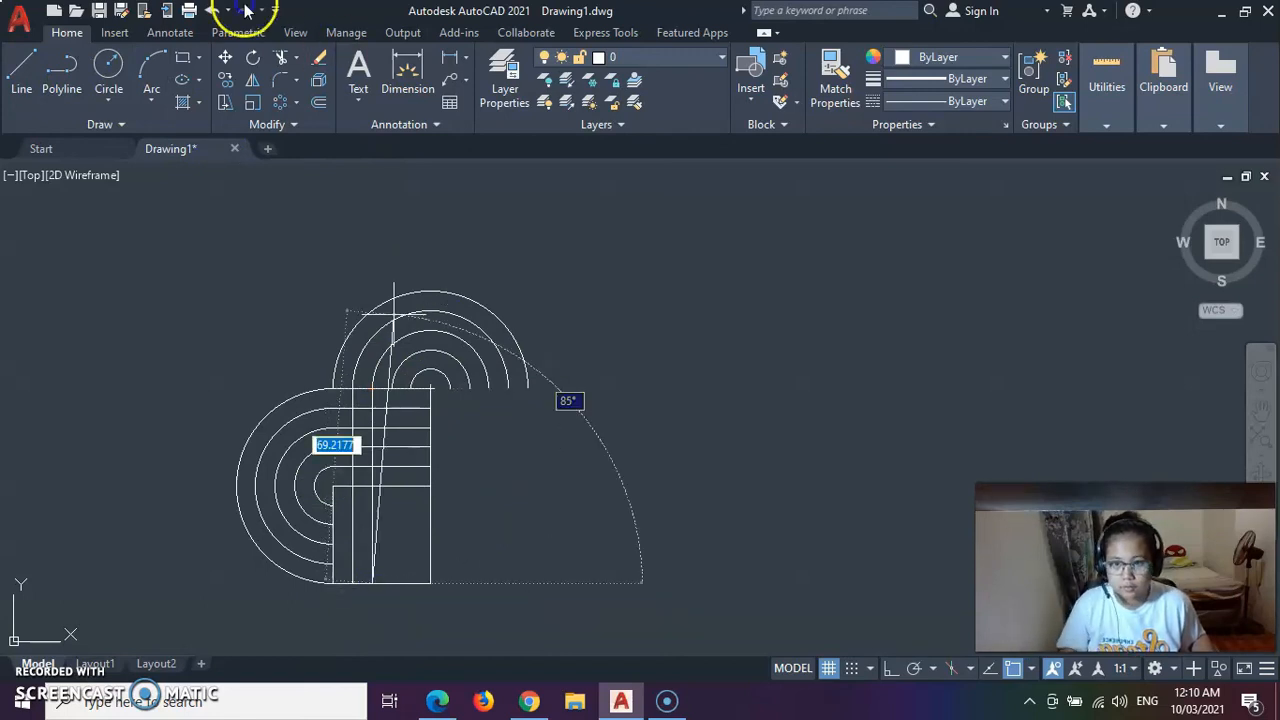
left_click(21, 64)
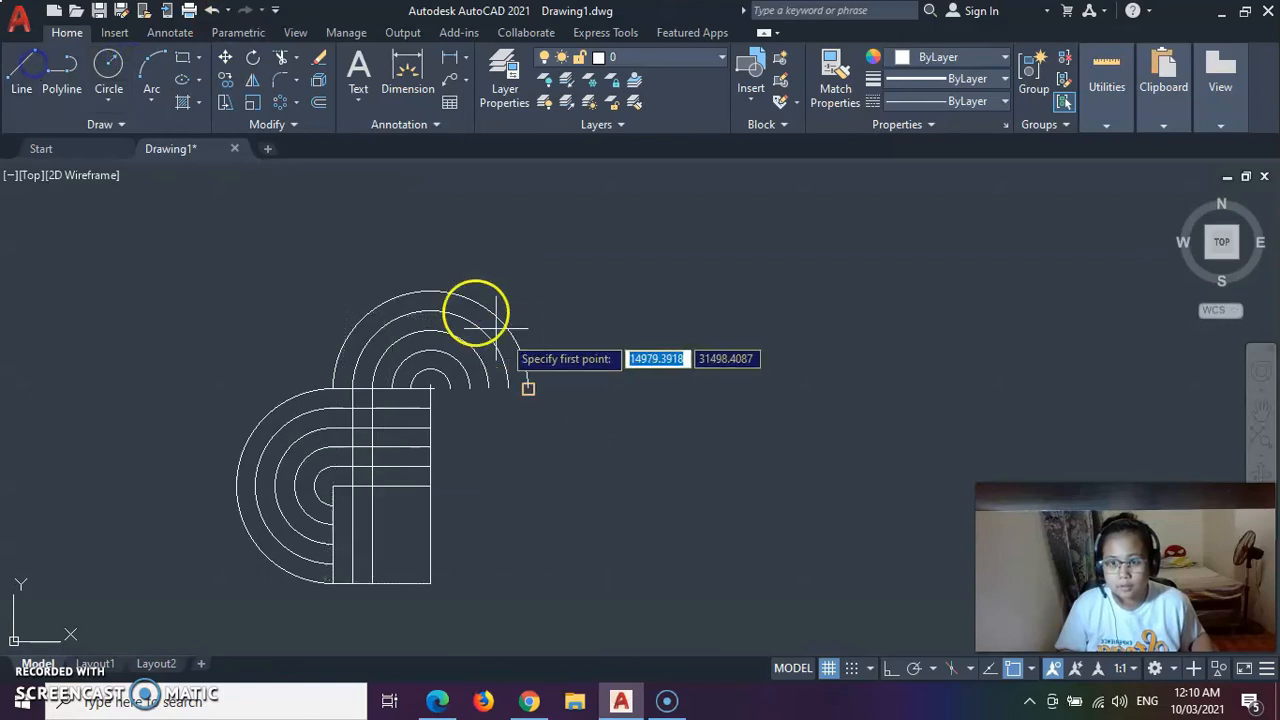
left_click(391, 389)
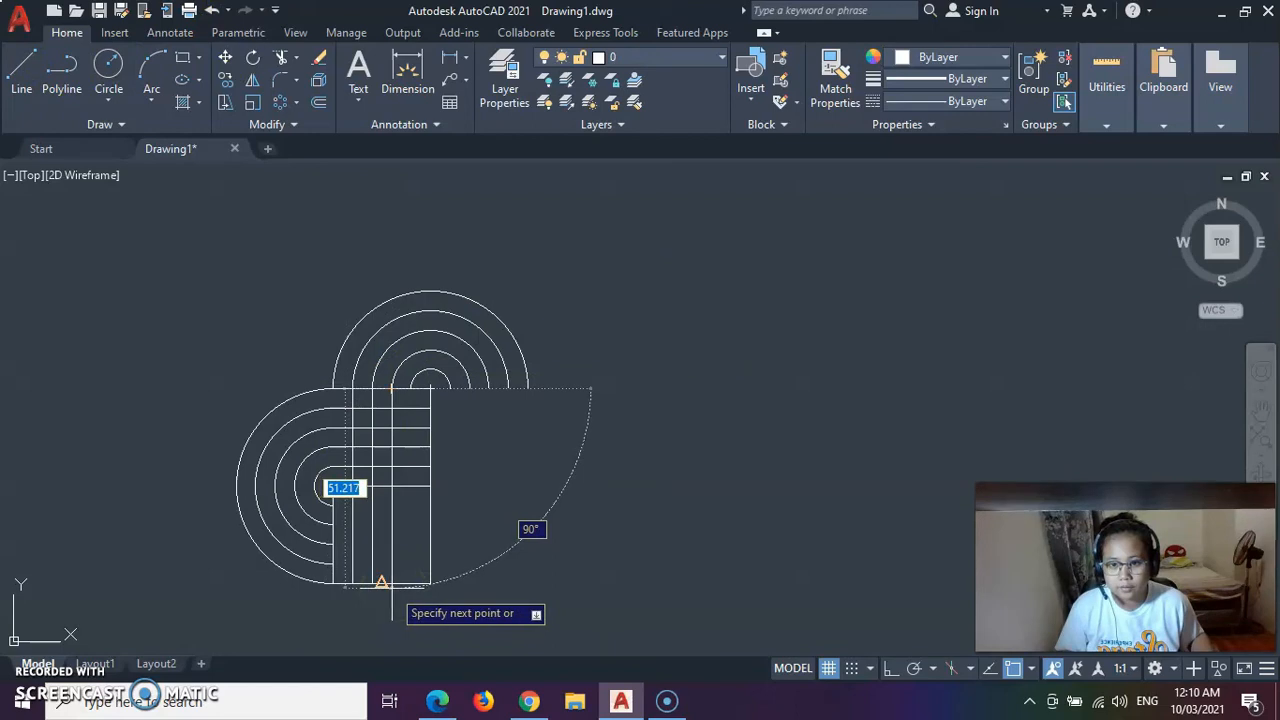
type("50")
key("Return")
key("Escape")
- Draw a vertical line from the left end of the smallest upper arc down to the rectangle's bottom side
left_click(31, 75)
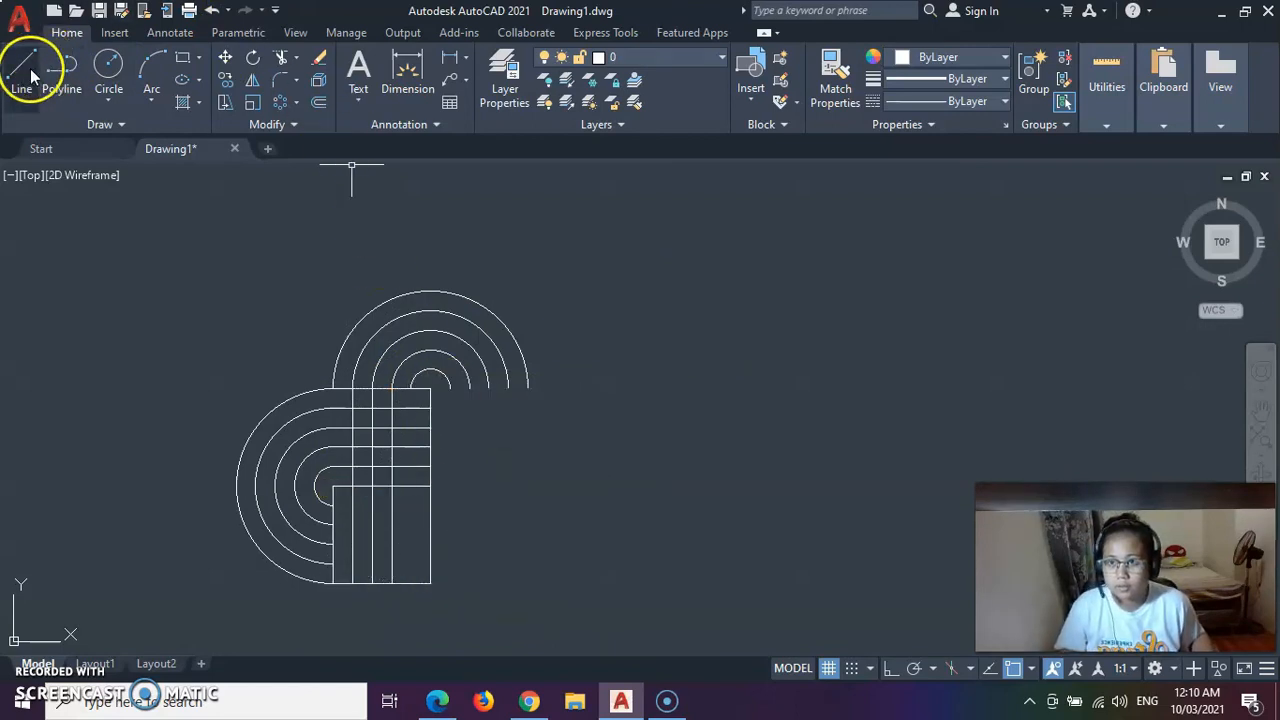
left_click(412, 389)
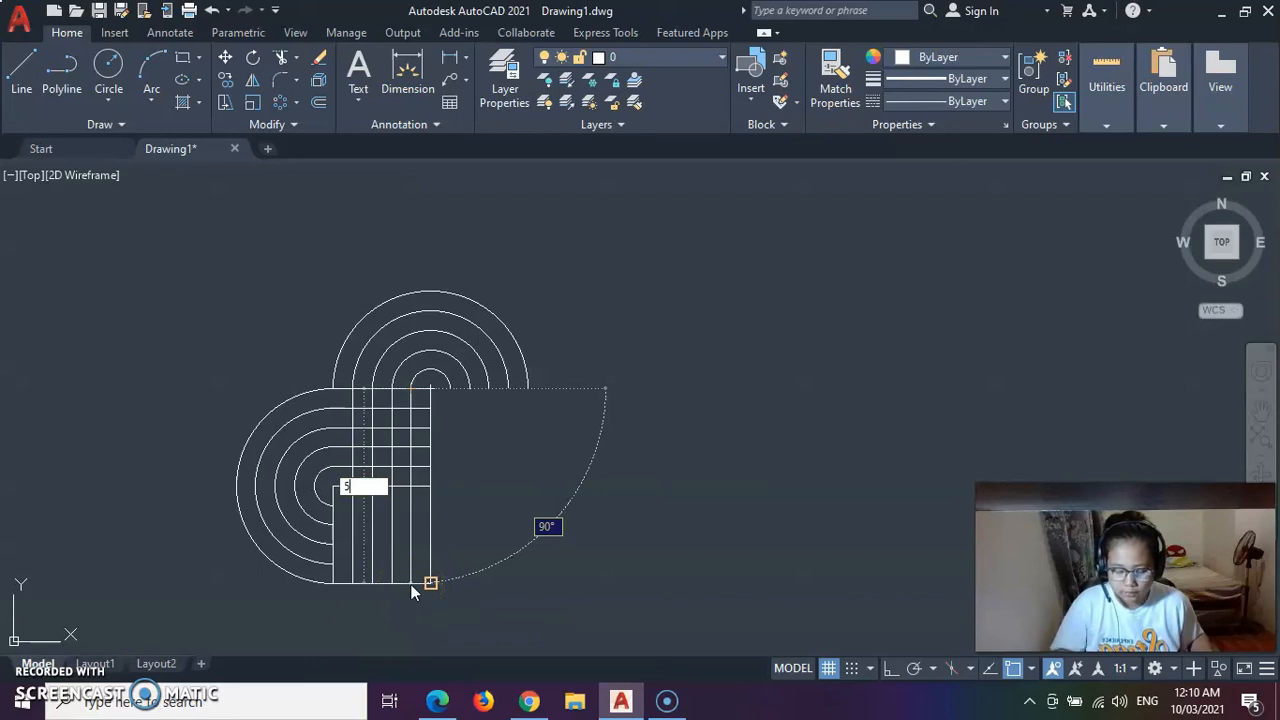
left_click(411, 587)
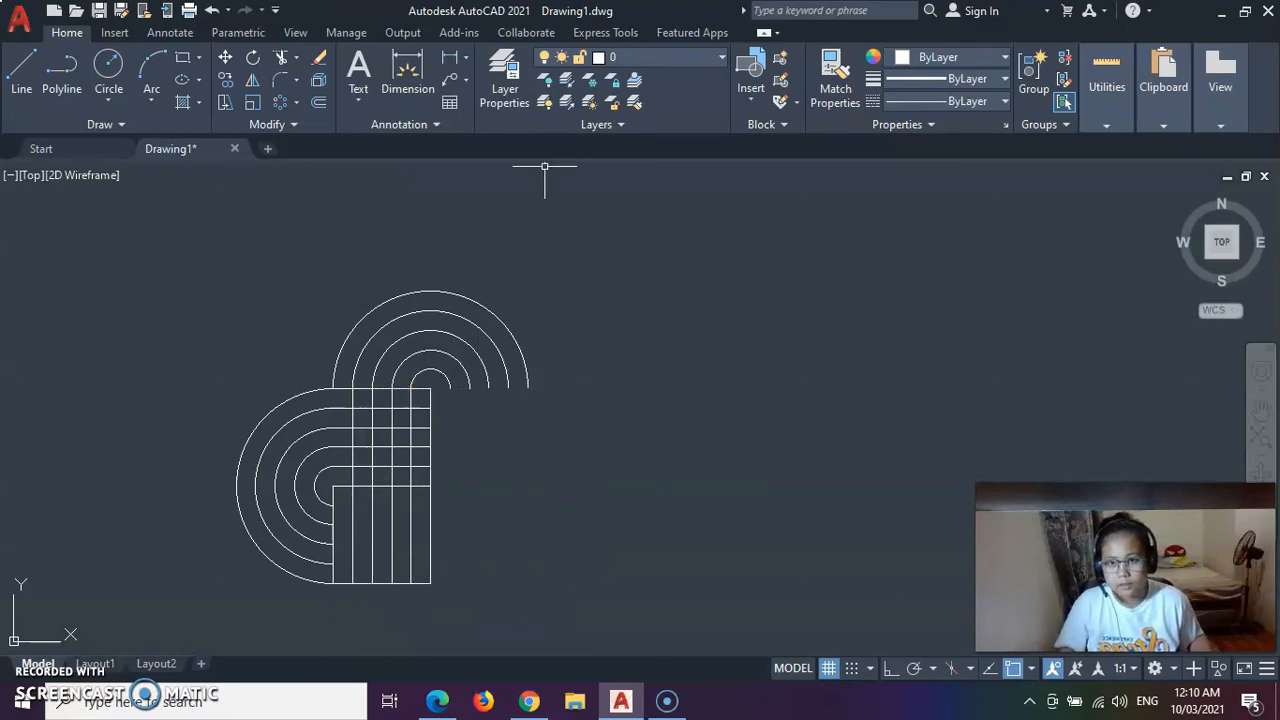
- Trim the four inner vertical lines above the rectangle's middle horizontal line, leaving only their lower halves
left_click(283, 58)
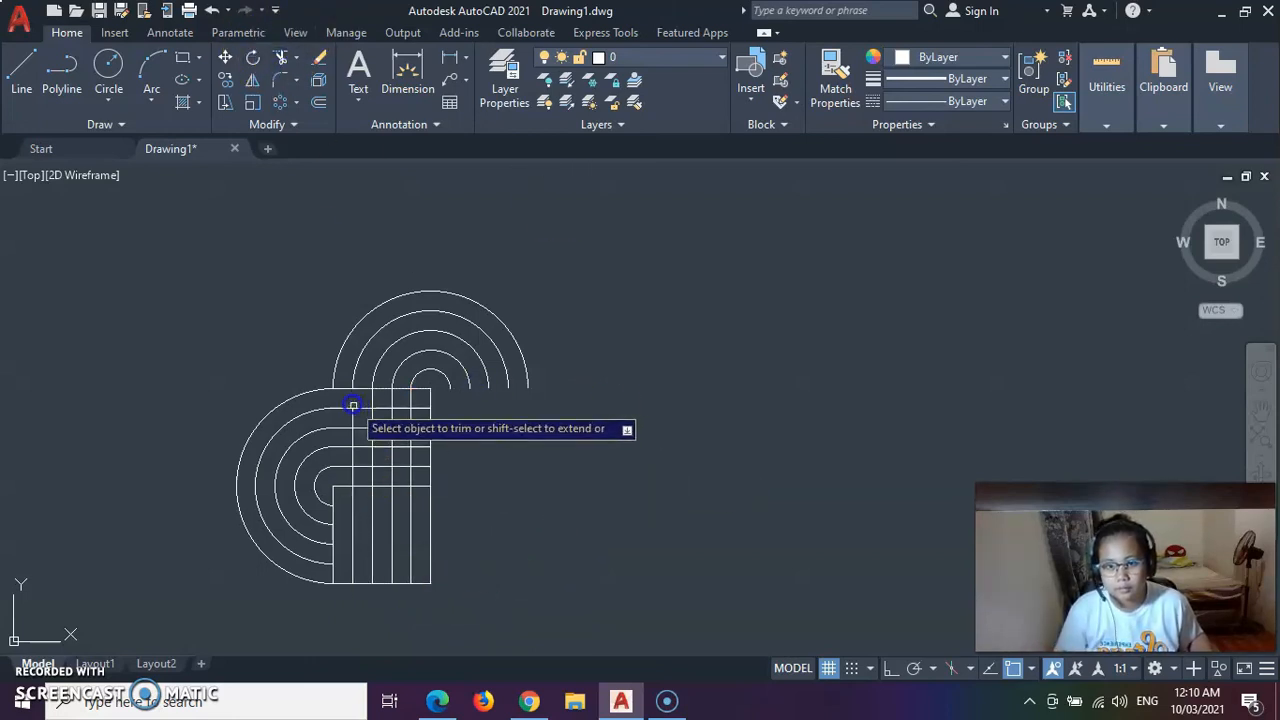
left_click(353, 467)
left_click(374, 476)
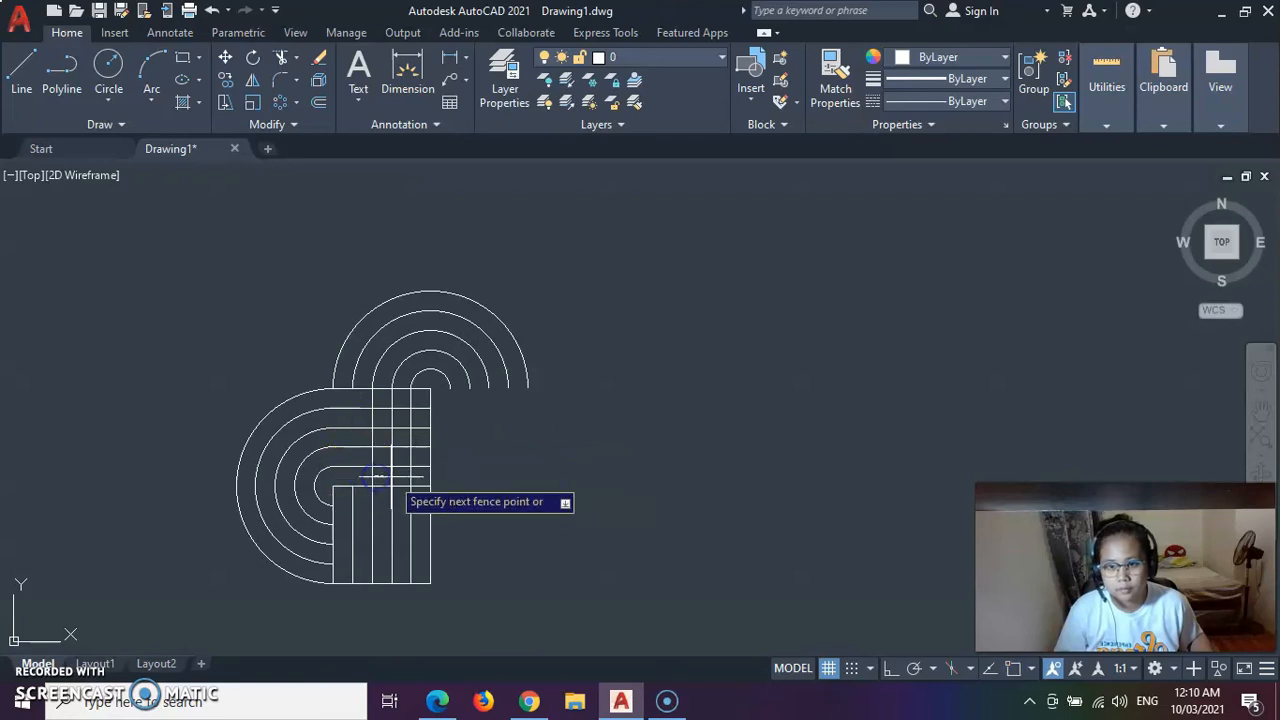
left_click(402, 466)
key("Escape")
left_click(280, 59)
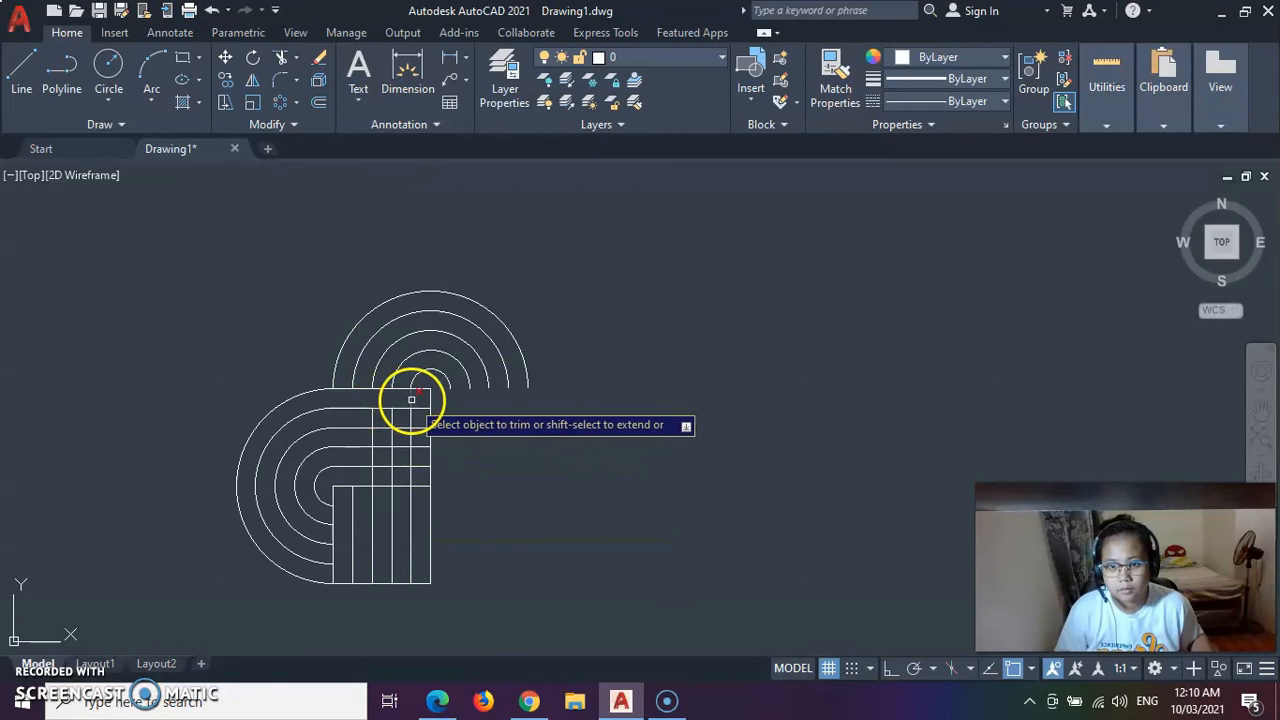
left_click(371, 416)
left_click_drag(371, 416, 369, 416)
mouse_move(418, 439)
left_mouse_down()
mouse_move(371, 438)
mouse_move(364, 478)
left_mouse_up()
key("Escape")
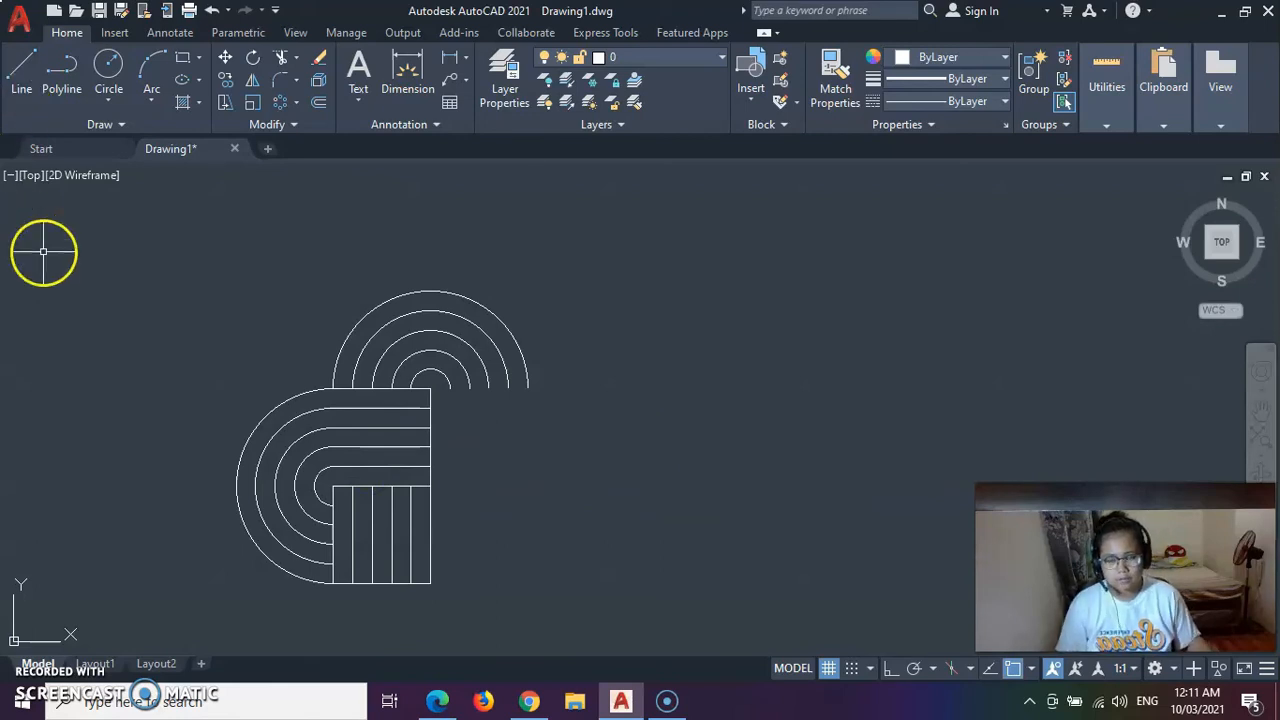
- Draw a second rectangle beside the first, from its upper right corner to the largest upper arc's right end, down, and back to its lower right corner
scroll(467, 532, "down", 1)
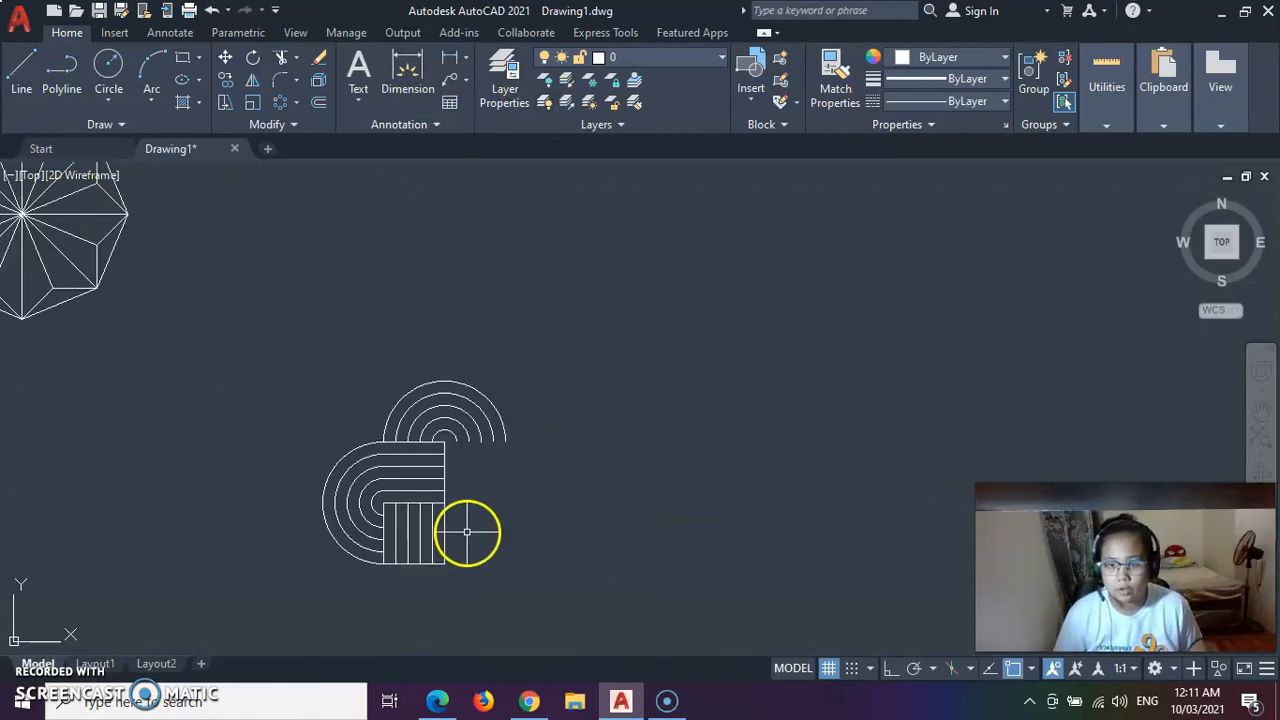
scroll(449, 574, "up", 3)
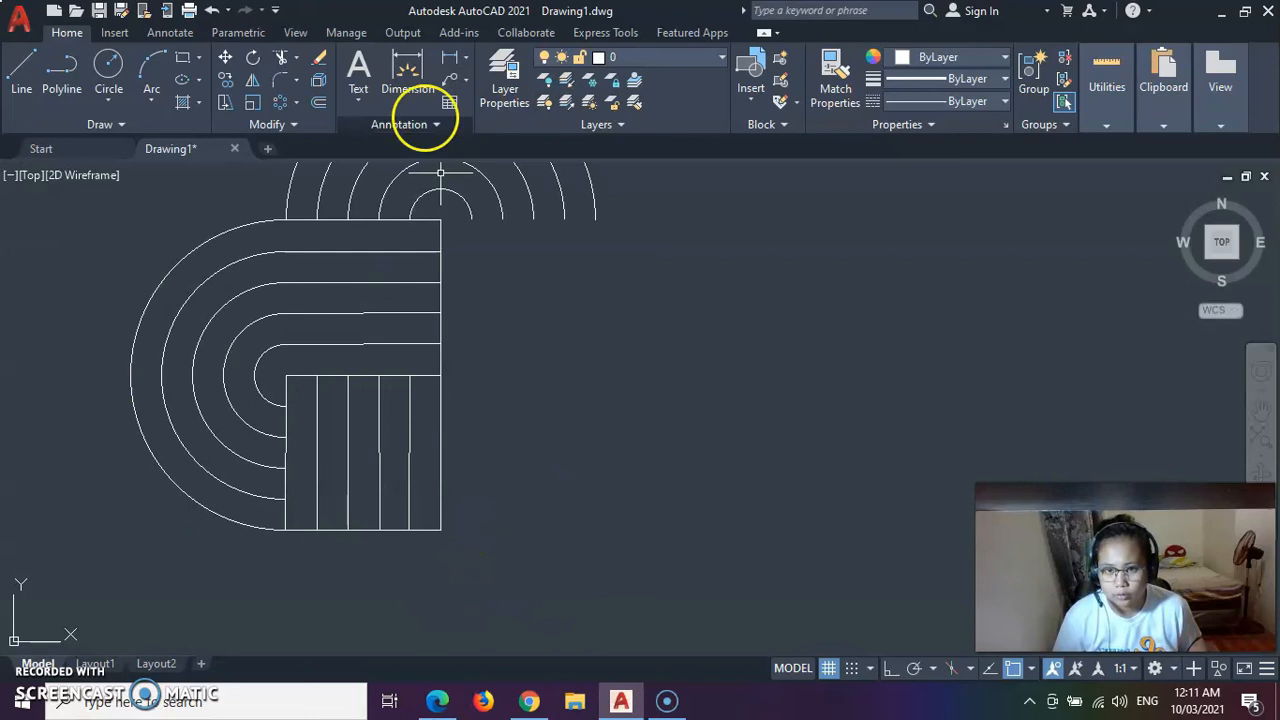
scroll(565, 332, "down", 2)
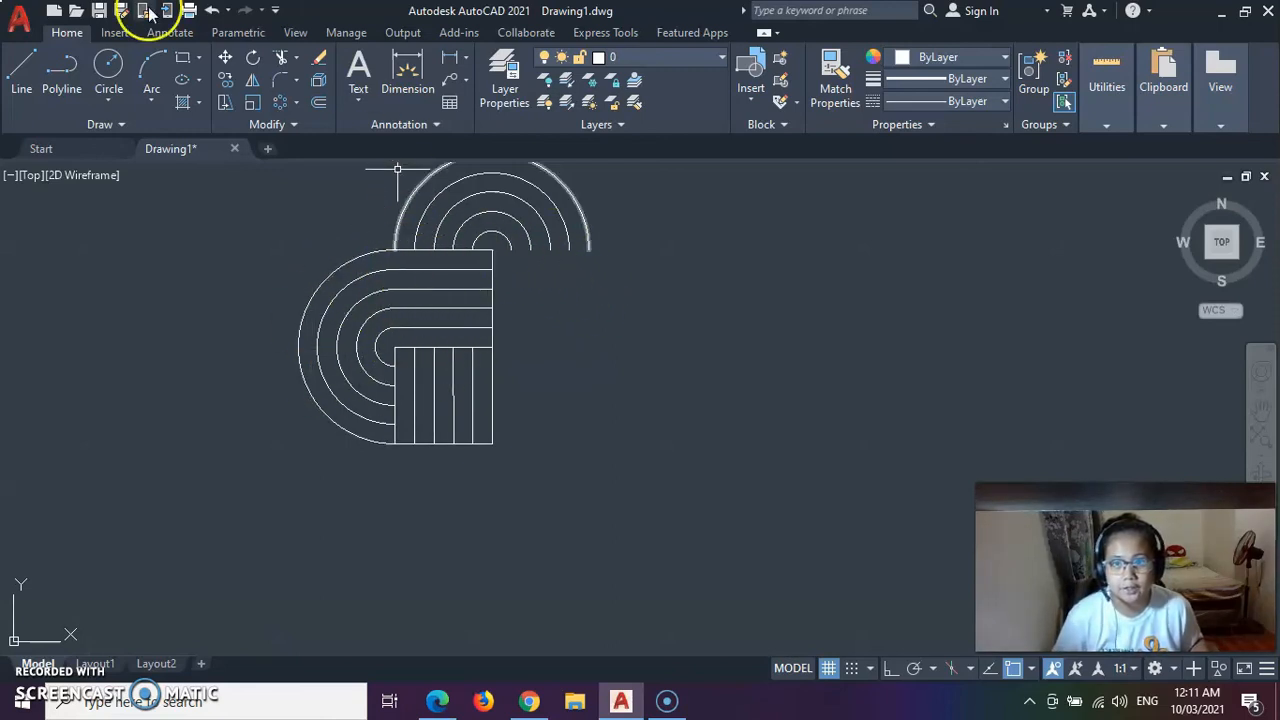
left_click(24, 62)
left_click(490, 250)
left_click(591, 250)
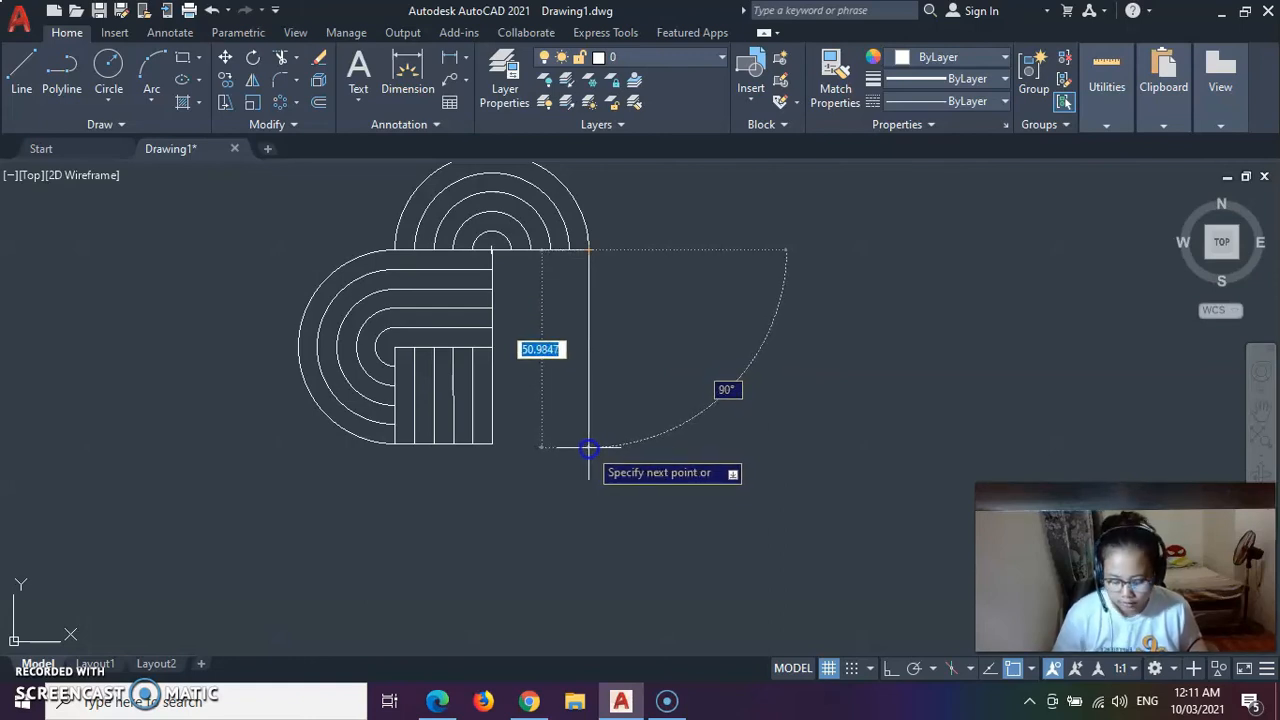
key("Return")
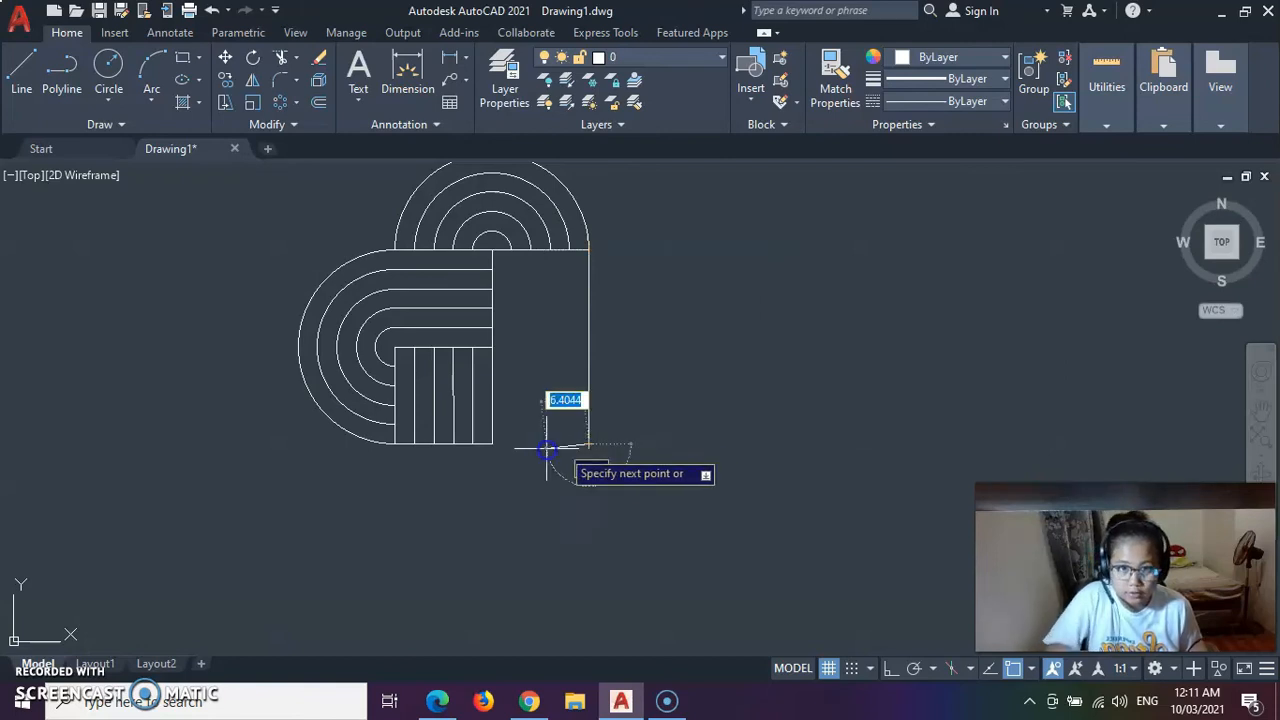
left_click(493, 443)
key("Escape")
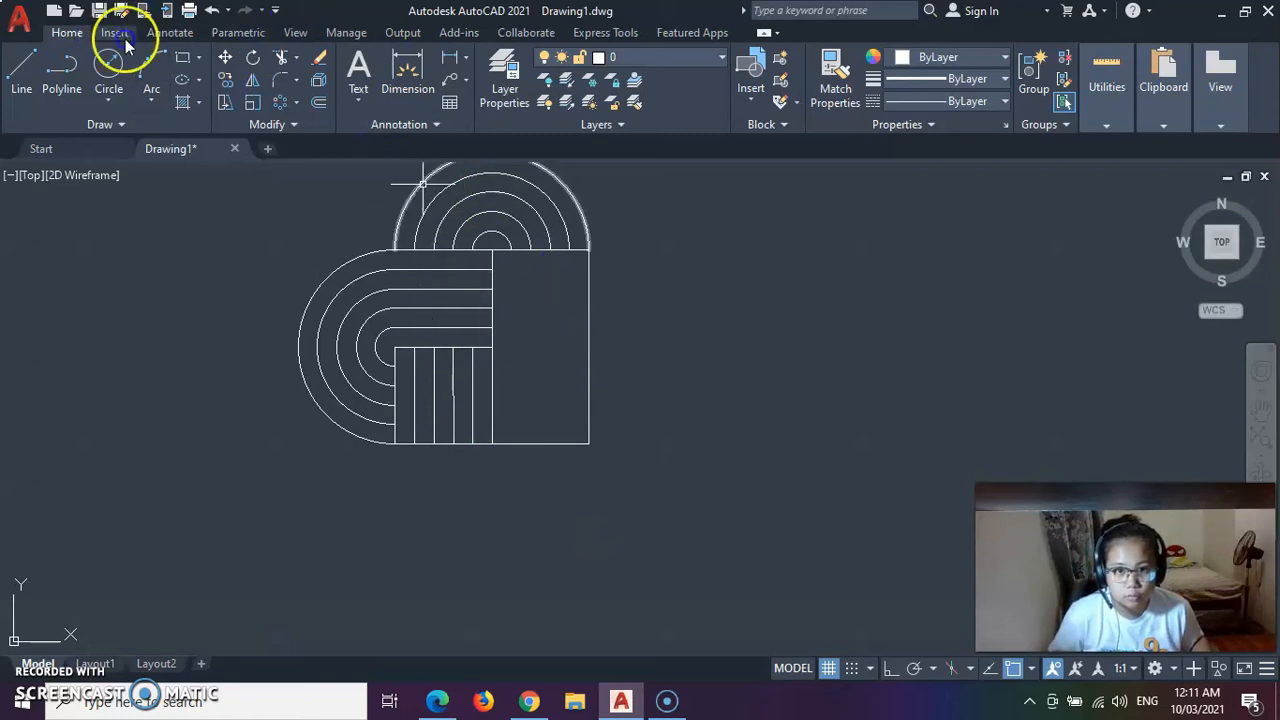
- Draw a horizontal line from the midpoint of the new rectangle's right side to the midpoint of its left side
left_click(38, 71)
left_click(24, 69)
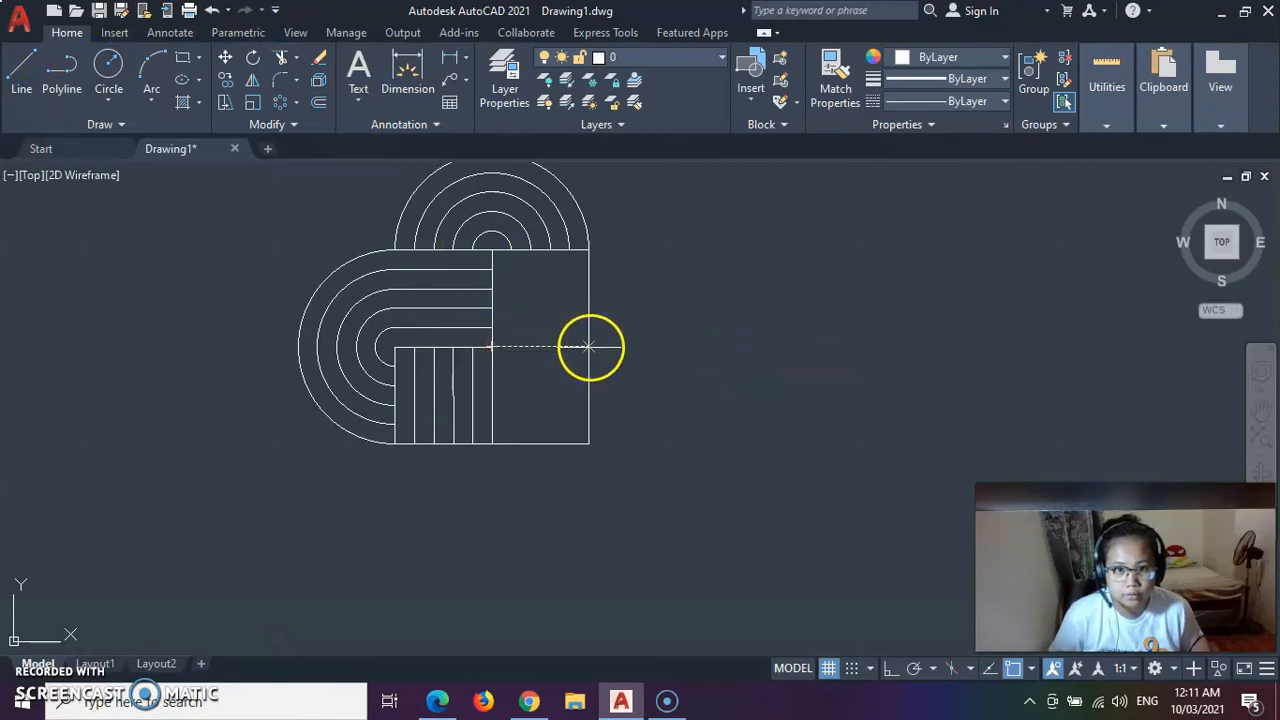
left_click(589, 347)
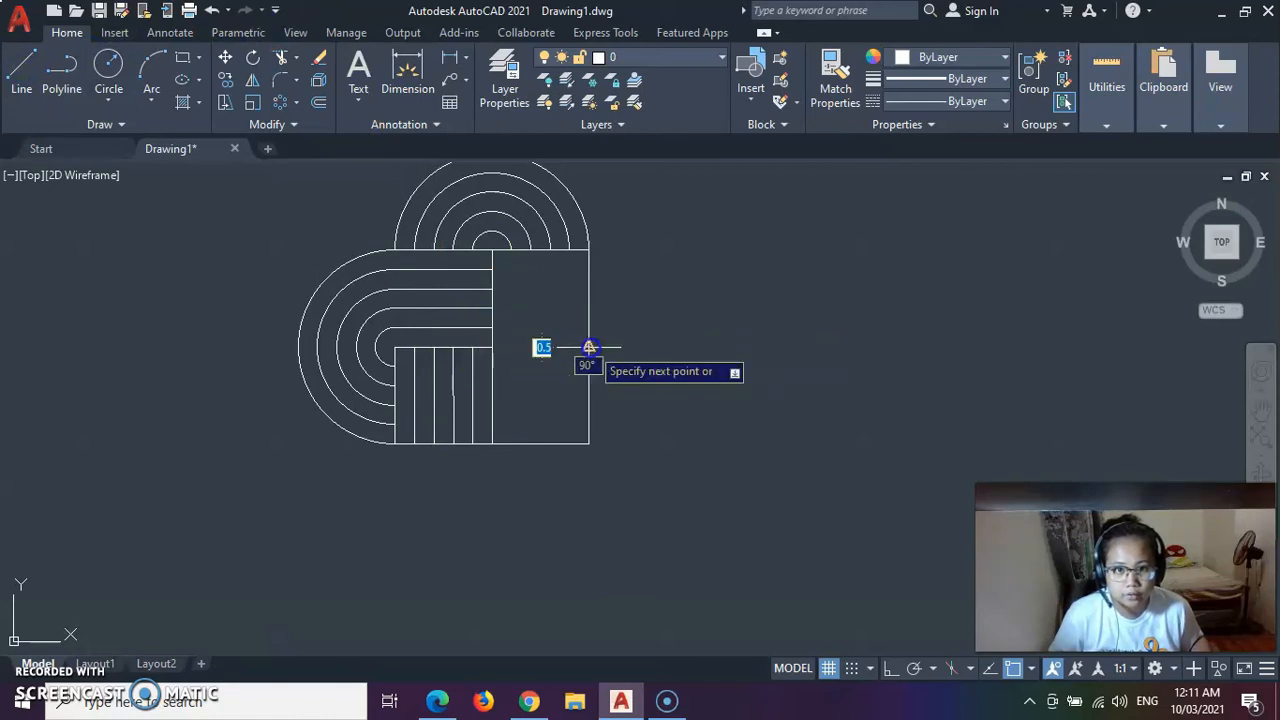
left_click(491, 347)
key("Escape")
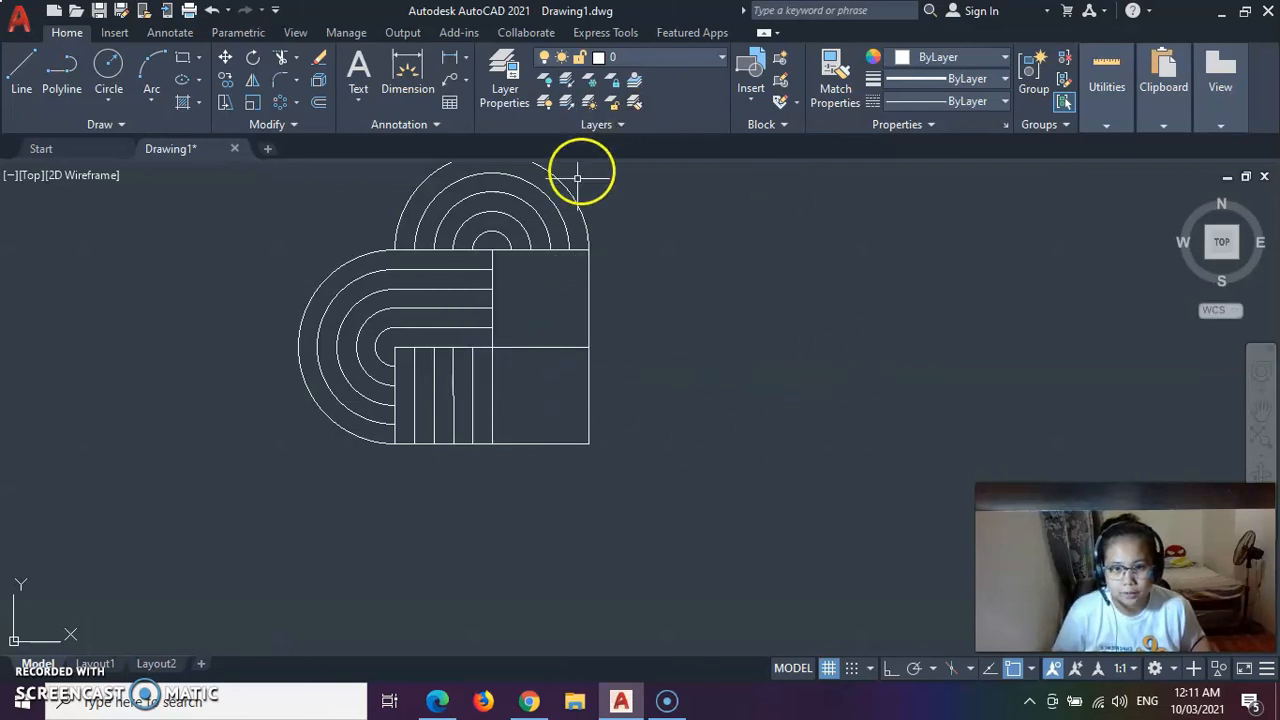
- Draw a circle of radius 25 centred on the midpoint of the new rectangle's right side
left_click(112, 66)
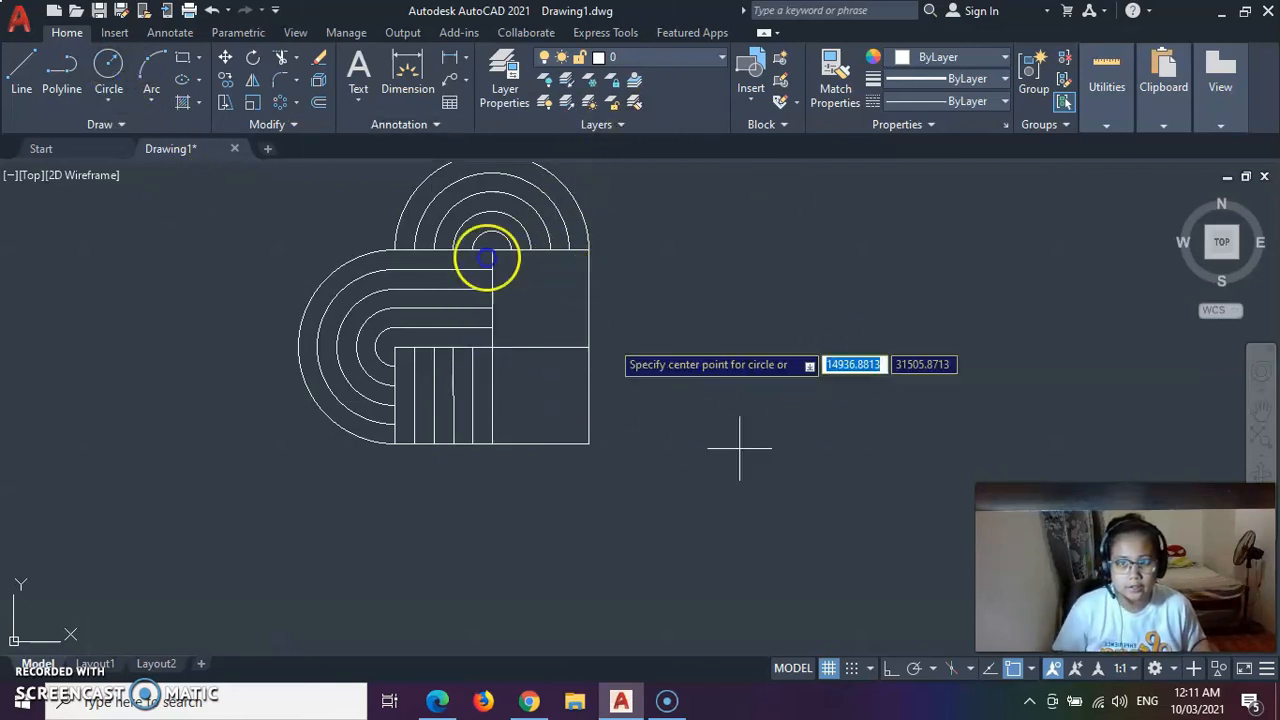
left_click(589, 347)
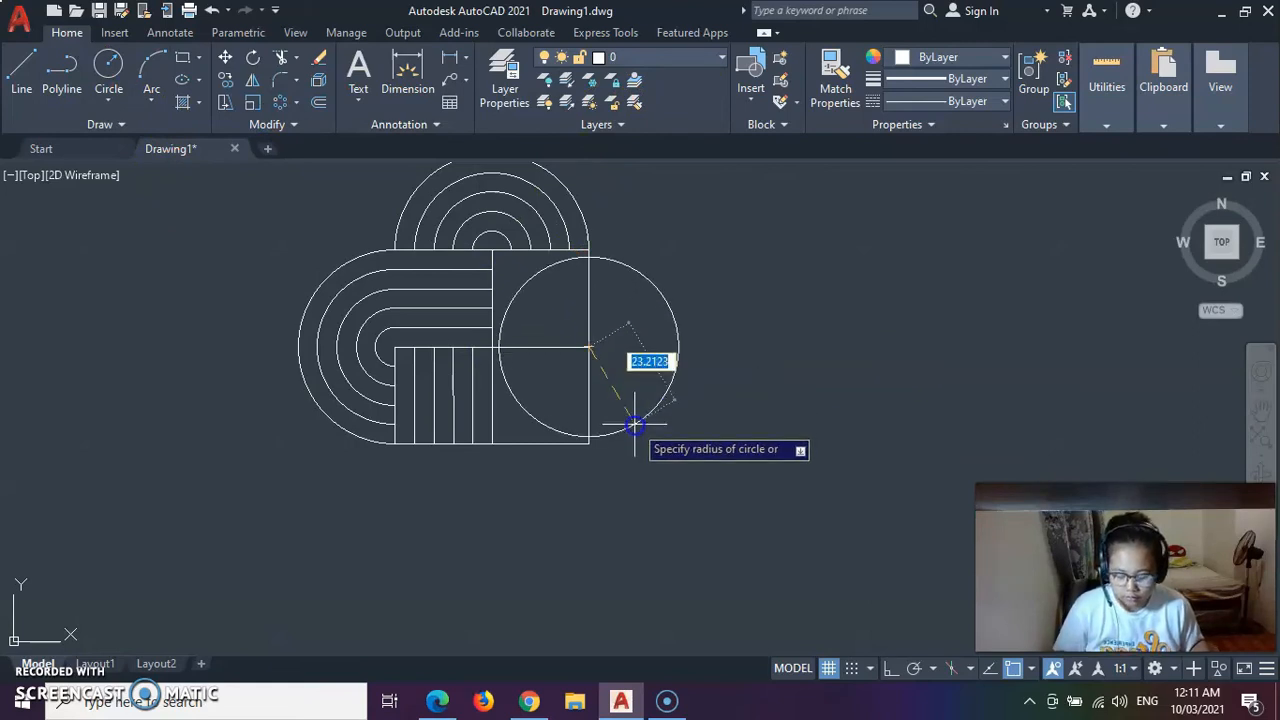
type("25")
key("Return")
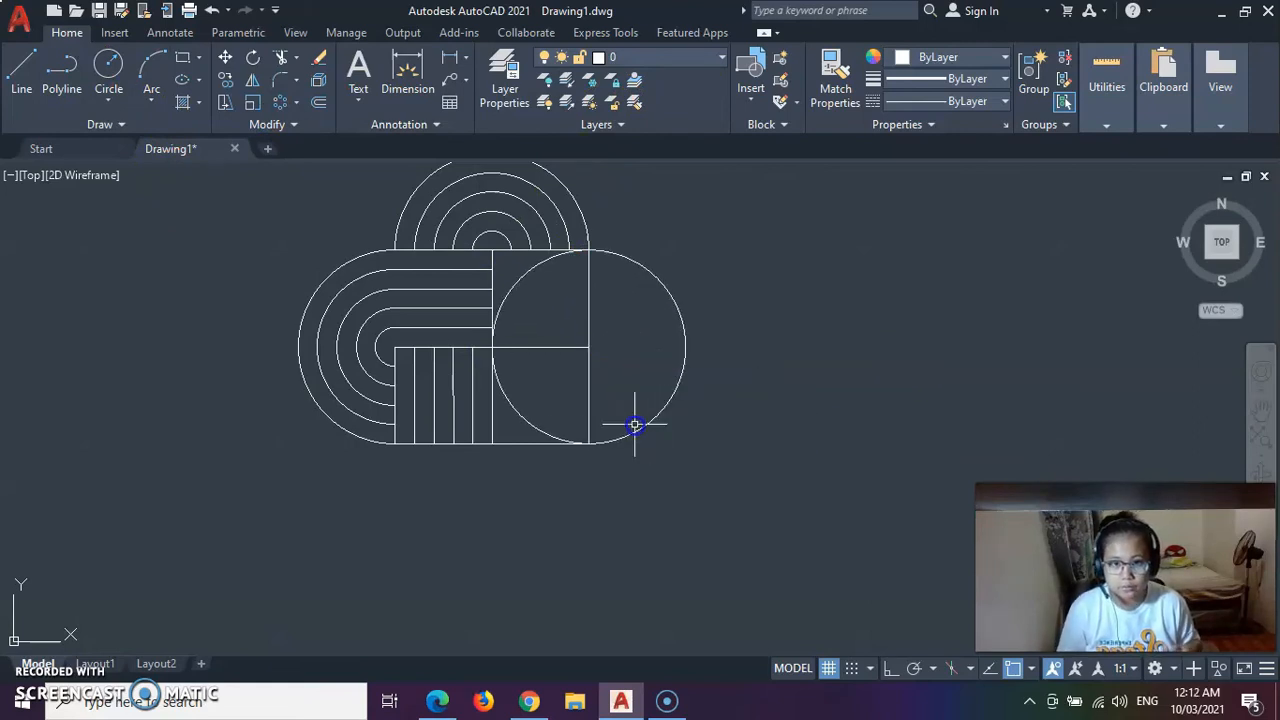
- Offset the circle inward four times at a distance of 5 to make concentric circles
left_click(676, 393)
left_click(317, 101)
left_click(590, 346)
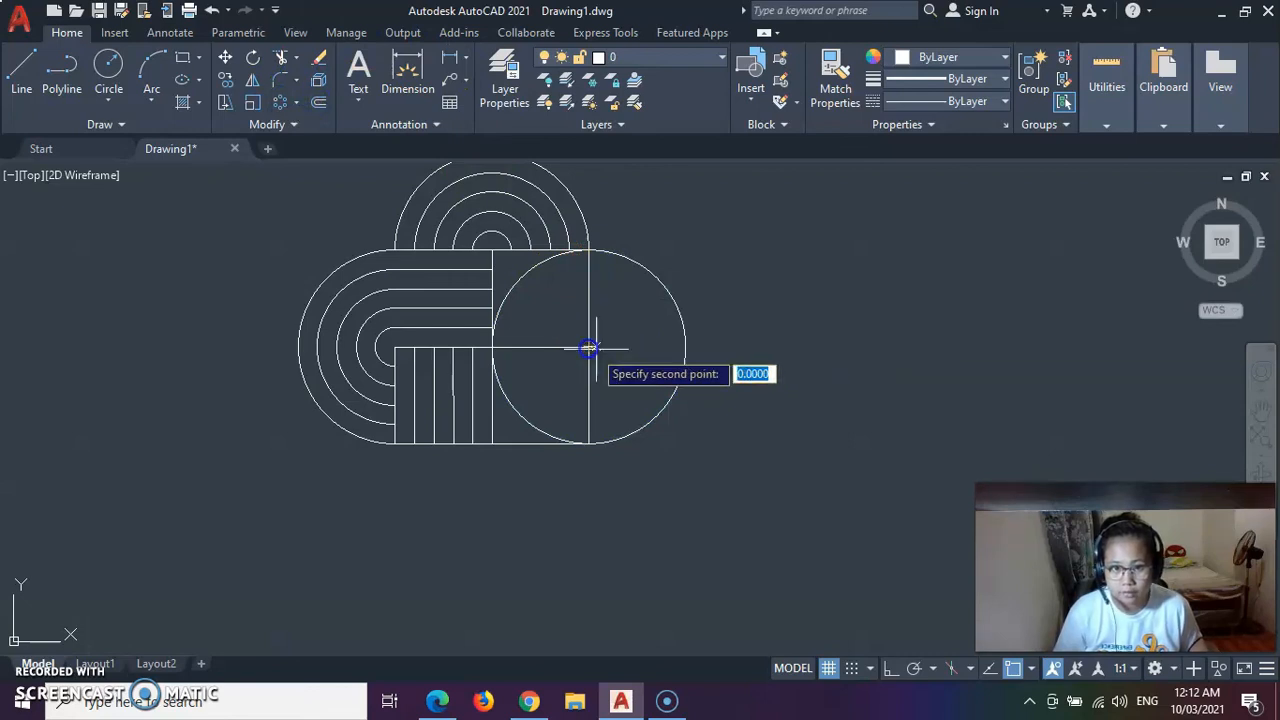
type("5")
key("Return")
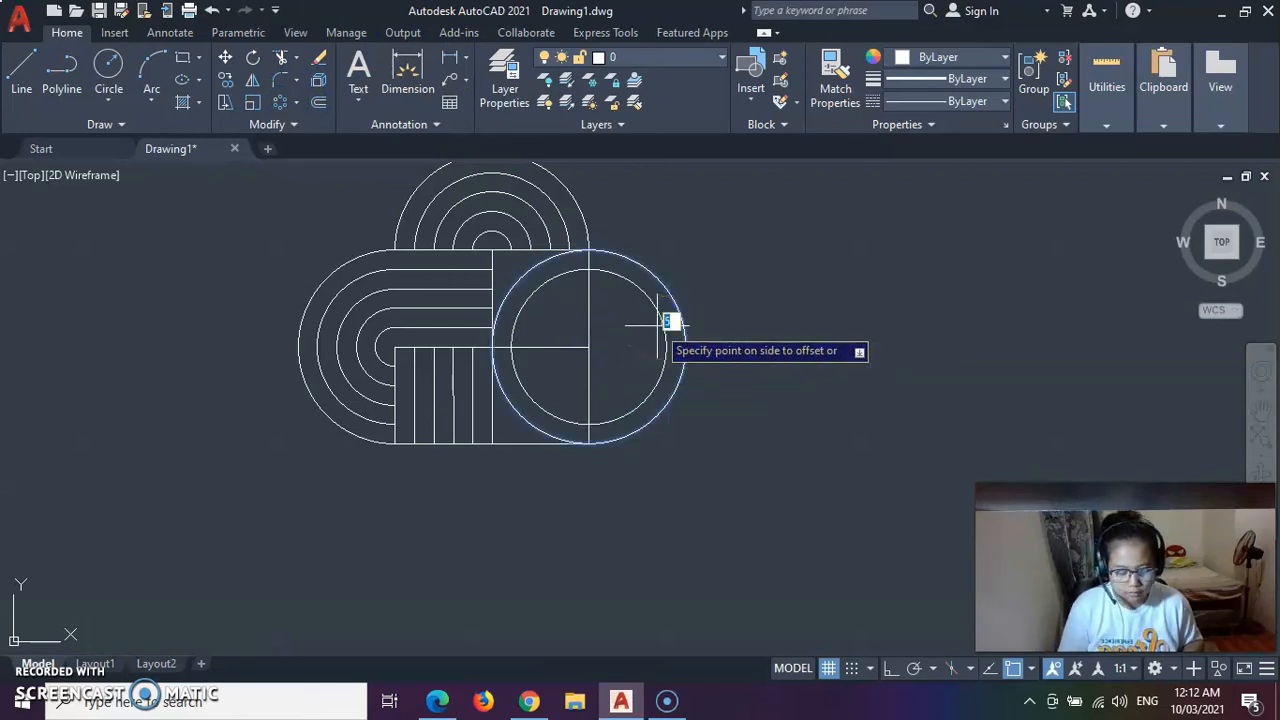
left_click(657, 323)
left_click(651, 296)
left_click(638, 311)
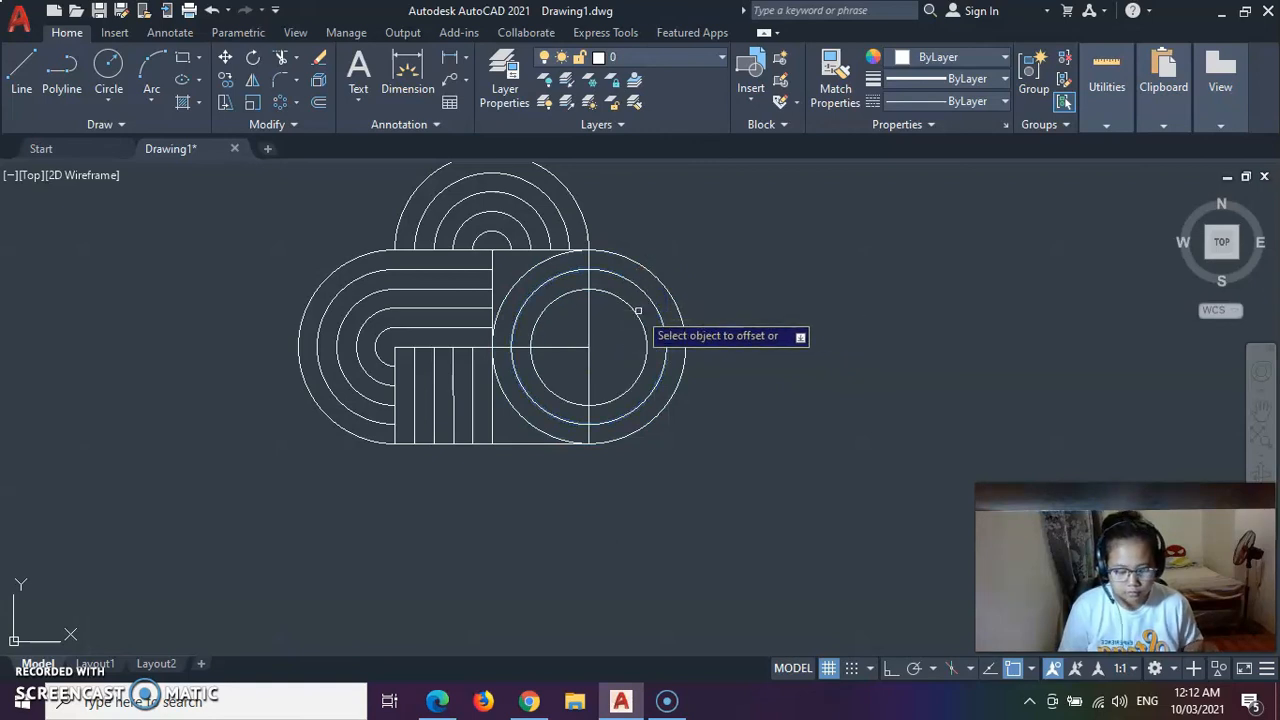
left_click(634, 312)
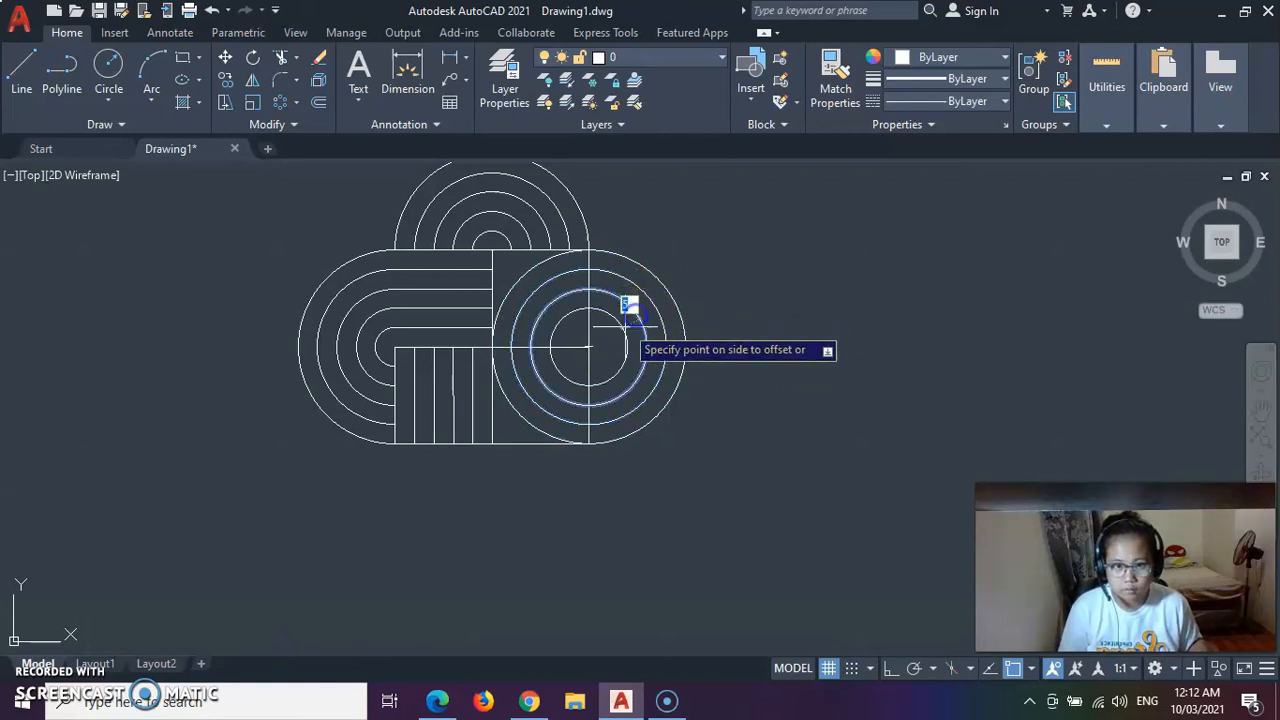
left_click(624, 337)
left_click(627, 340)
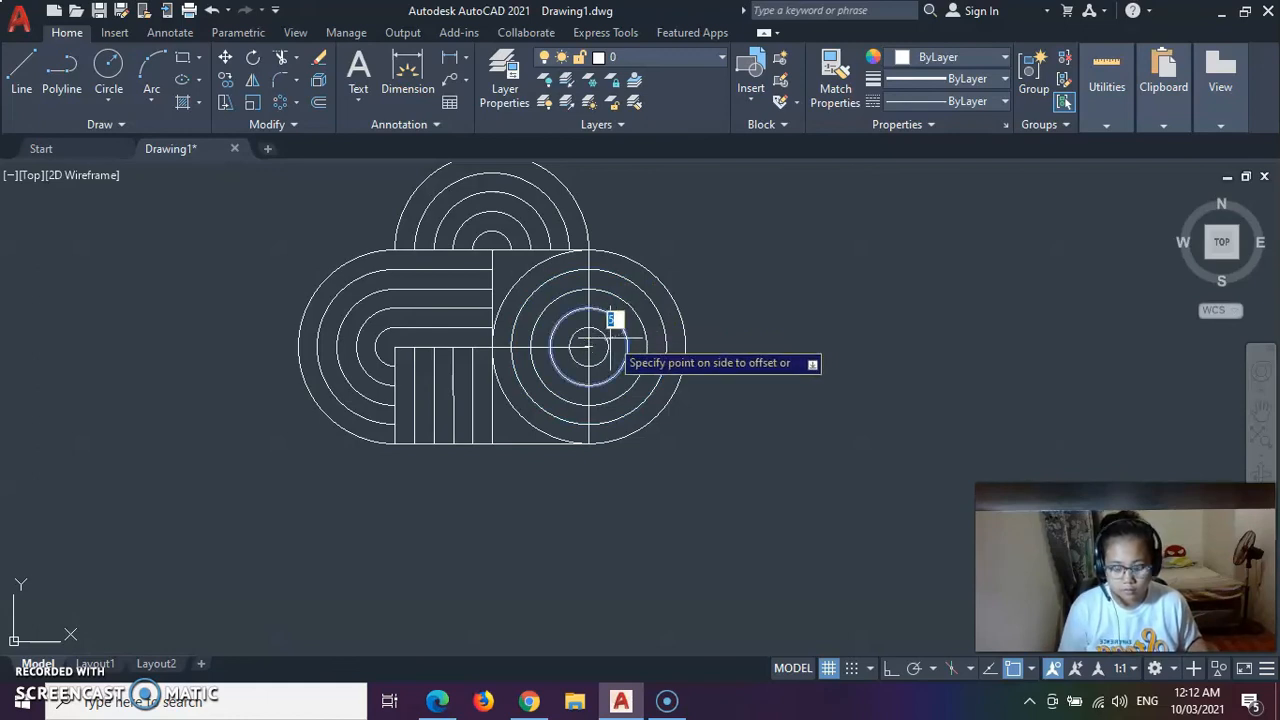
left_click(560, 362)
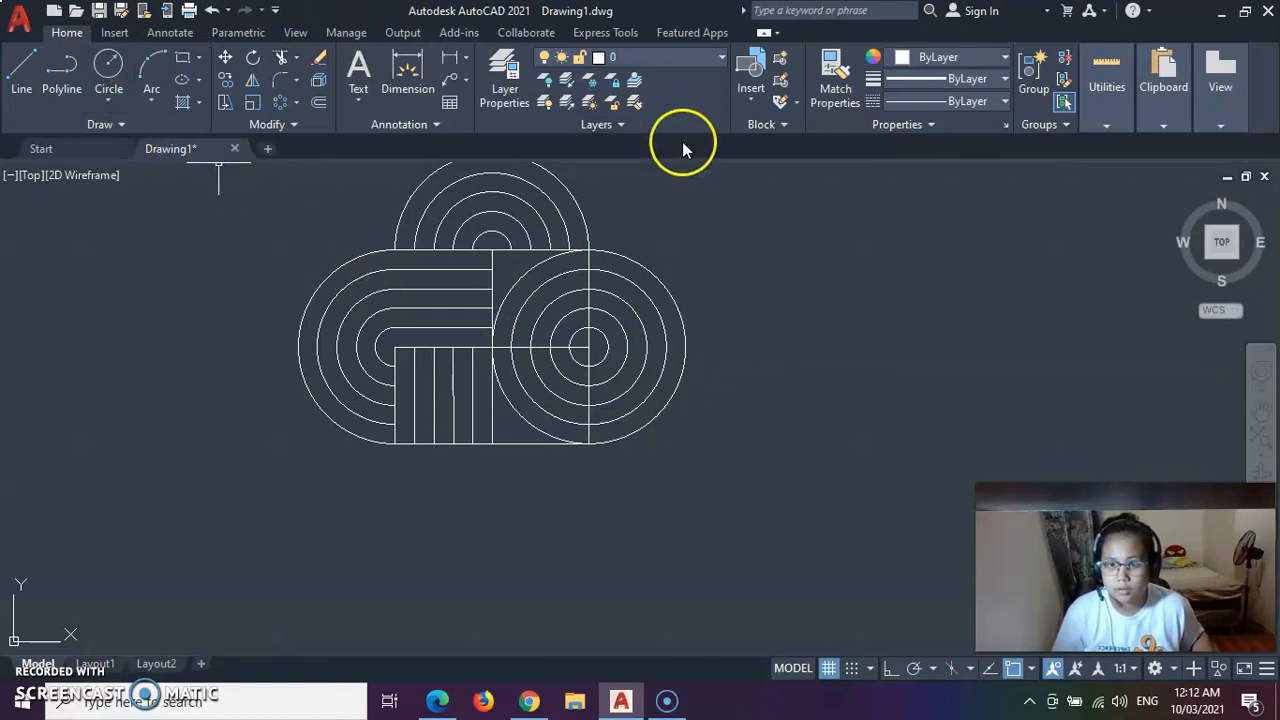
- Trim the left halves of all the concentric circles inside the new rectangle, above and below its middle line
left_click(281, 58)
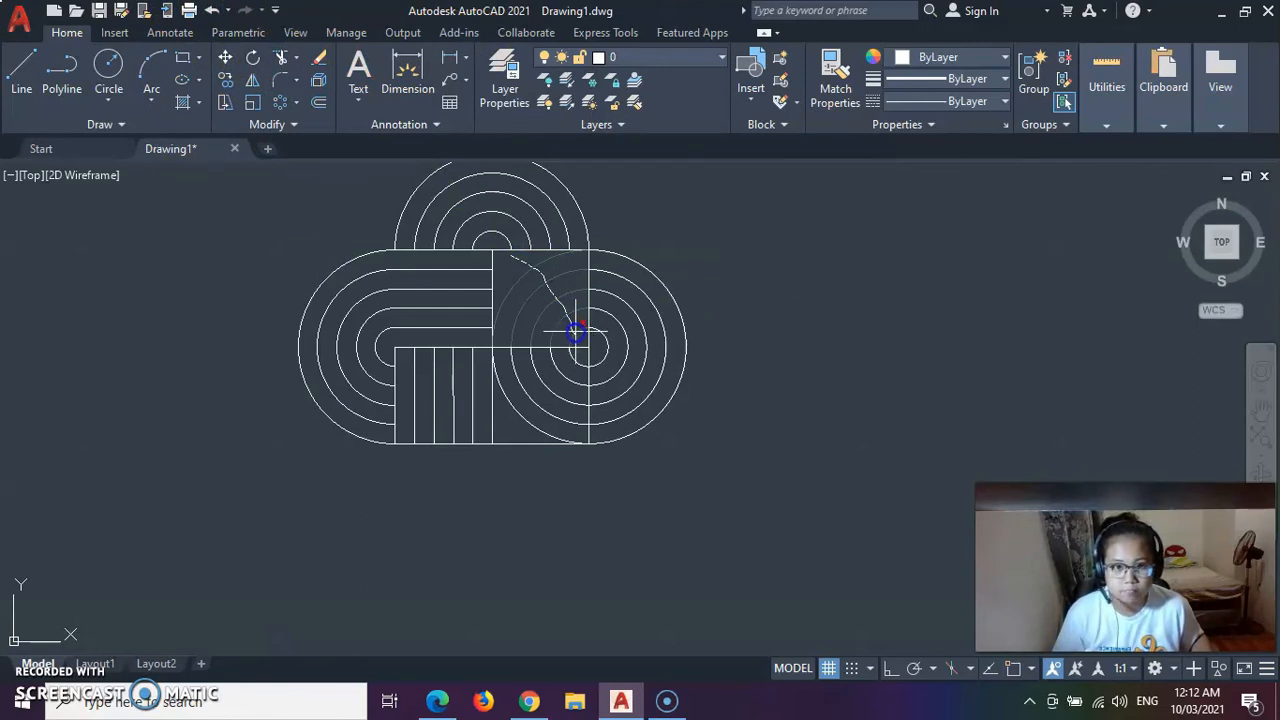
left_click_drag(576, 331, 573, 335)
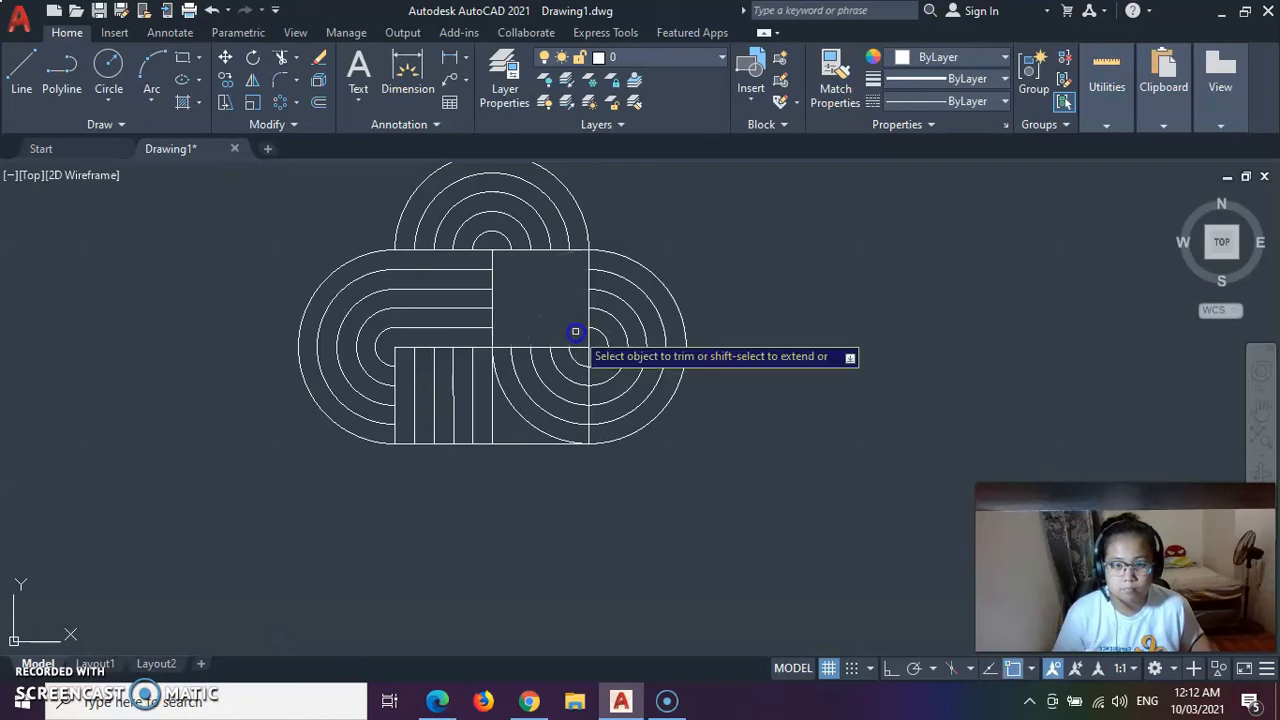
mouse_move(505, 421)
left_mouse_down()
mouse_move(576, 374)
mouse_move(574, 357)
left_mouse_up()
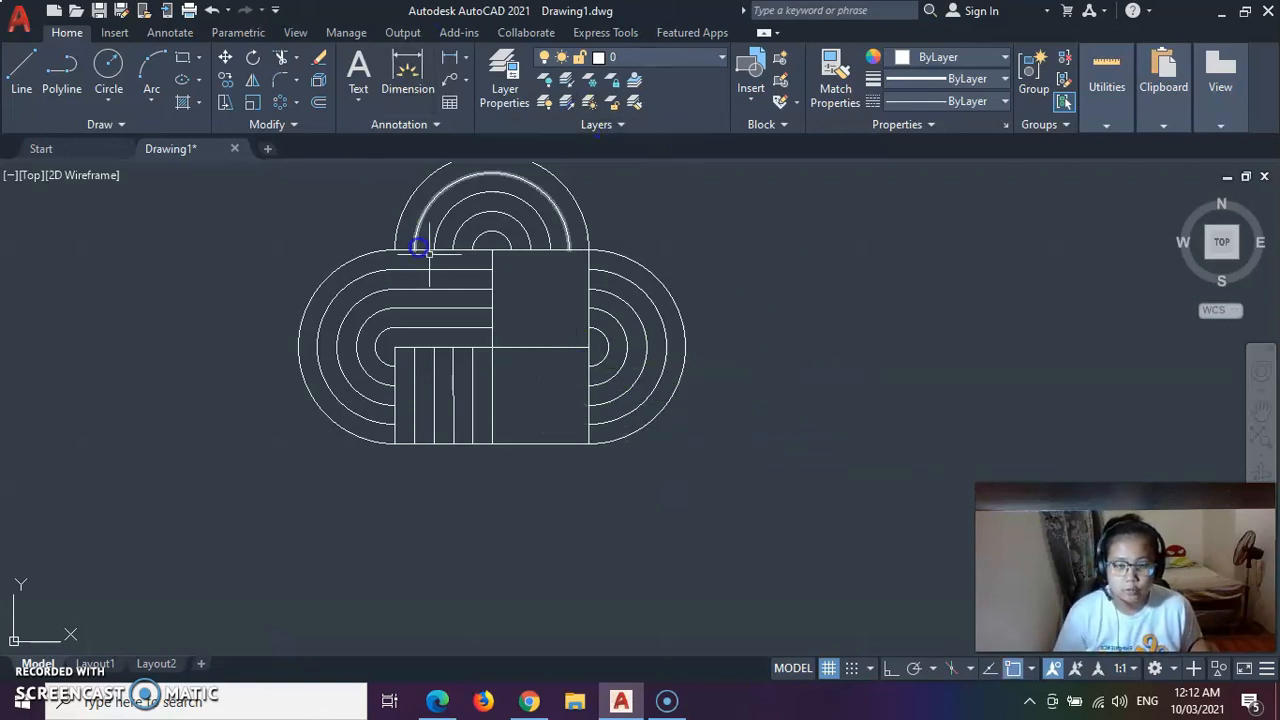
- Draw vertical lines 25 long downward from the right ends of the second- and third-largest upper arcs
left_click(32, 70)
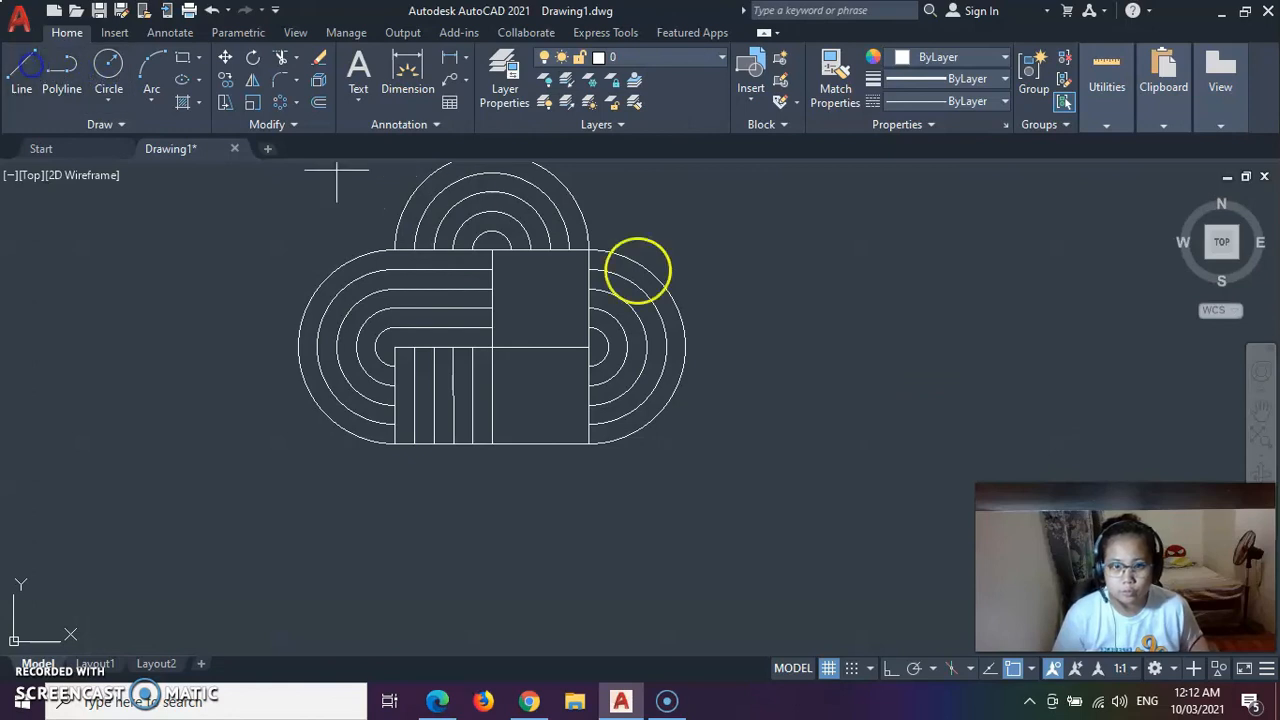
left_click(569, 250)
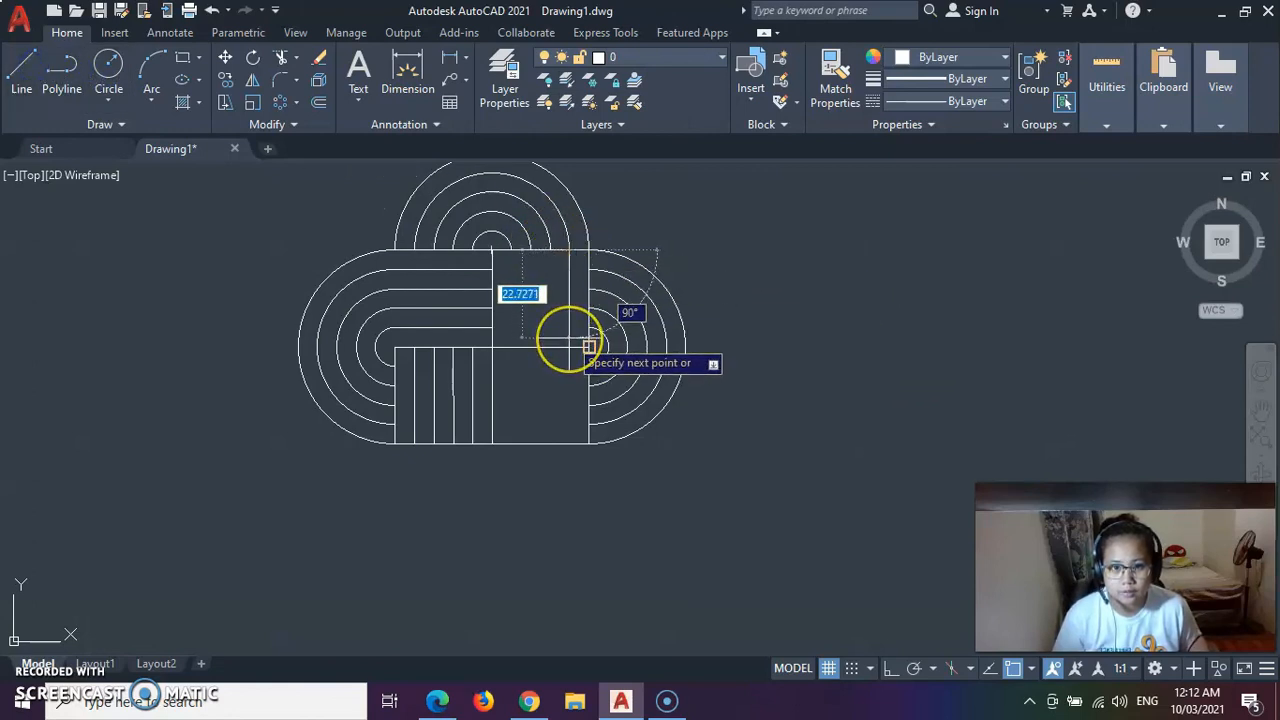
type("25")
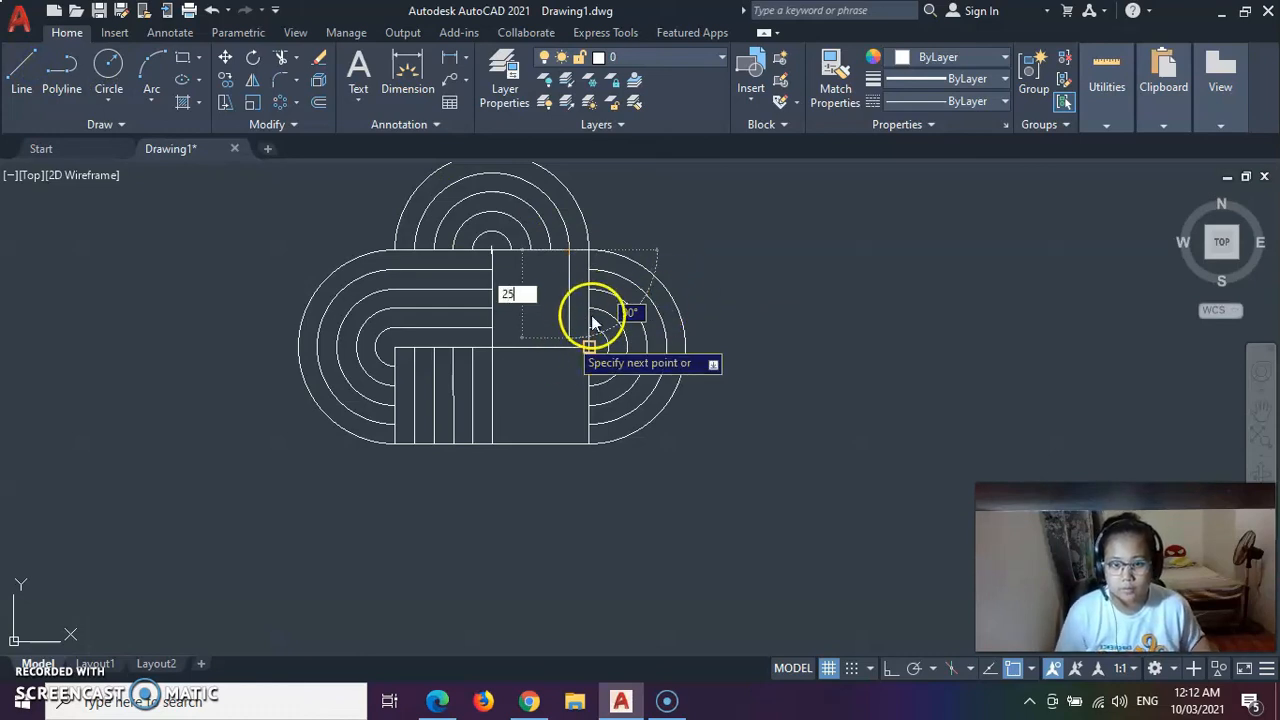
key("Return")
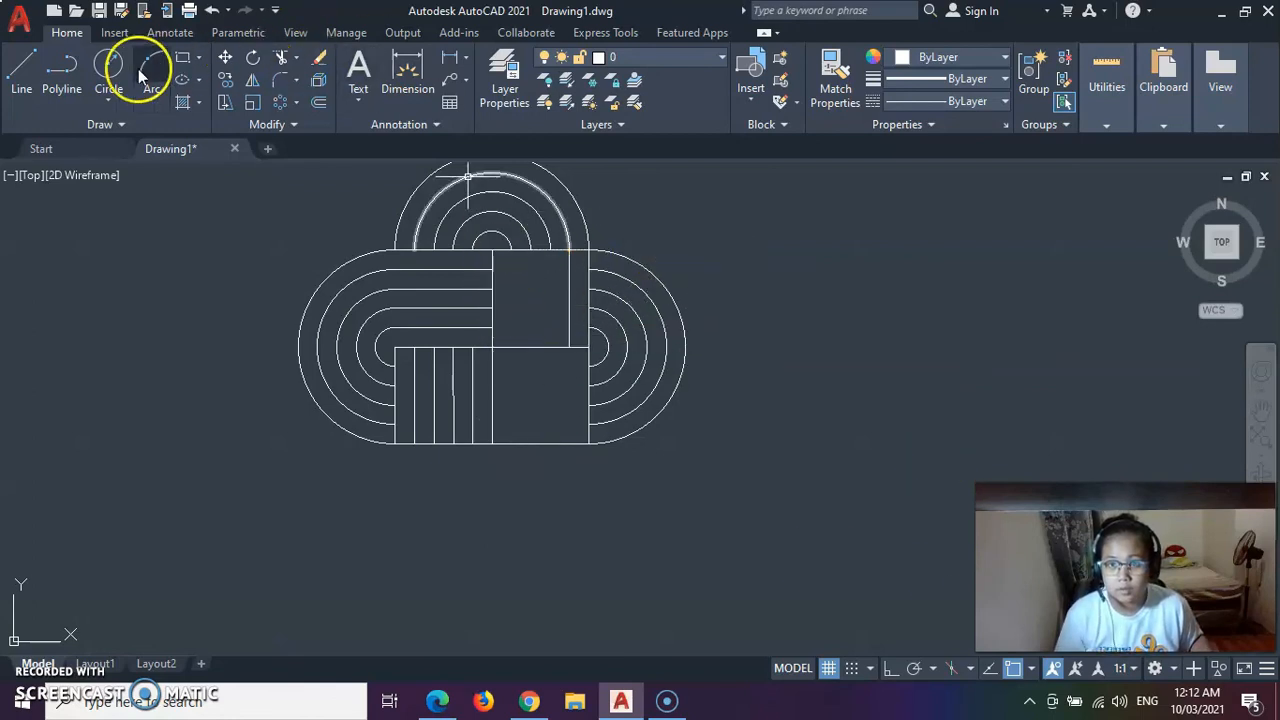
left_click(24, 66)
left_click(548, 253)
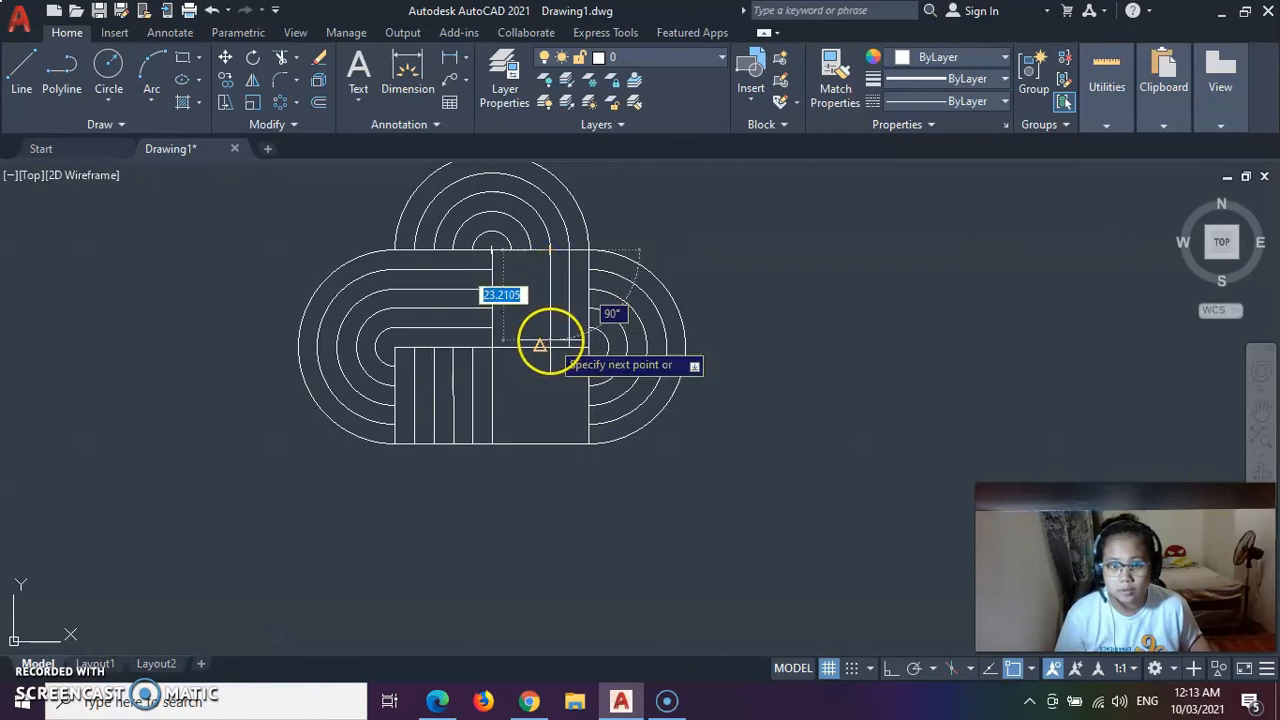
type("5")
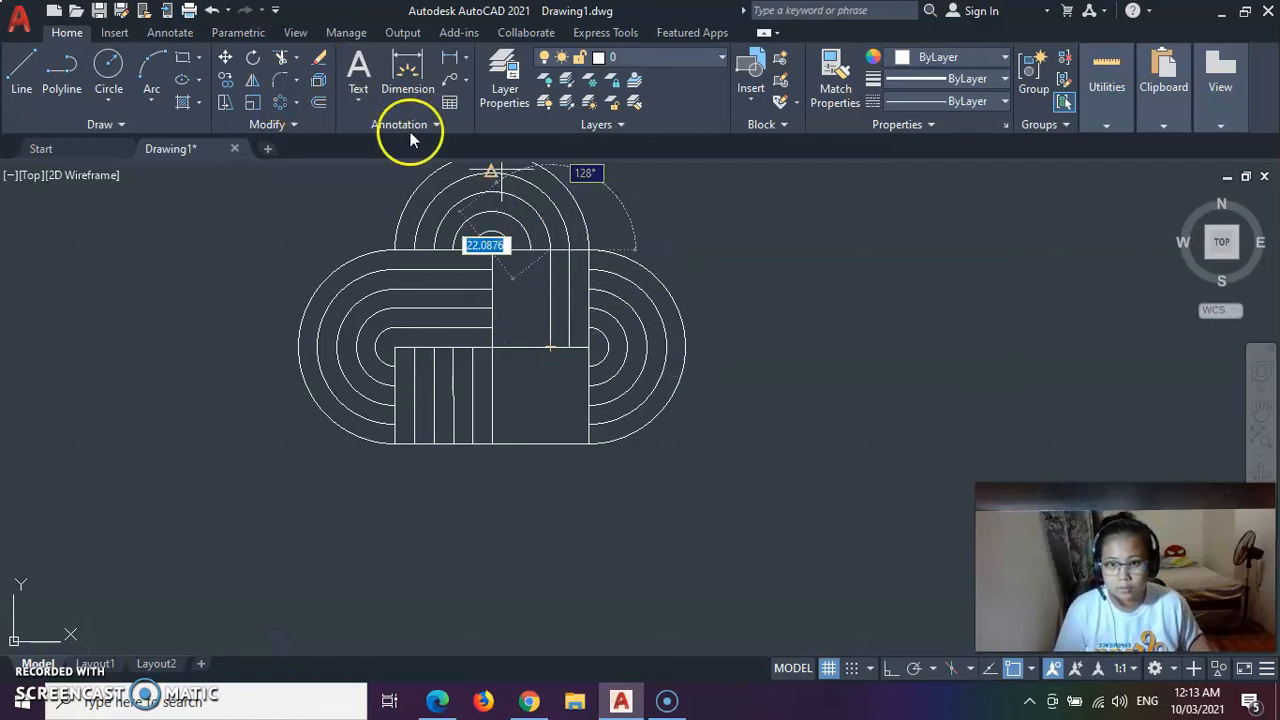
- Draw vertical lines 25 long downward from the right ends of the two smallest upper arcs
left_click(20, 65)
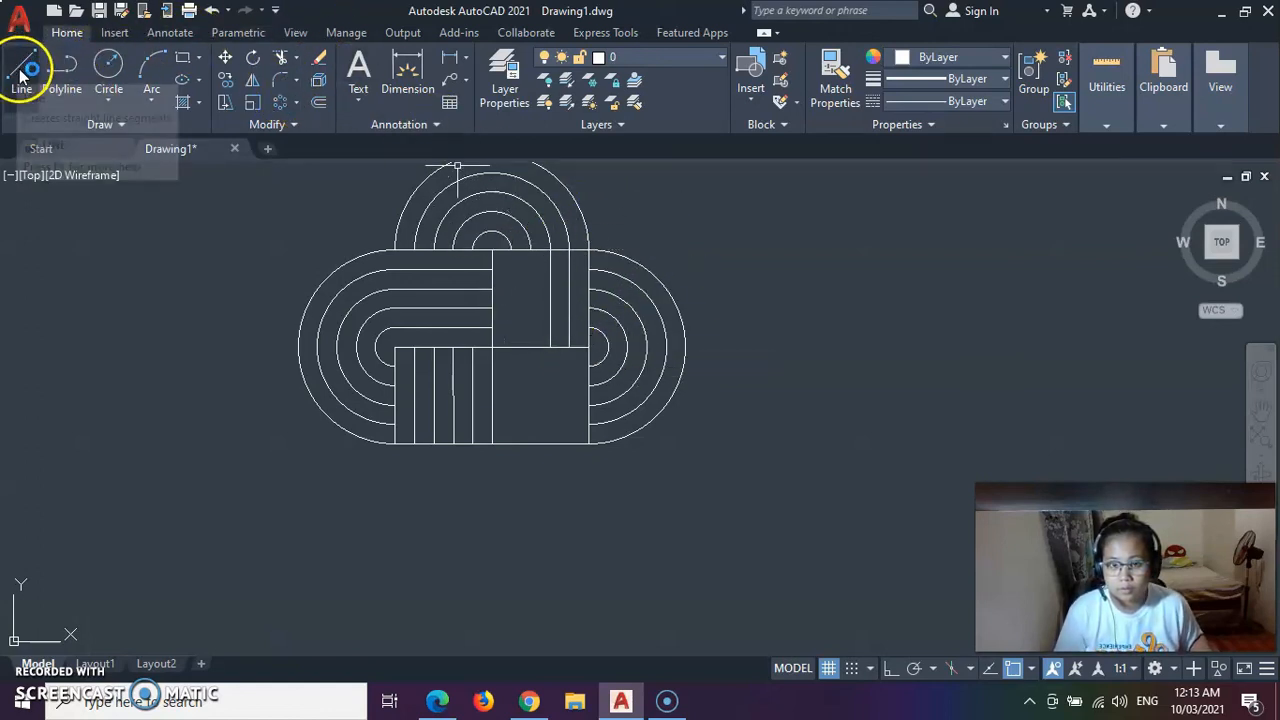
left_click(531, 249)
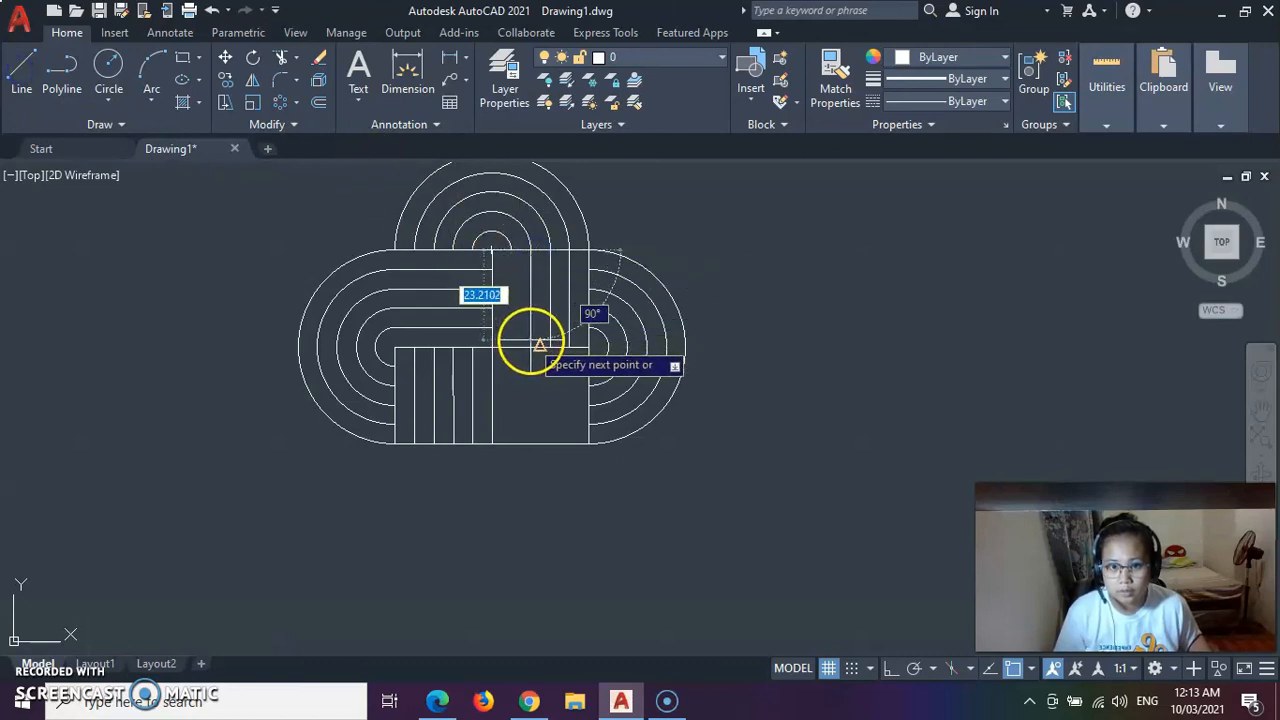
type("2")
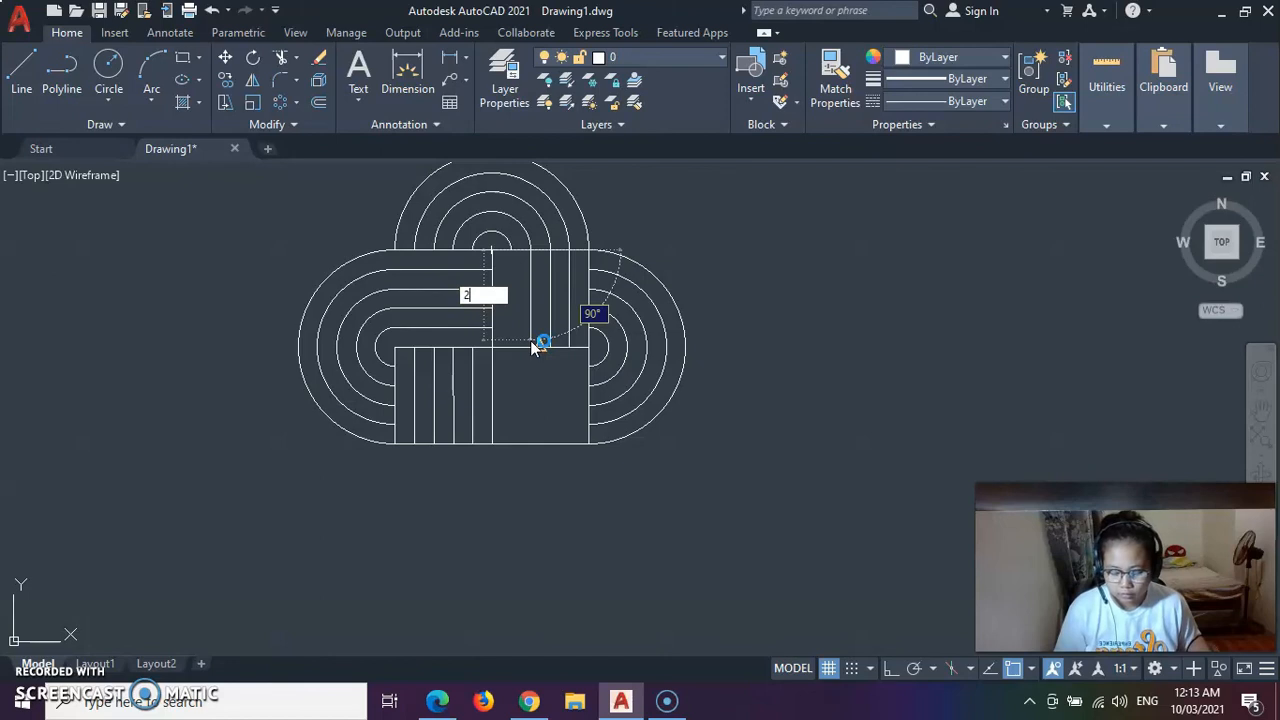
type("5")
key("Return")
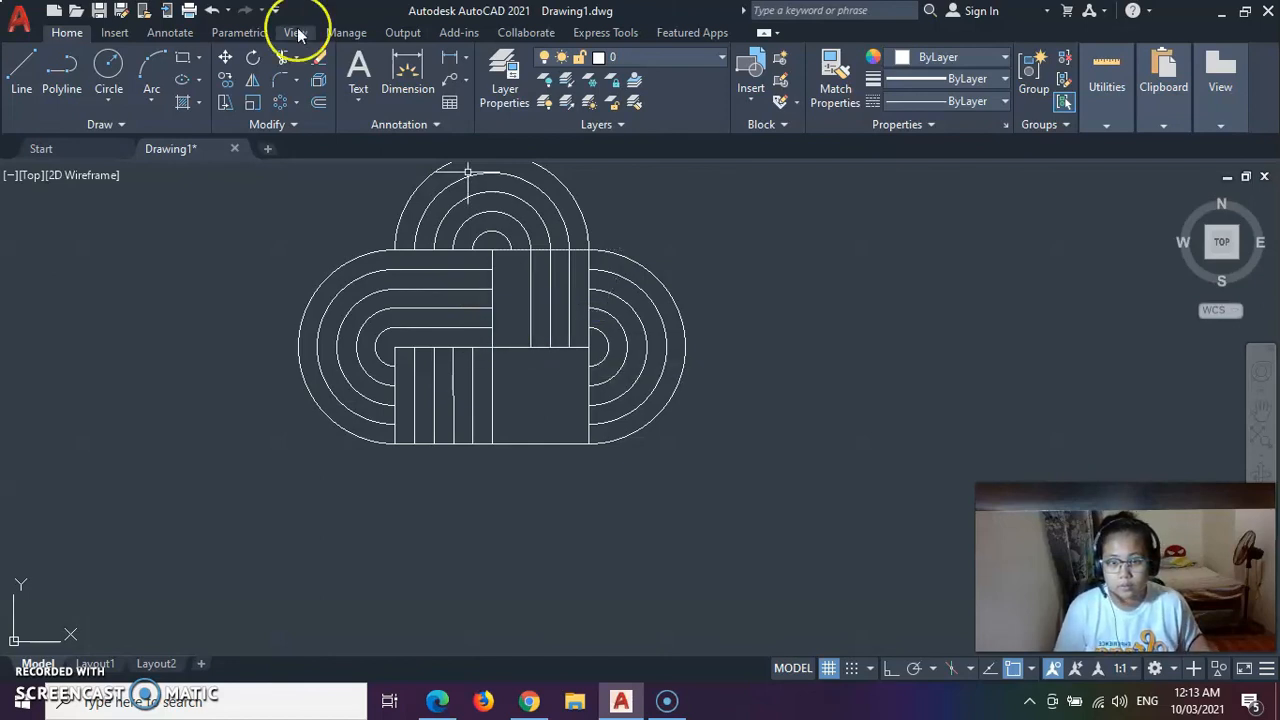
left_click(21, 70)
left_click(510, 250)
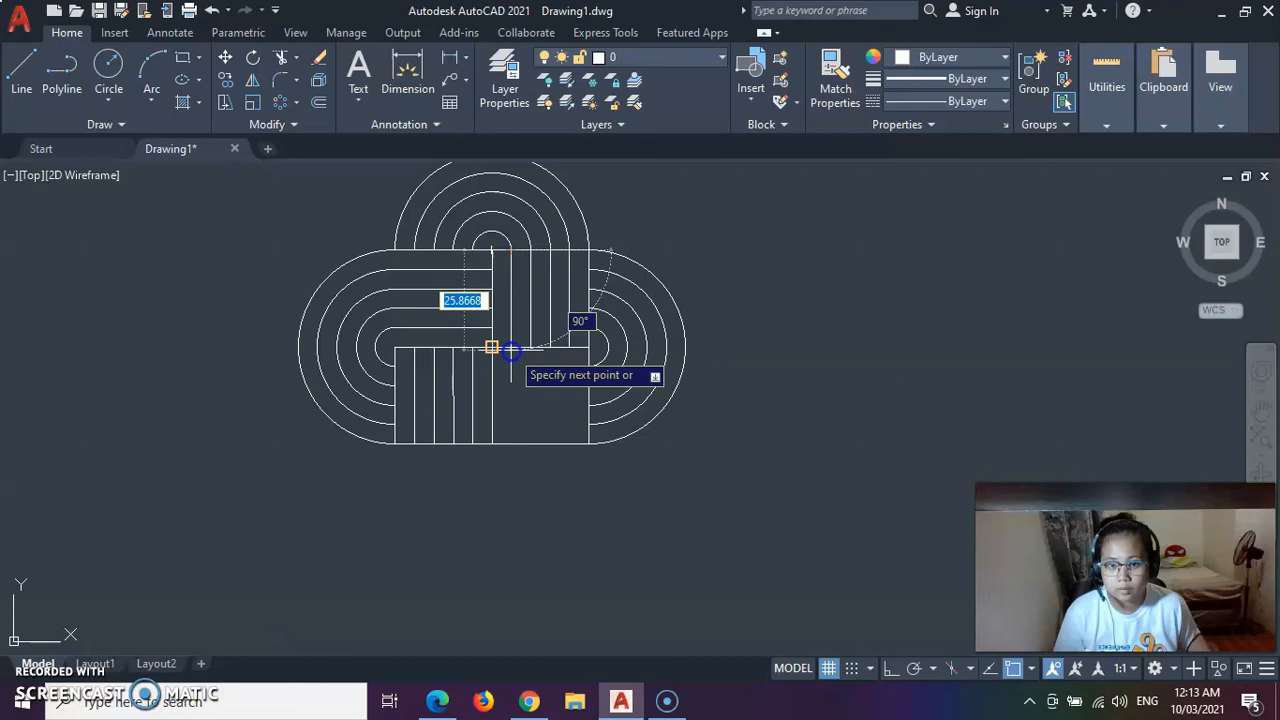
type("5")
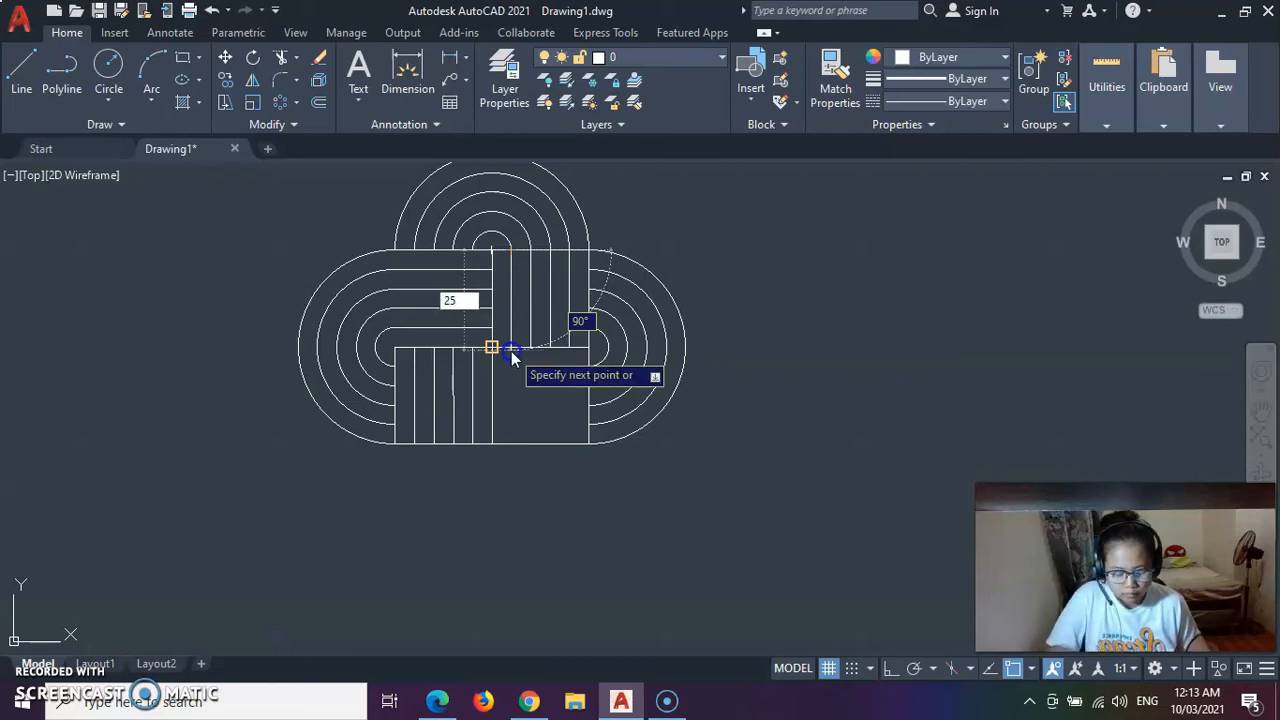
key("Return")
key("Return")
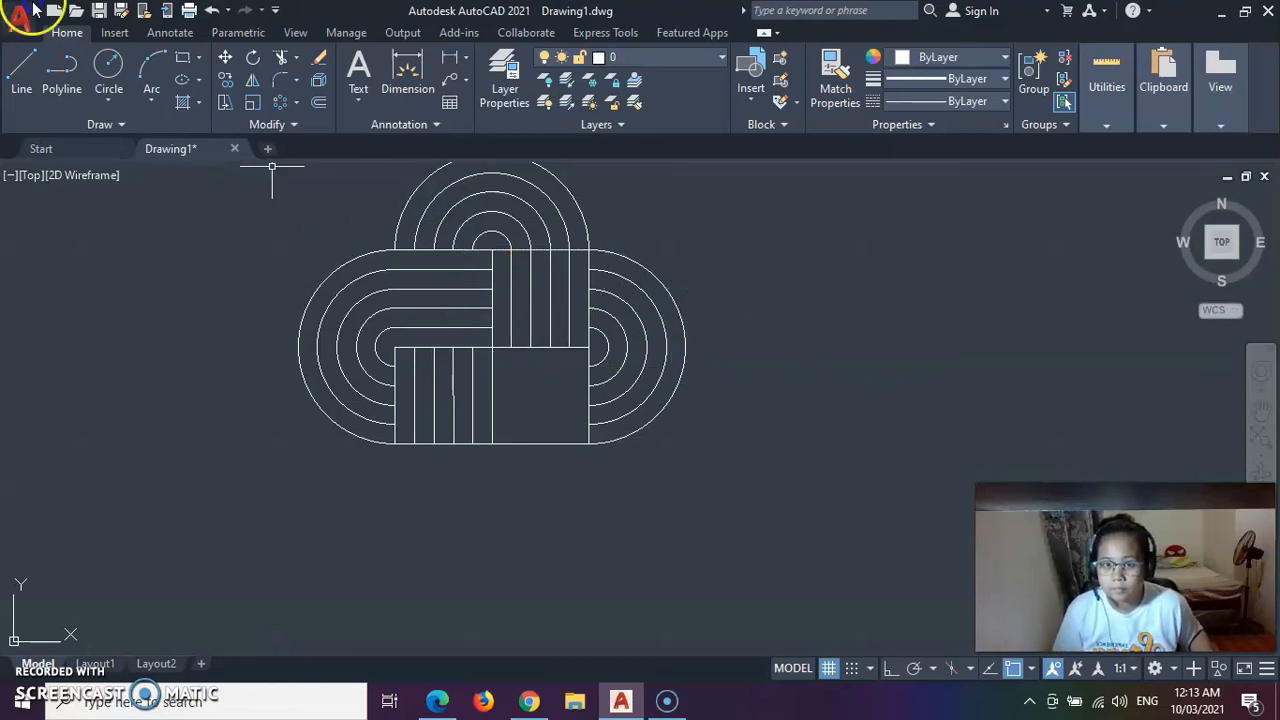
- Draw horizontal lines 25 long leftward from the lower ends of the two smallest right-hand arcs
left_click(22, 62)
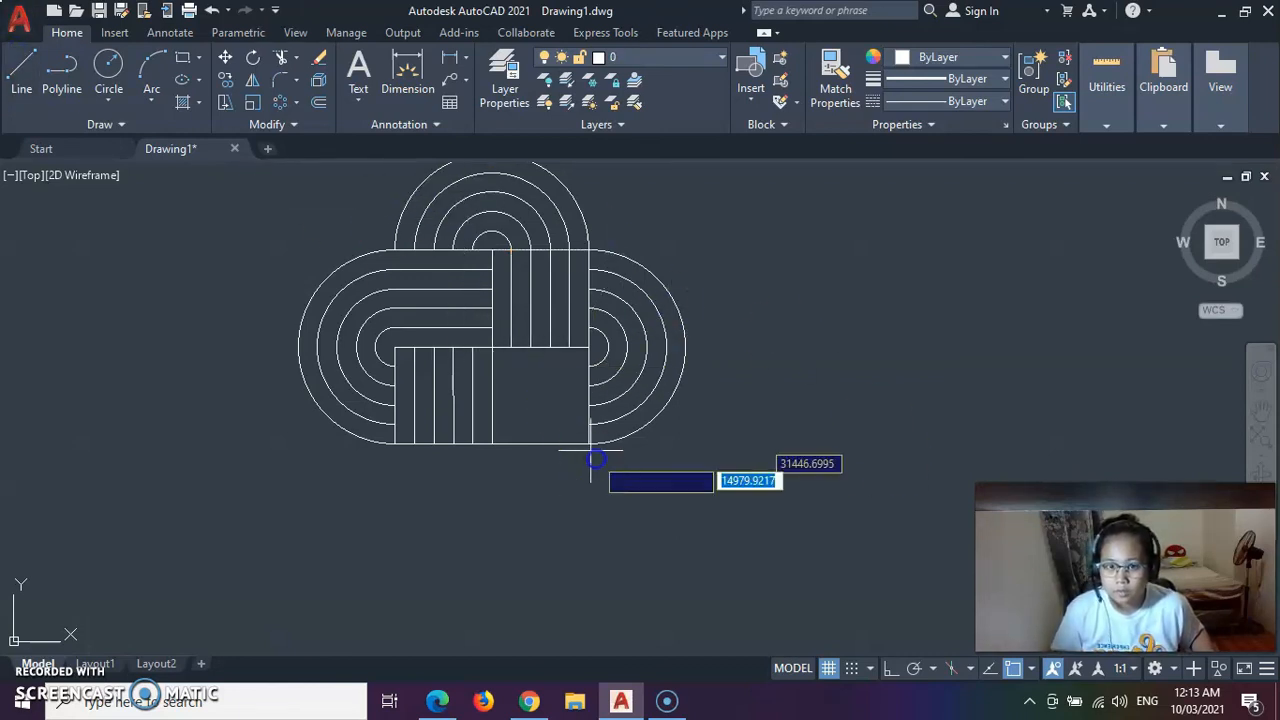
left_click(591, 367)
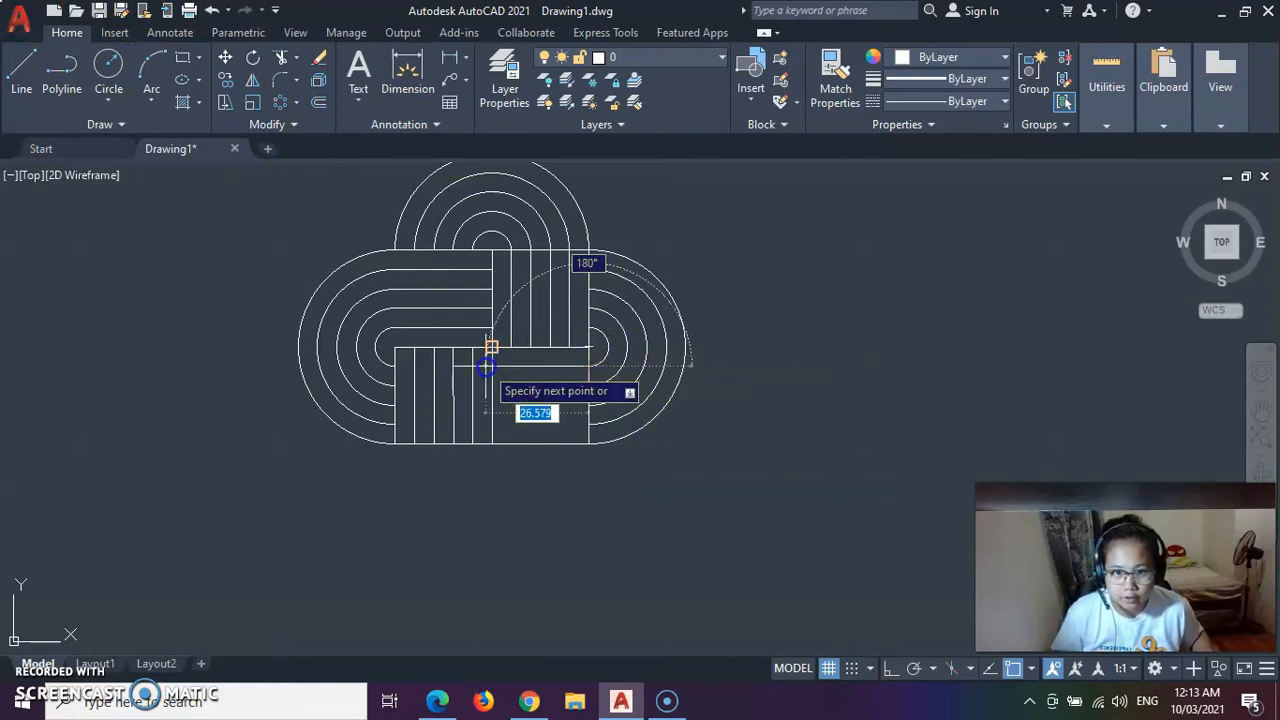
type("25")
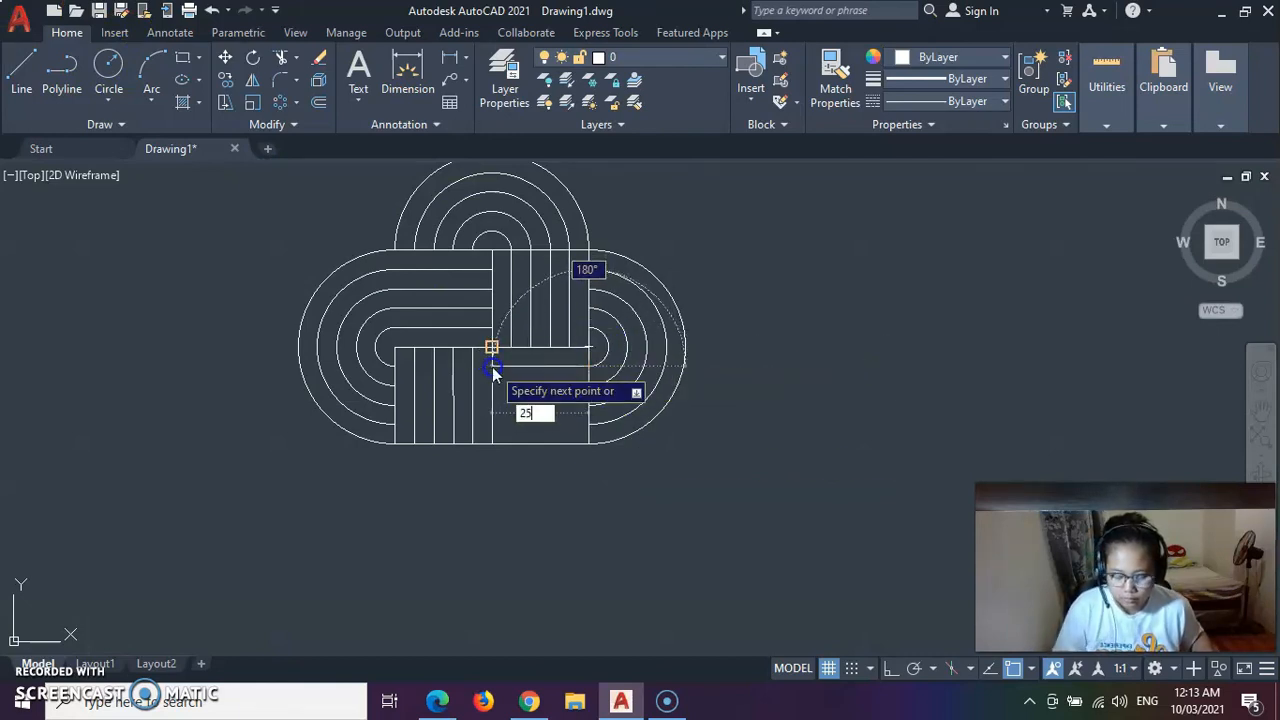
key("Return")
key("Return")
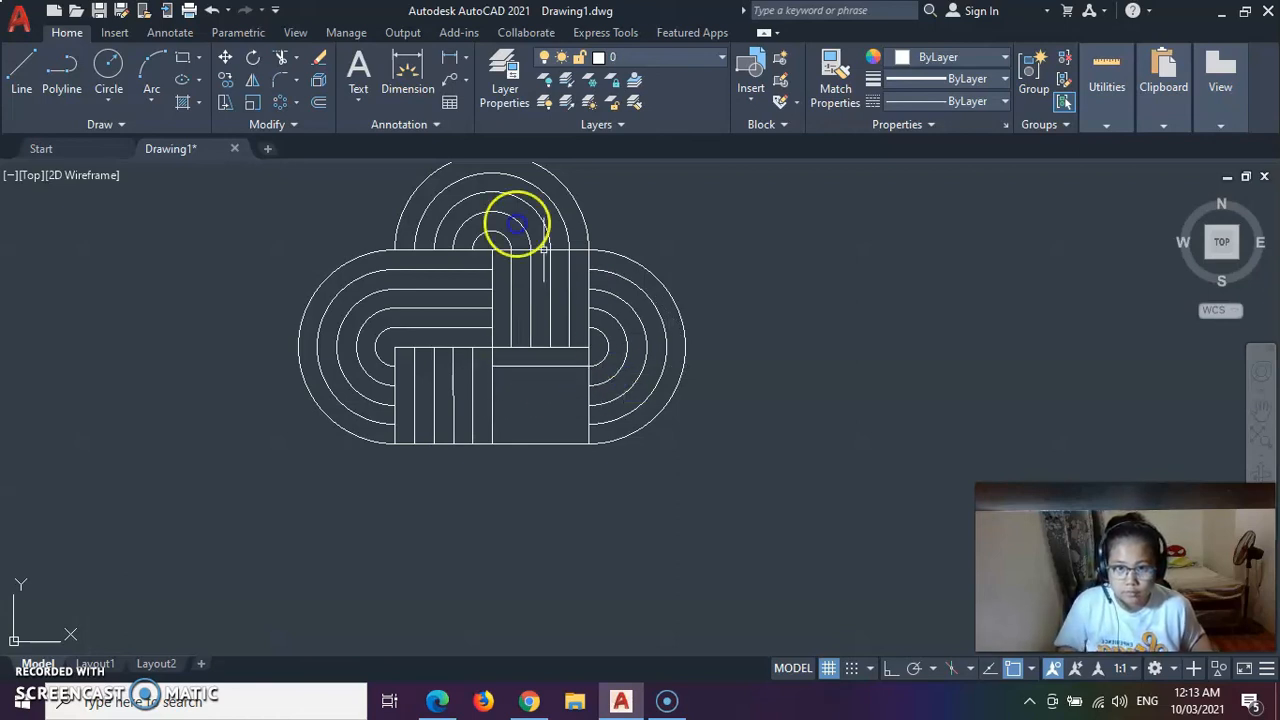
left_click(23, 86)
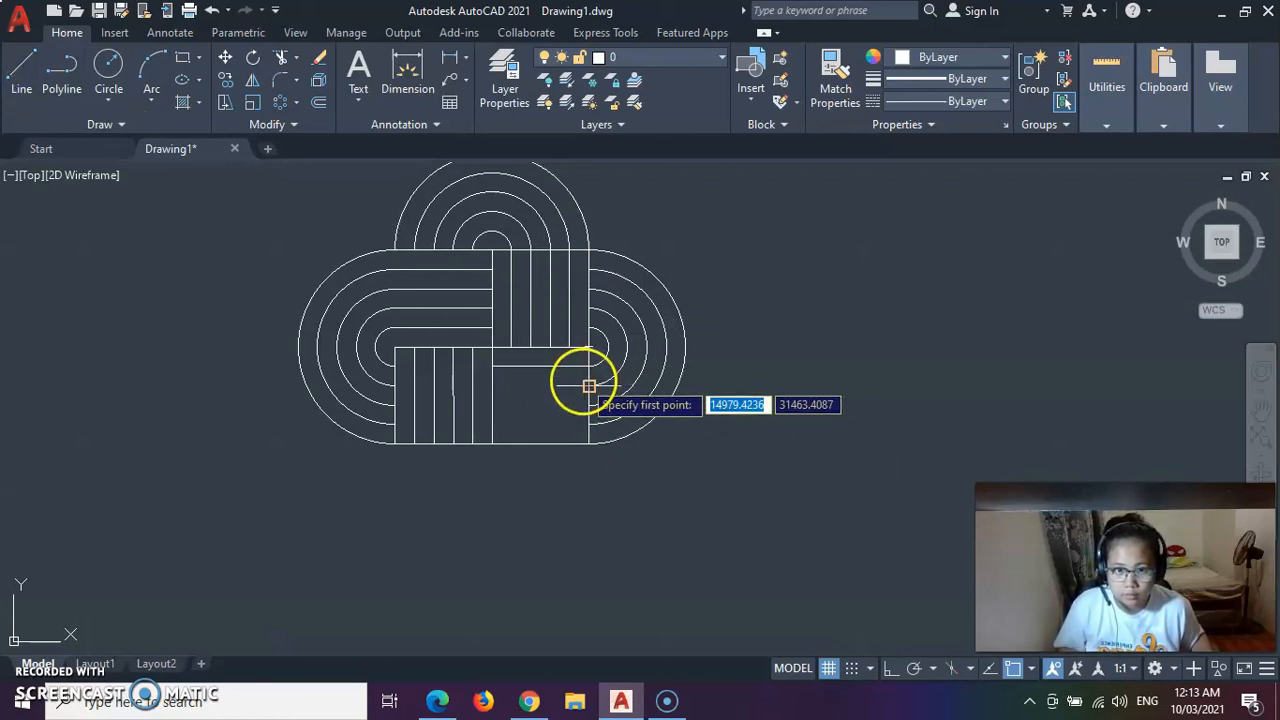
left_click(589, 386)
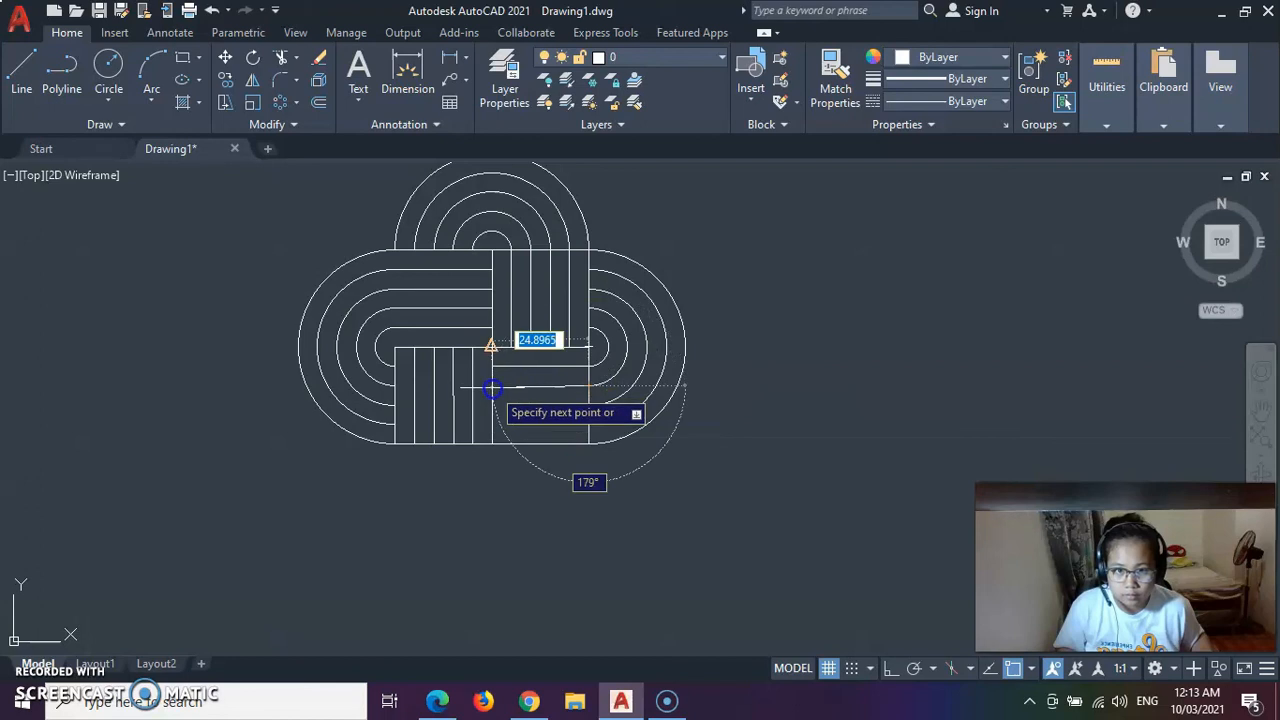
type("25")
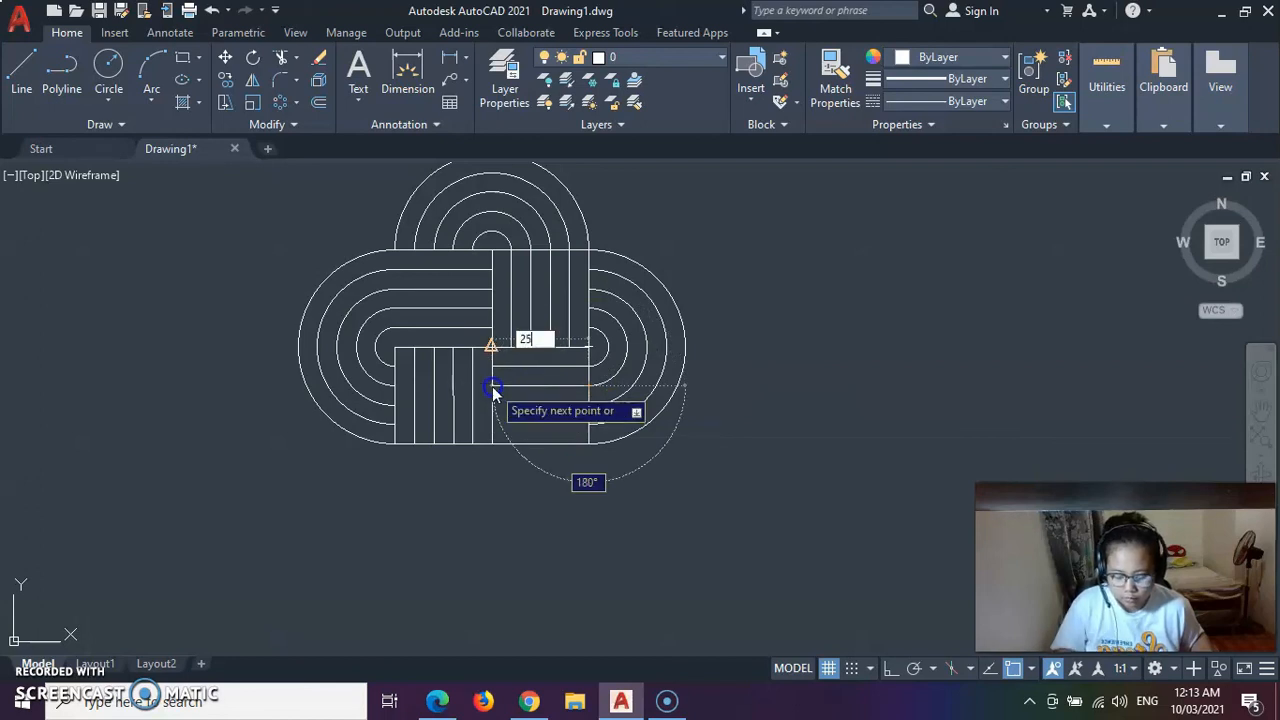
key("Return")
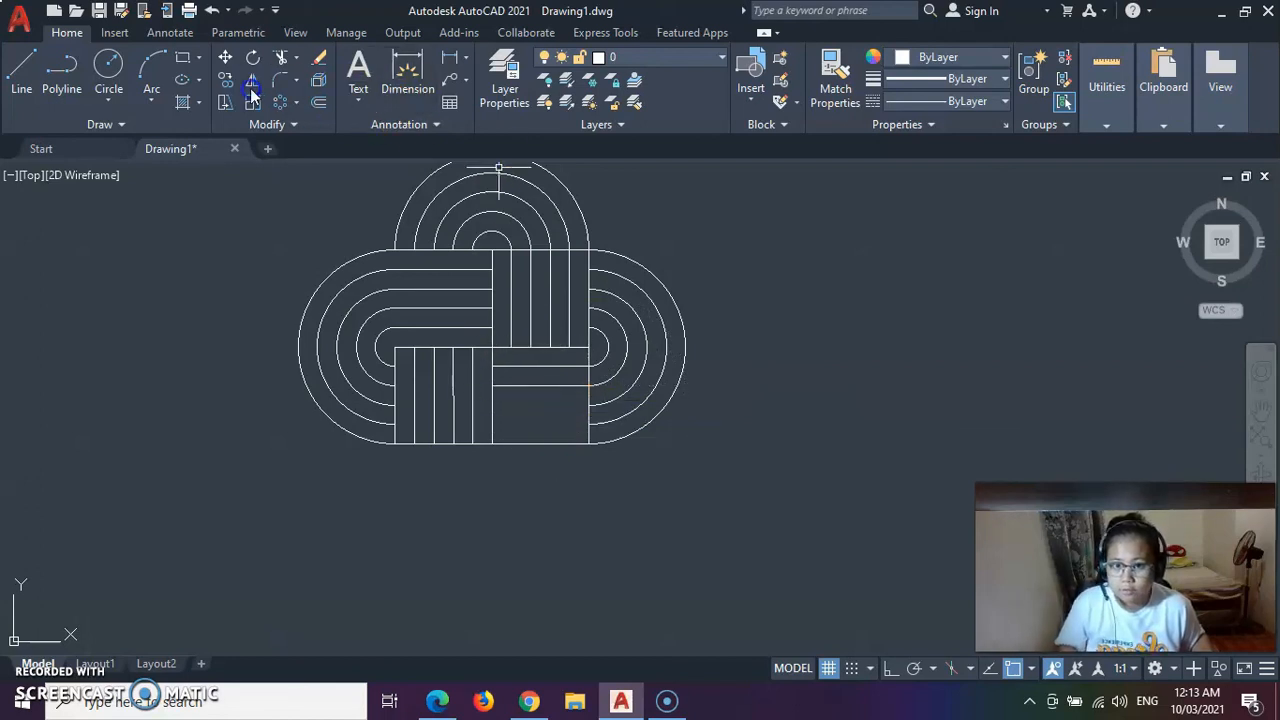
- Extend the third- and second-largest right-hand arcs' lower ends with horizontal lines leftward to the central vertical line, the first 25 long
left_click(39, 82)
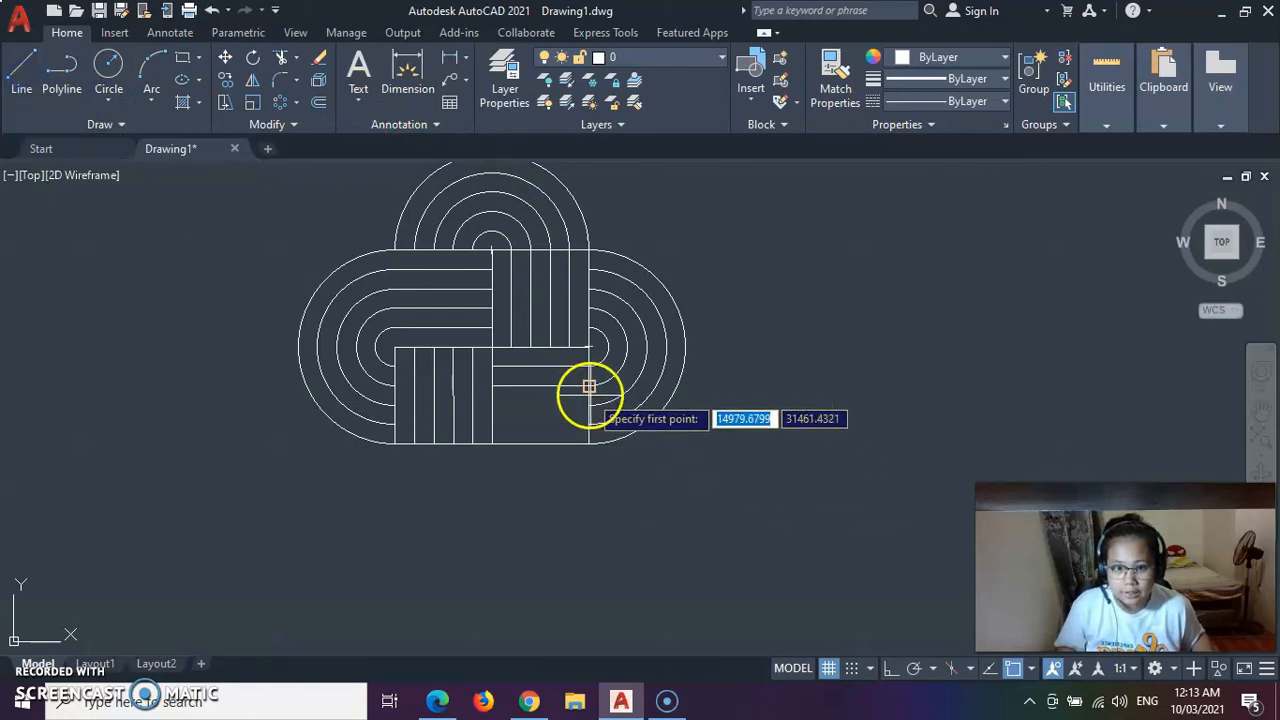
left_click(589, 405)
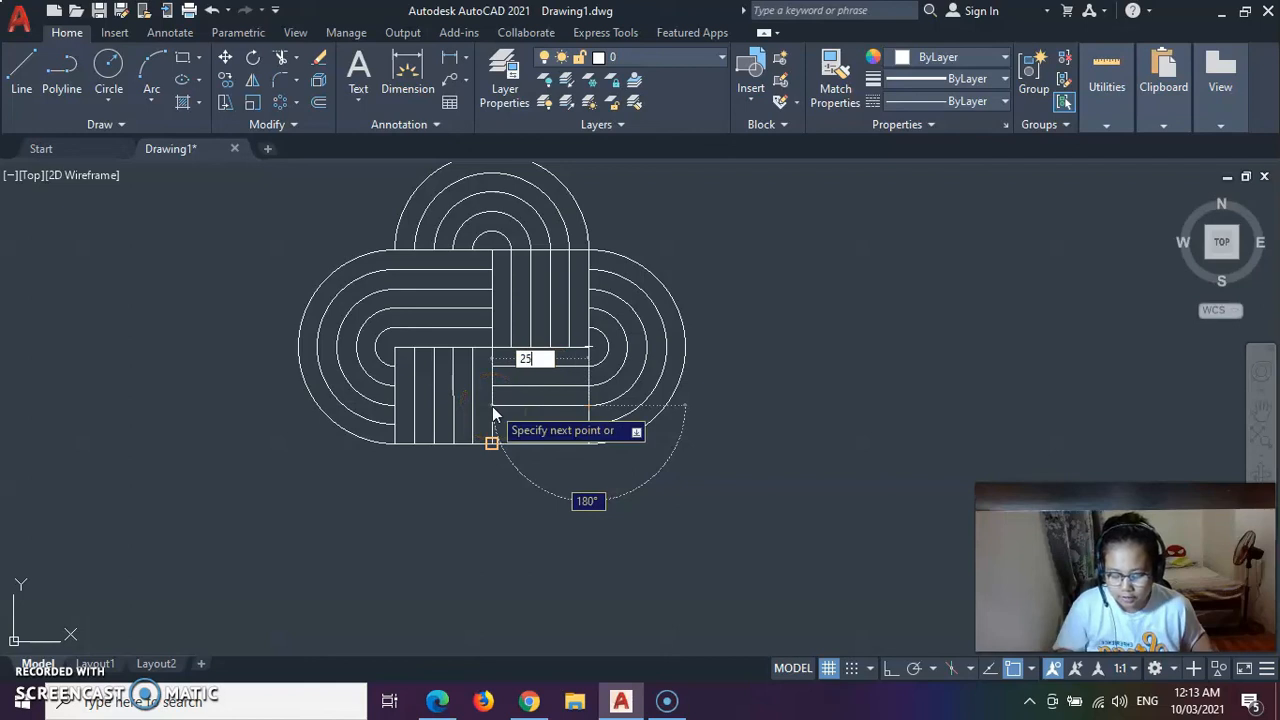
key("Return")
key("Return")
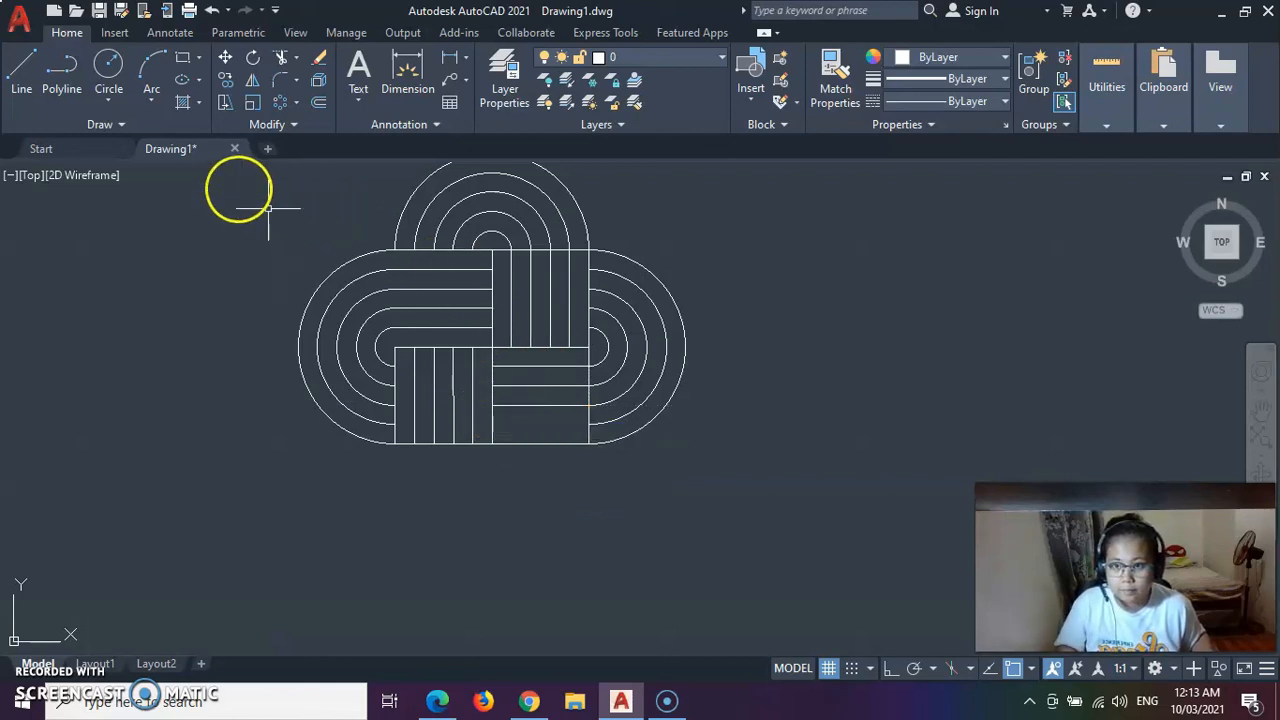
left_click(21, 65)
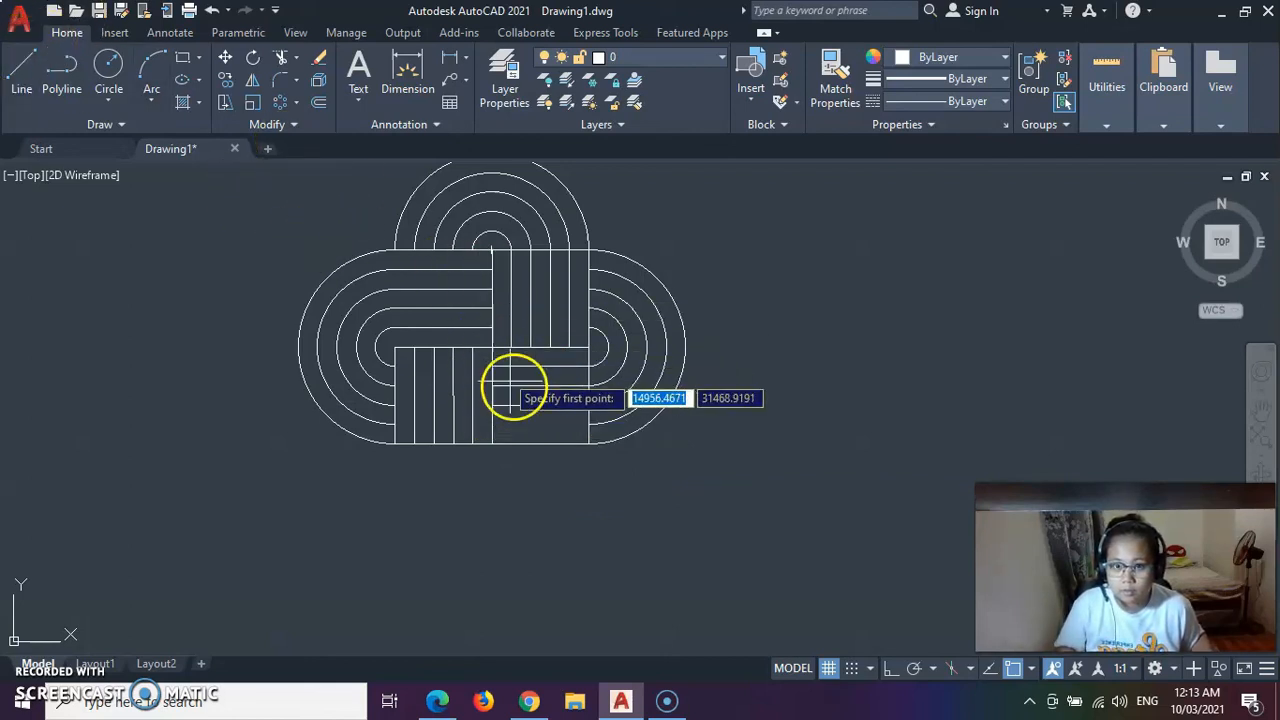
left_click(589, 424)
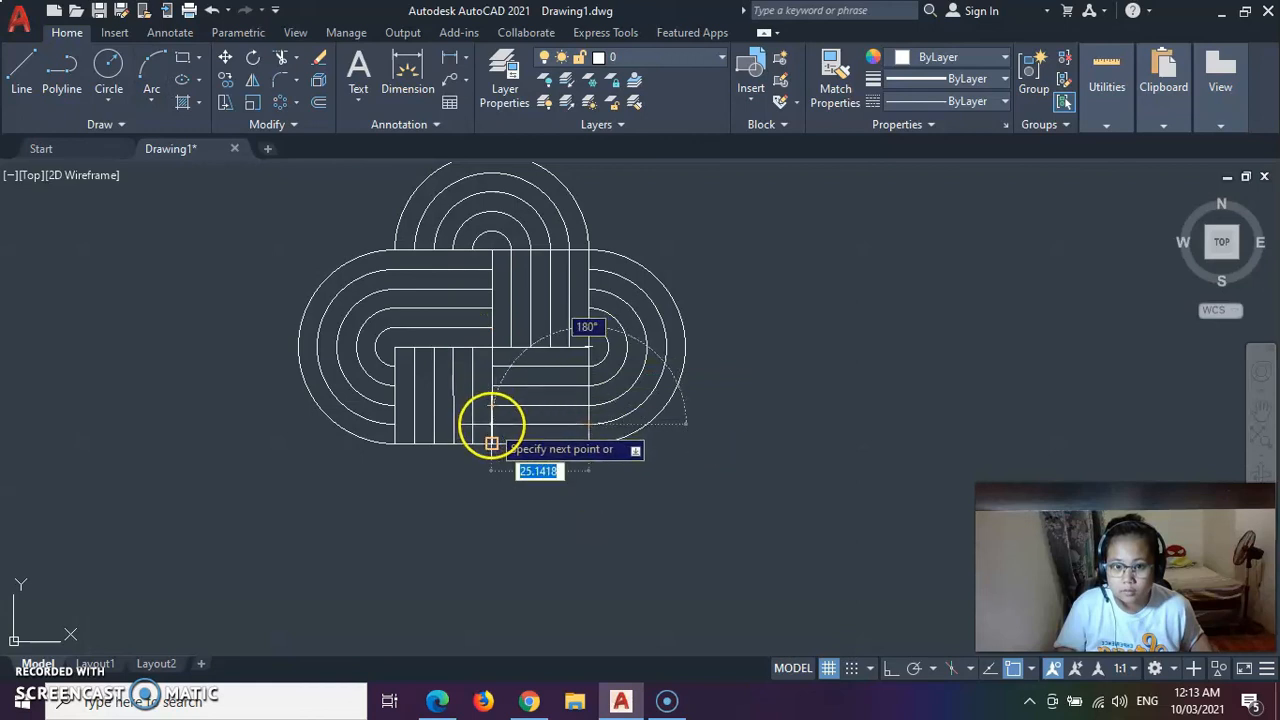
left_click(492, 424)
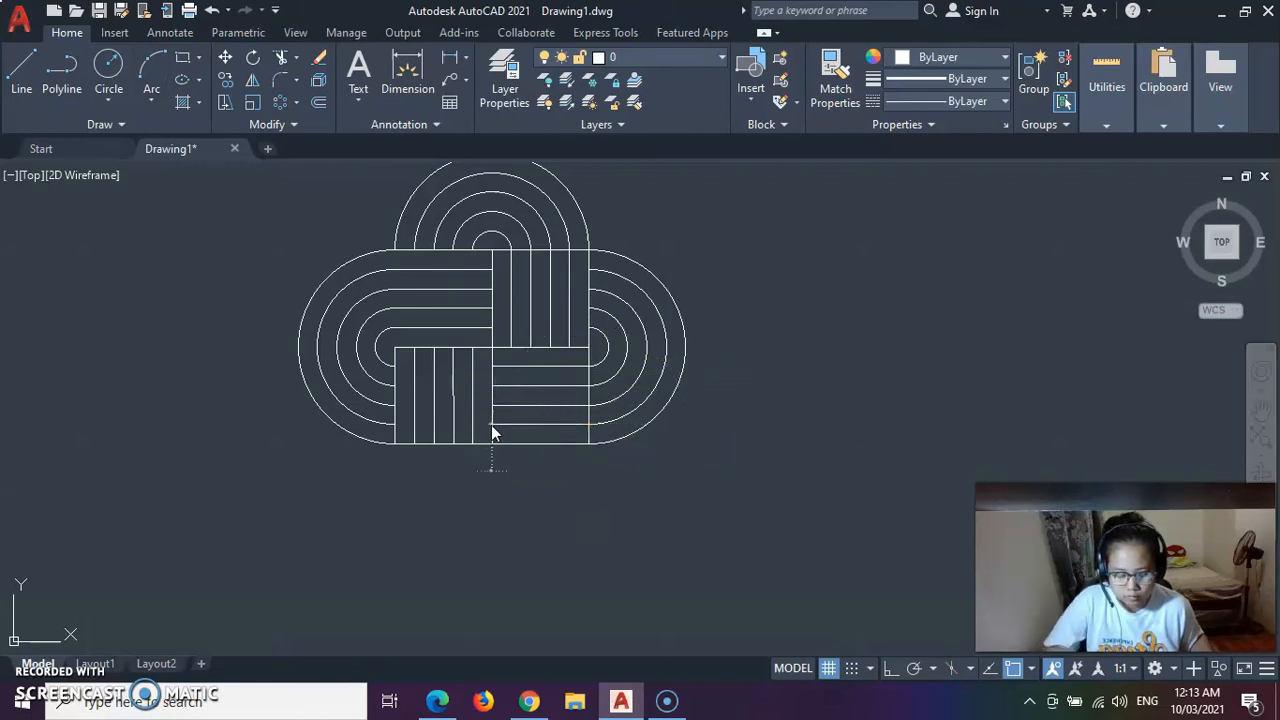
key("Escape")
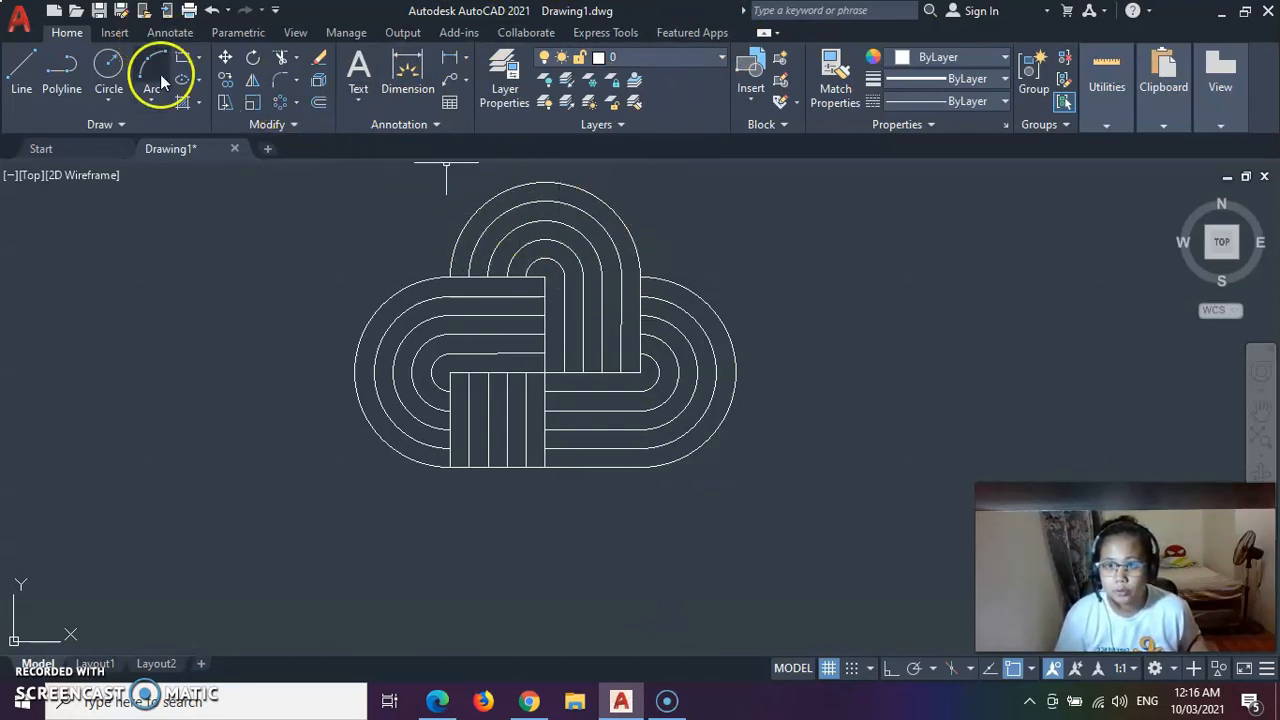
- Draw a circle of radius 25 centred where the central vertical line meets the figure's bottom edge
left_click(110, 66)
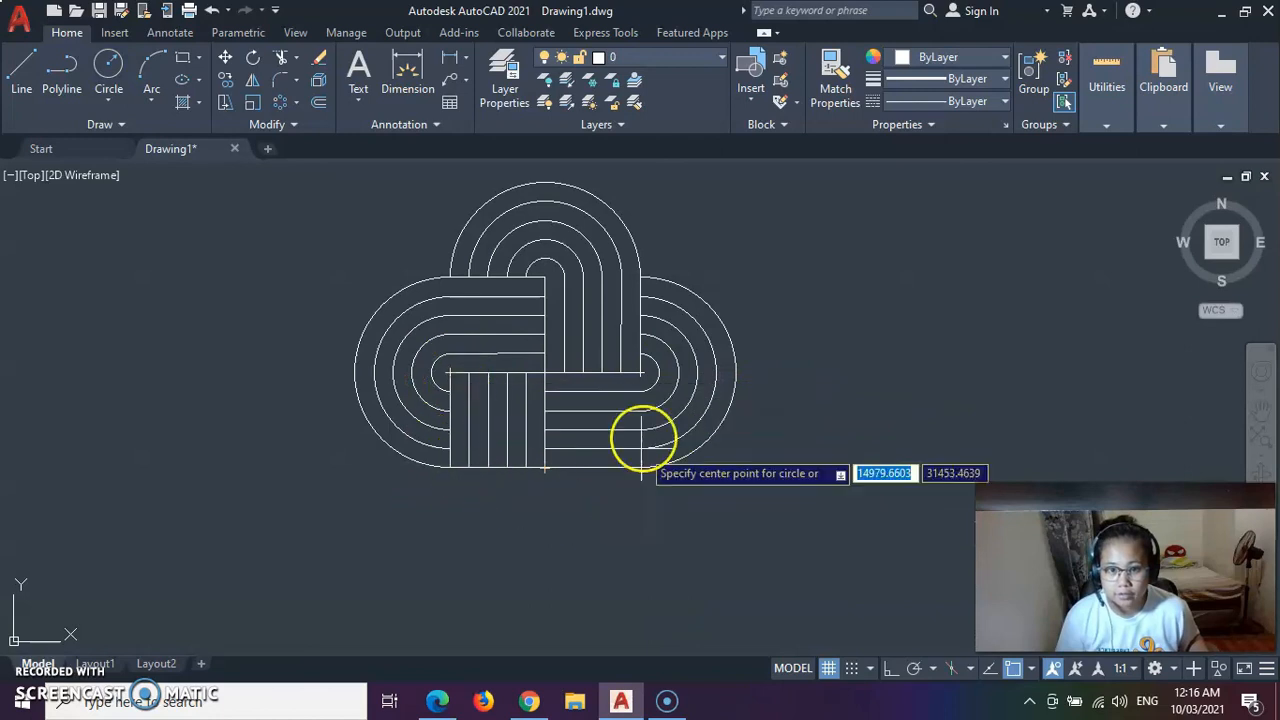
left_click(544, 467)
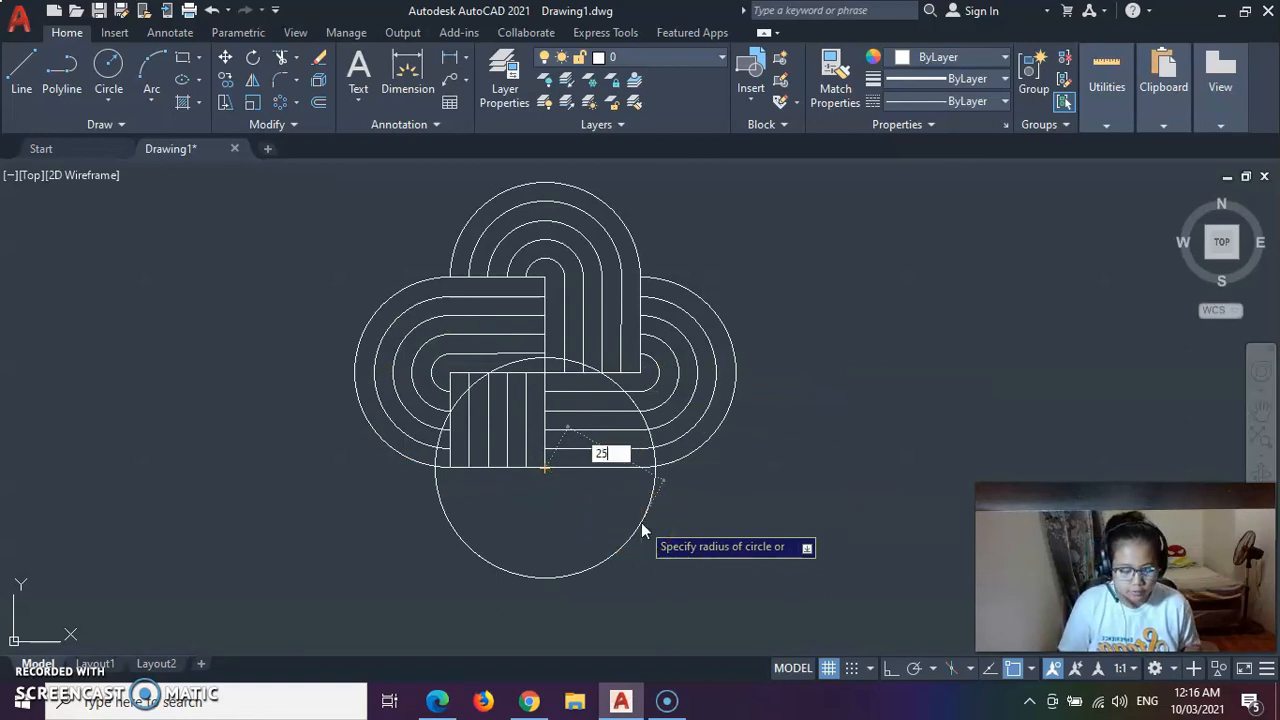
type("25")
key("Return")
- Offset the bottom circle inward four times at a distance of 5 to make concentric circles
left_click(609, 538)
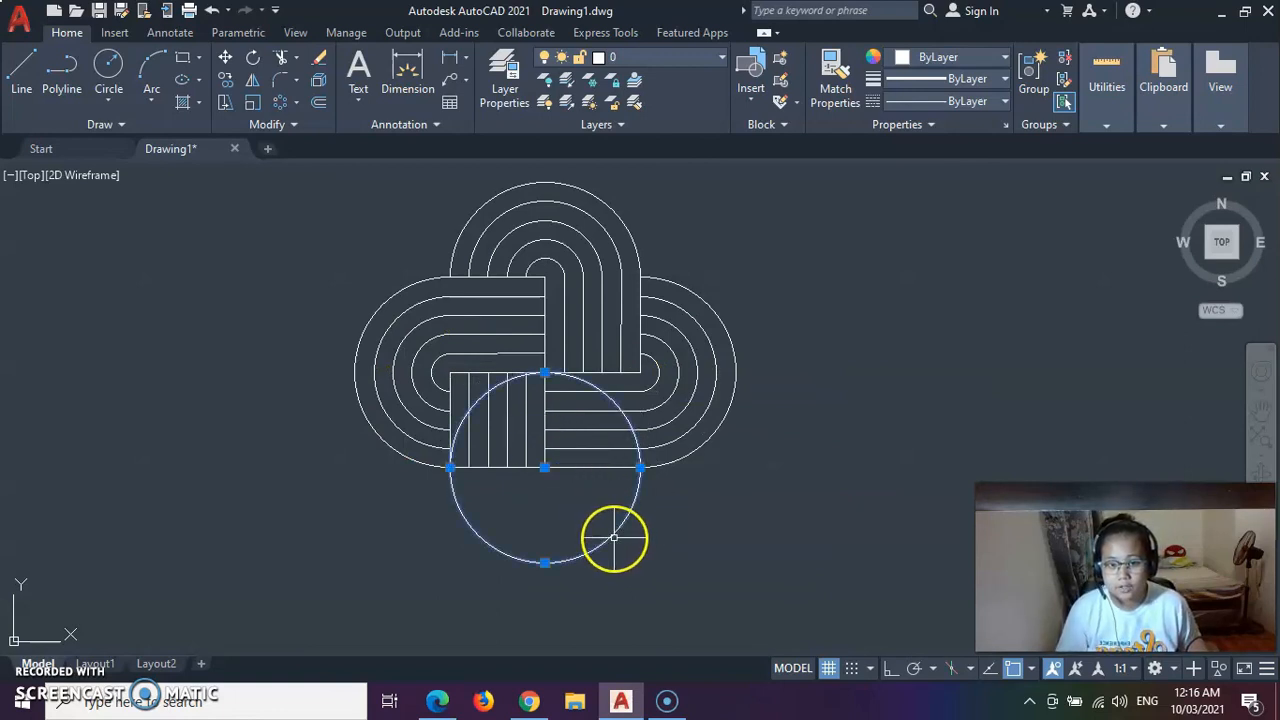
left_click(319, 101)
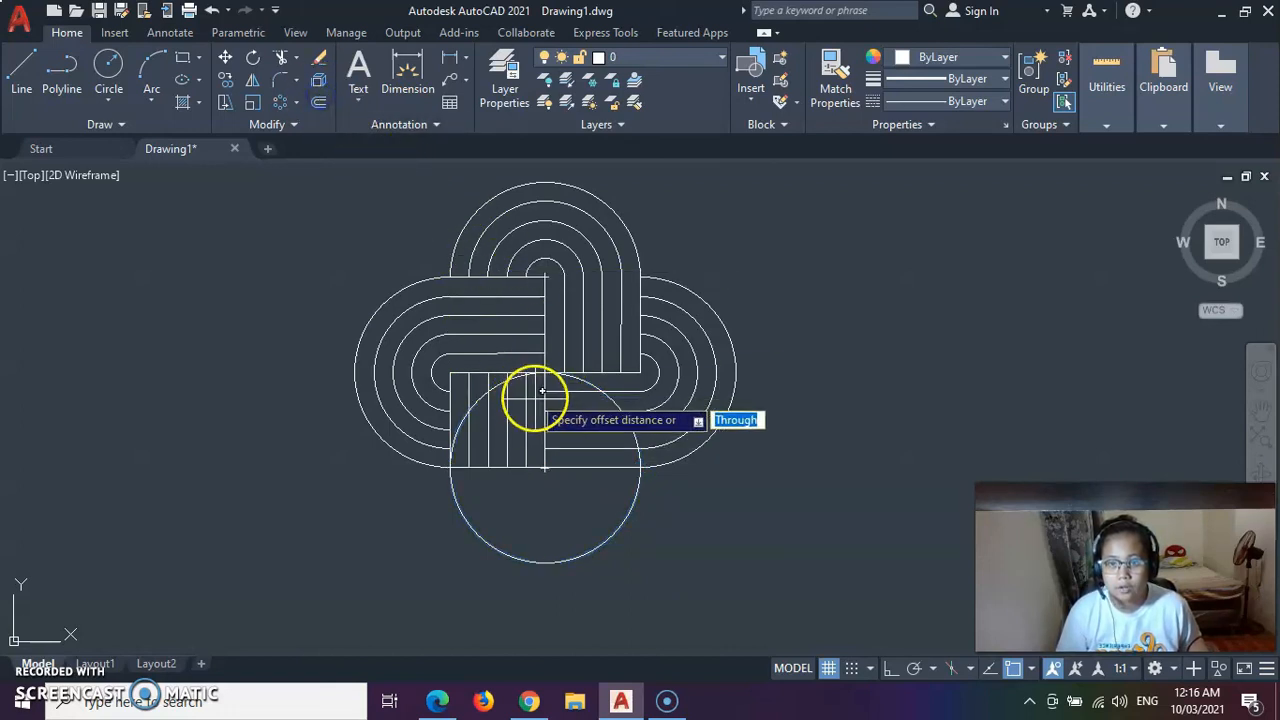
left_click(546, 467)
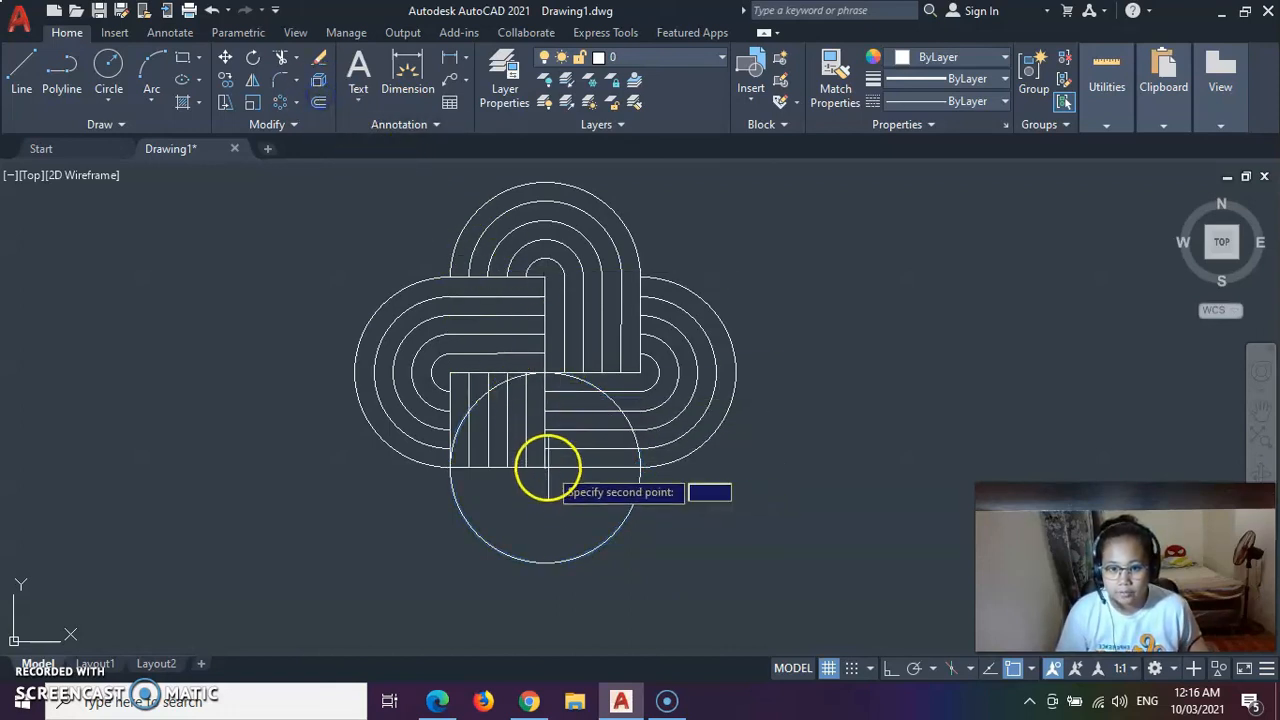
key("Return")
left_click(568, 518)
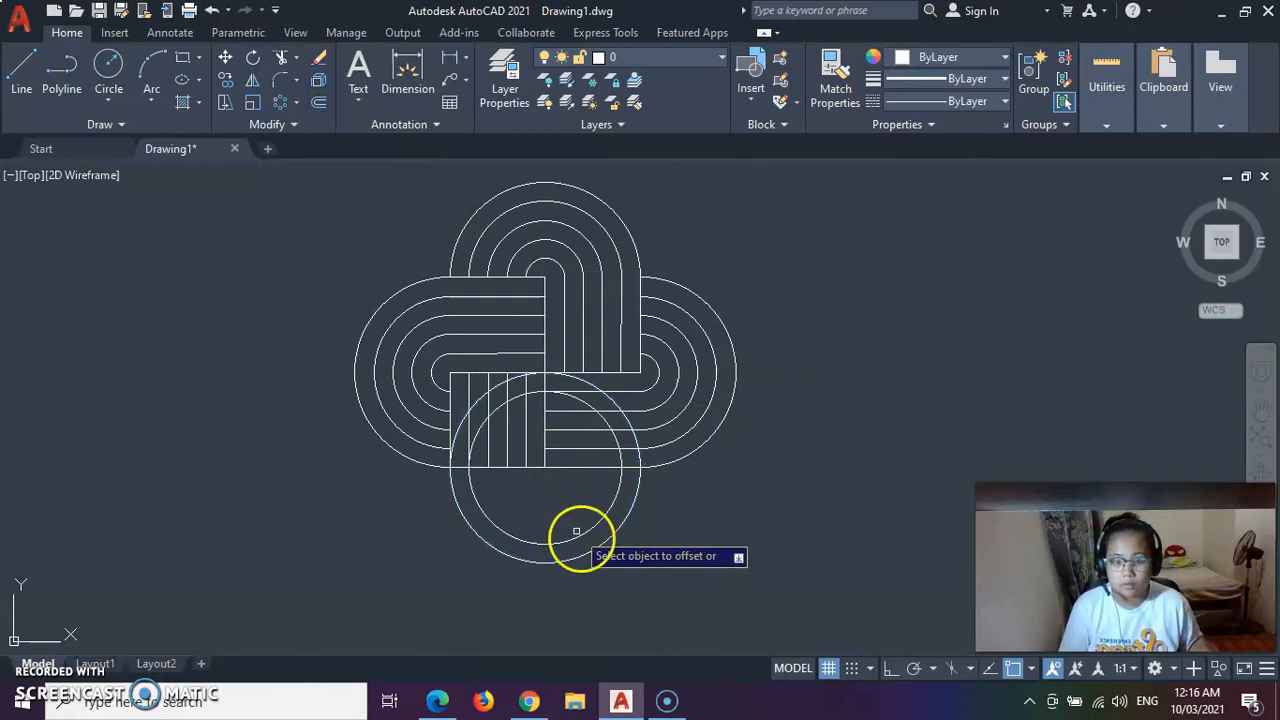
left_click(588, 530)
left_click(575, 507)
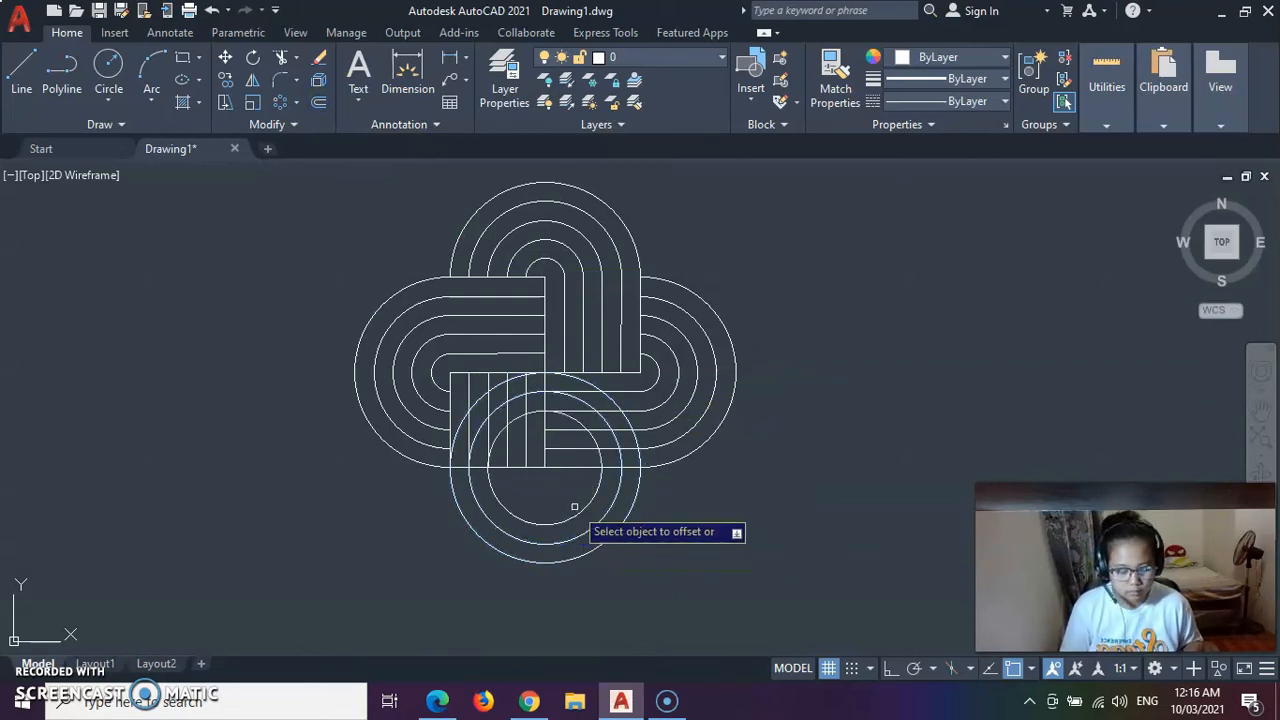
left_click(577, 512)
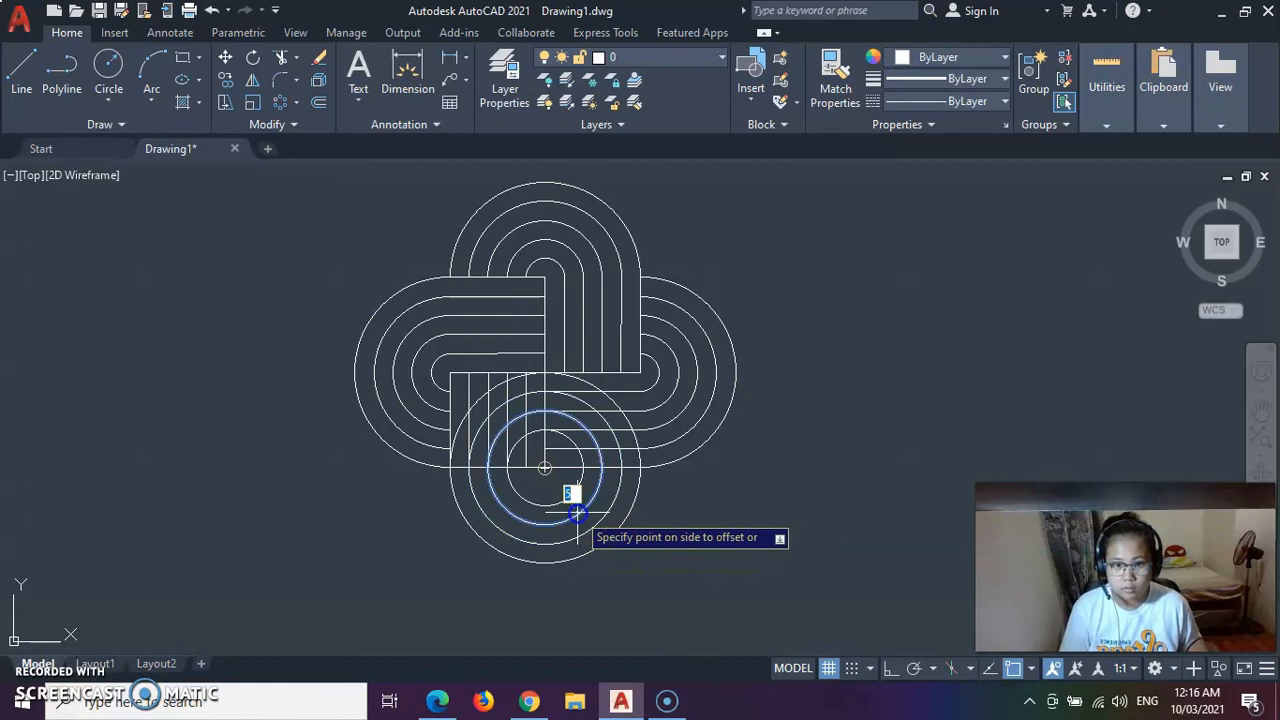
left_click(576, 505)
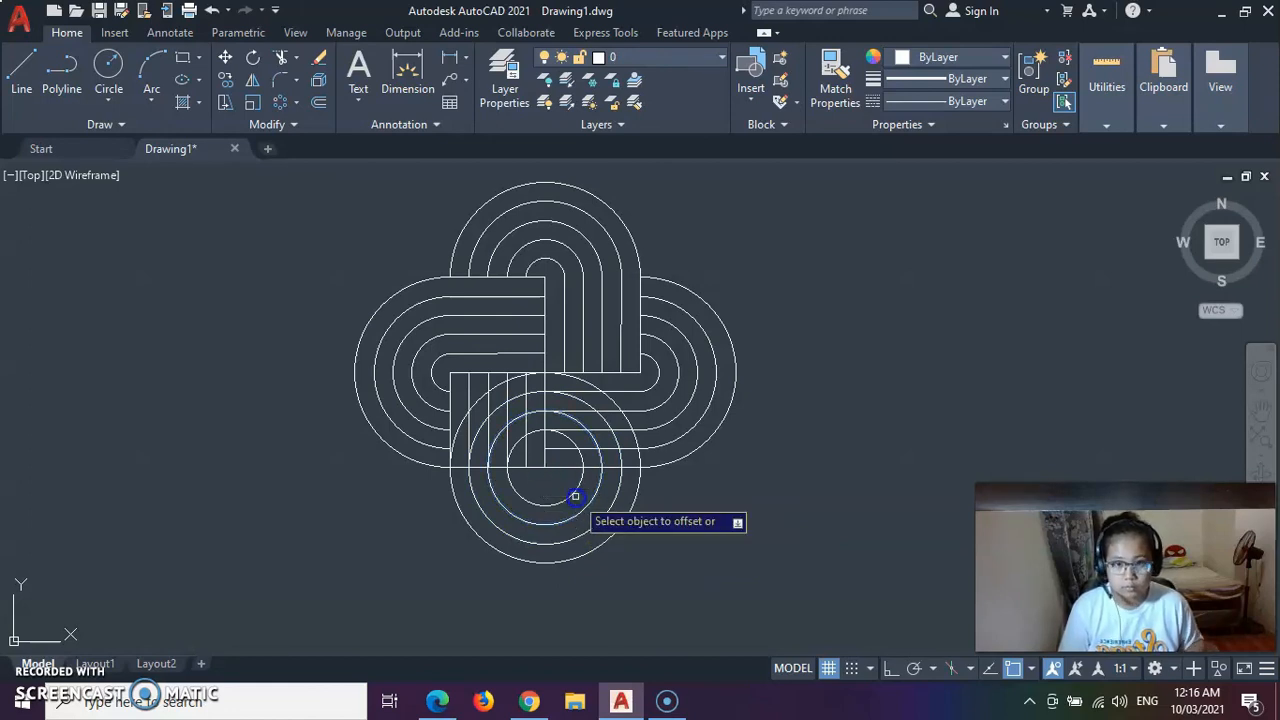
left_click(564, 494)
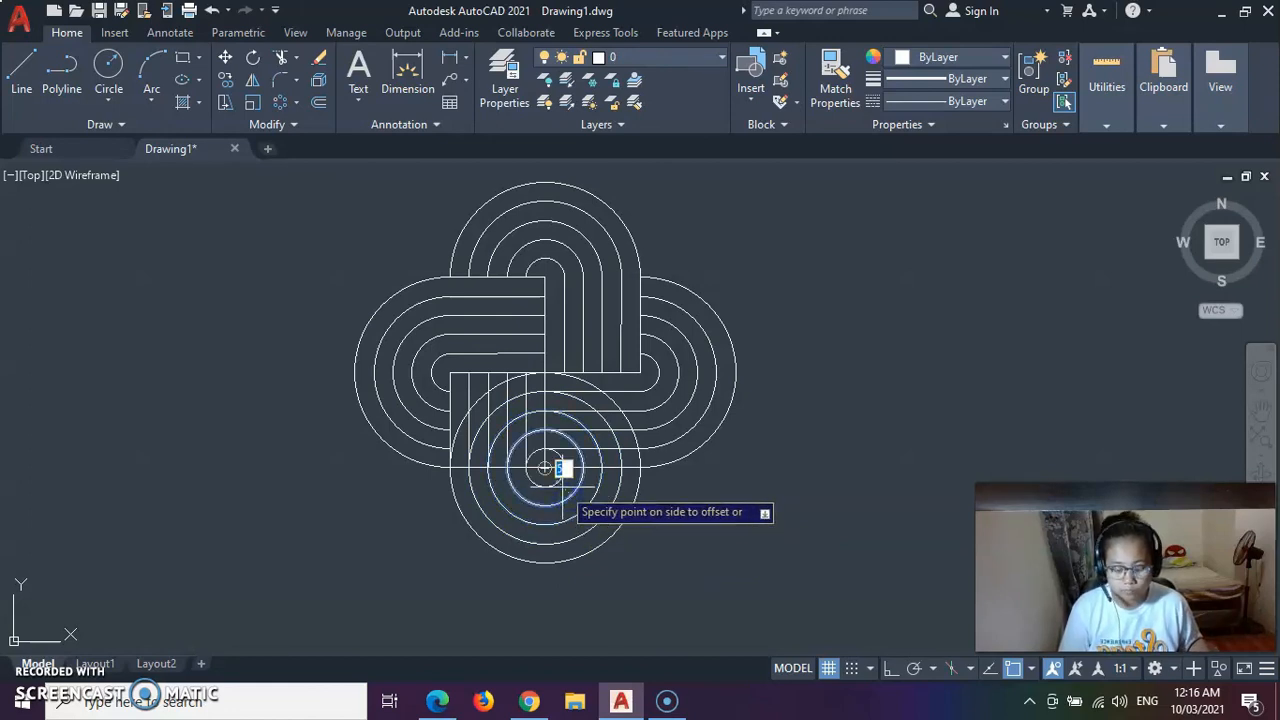
left_click(562, 470)
key("Escape")
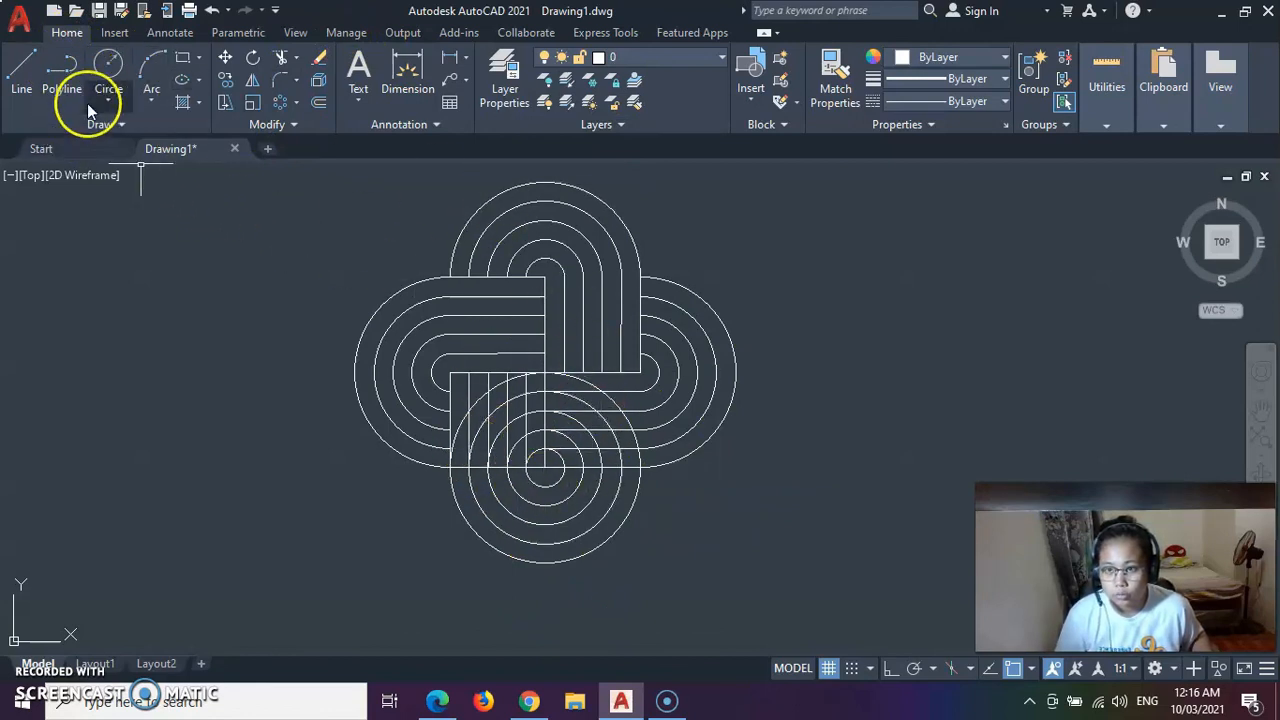
- Trim away the upper-right portions of the concentric circles crossing the horizontal lines of the right-hand lobe
left_click(284, 60)
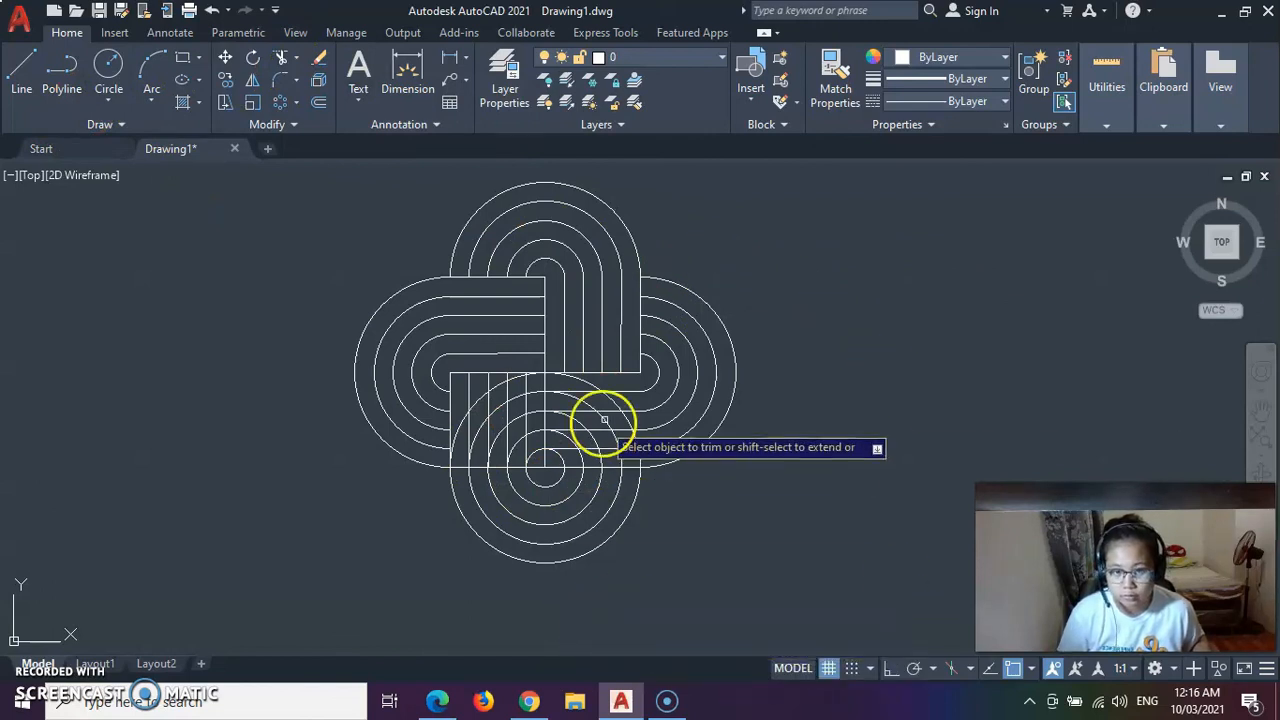
left_click(579, 377)
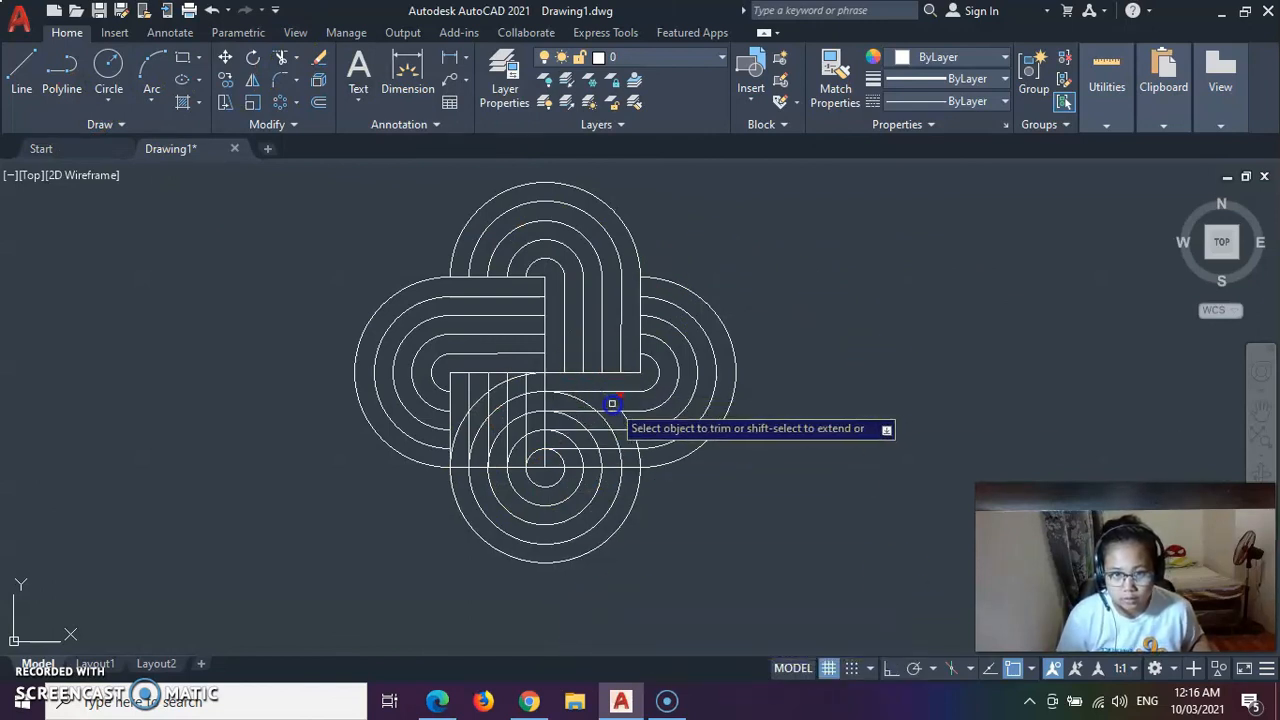
left_click(640, 401)
left_click(572, 404)
left_click(645, 423)
left_click_drag(585, 425, 567, 425)
left_click_drag(653, 437, 582, 438)
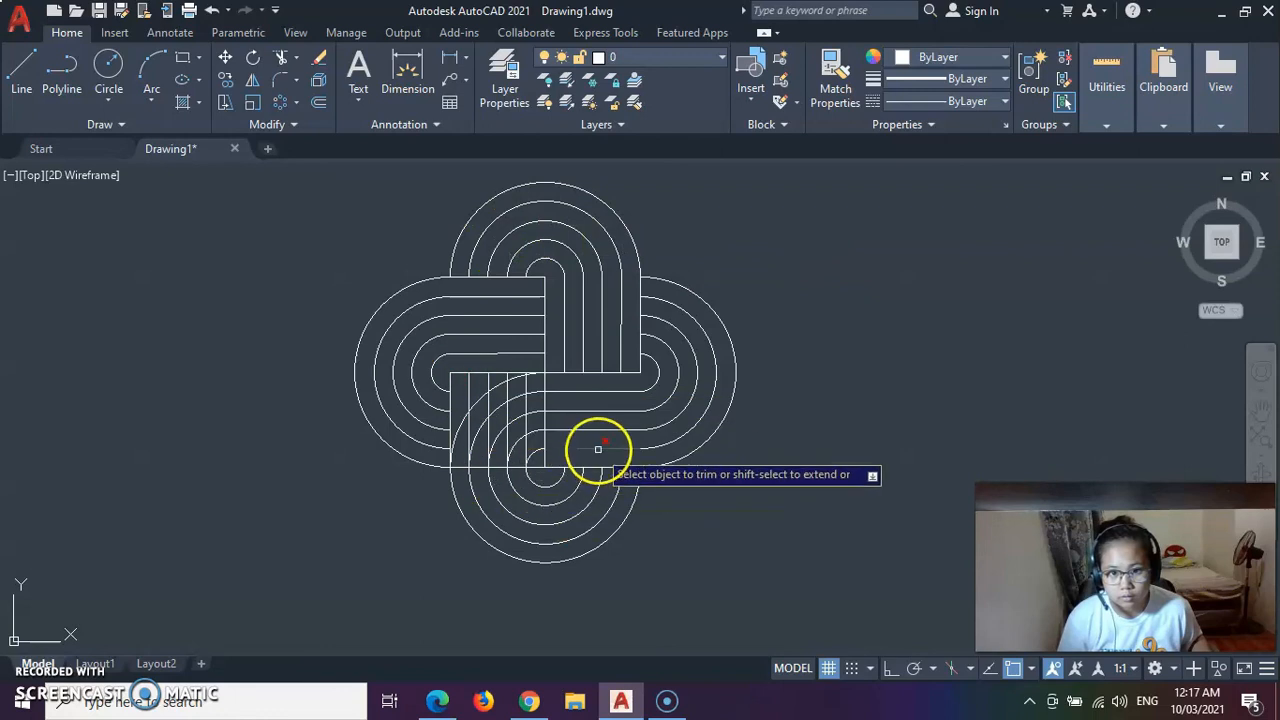
- Extend the shortened lowest inner horizontal line of the right-hand lobe to the central vertical line
left_click(293, 57)
left_click(305, 86)
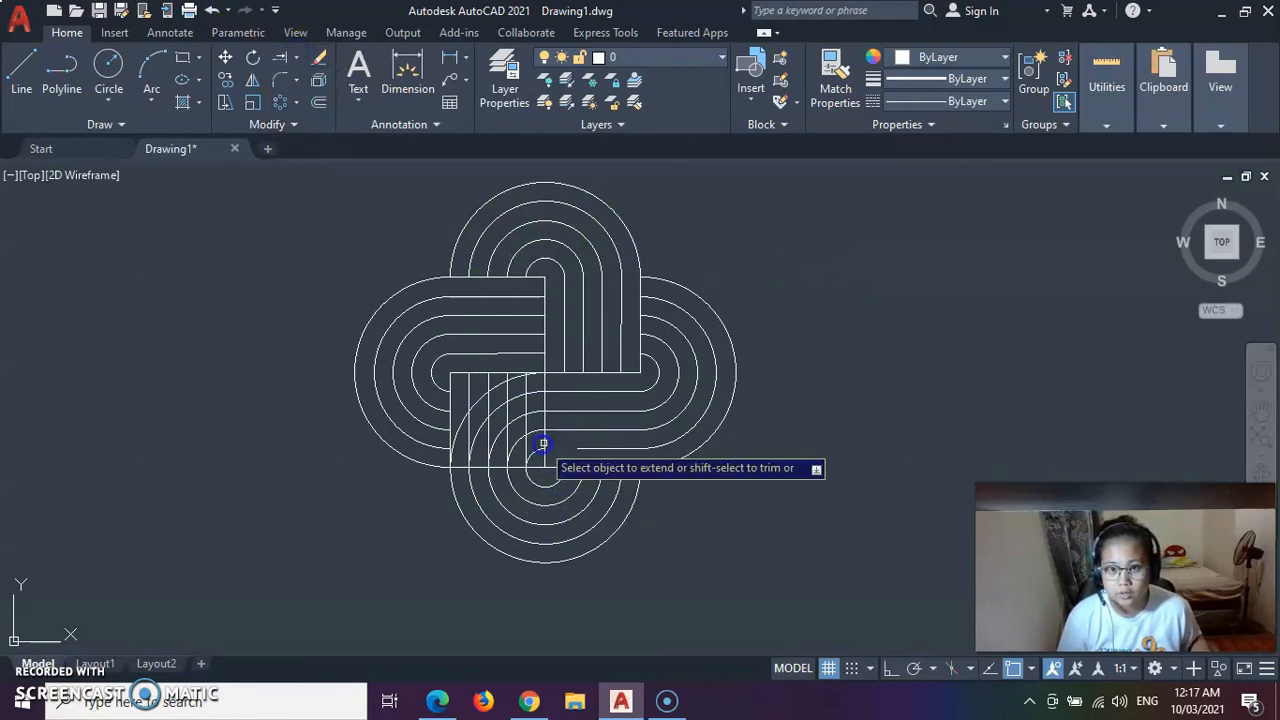
key("Escape")
- Trim away the upper-left portions of the concentric circles crossing the vertical lines of the bottom lobe
left_click(297, 57)
left_click(318, 88)
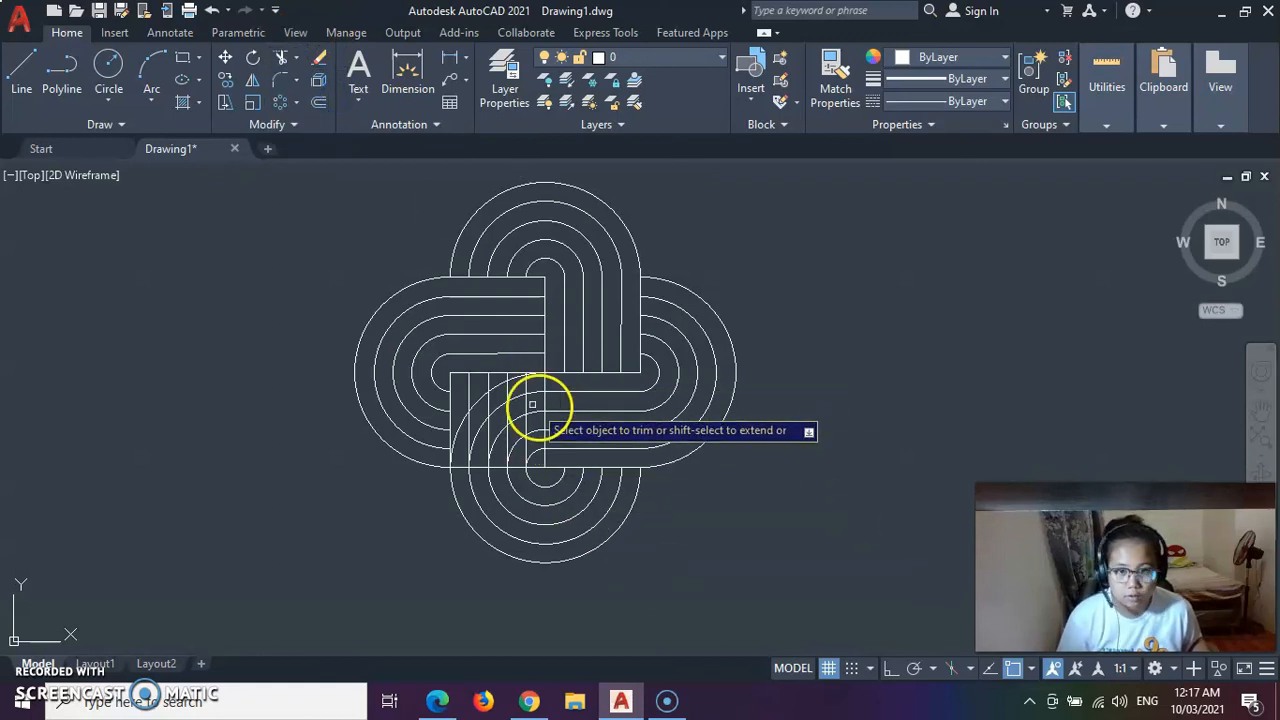
left_click(495, 388)
left_click(478, 402)
left_click(465, 420)
left_click(477, 437)
left_click(502, 406)
left_click(501, 432)
left_click(517, 418)
left_click(516, 398)
left_click(516, 379)
left_click(534, 393)
left_click(534, 412)
left_click(533, 431)
- Trim the horizontal edge between the bottom lobe's vertical lines and arcs, plus the leftover arc piece near the figure's centre
left_click(533, 466)
left_click(518, 467)
left_click(504, 468)
scroll(519, 366, "up", 4)
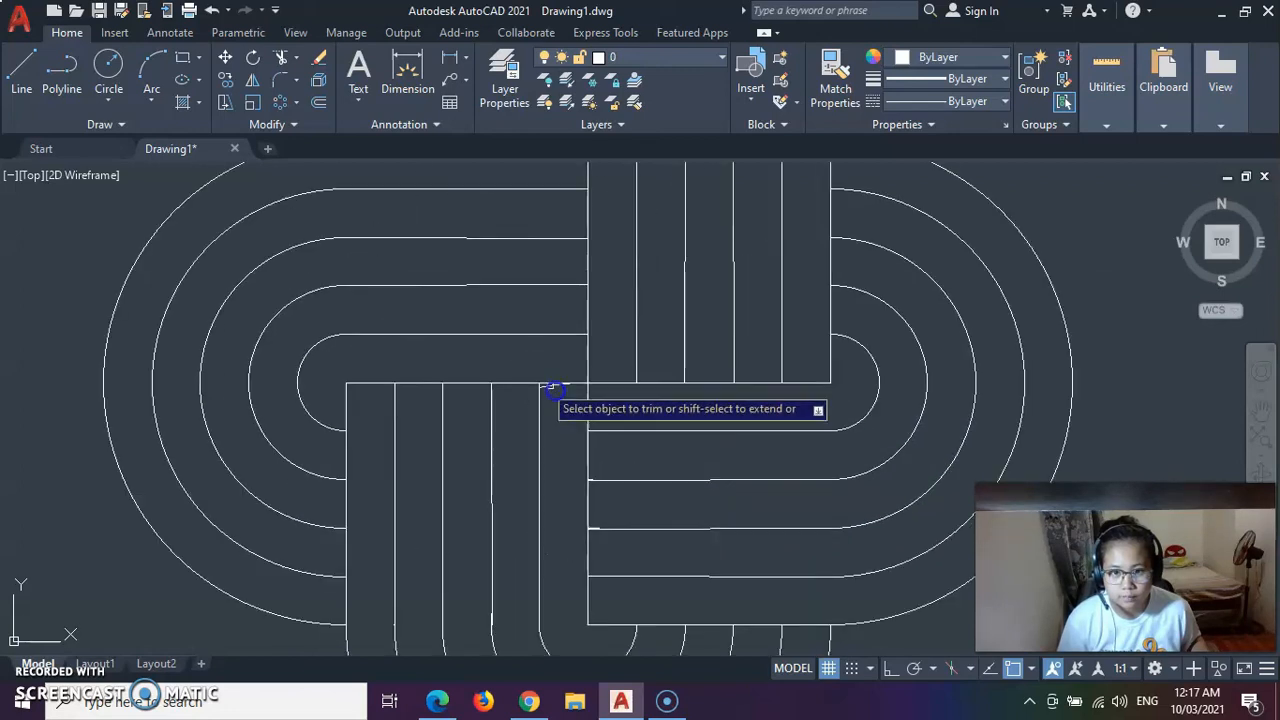
left_click(546, 386)
scroll(574, 425, "down", 6)
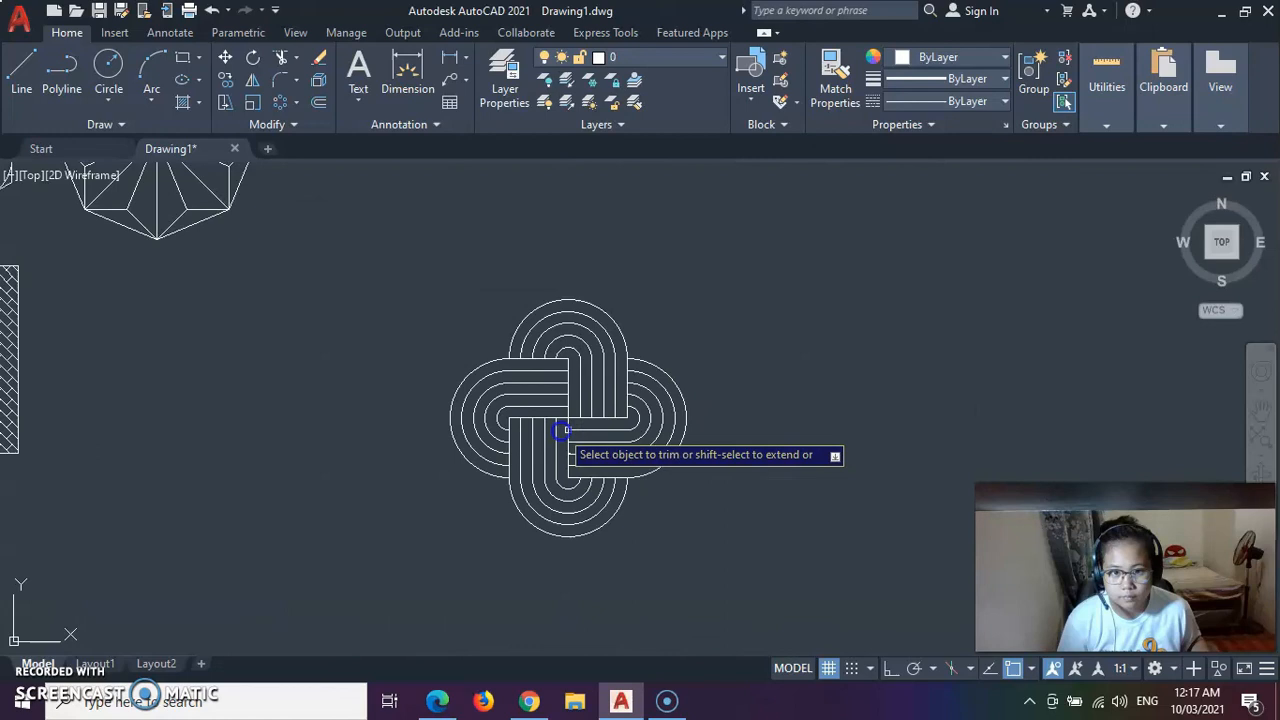